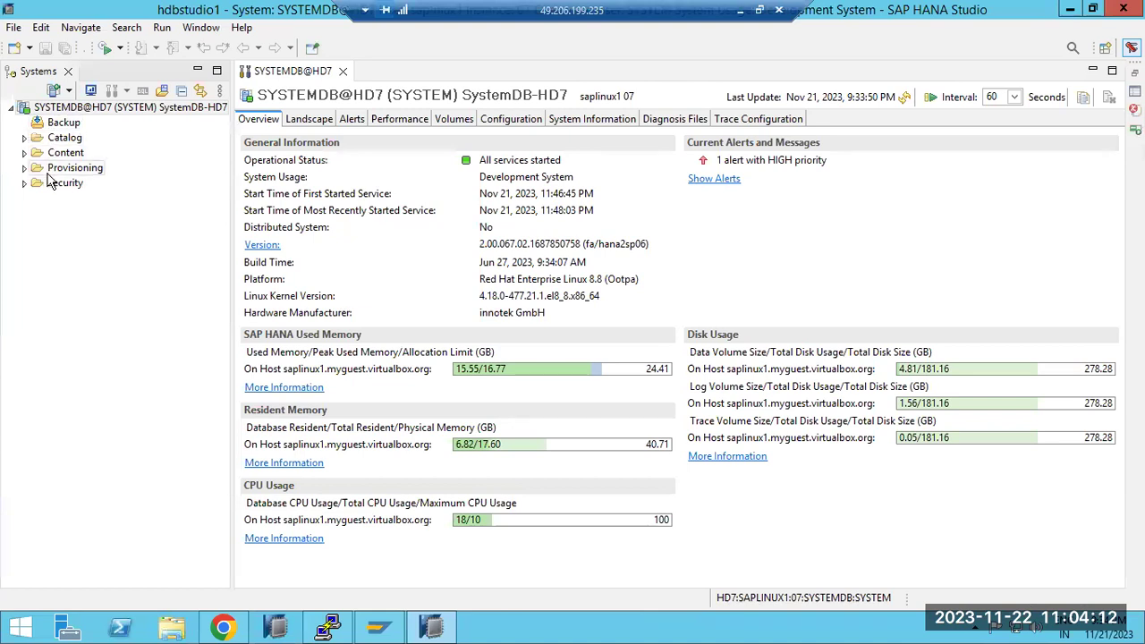
Open the SYSTEMDB backup view, check its configuration, and display the backup catalog for database PD7
{"action": "double_click", "coordinate": [50, 126]}
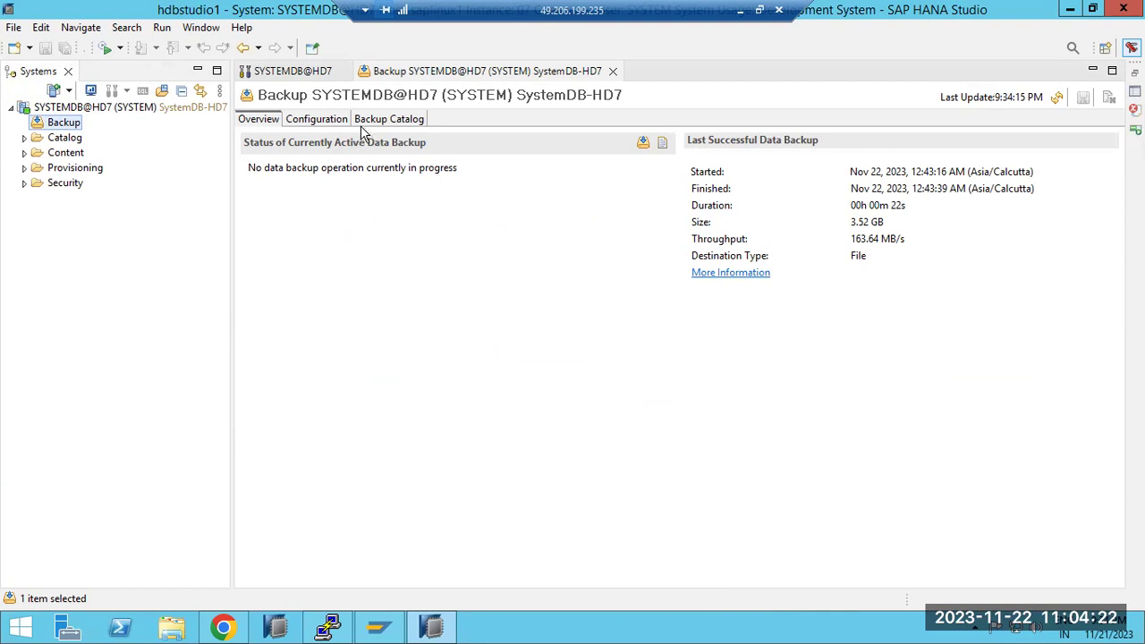
{"action": "left_click", "coordinate": [314, 119]}
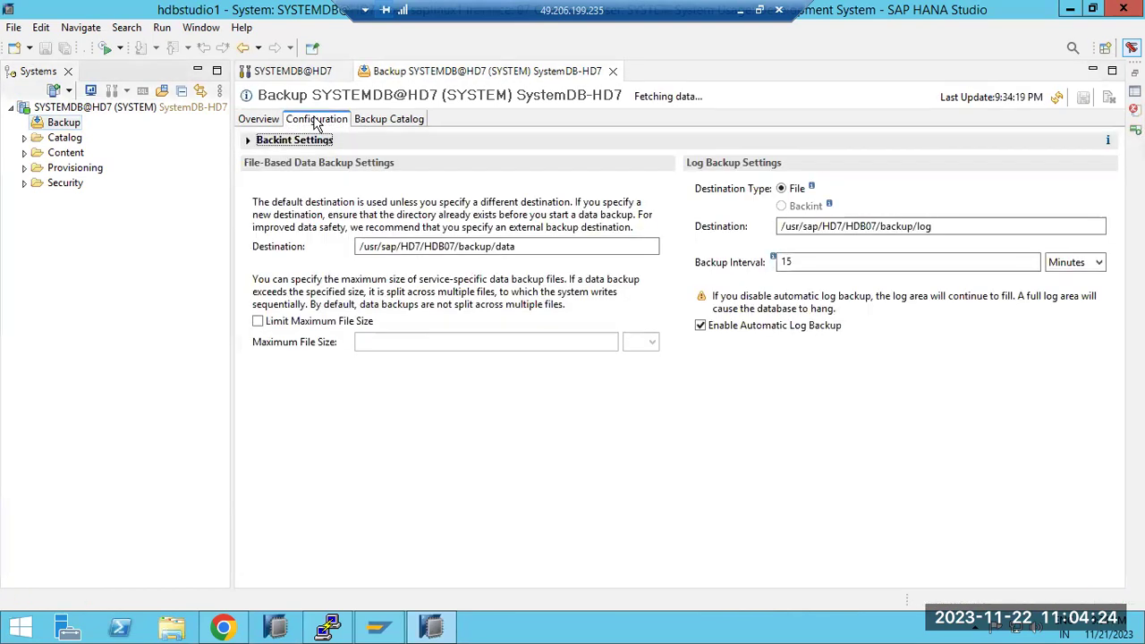
{"action": "left_click", "coordinate": [376, 124]}
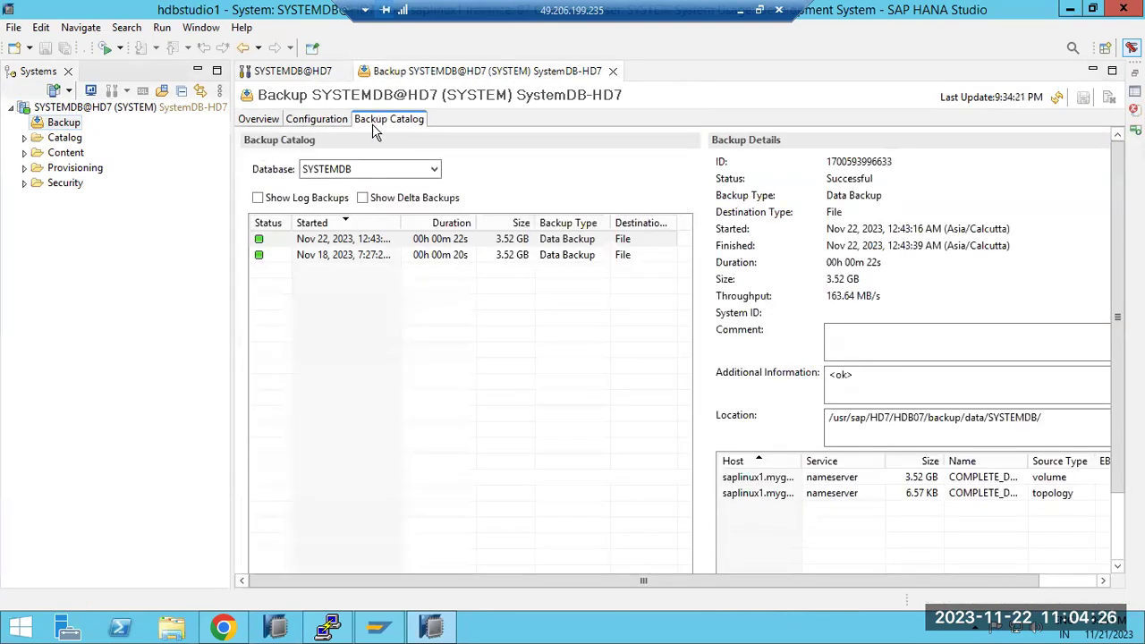
{"action": "left_click", "coordinate": [433, 171]}
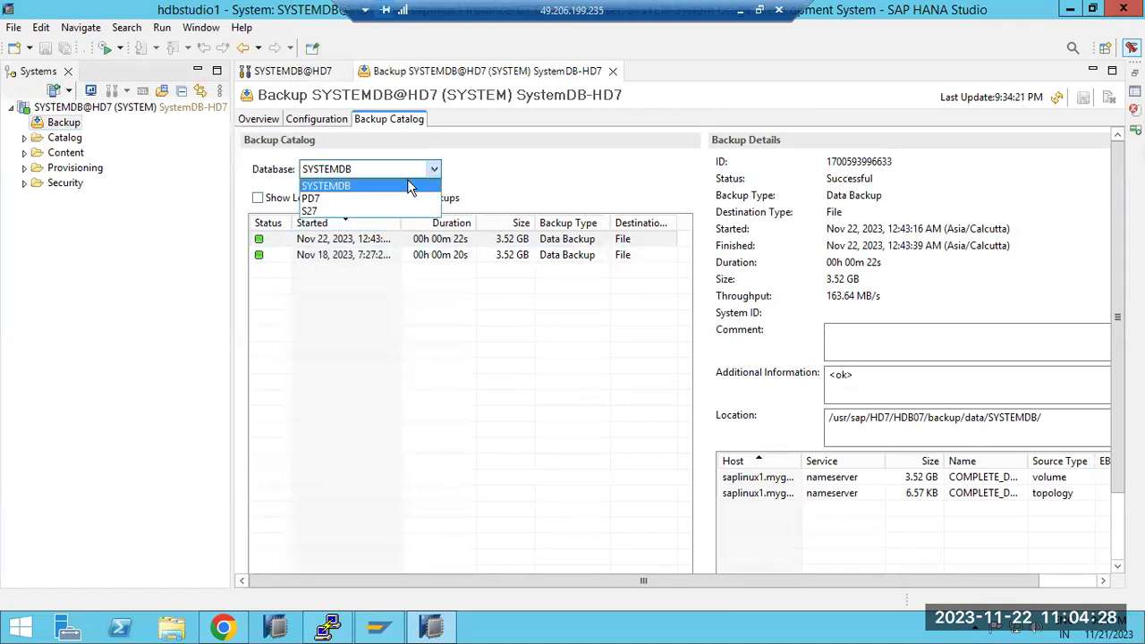
{"action": "left_click", "coordinate": [348, 202]}
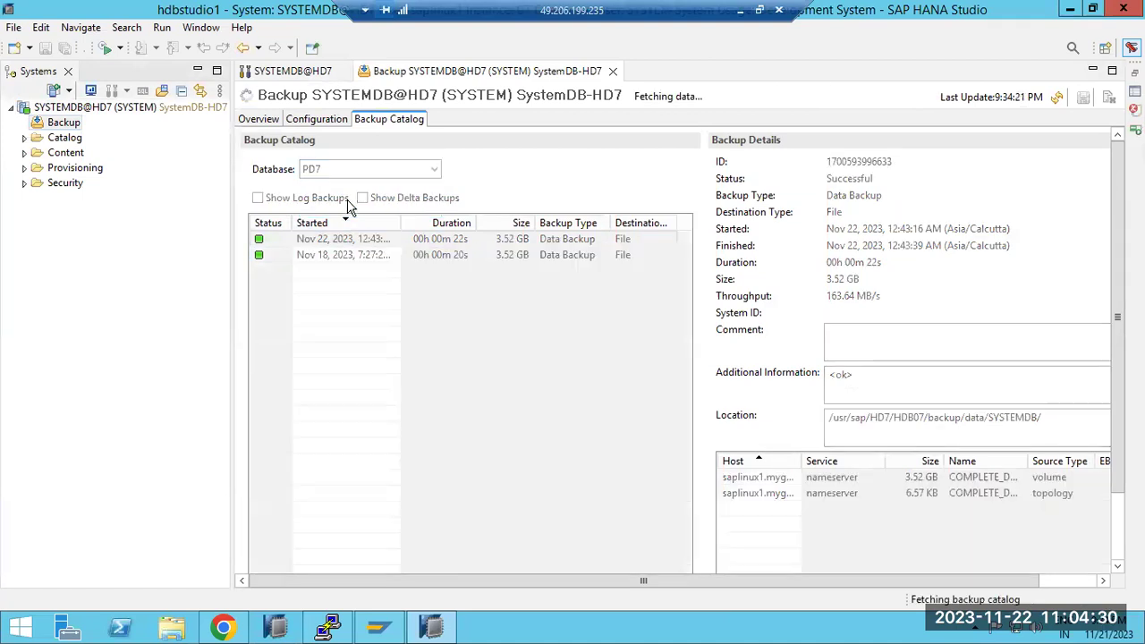
{"action": "left_click", "coordinate": [54, 89]}
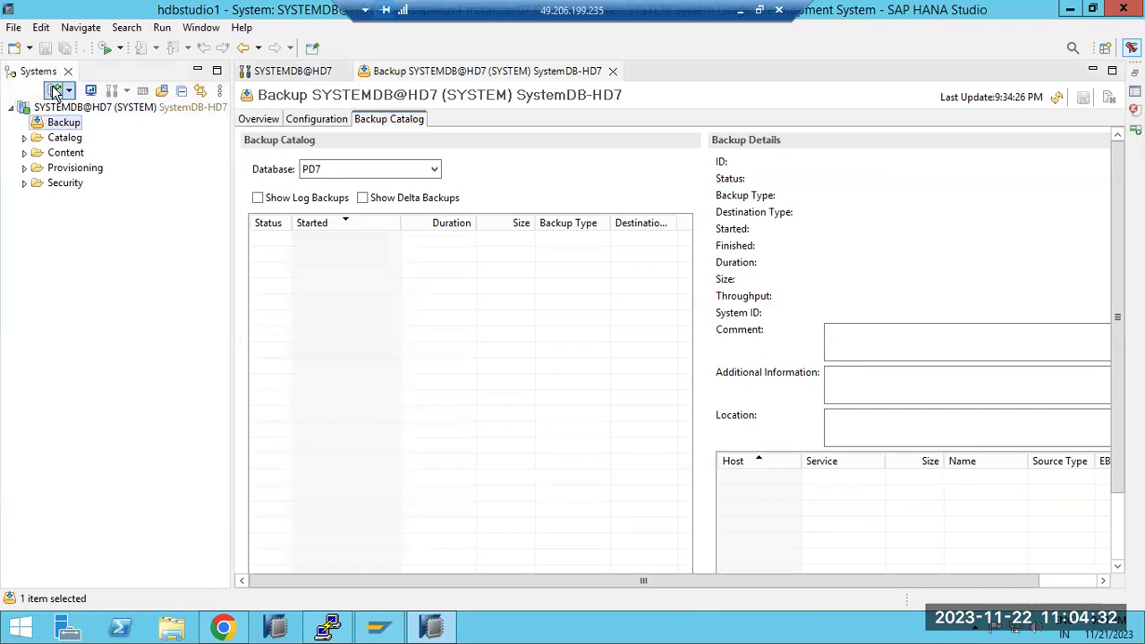
{"action": "left_click", "coordinate": [724, 435]}
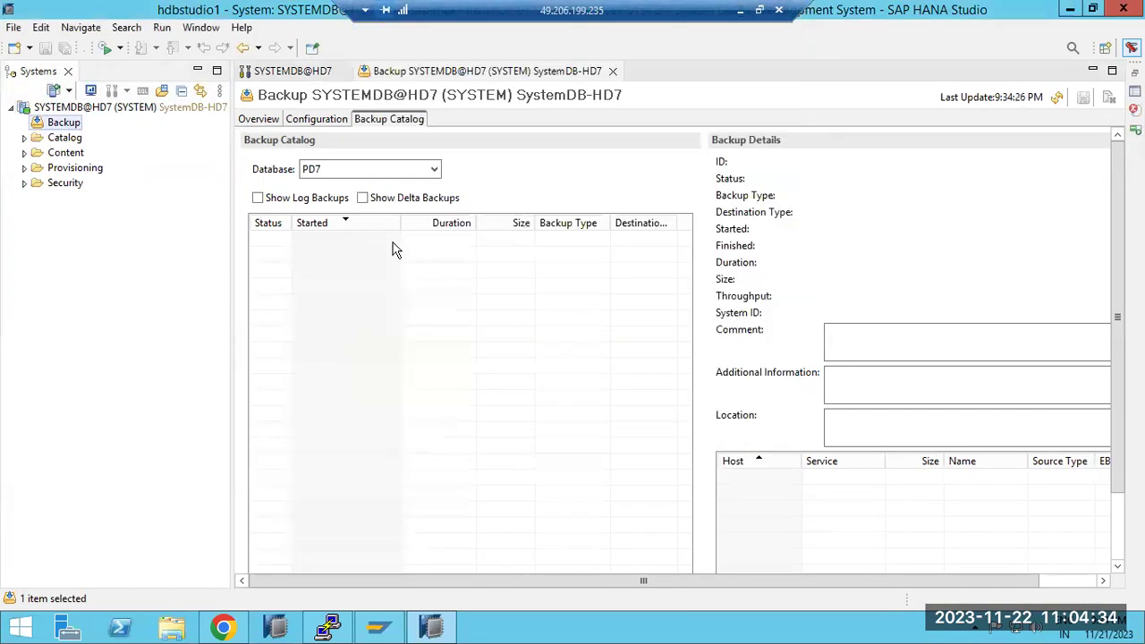
Disable automatic log backup in SYSTEMDB's backup configuration
{"action": "left_click", "coordinate": [316, 121]}
{"action": "left_click", "coordinate": [260, 119]}
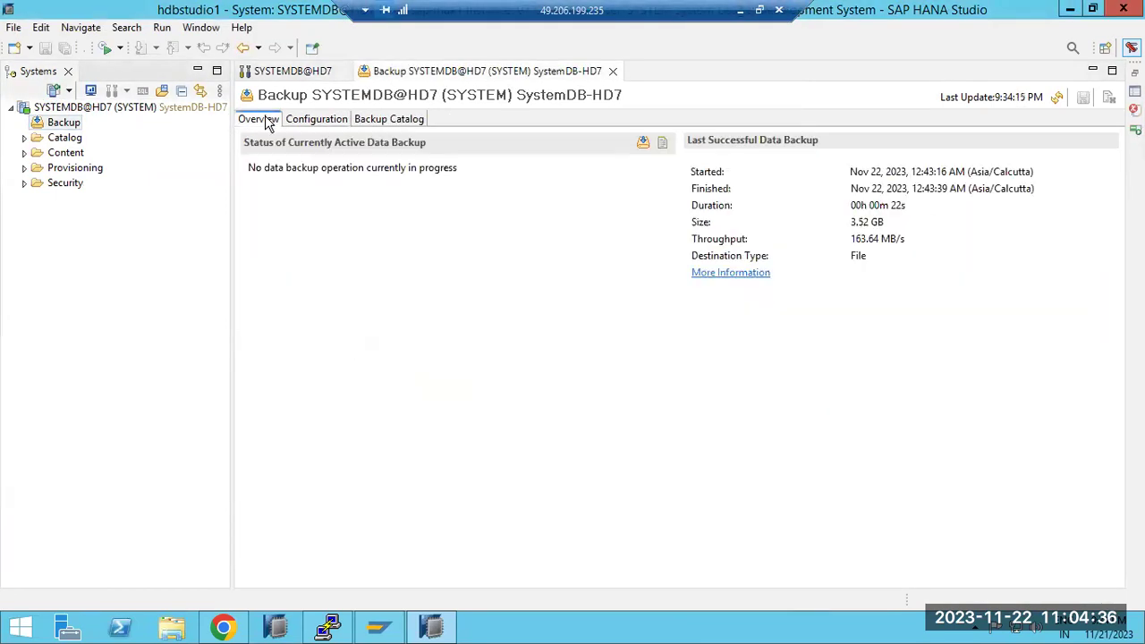
{"action": "left_click", "coordinate": [64, 117]}
{"action": "left_click", "coordinate": [317, 119]}
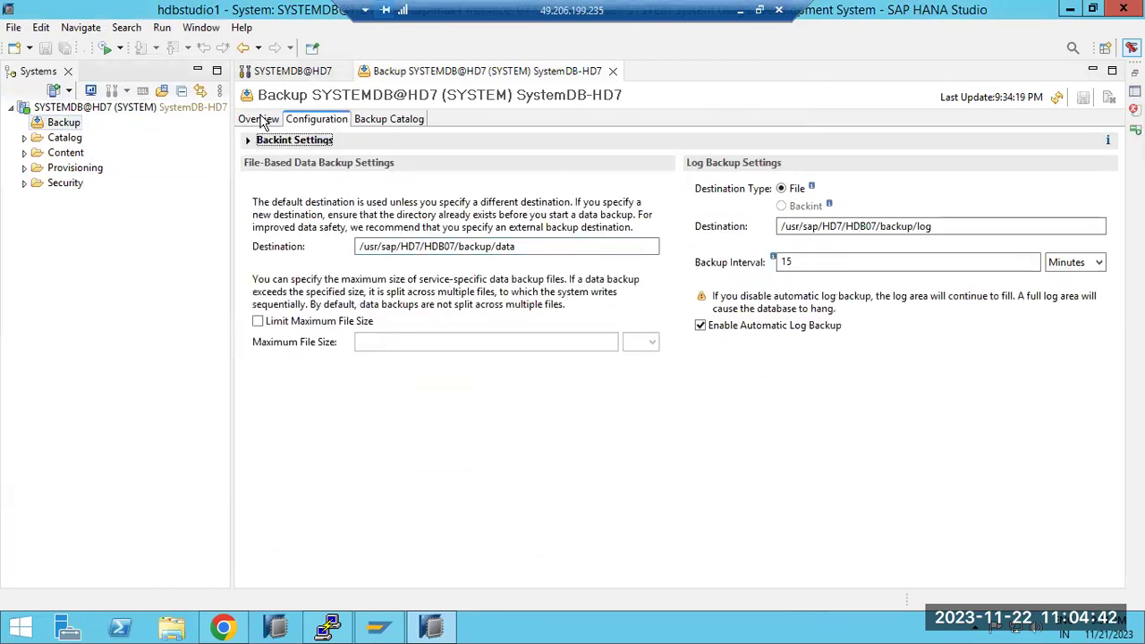
{"action": "left_click", "coordinate": [700, 326]}
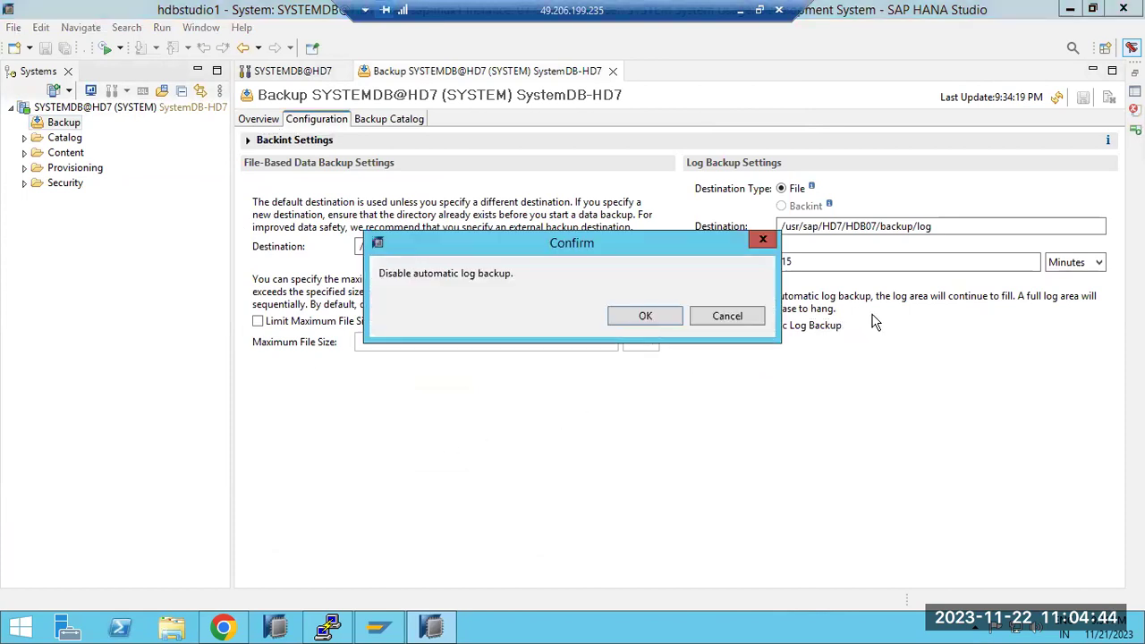
{"action": "left_click", "coordinate": [659, 322]}
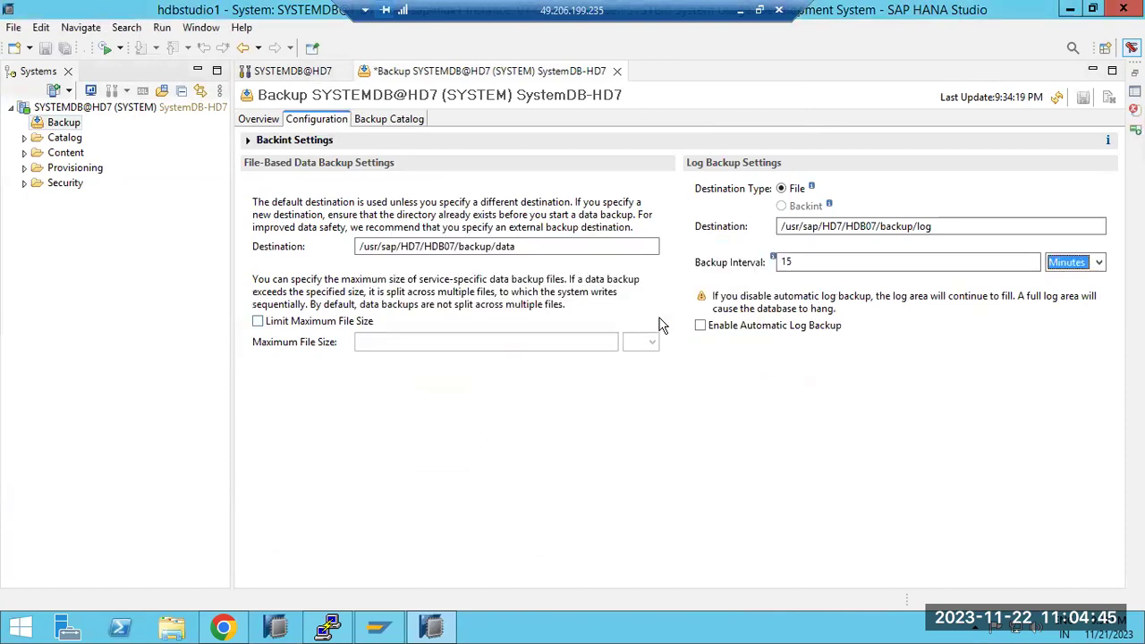
Display the backup catalog for database S27 with log backups and delta backups included
{"action": "left_click", "coordinate": [382, 123]}
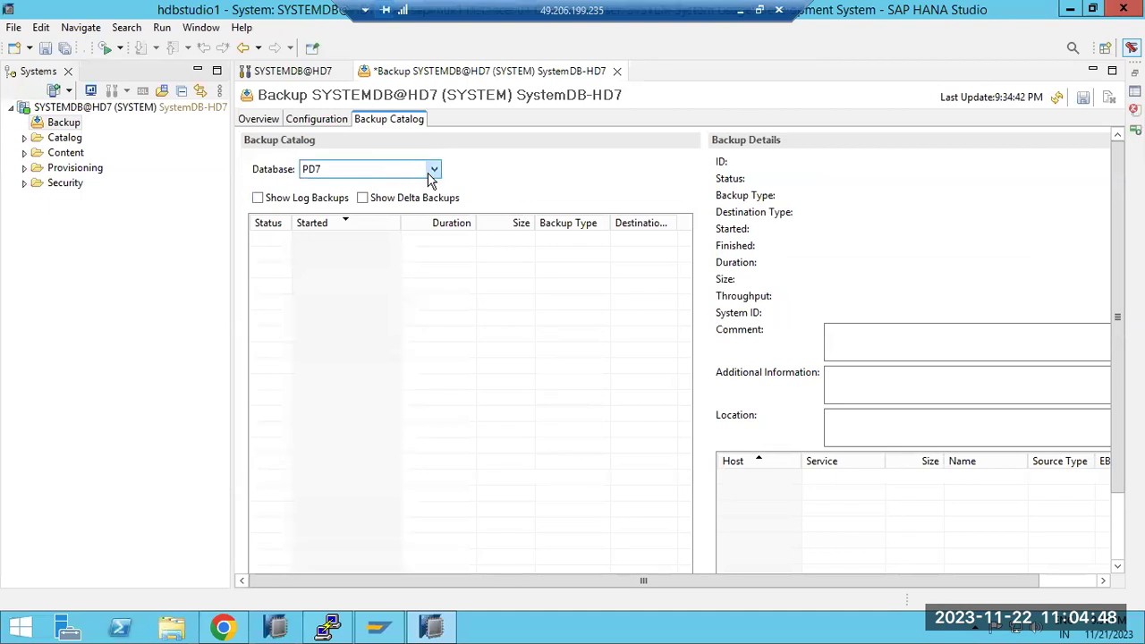
{"action": "left_click", "coordinate": [364, 199]}
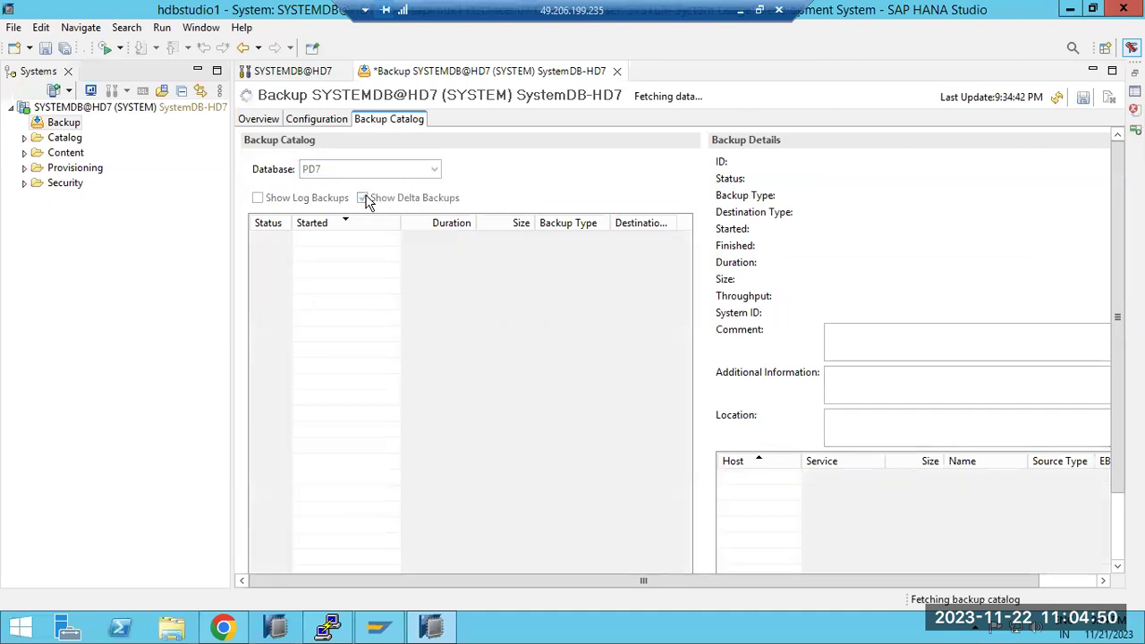
{"action": "left_click", "coordinate": [345, 199]}
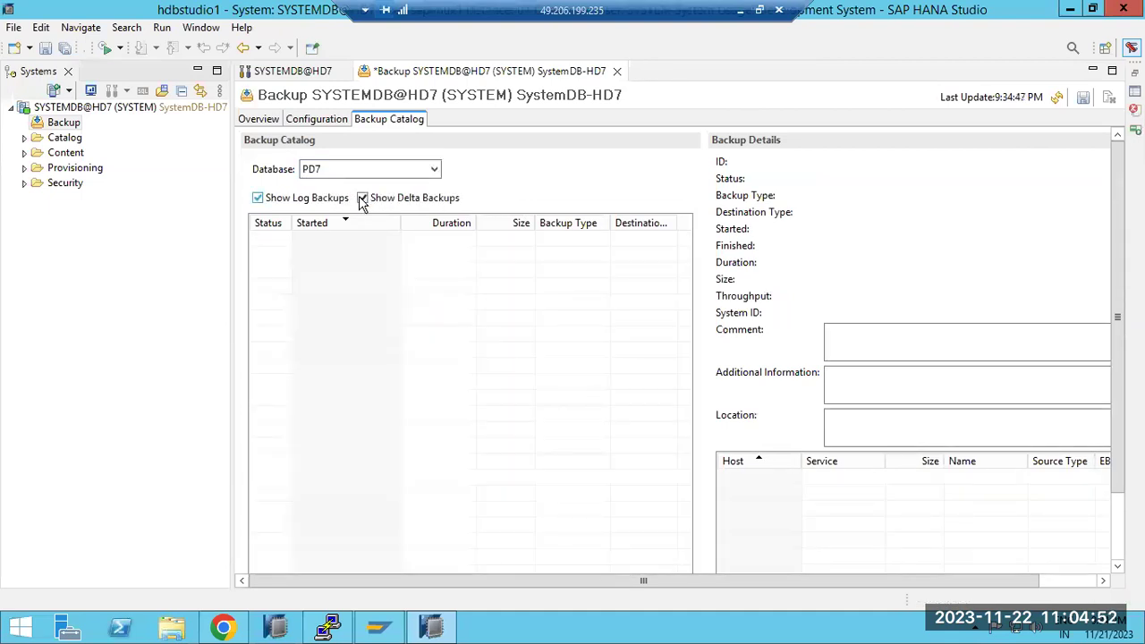
{"action": "left_click", "coordinate": [431, 169]}
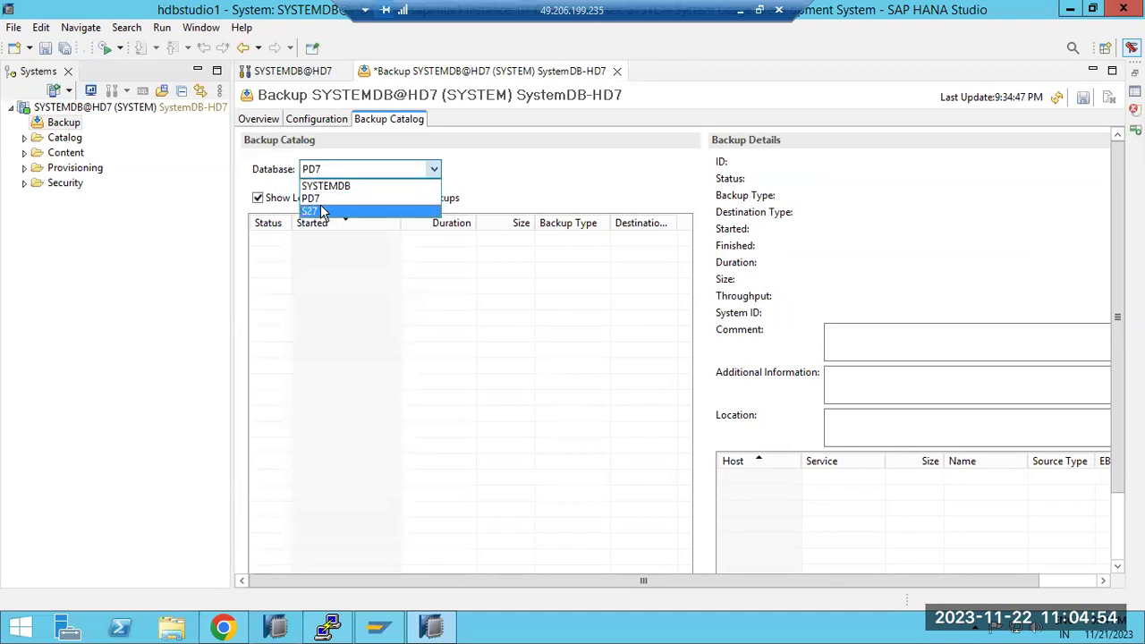
{"action": "left_click", "coordinate": [323, 212]}
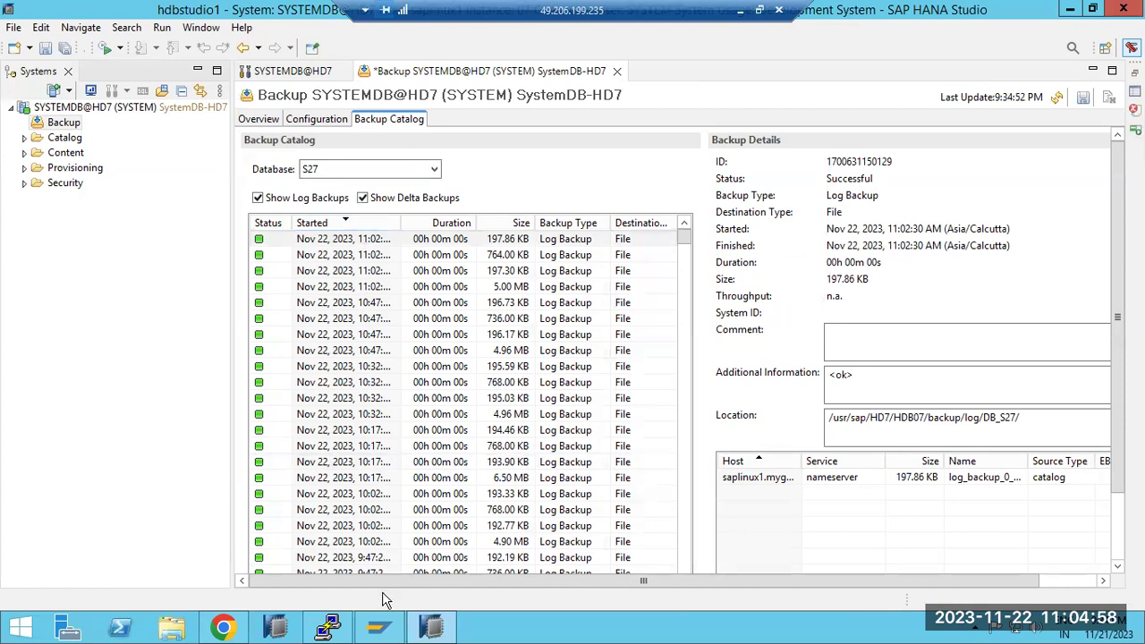
{"action": "left_click", "coordinate": [431, 631]}
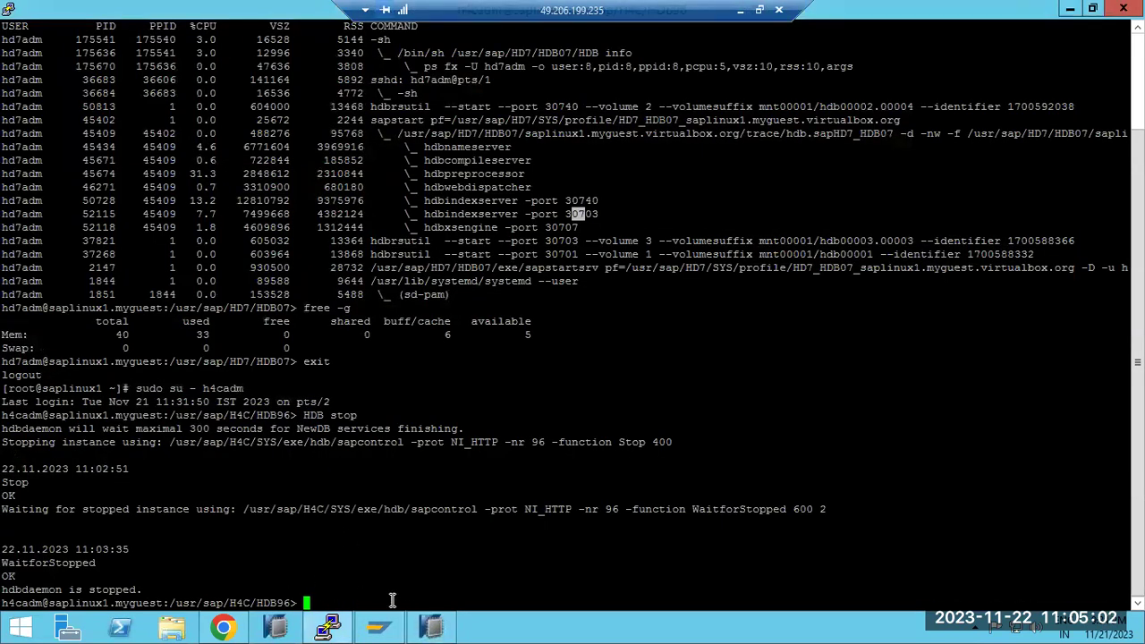
{"action": "left_click", "coordinate": [432, 628]}
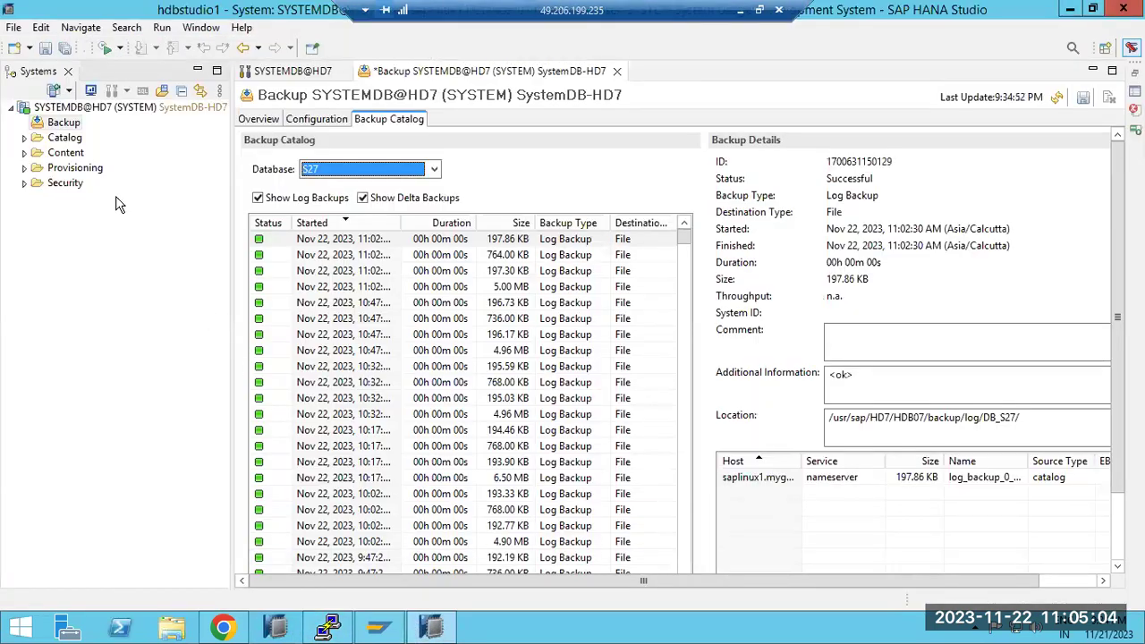
Define a new system connection to host saplinux1, instance number 07, in multiple-container mode for tenant database PD7
{"action": "left_click", "coordinate": [55, 89]}
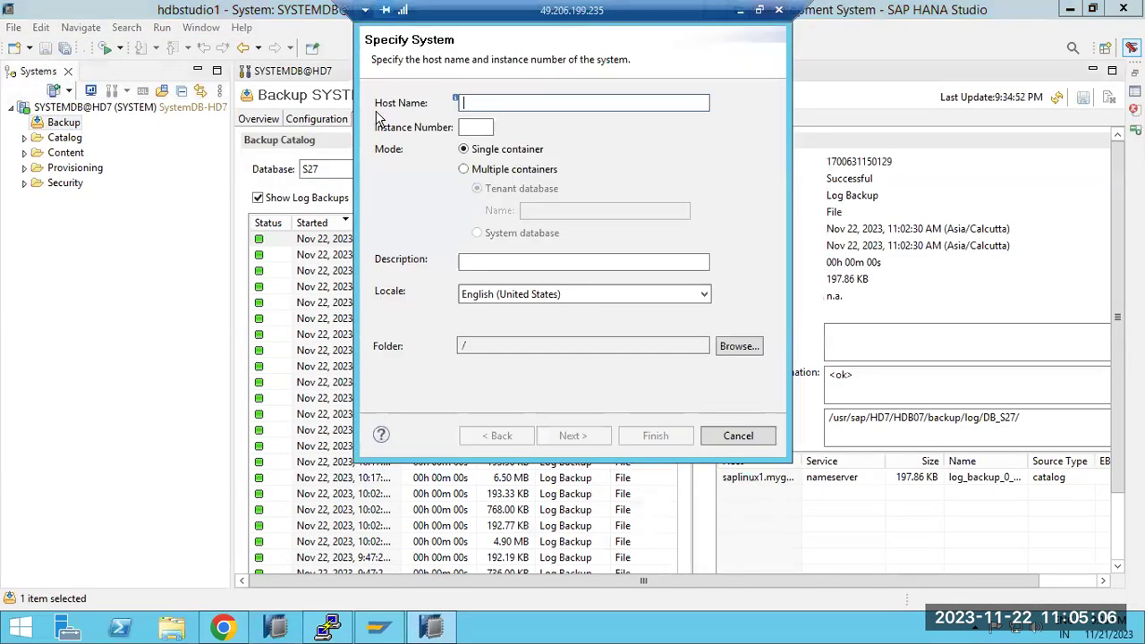
{"action": "type", "text": "s"}
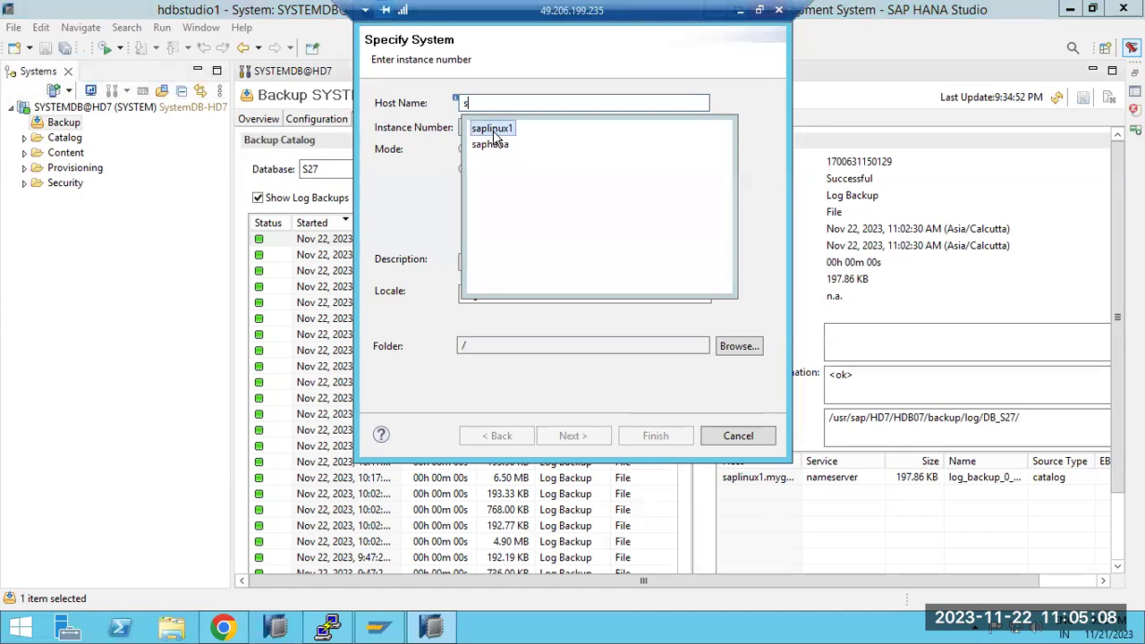
{"action": "left_click", "coordinate": [491, 128]}
{"action": "left_click", "coordinate": [470, 126]}
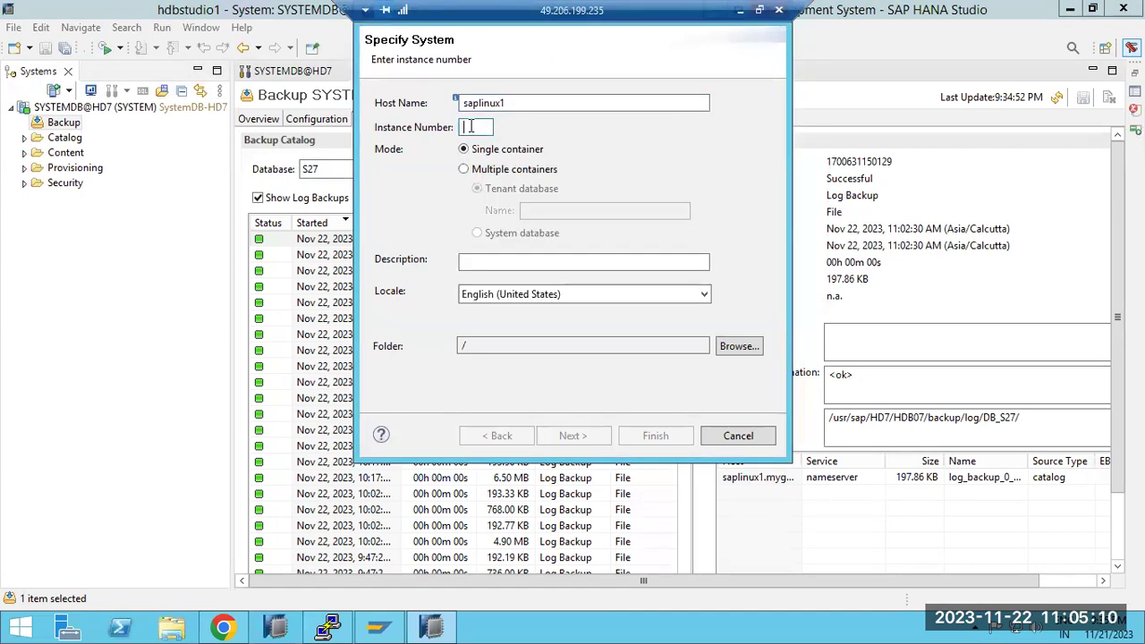
{"action": "type", "text": "07"}
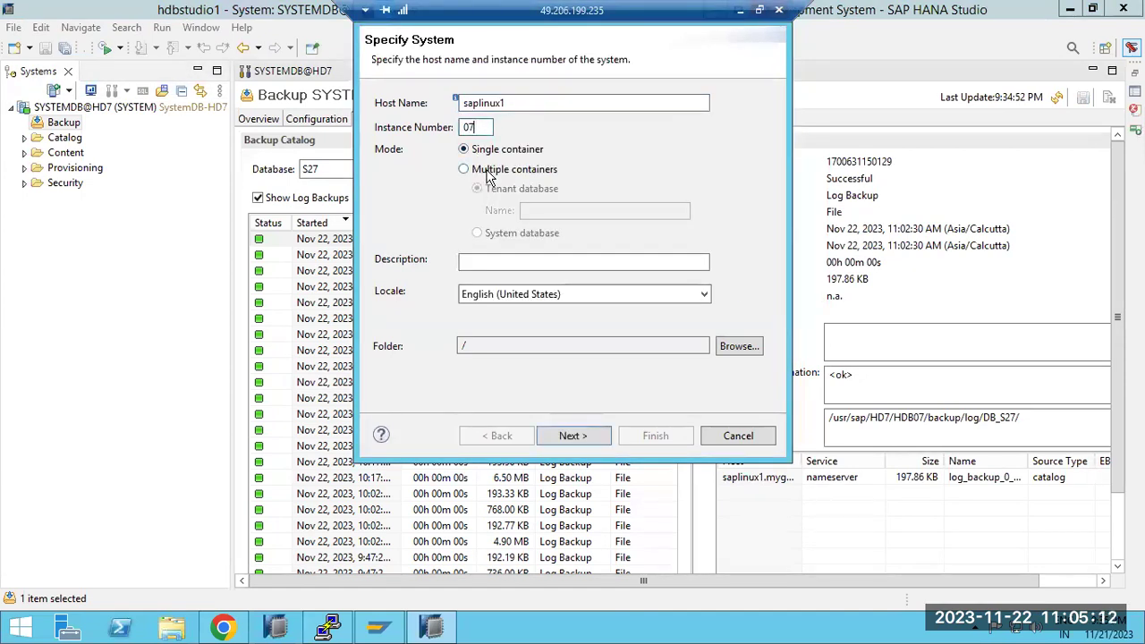
{"action": "left_click", "coordinate": [465, 169]}
{"action": "left_click", "coordinate": [536, 209]}
{"action": "type", "text": "P"}
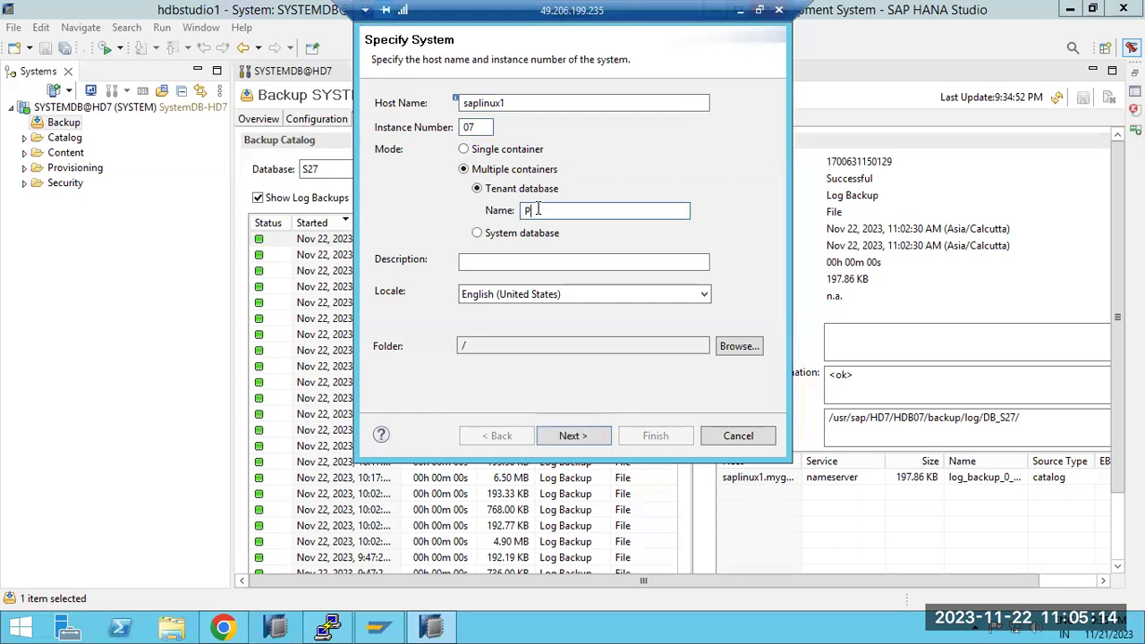
{"action": "type", "text": "DT"}
{"action": "left_click", "coordinate": [572, 435]}
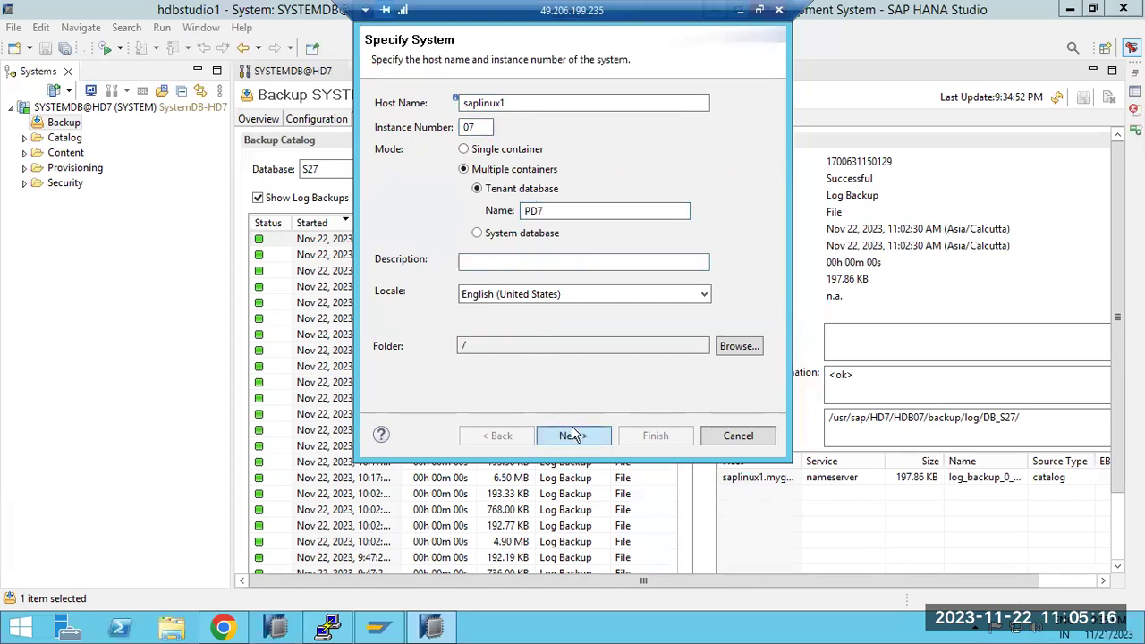
Authenticate the new connection as database user SYSTEM with the account password and finish adding the system
{"action": "type", "text": "SYSTEM"}
{"action": "key", "text": "Tab"}
{"action": "type", "text": "*********"}
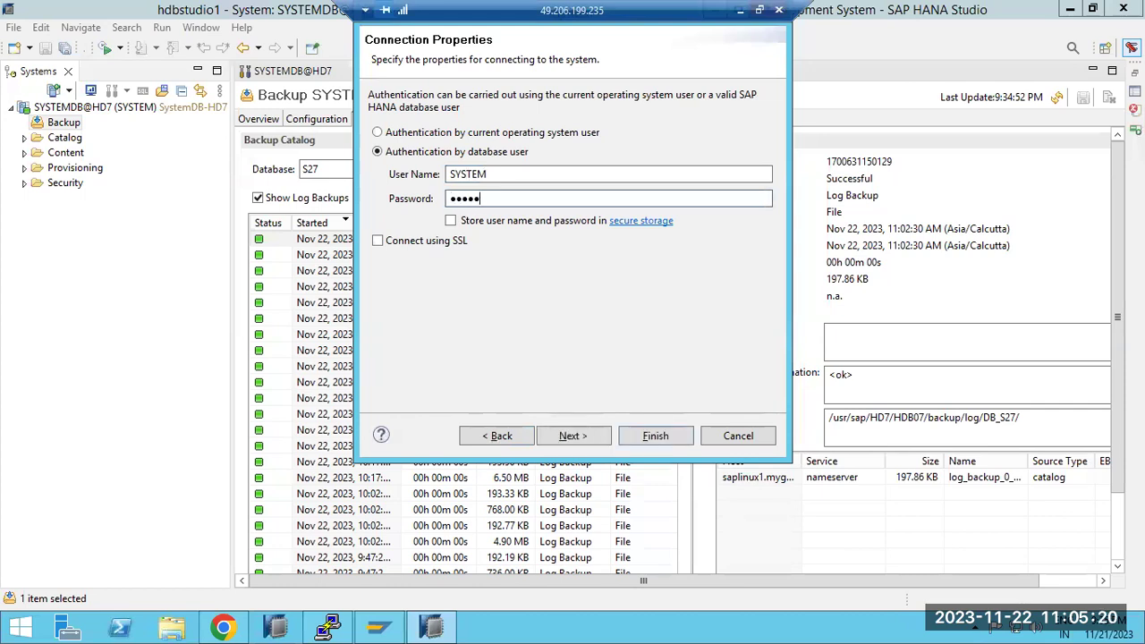
{"action": "type", "text": "*"}
{"action": "key", "text": "Return"}
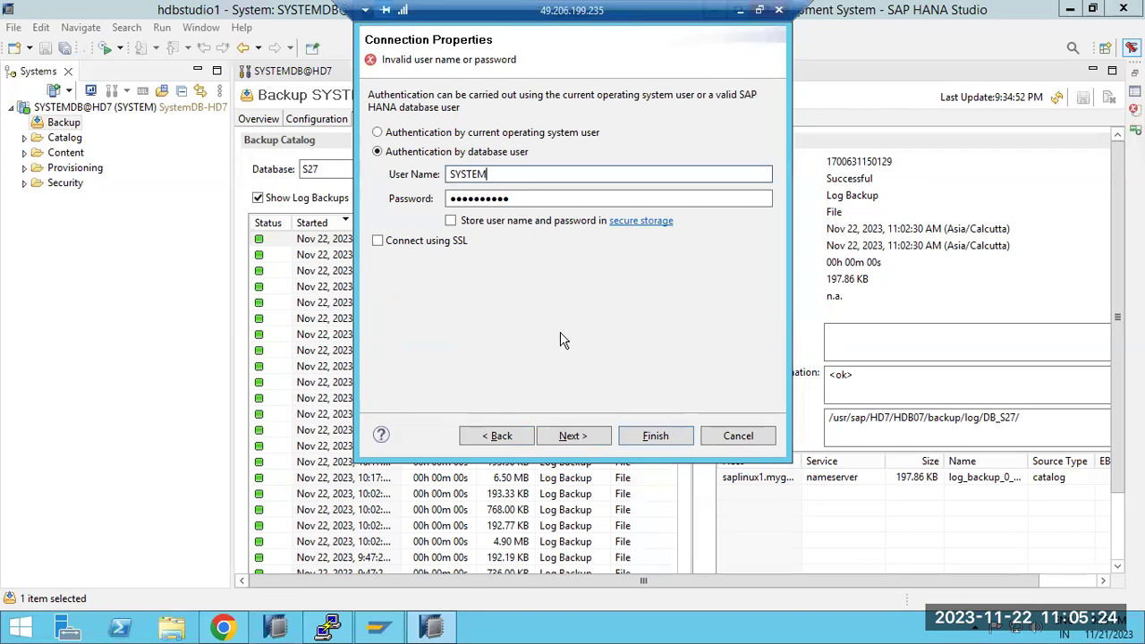
{"action": "left_click", "coordinate": [529, 197]}
{"action": "key", "text": "BackSpace"}
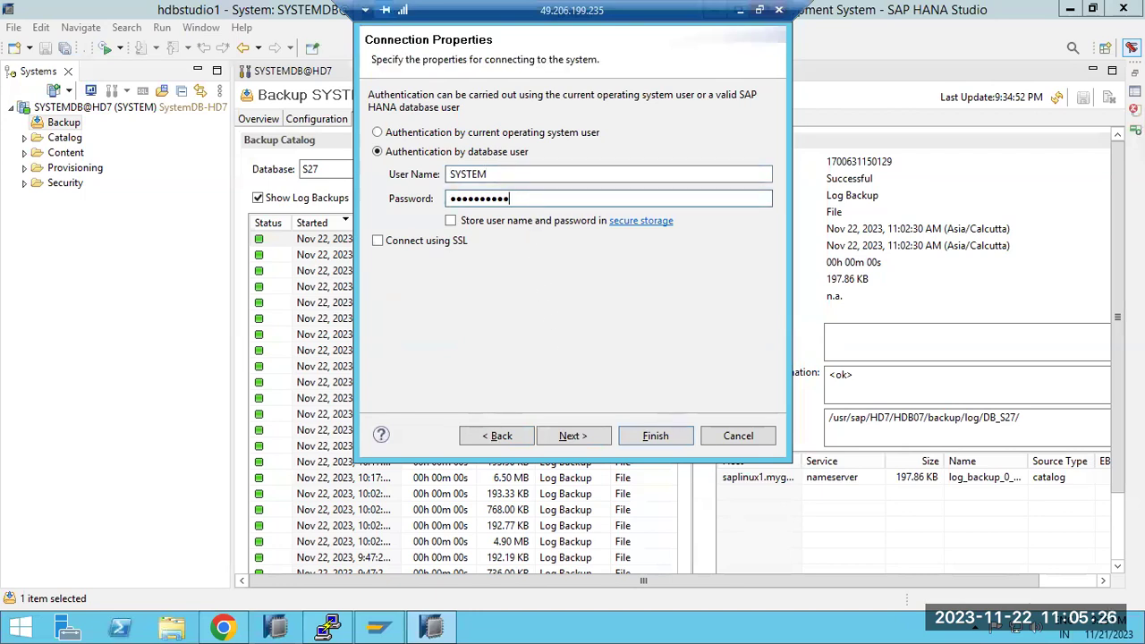
{"action": "type", "text": "*"}
{"action": "key", "text": "Return"}
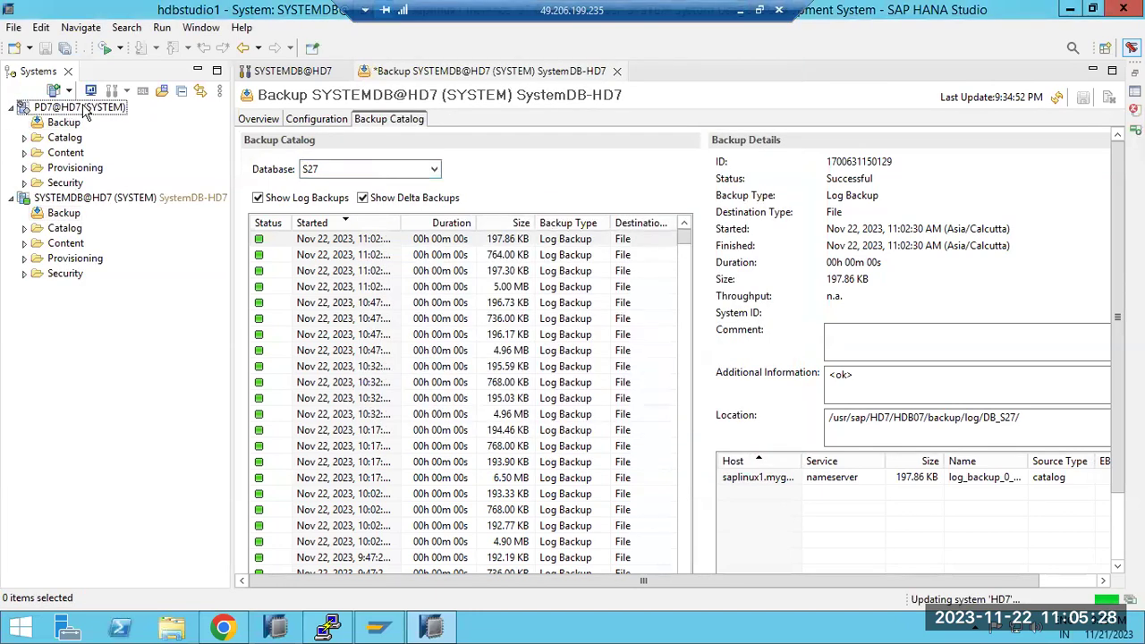
Open the PD7 system overview and examine the object folders of the SYS schema in its catalog
{"action": "left_click", "coordinate": [70, 105]}
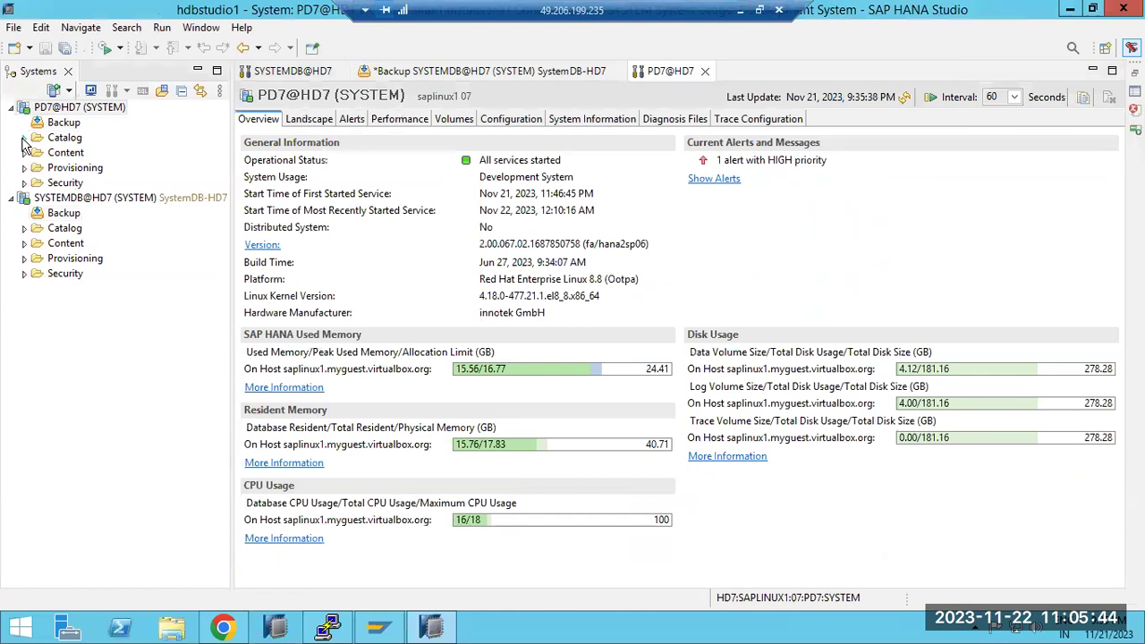
{"action": "left_click", "coordinate": [24, 138]}
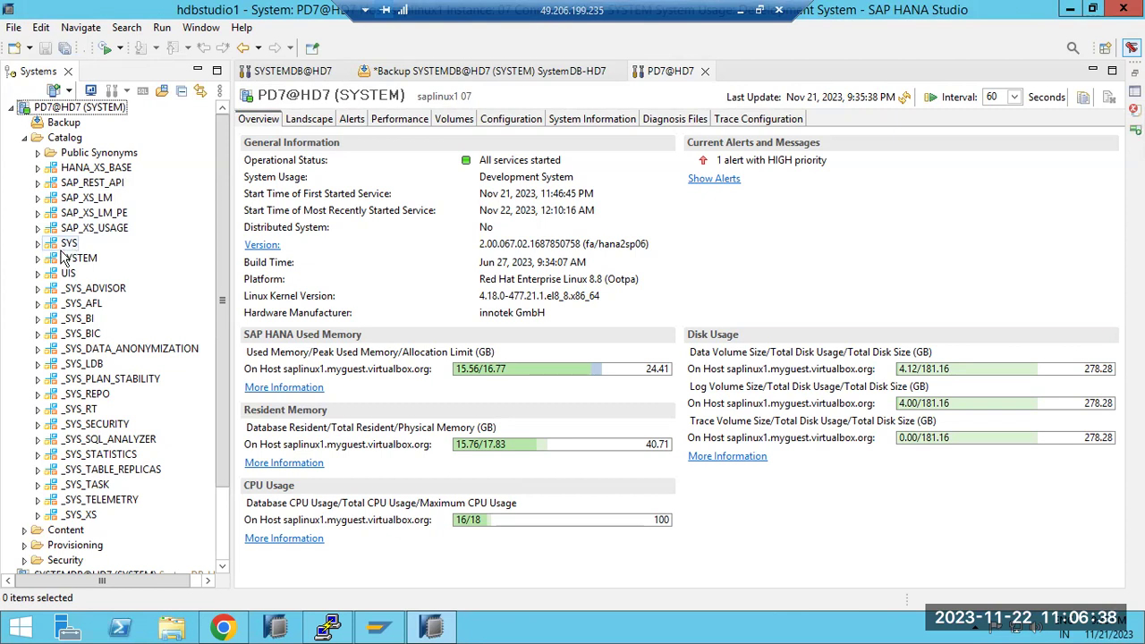
{"action": "left_click", "coordinate": [65, 245]}
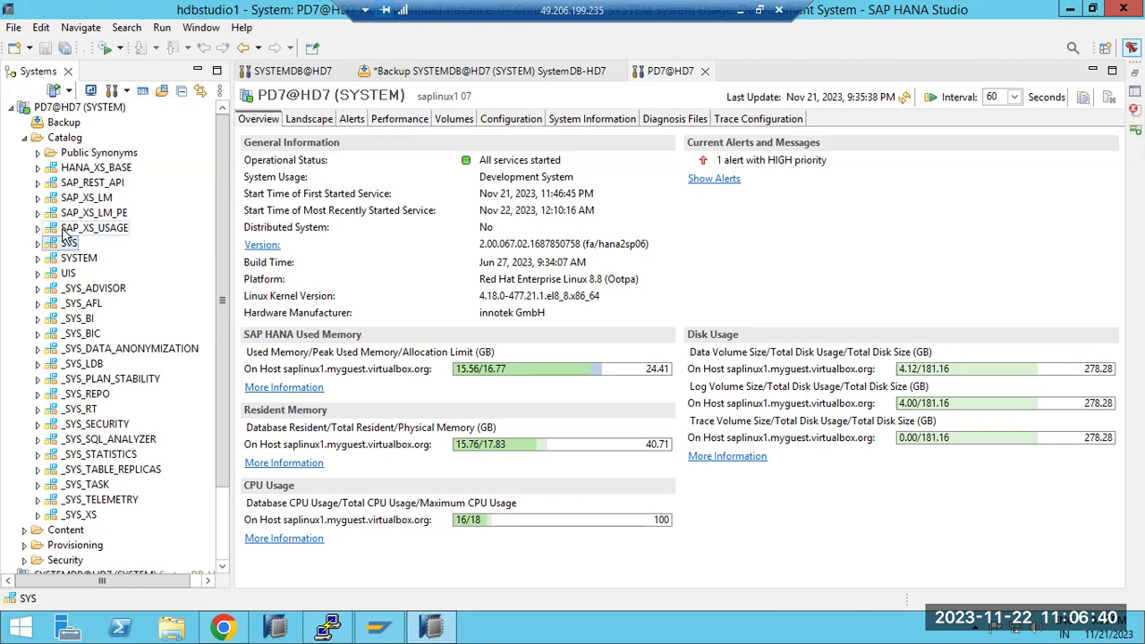
{"action": "left_click", "coordinate": [37, 243]}
{"action": "left_click", "coordinate": [37, 244]}
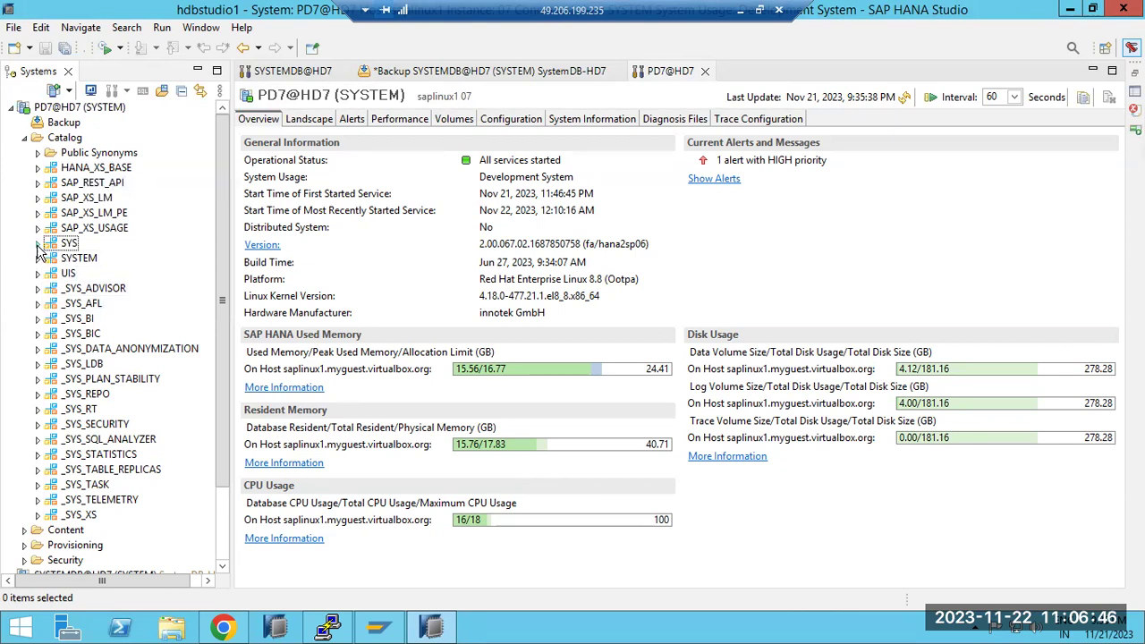
{"action": "left_click", "coordinate": [37, 243]}
{"action": "left_click", "coordinate": [58, 245]}
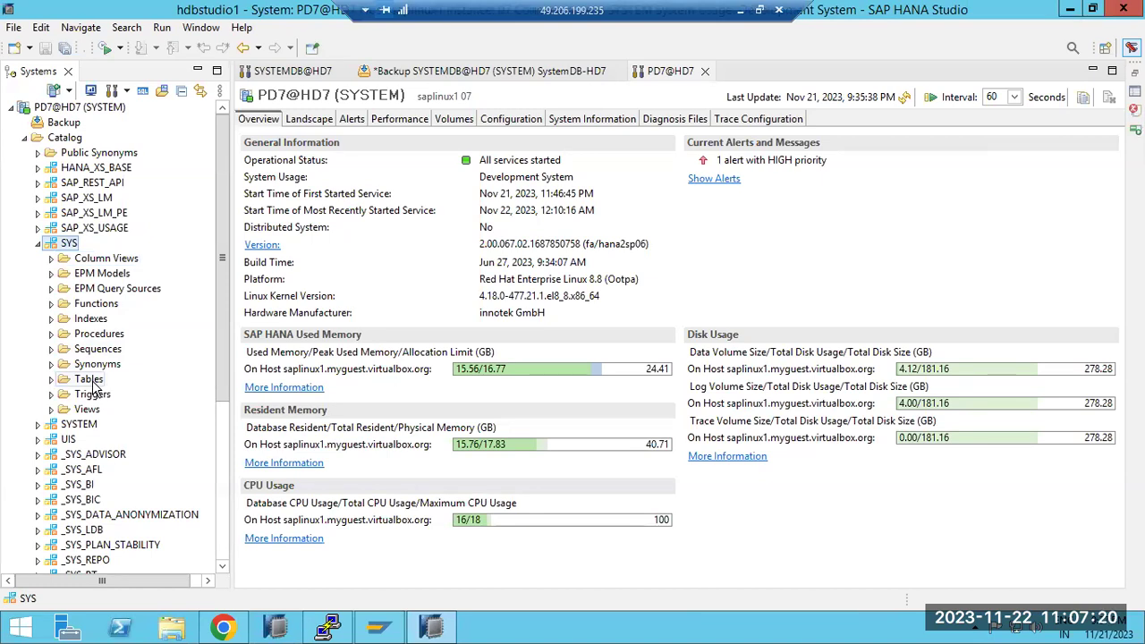
{"action": "left_click", "coordinate": [37, 242]}
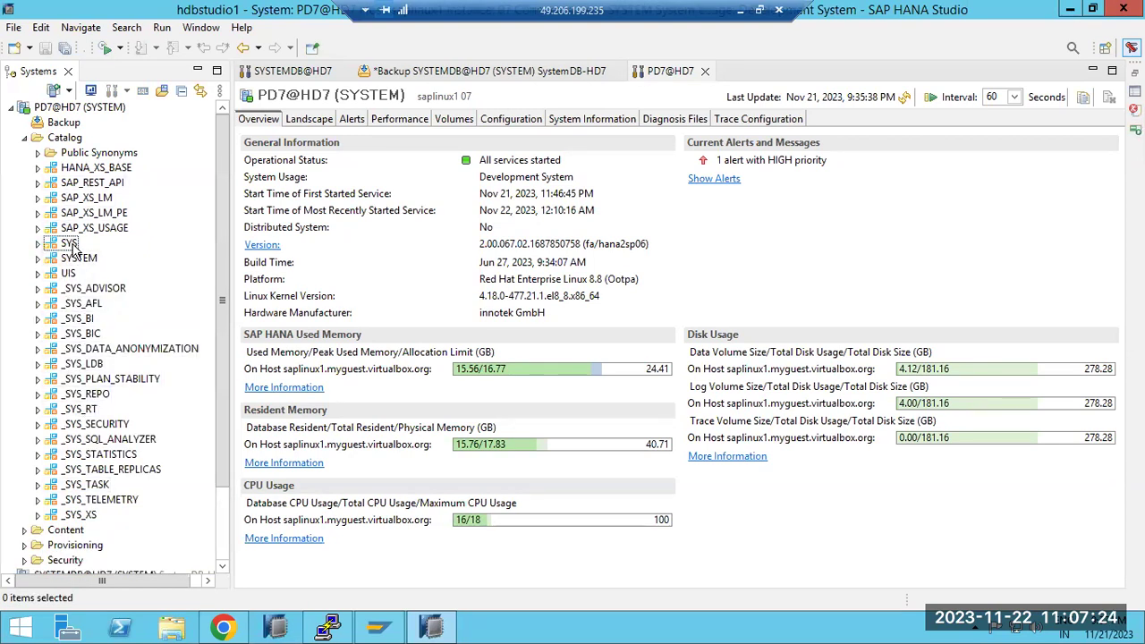
{"action": "left_click", "coordinate": [38, 242]}
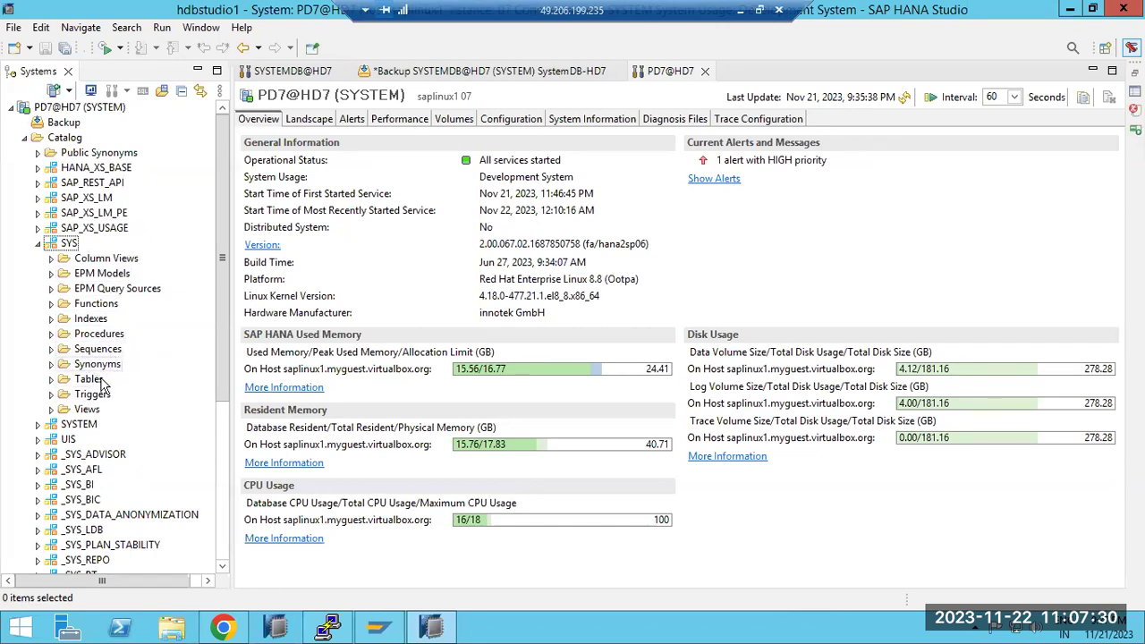
Expand the Tables folder of the SYS schema and examine the list of system tables
{"action": "left_click", "coordinate": [53, 379]}
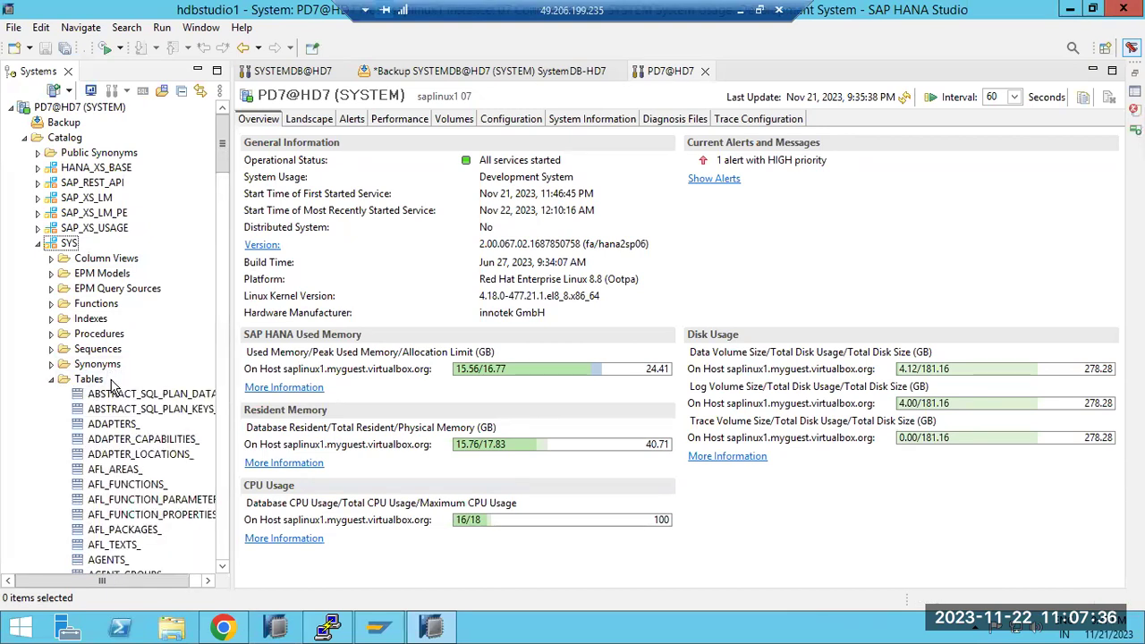
{"action": "scroll", "coordinate": [109, 375], "scroll_direction": "down", "scroll_amount": 5}
{"action": "scroll", "coordinate": [109, 411], "scroll_direction": "down", "scroll_amount": 15}
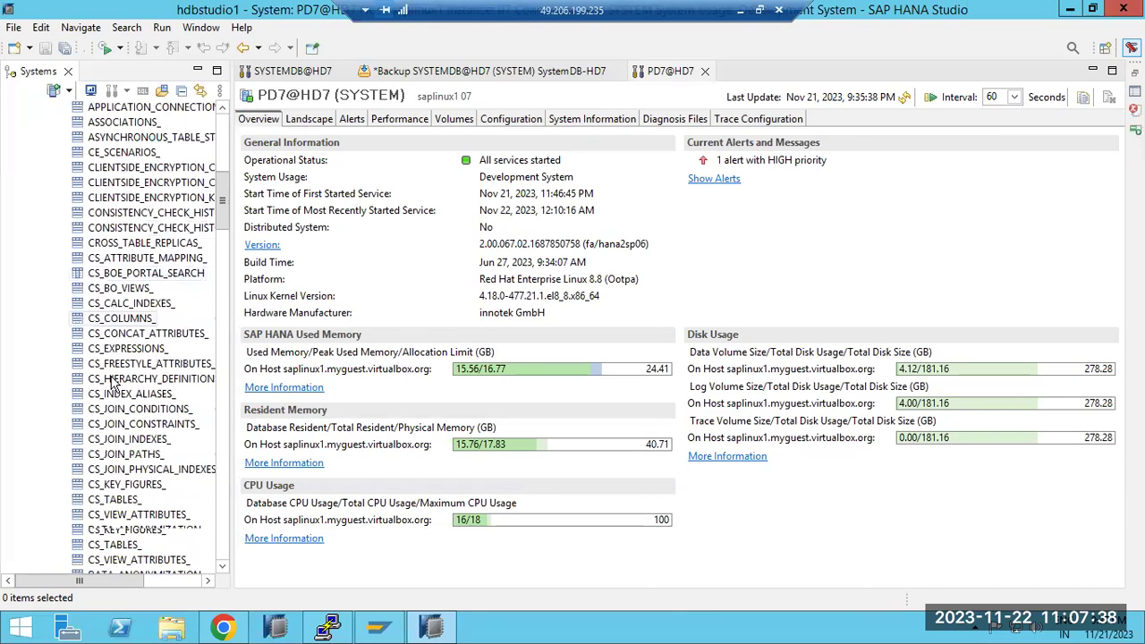
{"action": "scroll", "coordinate": [103, 439], "scroll_direction": "down", "scroll_amount": 20}
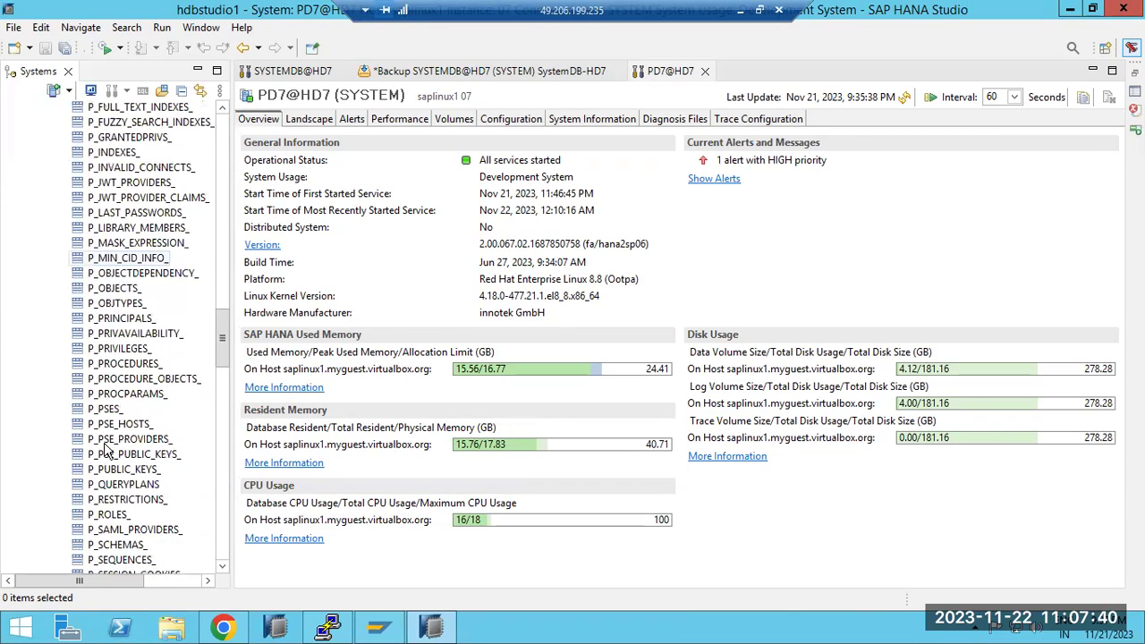
{"action": "scroll", "coordinate": [103, 447], "scroll_direction": "down", "scroll_amount": 8}
{"action": "scroll", "coordinate": [102, 447], "scroll_direction": "up", "scroll_amount": 11}
{"action": "scroll", "coordinate": [104, 452], "scroll_direction": "up", "scroll_amount": 7}
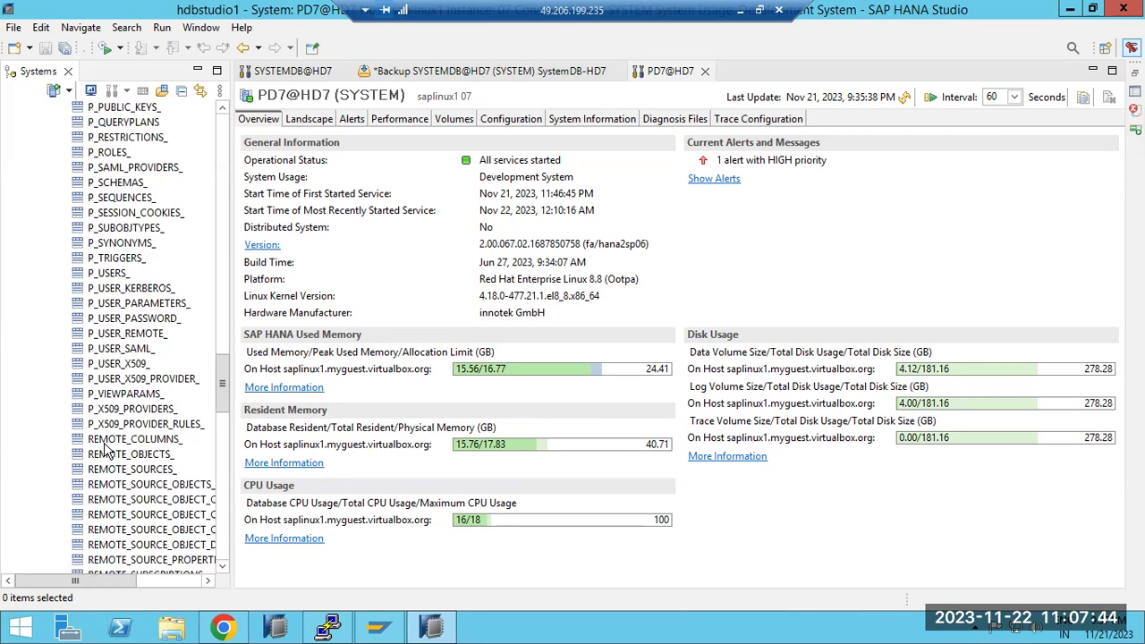
{"action": "scroll", "coordinate": [104, 452], "scroll_direction": "up", "scroll_amount": 18}
{"action": "scroll", "coordinate": [103, 452], "scroll_direction": "up", "scroll_amount": 10}
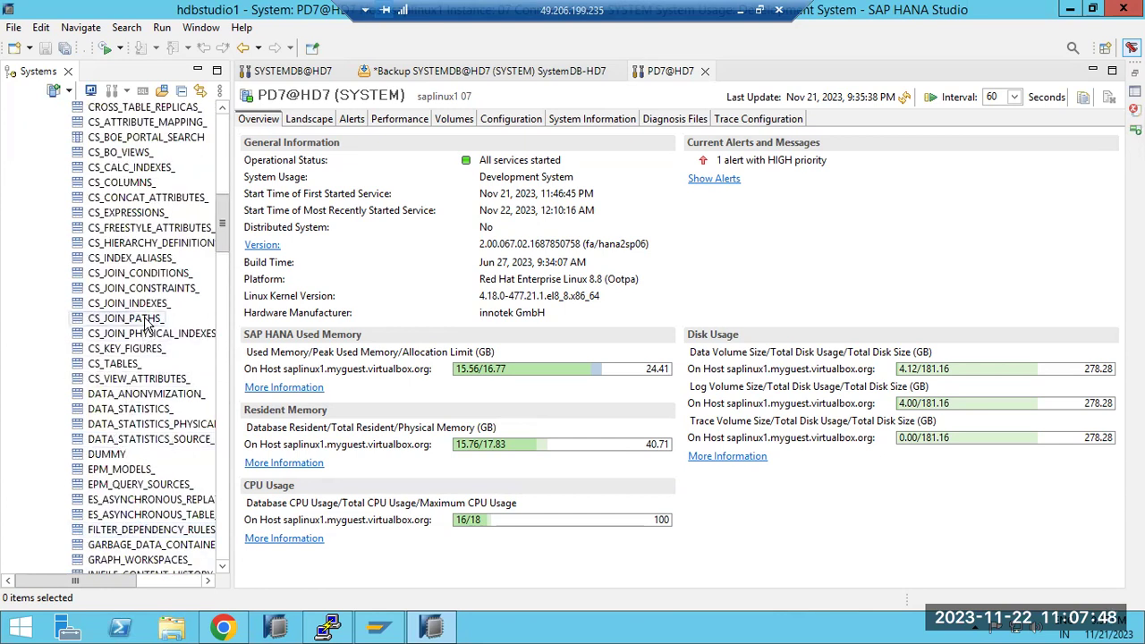
Open the data preview of the CS_JOIN_PATHS_ table in the SYS schema
{"action": "left_click", "coordinate": [148, 324]}
{"action": "right_click", "coordinate": [149, 324]}
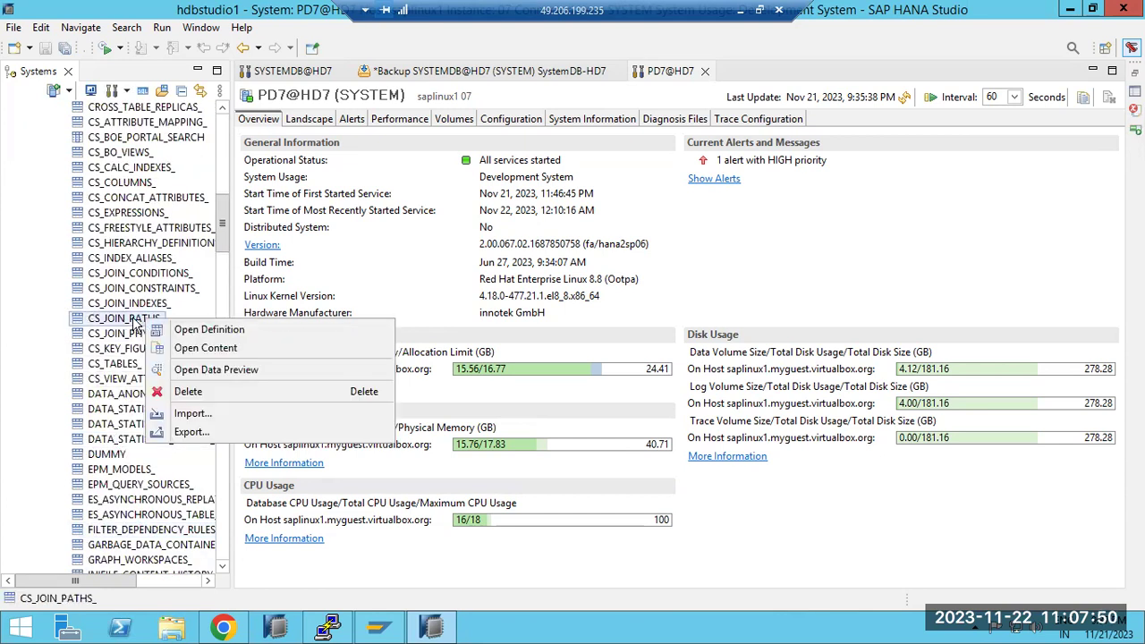
{"action": "left_click", "coordinate": [127, 323]}
{"action": "right_click", "coordinate": [128, 322]}
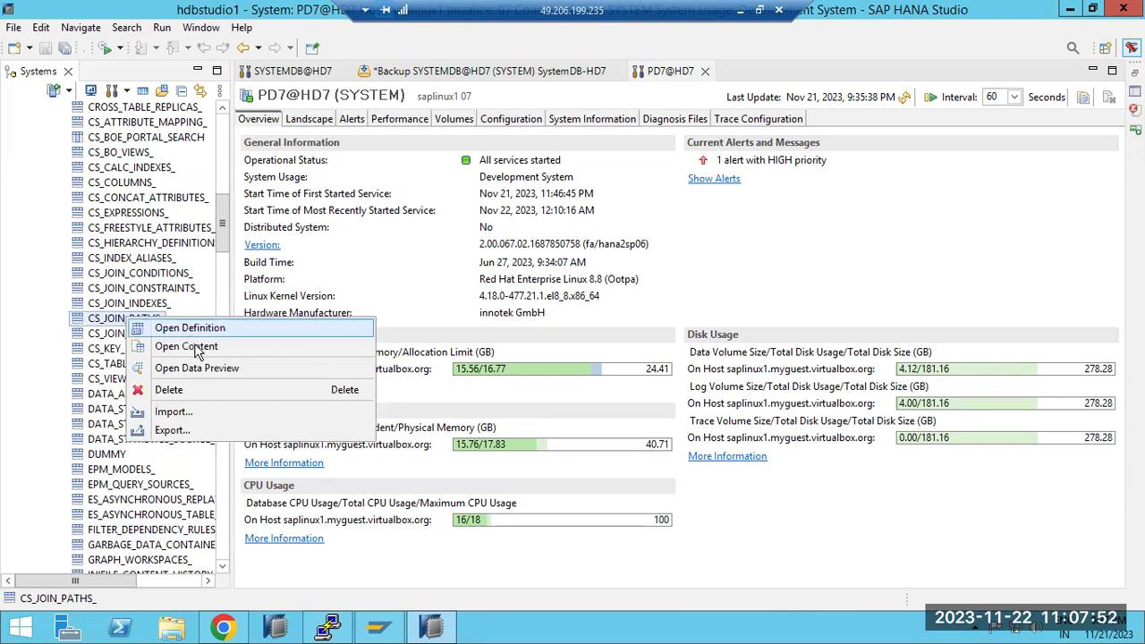
{"action": "left_click", "coordinate": [200, 368]}
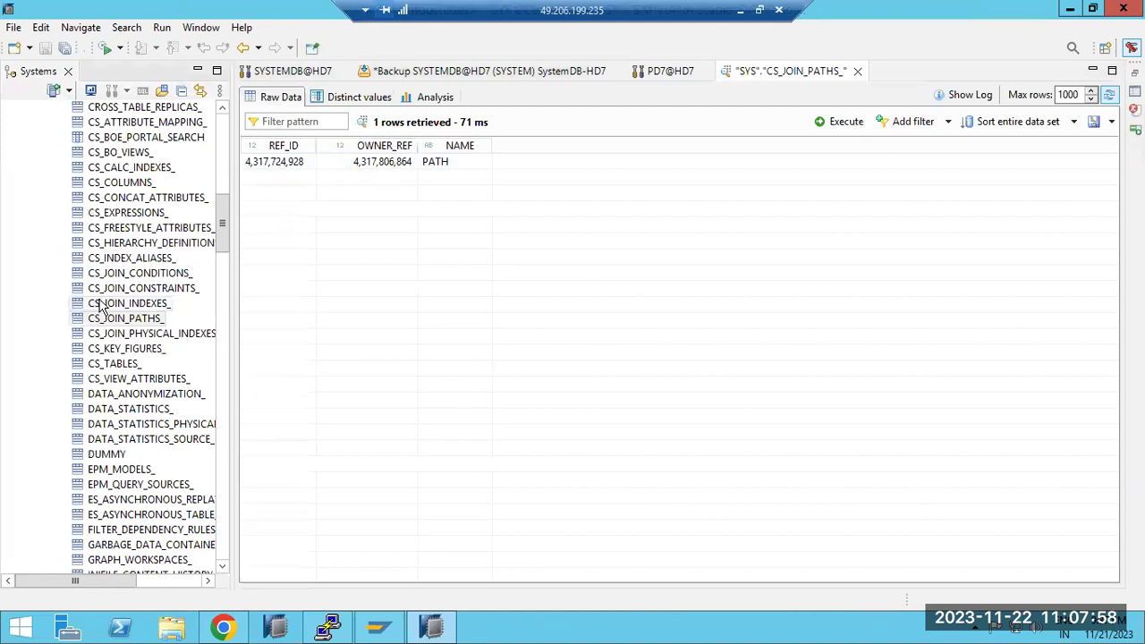
Open the data preview of the CS_COLUMNS_ table and select the TEXT_COLLECTION row
{"action": "left_click", "coordinate": [123, 181]}
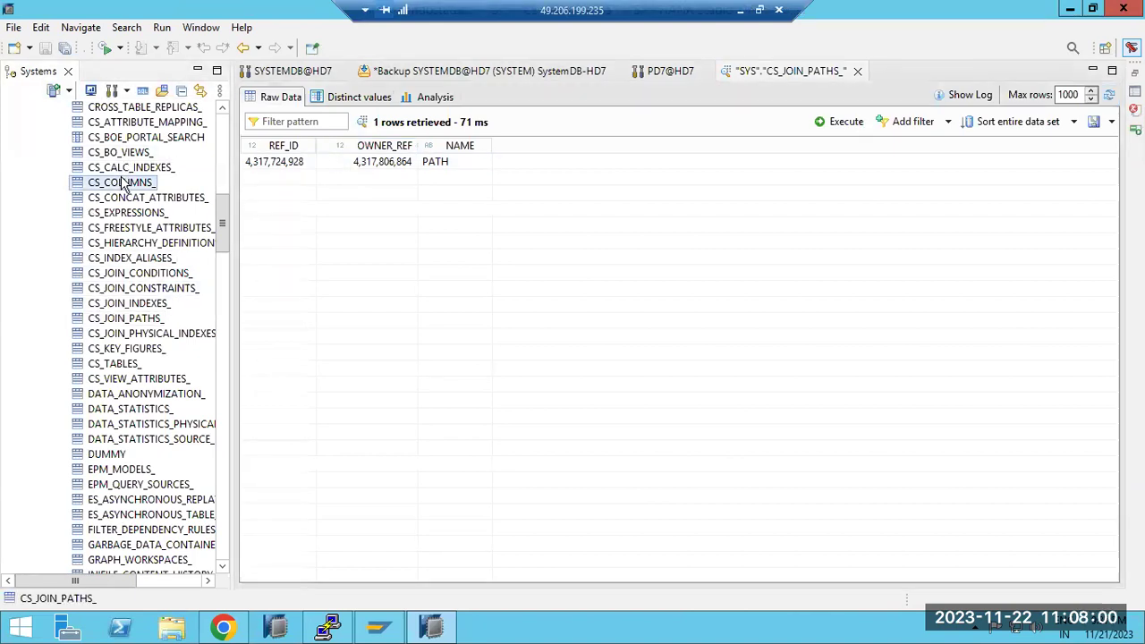
{"action": "right_click", "coordinate": [123, 182]}
{"action": "left_click", "coordinate": [190, 226]}
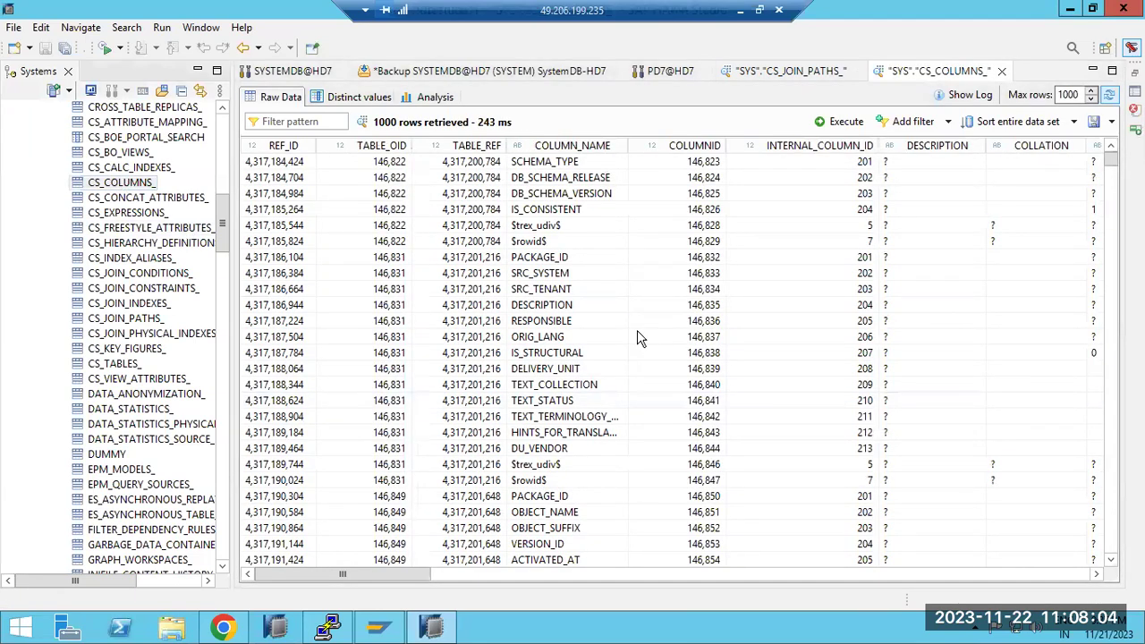
{"action": "left_click", "coordinate": [411, 385]}
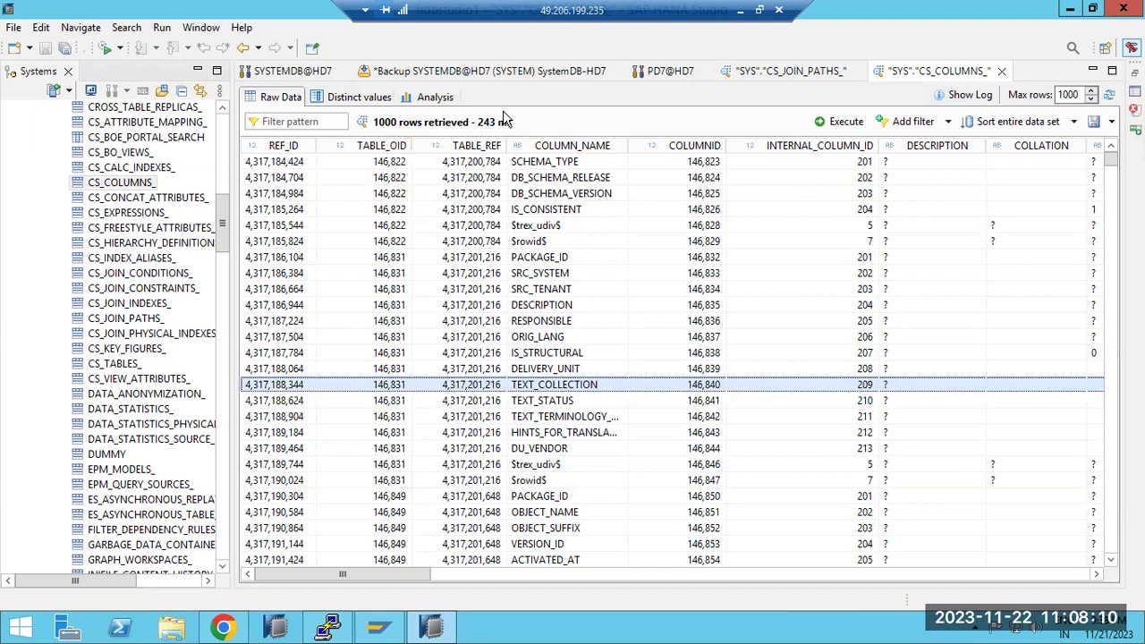
Re-execute the CS_COLUMNS_ preview query and examine the retrieved rows
{"action": "left_click", "coordinate": [833, 125]}
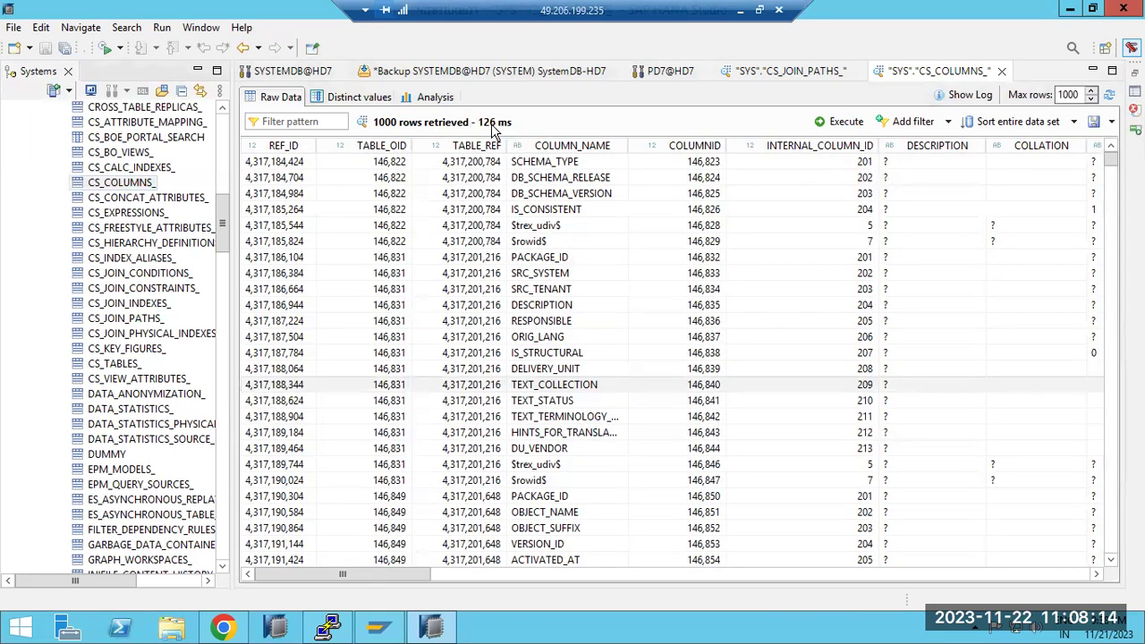
{"action": "left_click", "coordinate": [814, 124]}
{"action": "scroll", "coordinate": [362, 222], "scroll_direction": "down", "scroll_amount": 20}
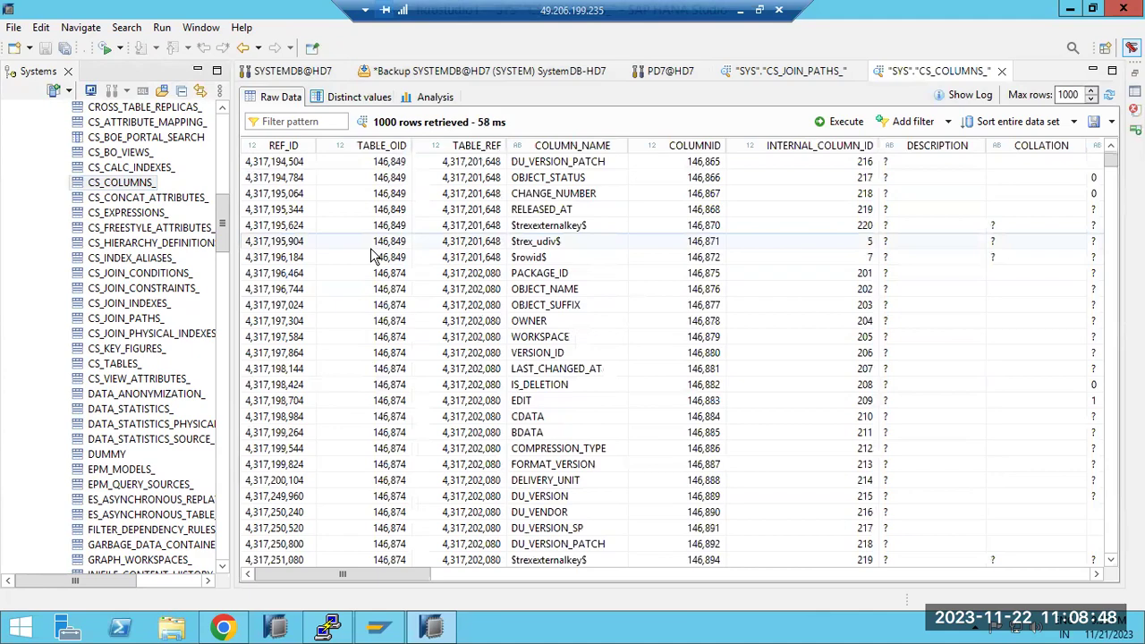
{"action": "scroll", "coordinate": [535, 320], "scroll_direction": "down", "scroll_amount": 20}
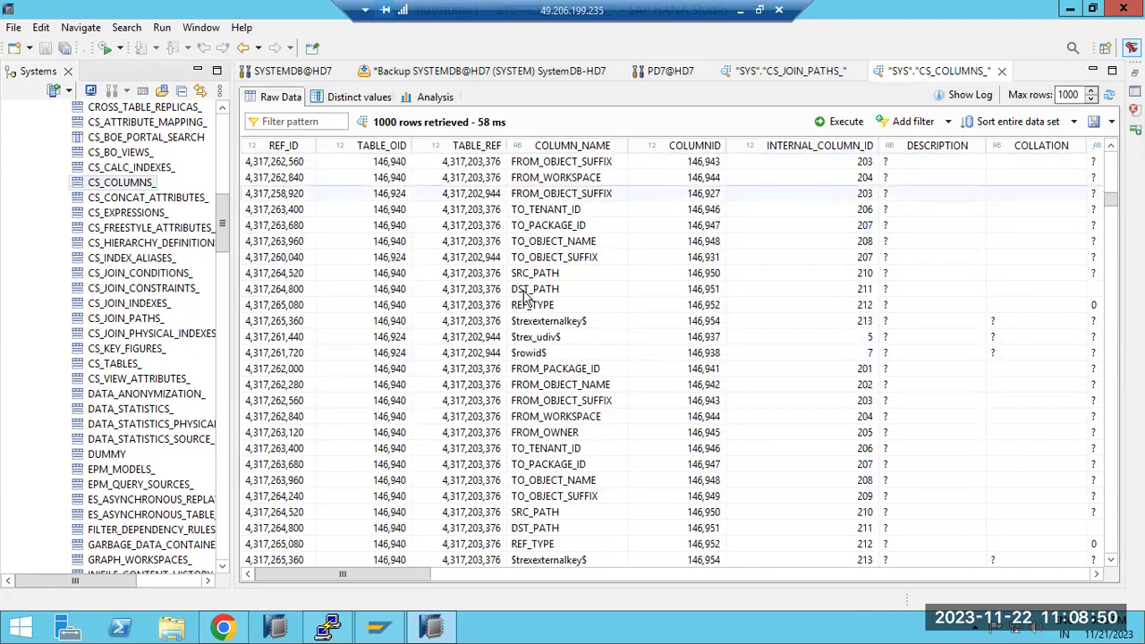
{"action": "scroll", "coordinate": [537, 322], "scroll_direction": "up", "scroll_amount": 20}
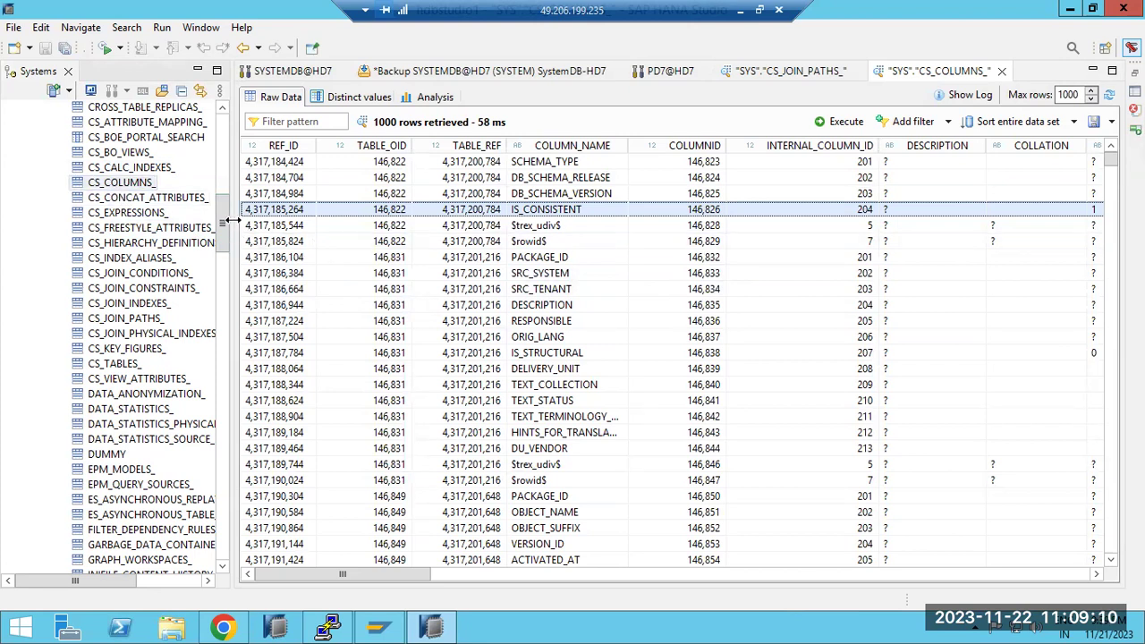
Collapse the Tables folder of the SYS schema and expand the SYSTEM schema to examine its object folders
{"action": "left_click_drag", "start_coordinate": [225, 225], "coordinate": [228, 193]}
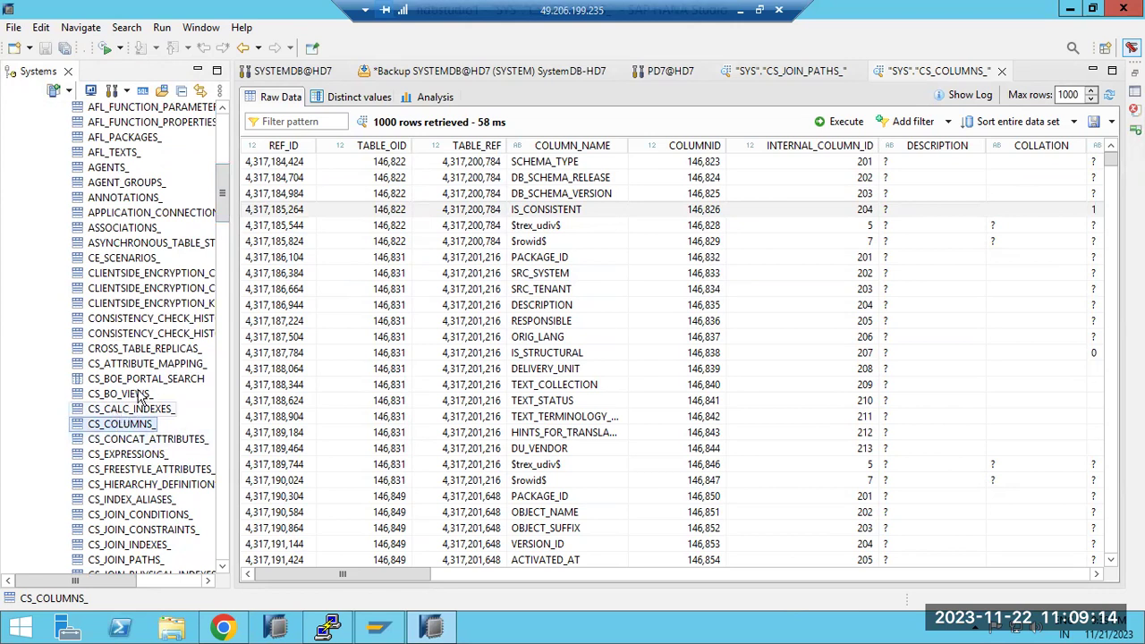
{"action": "scroll", "coordinate": [138, 389], "scroll_direction": "up", "scroll_amount": 7}
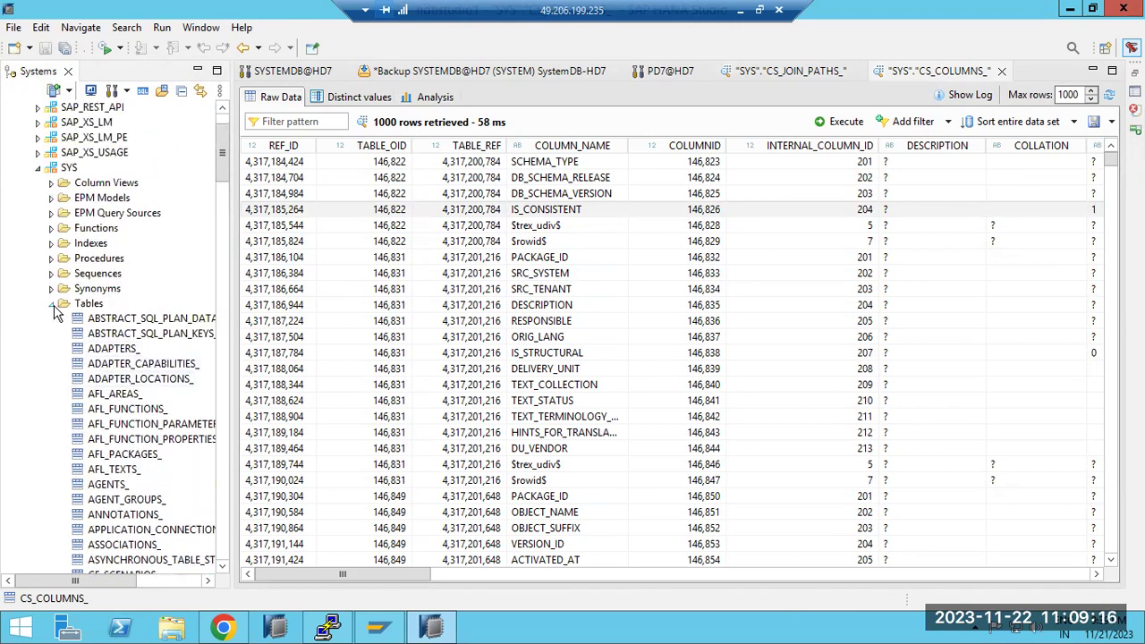
{"action": "left_click", "coordinate": [52, 304]}
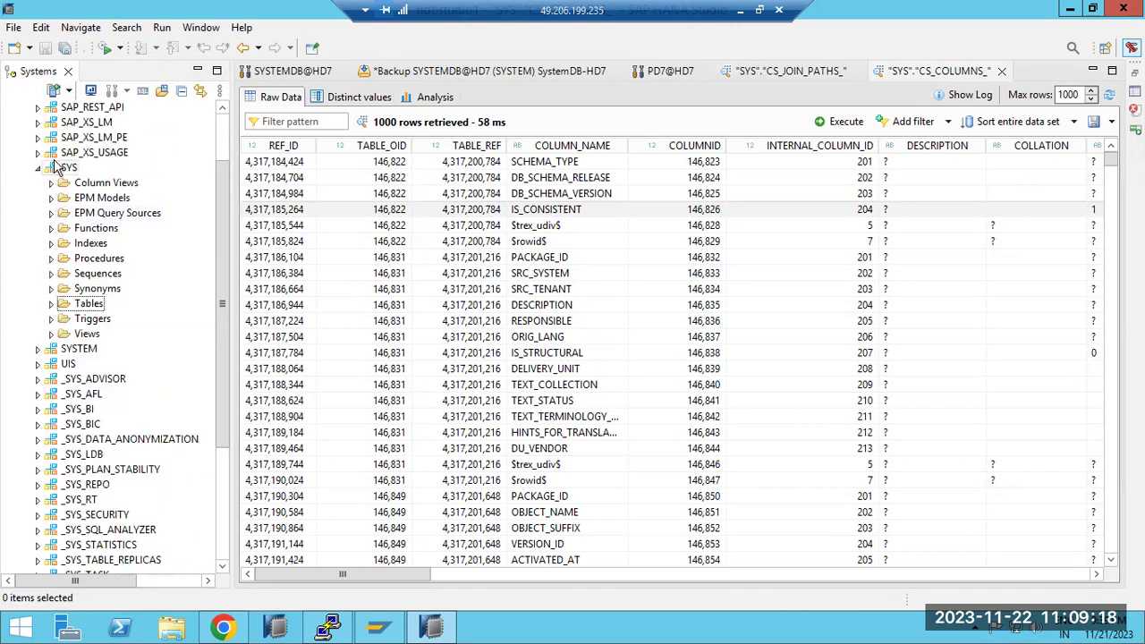
{"action": "scroll", "coordinate": [55, 174], "scroll_direction": "up", "scroll_amount": 2}
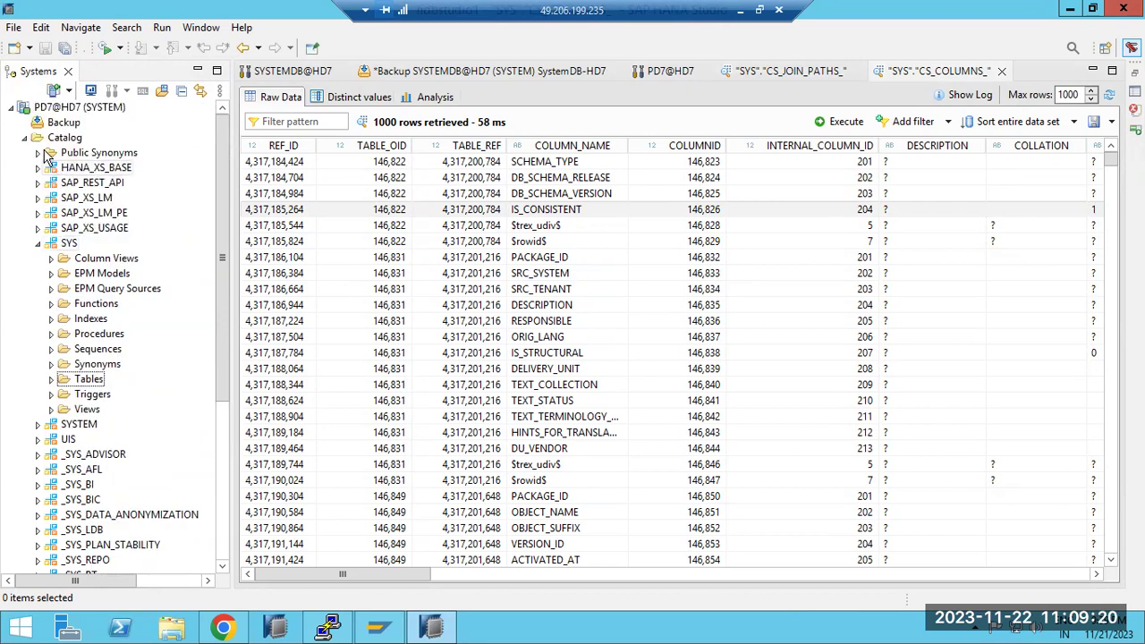
{"action": "left_click", "coordinate": [68, 243]}
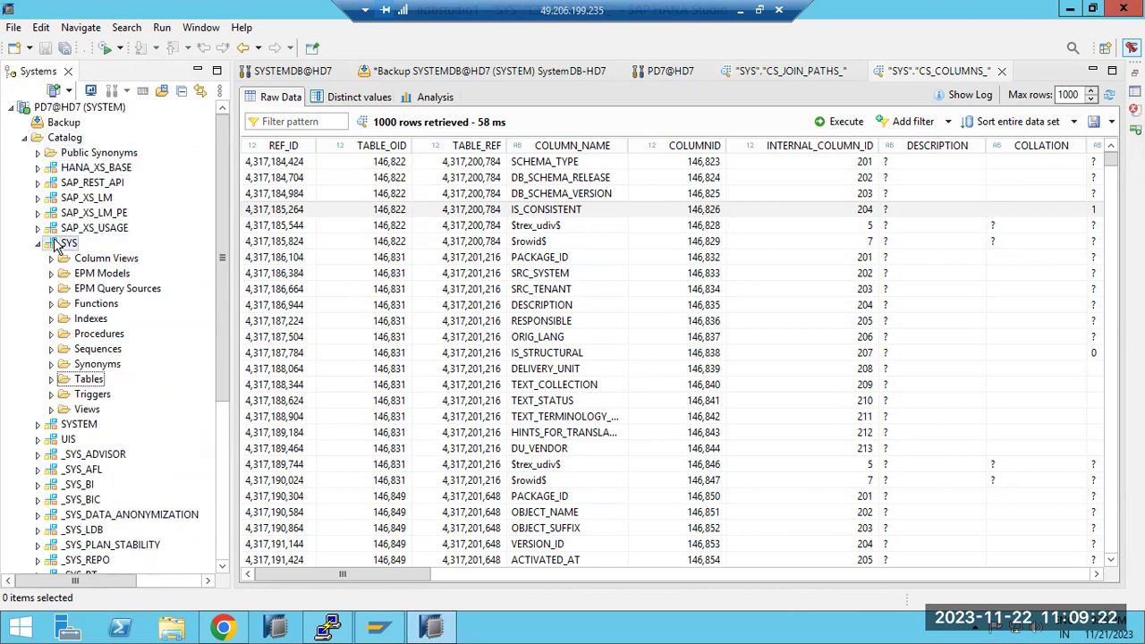
{"action": "left_click", "coordinate": [86, 380]}
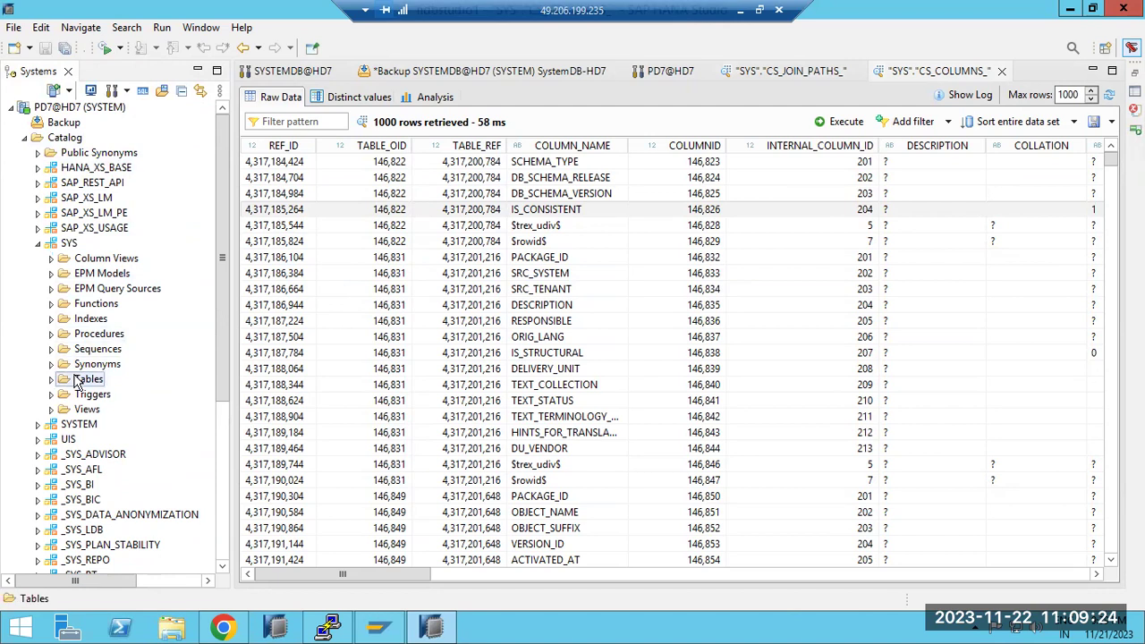
{"action": "scroll", "coordinate": [50, 381], "scroll_direction": "down", "scroll_amount": 1}
{"action": "left_click", "coordinate": [39, 379]}
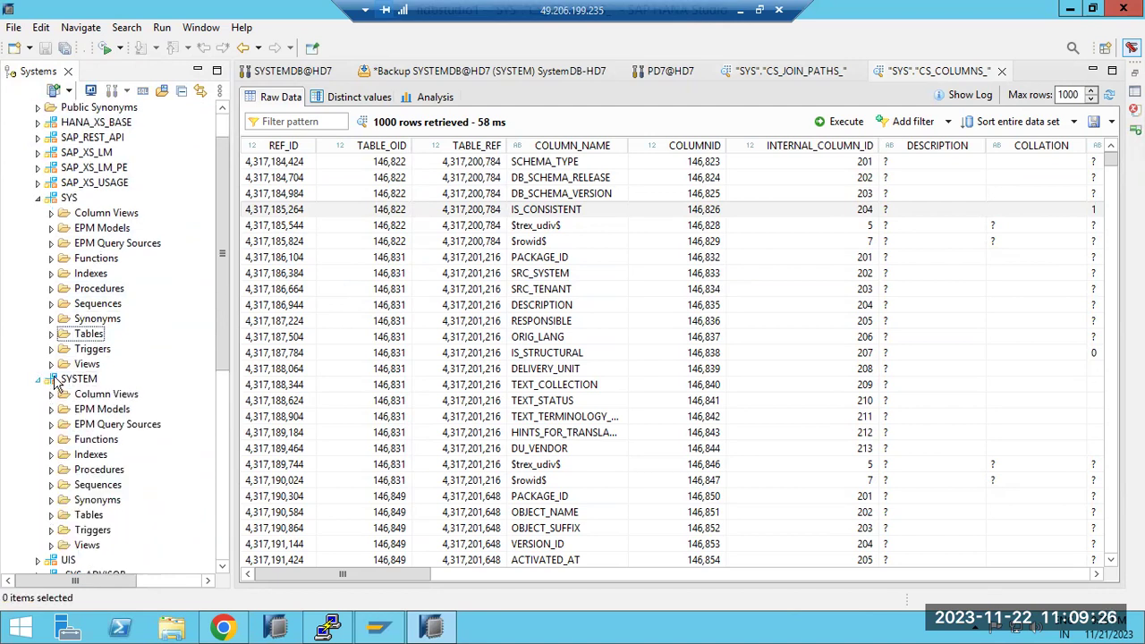
{"action": "scroll", "coordinate": [80, 411], "scroll_direction": "down", "scroll_amount": 3}
{"action": "left_click", "coordinate": [83, 377]}
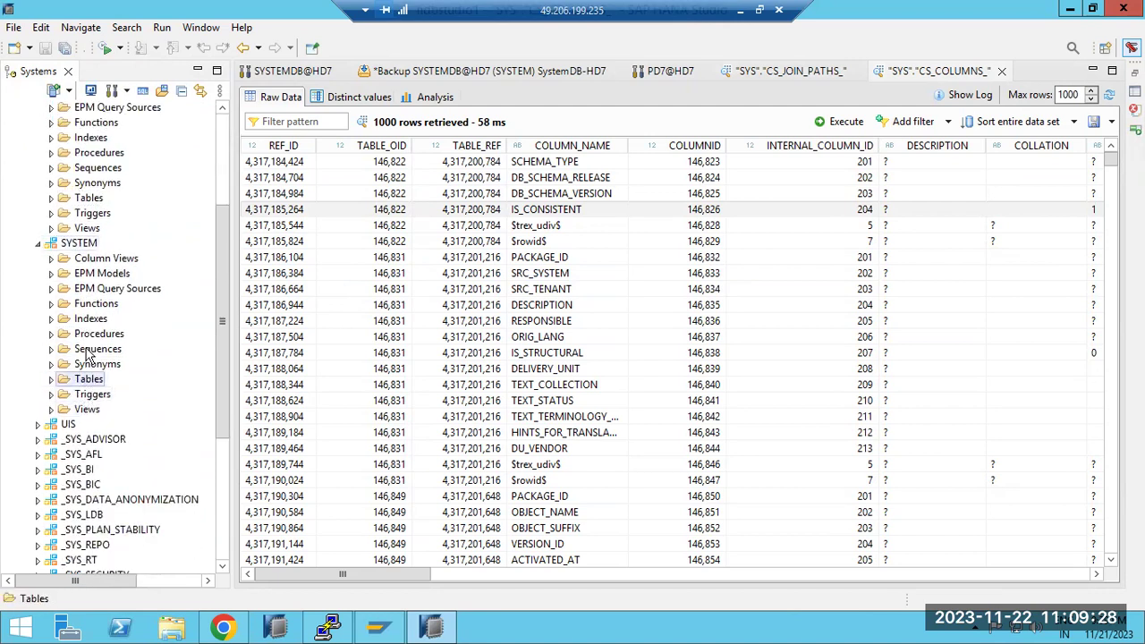
Expand the Tables folder of the SYS schema again and preview the data of the AFL_AREAS_ table
{"action": "left_click", "coordinate": [51, 197]}
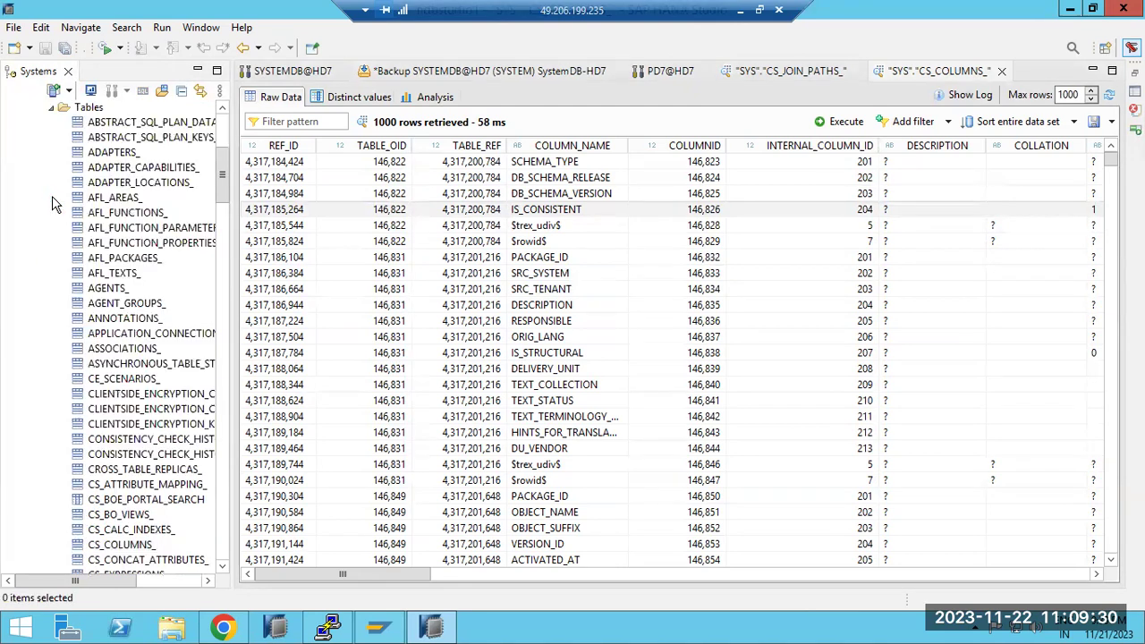
{"action": "left_click", "coordinate": [132, 204]}
{"action": "right_click", "coordinate": [132, 203]}
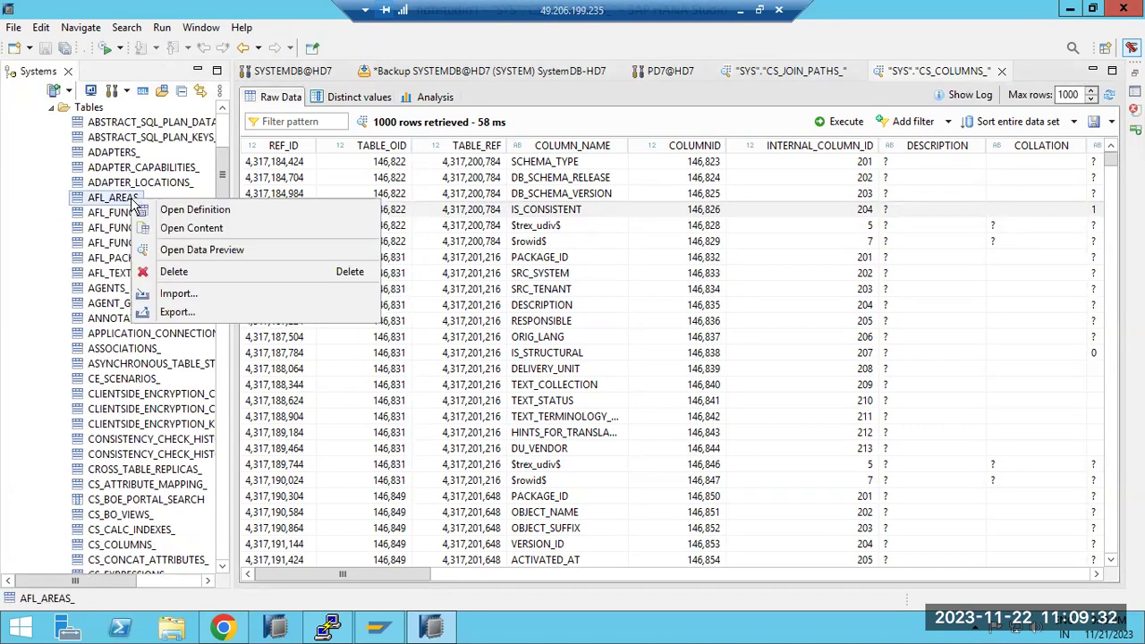
{"action": "left_click", "coordinate": [183, 247]}
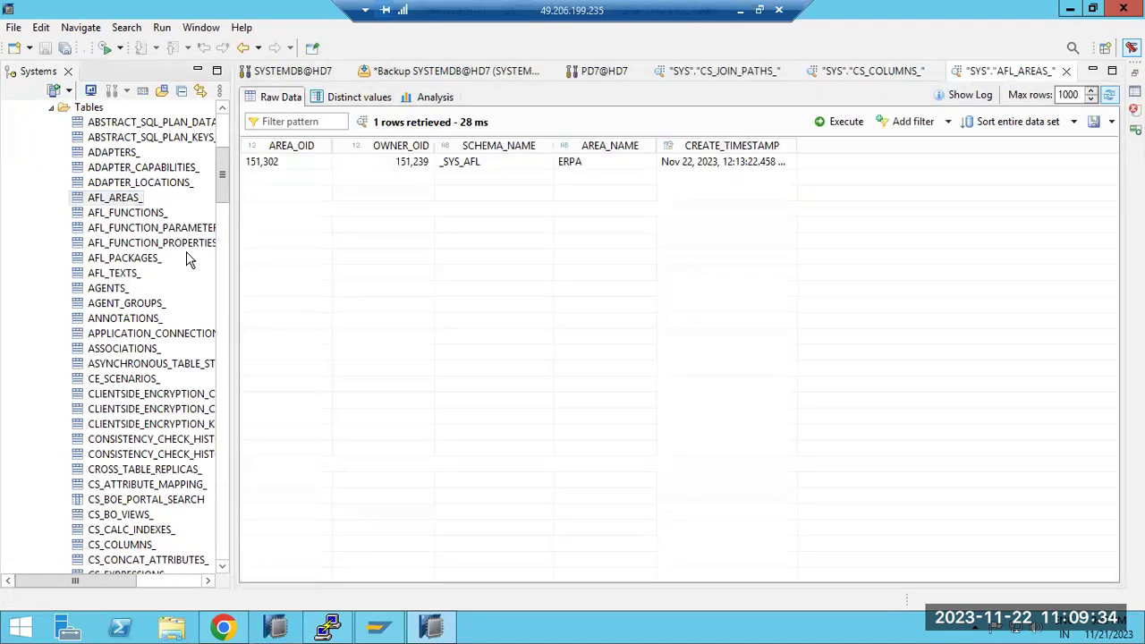
Open the data preview of the ADAPTERS_ table in the SYS schema
{"action": "left_click", "coordinate": [111, 153]}
{"action": "right_click", "coordinate": [111, 153]}
{"action": "left_click", "coordinate": [143, 199]}
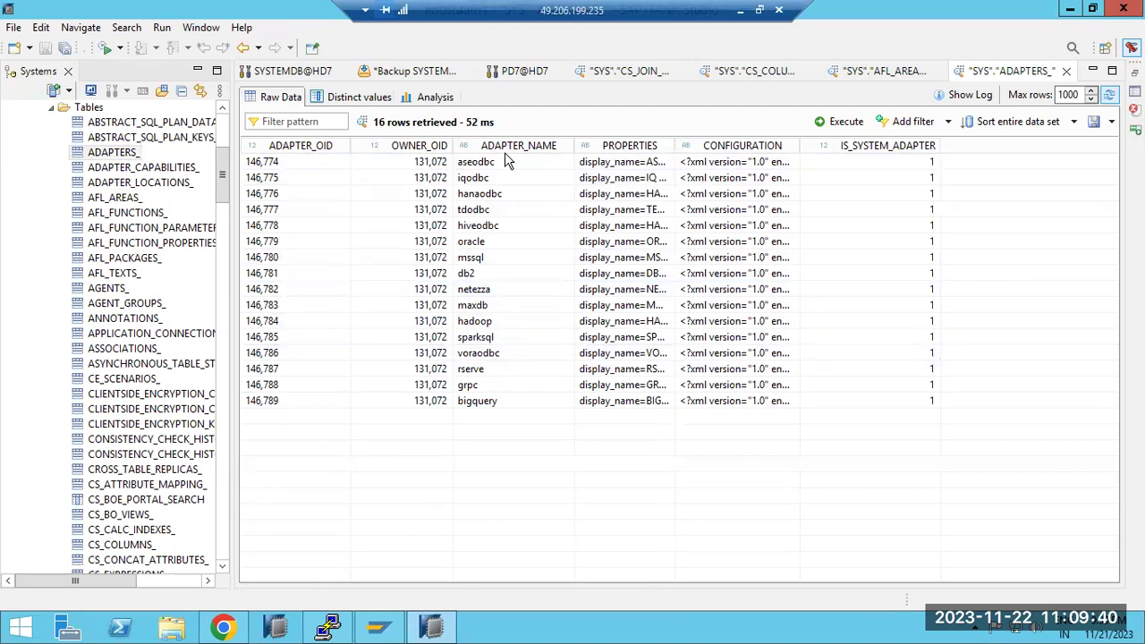
Open the data preview of the CONSISTENCY_CHECK_HISTORY_ERRORS_ table
{"action": "left_click", "coordinate": [130, 454]}
{"action": "right_click", "coordinate": [129, 455]}
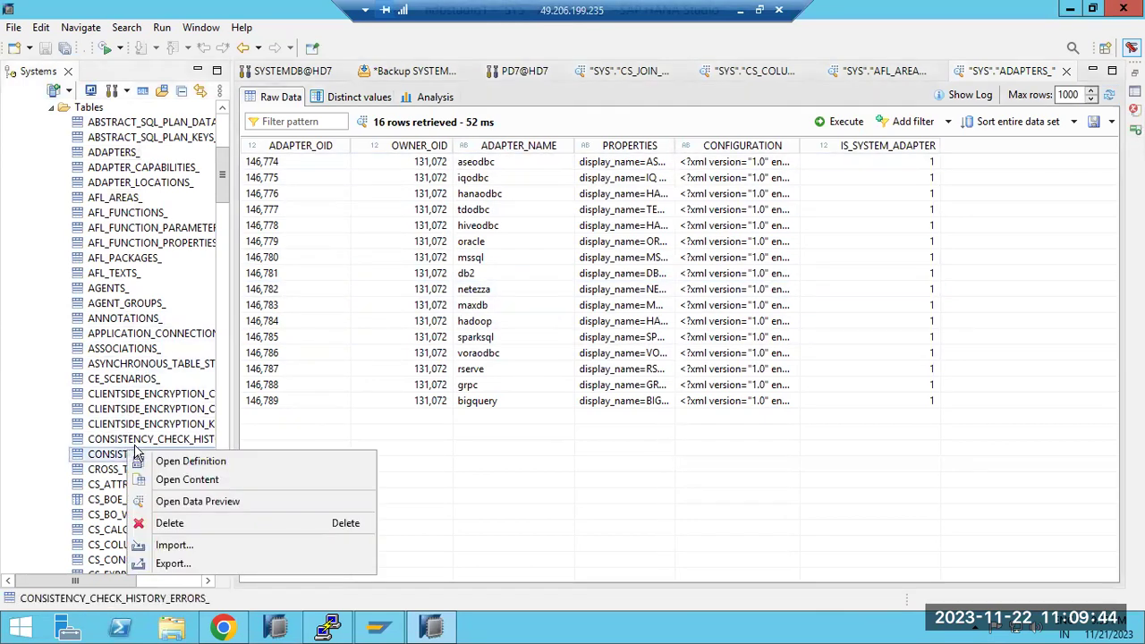
{"action": "left_click", "coordinate": [214, 502]}
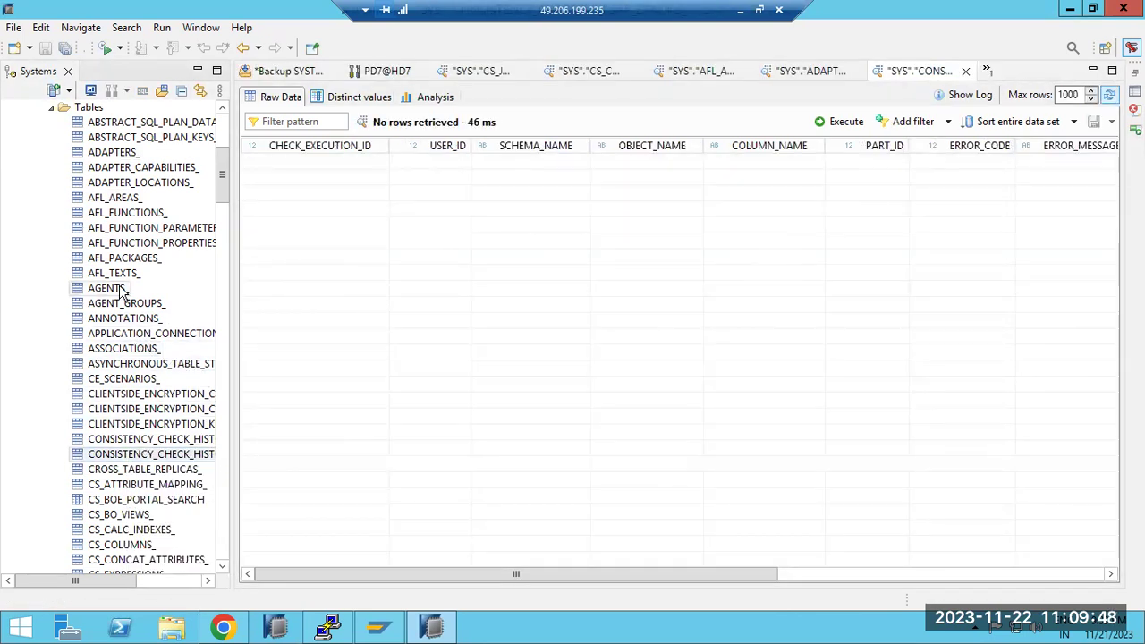
Open another data preview of the CS_COLUMNS_ table from the SYS table list
{"action": "left_click", "coordinate": [159, 348]}
{"action": "scroll", "coordinate": [159, 349], "scroll_direction": "down", "scroll_amount": 5}
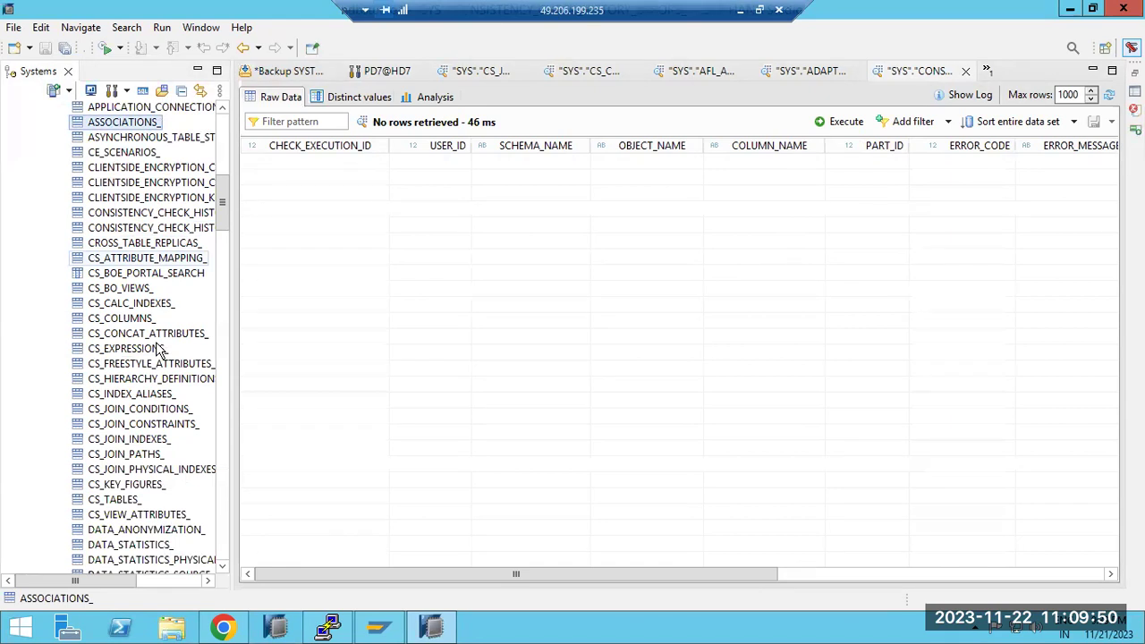
{"action": "right_click", "coordinate": [138, 319]}
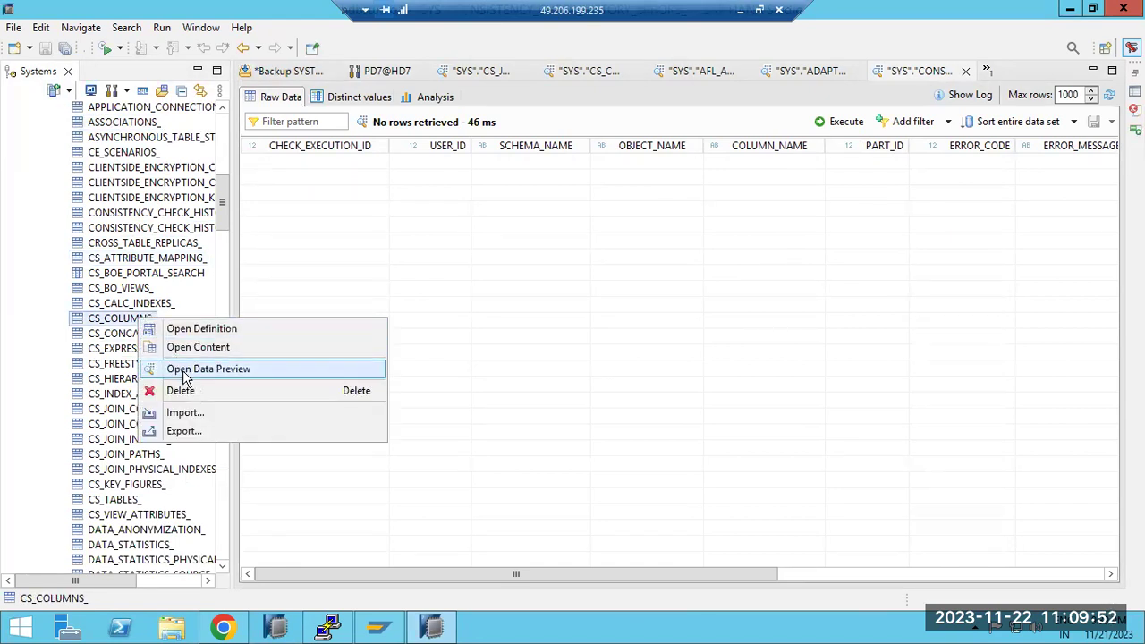
{"action": "right_click", "coordinate": [130, 319]}
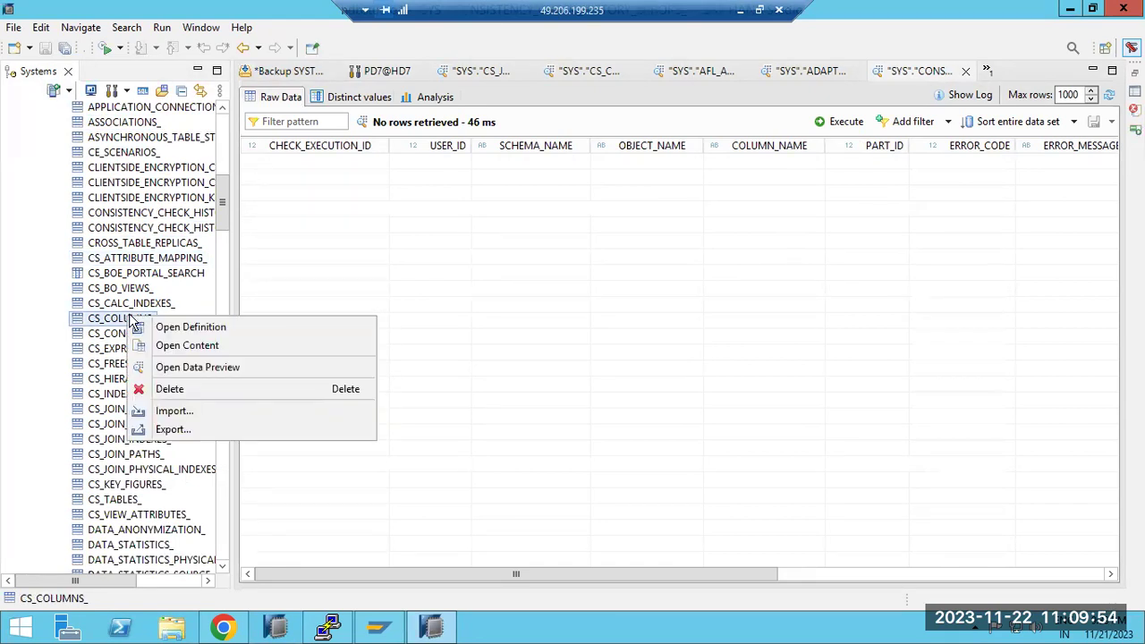
{"action": "left_click", "coordinate": [216, 368]}
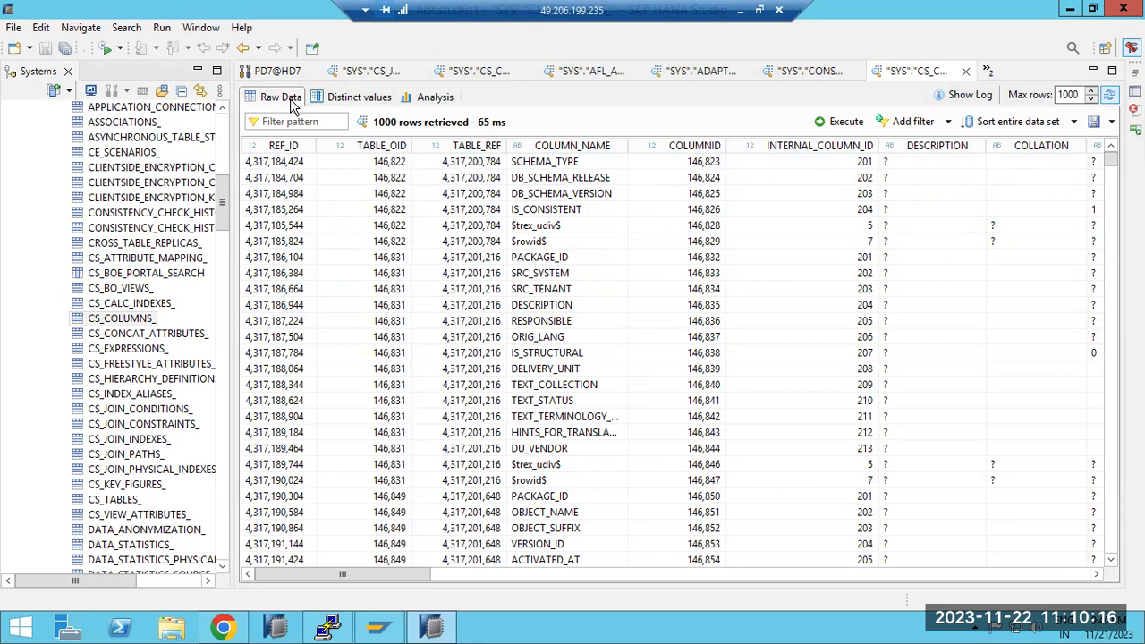
Open the analysis of the CS_COLUMNS_ preview and chart TABLE_REF on the values axis against COLUMN_NAME on the labels axis
{"action": "left_click", "coordinate": [432, 98]}
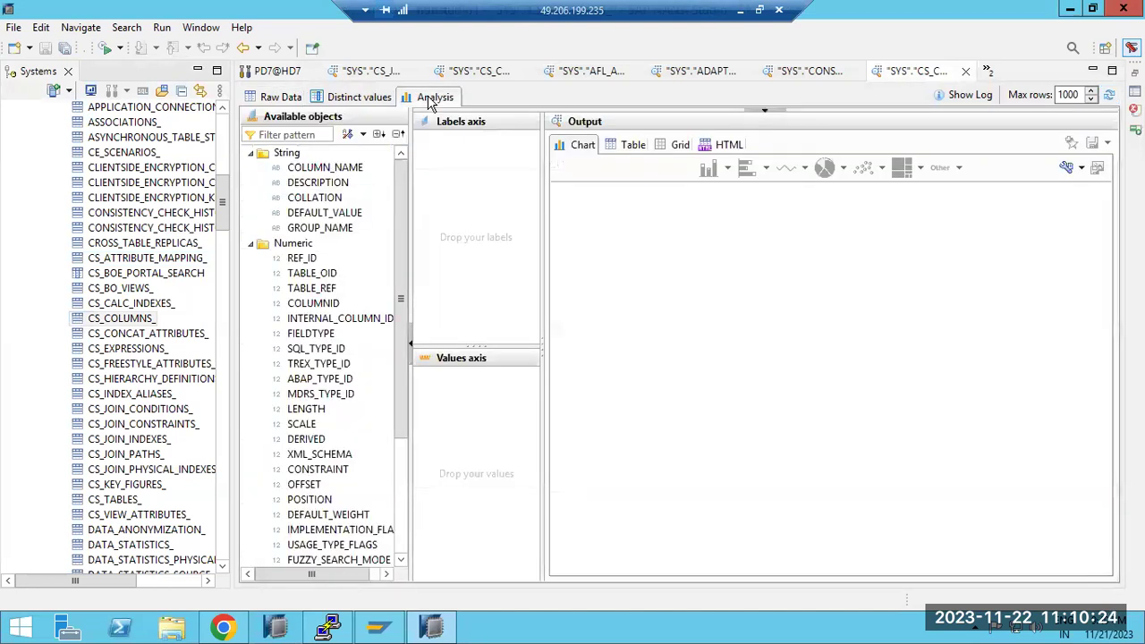
{"action": "left_click_drag", "start_coordinate": [324, 167], "coordinate": [447, 225]}
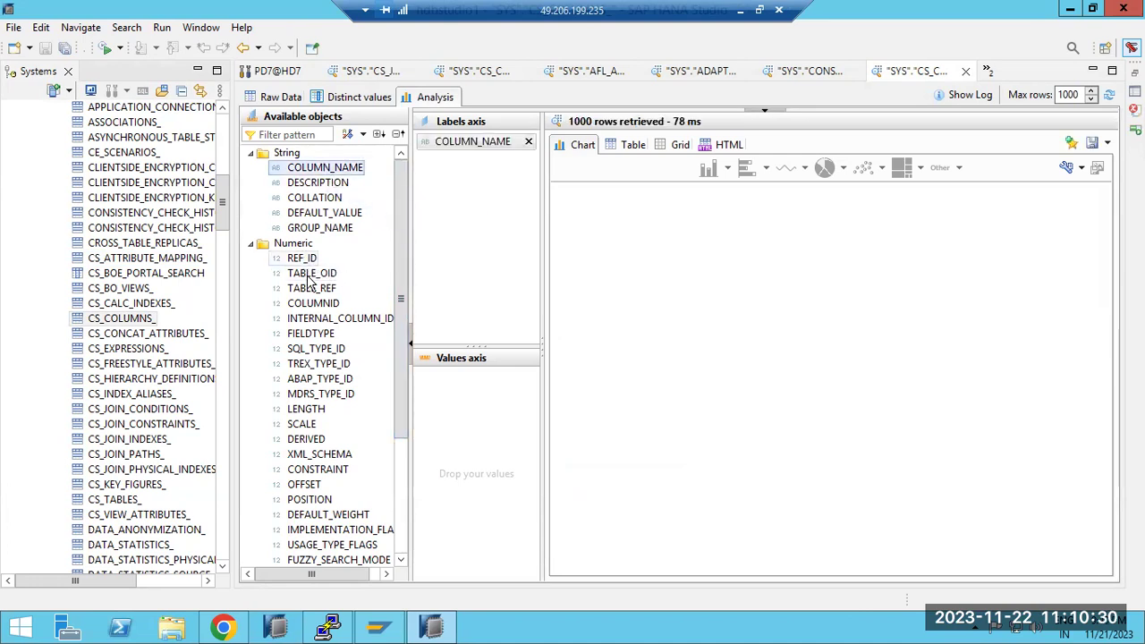
{"action": "left_click_drag", "start_coordinate": [313, 288], "coordinate": [451, 409]}
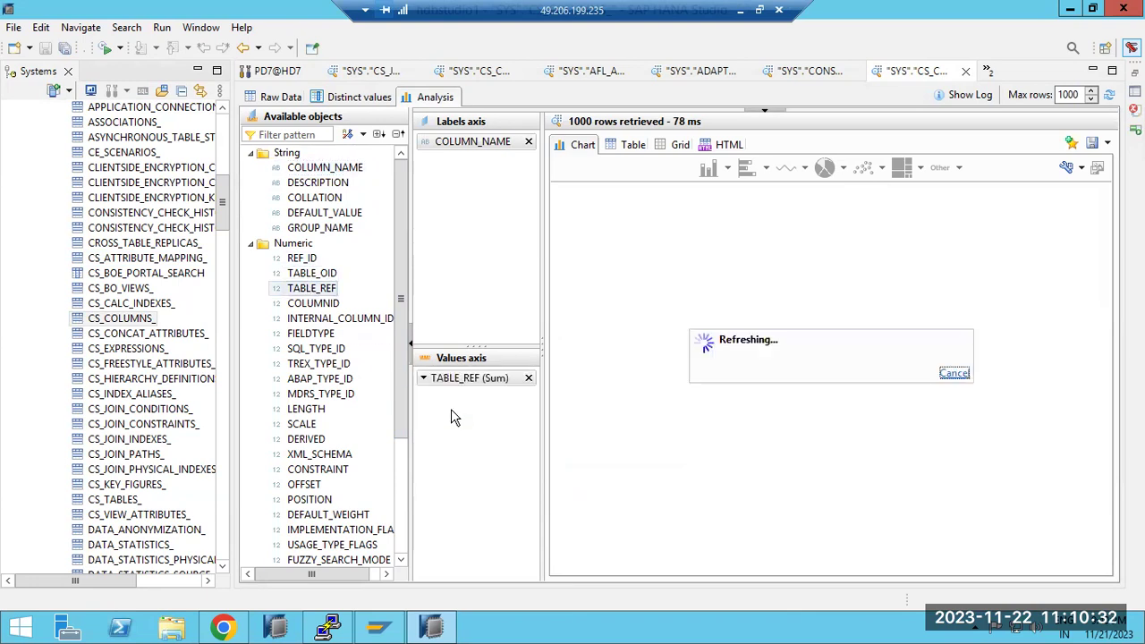
Replace TABLE_REF with REF_ID on the values axis, trying GROUP_NAME as a second label and removing it again
{"action": "left_click", "coordinate": [309, 185]}
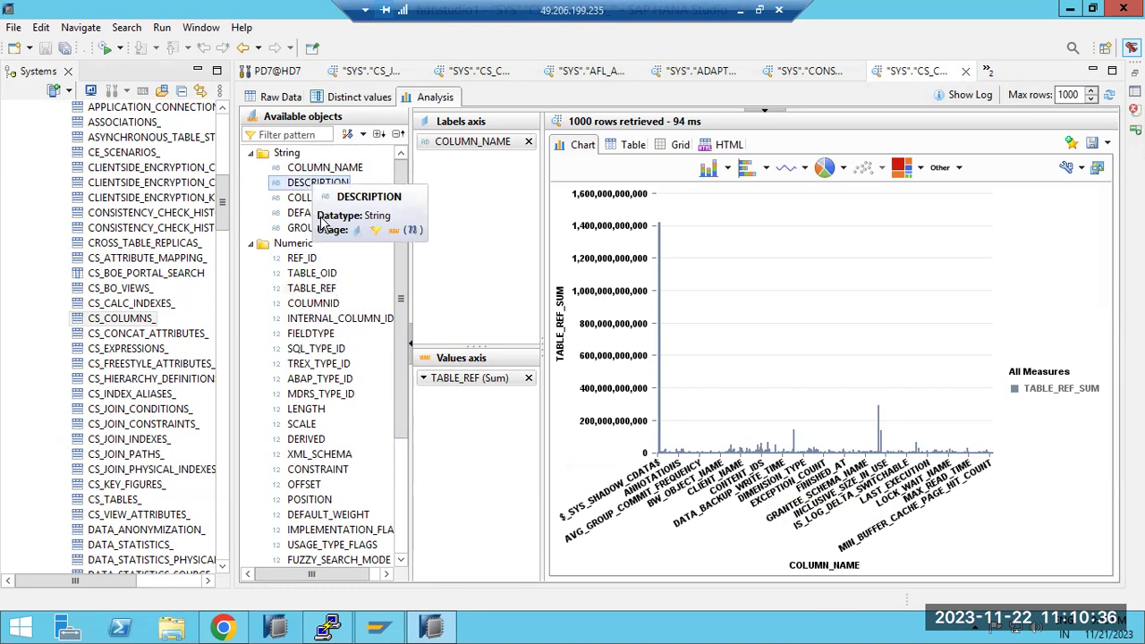
{"action": "left_click_drag", "start_coordinate": [307, 228], "coordinate": [481, 232]}
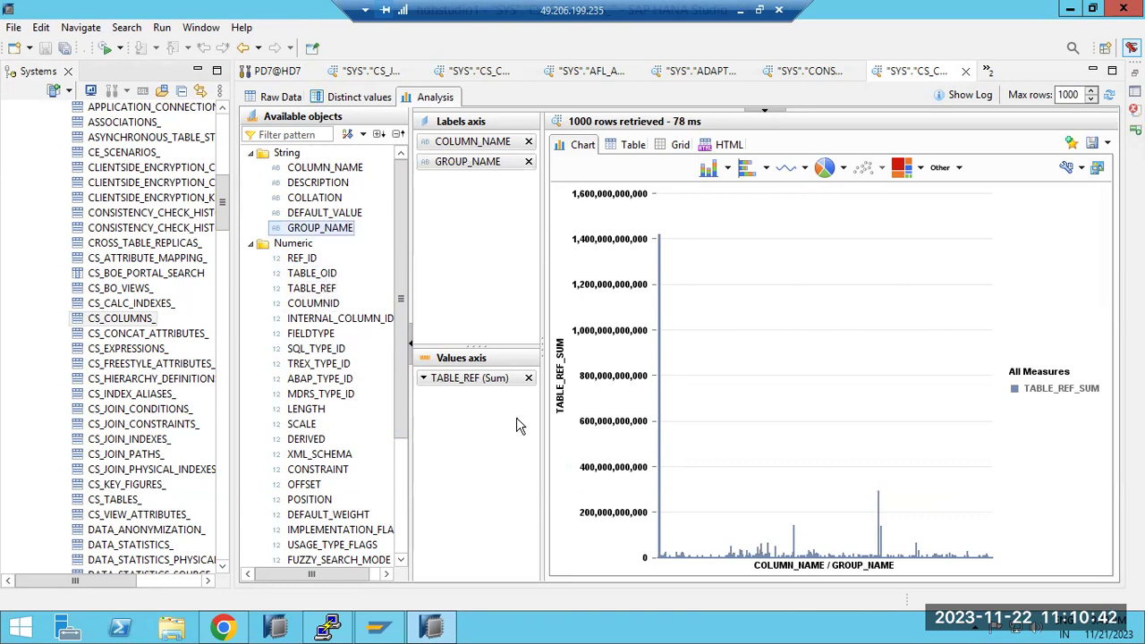
{"action": "left_click", "coordinate": [529, 378]}
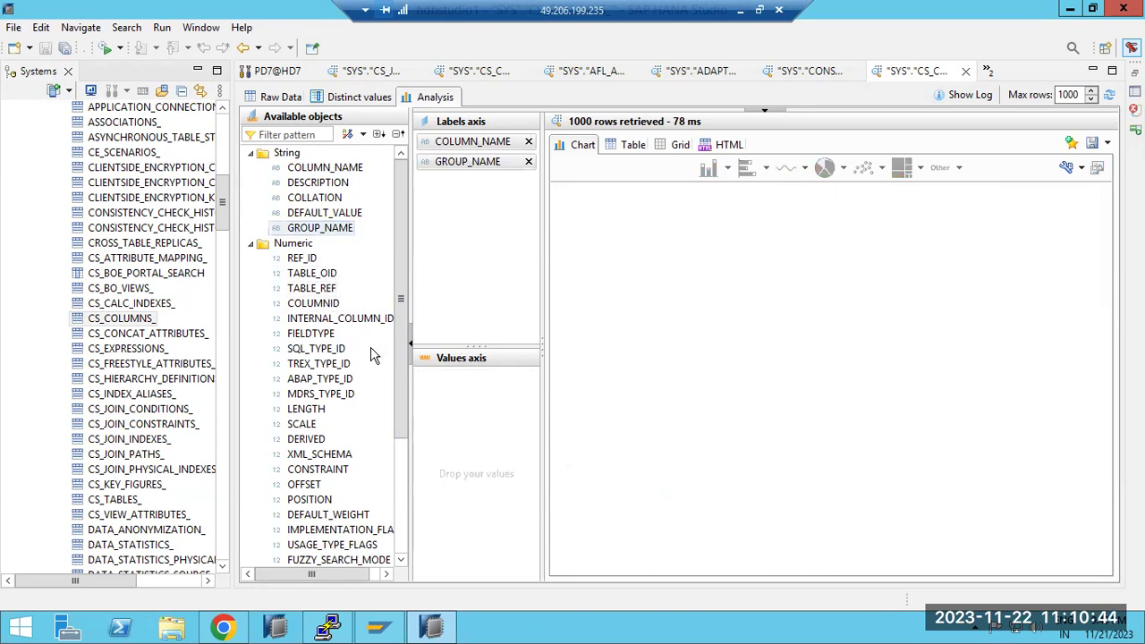
{"action": "left_click_drag", "start_coordinate": [300, 258], "coordinate": [447, 440]}
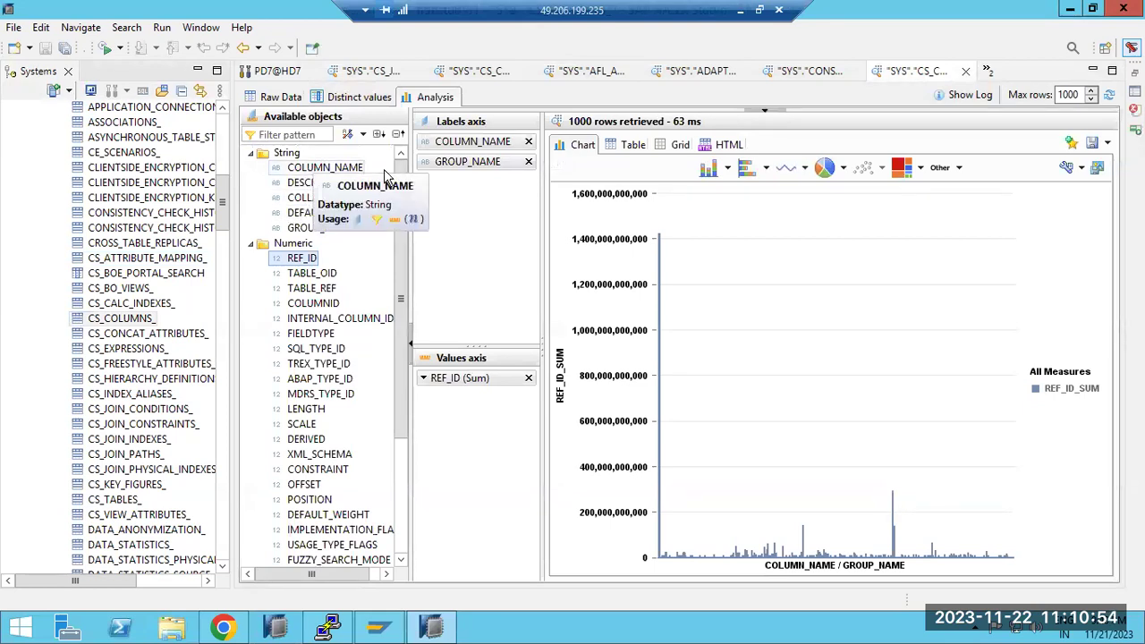
{"action": "left_click", "coordinate": [528, 161]}
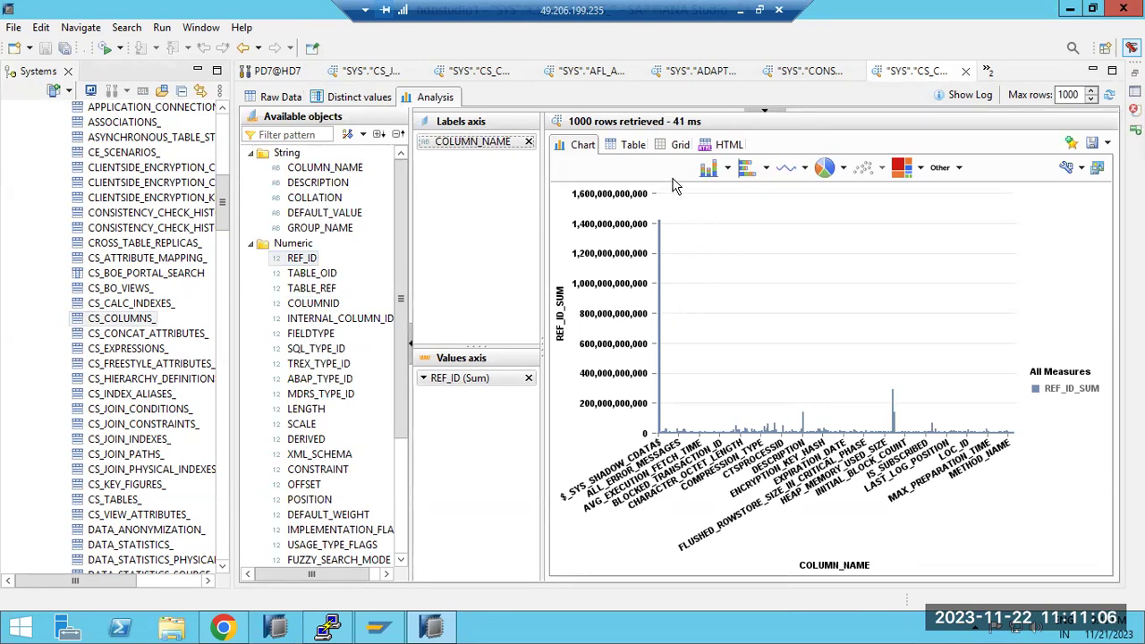
View the REF_ID by COLUMN_NAME chart as a horizontal bar, line, pie and tree map chart
{"action": "left_click", "coordinate": [740, 176]}
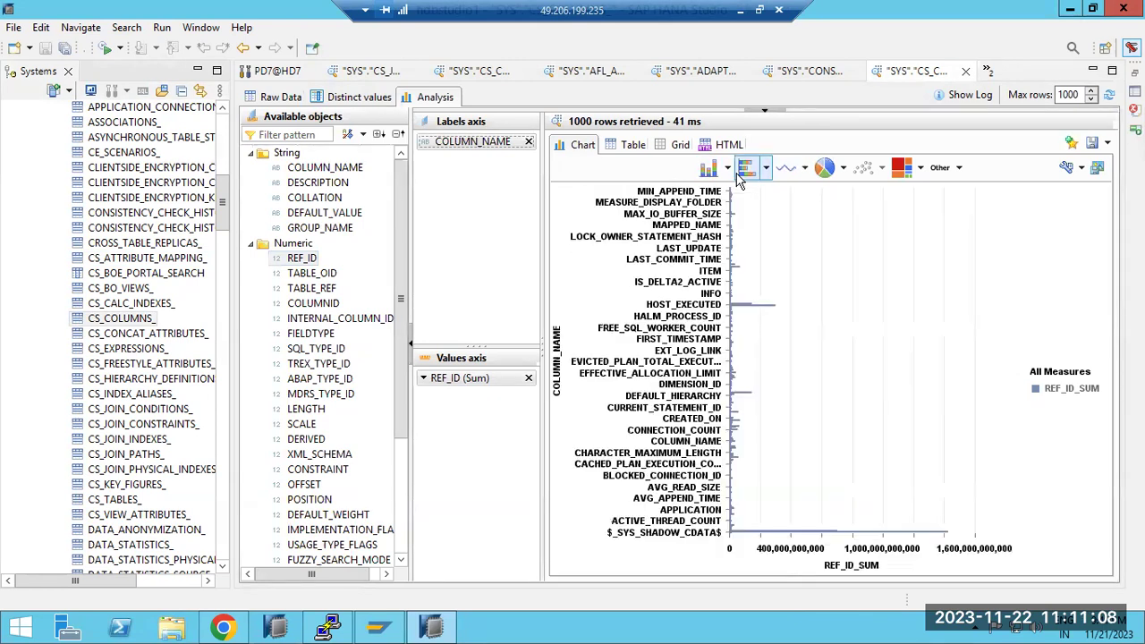
{"action": "left_click", "coordinate": [785, 170]}
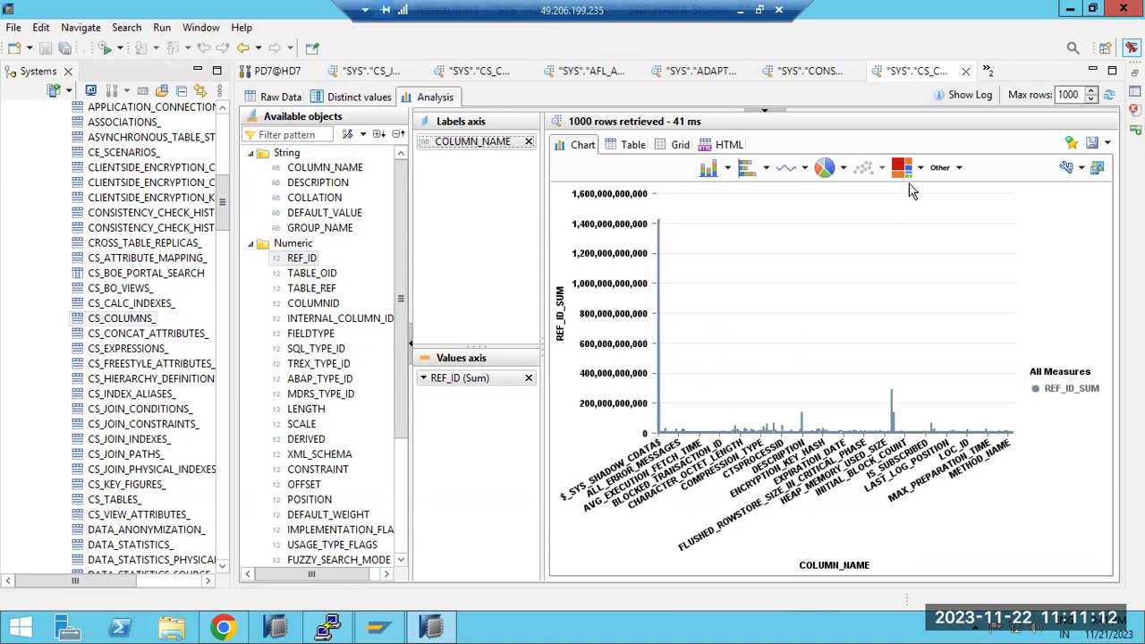
{"action": "left_click", "coordinate": [823, 170]}
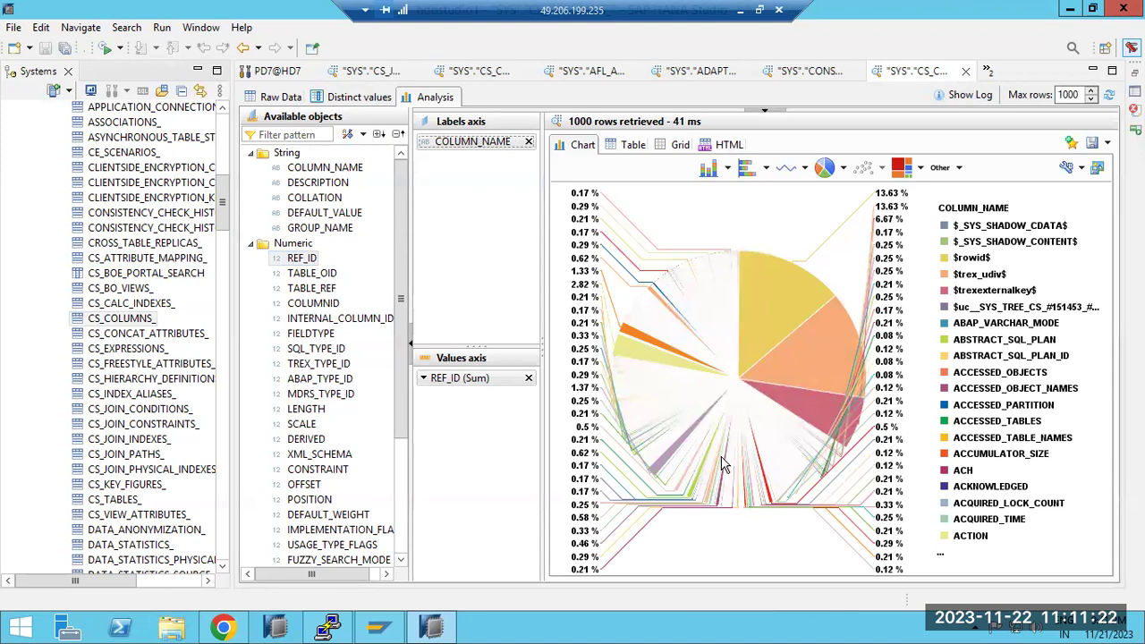
{"action": "mouse_move", "coordinate": [722, 465]}
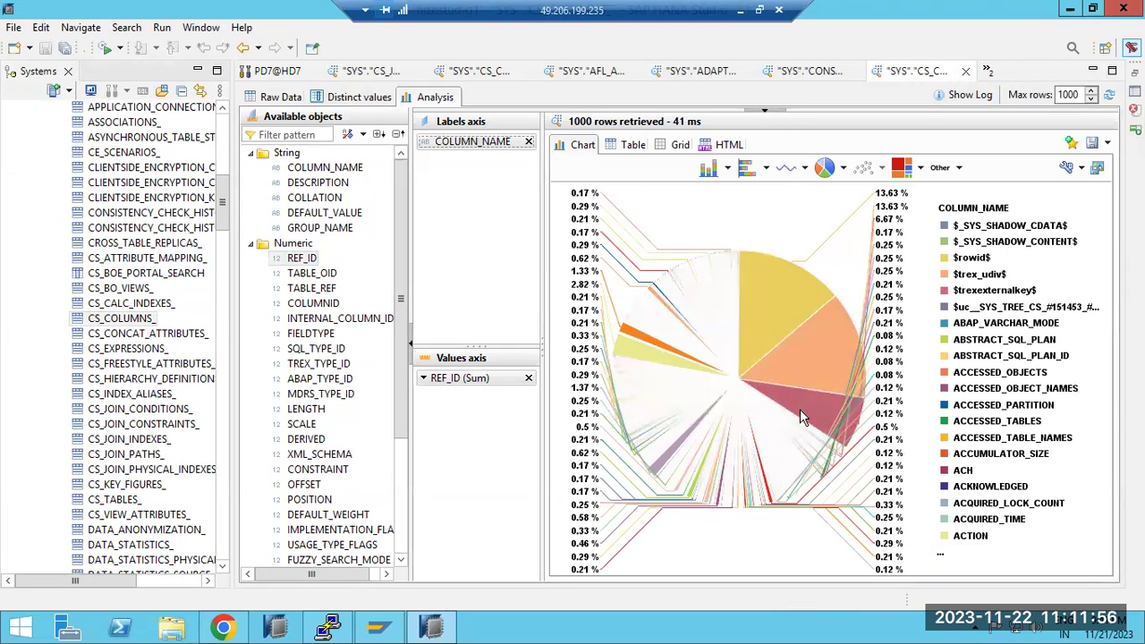
{"action": "left_click", "coordinate": [901, 170]}
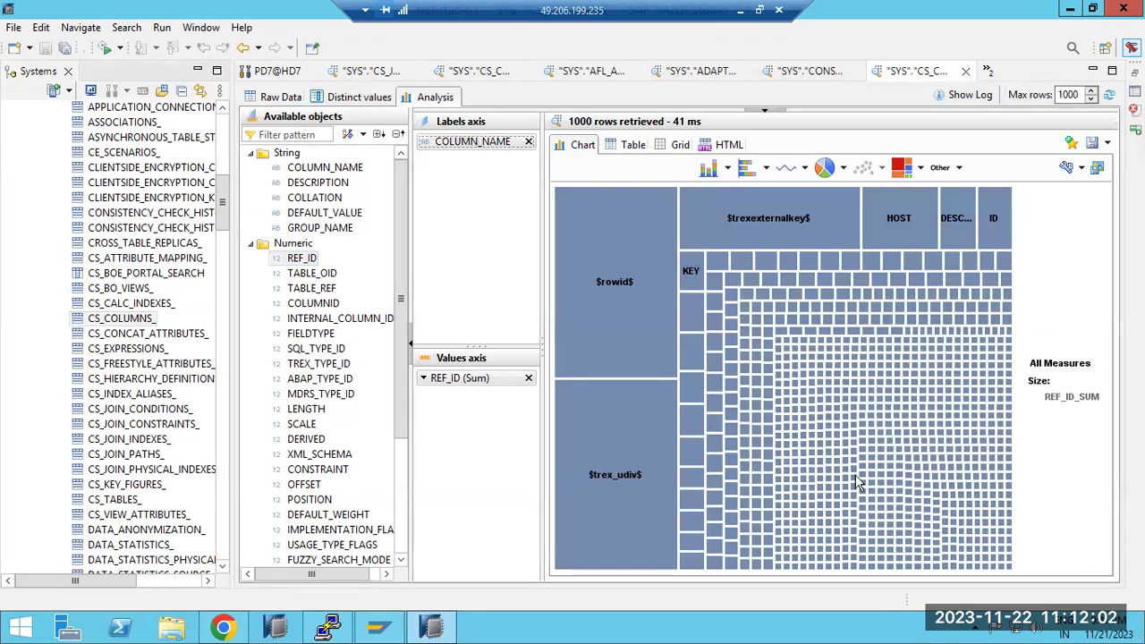
{"action": "mouse_move", "coordinate": [848, 345]}
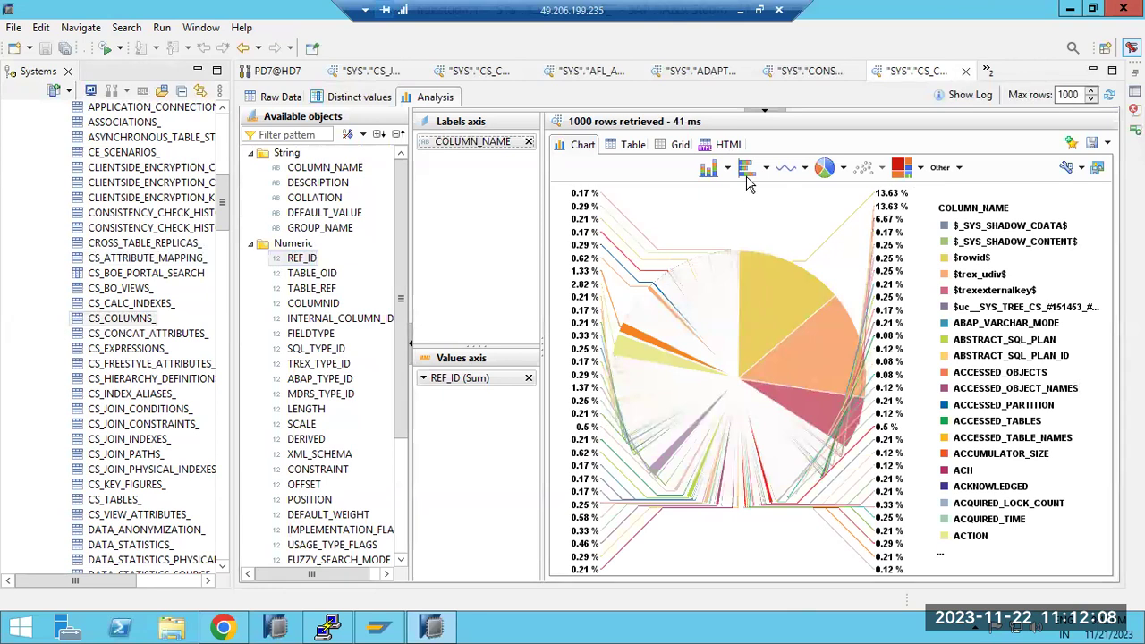
Display the REF_ID chart as a 3D Bar and switch it back to a pie chart to inspect the slices
{"action": "left_click", "coordinate": [712, 172]}
{"action": "left_click", "coordinate": [724, 170]}
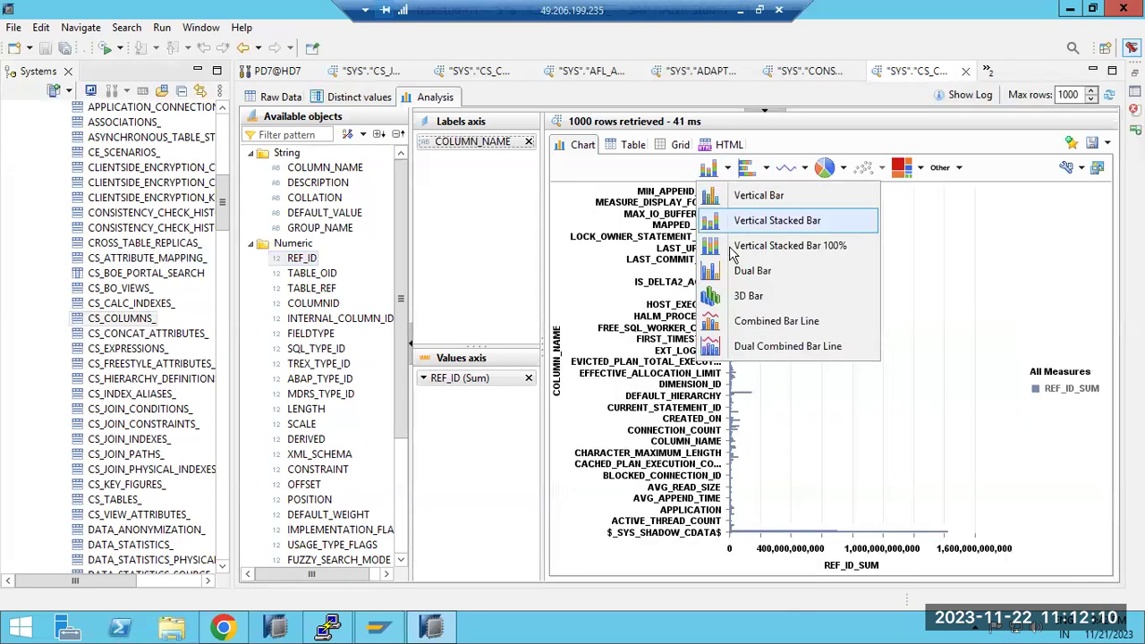
{"action": "left_click", "coordinate": [732, 297]}
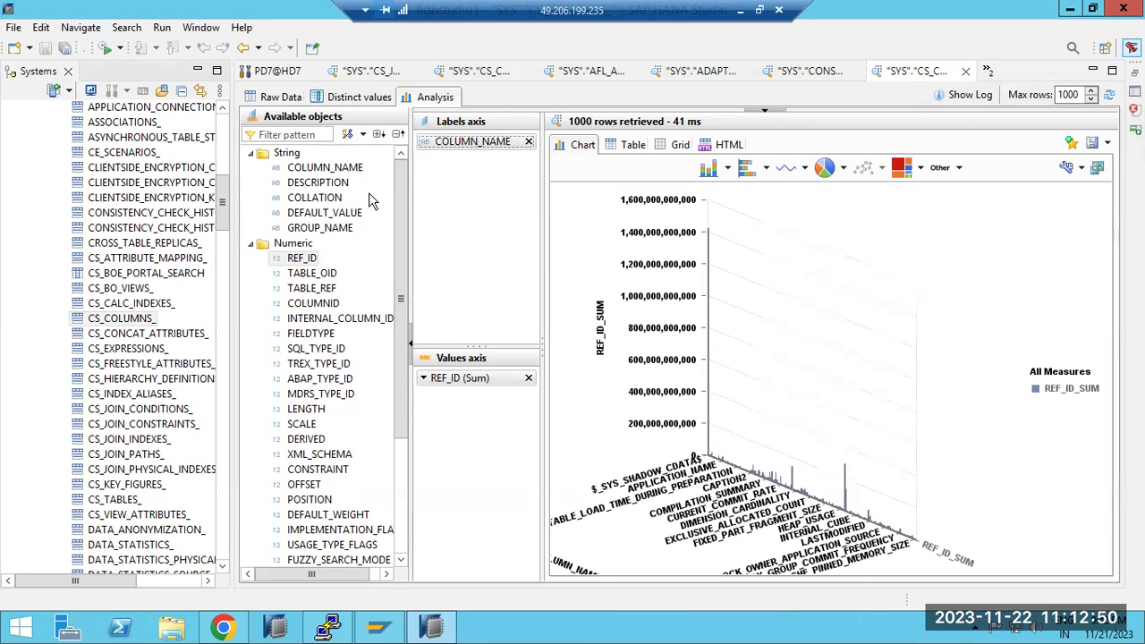
{"action": "left_click", "coordinate": [824, 174]}
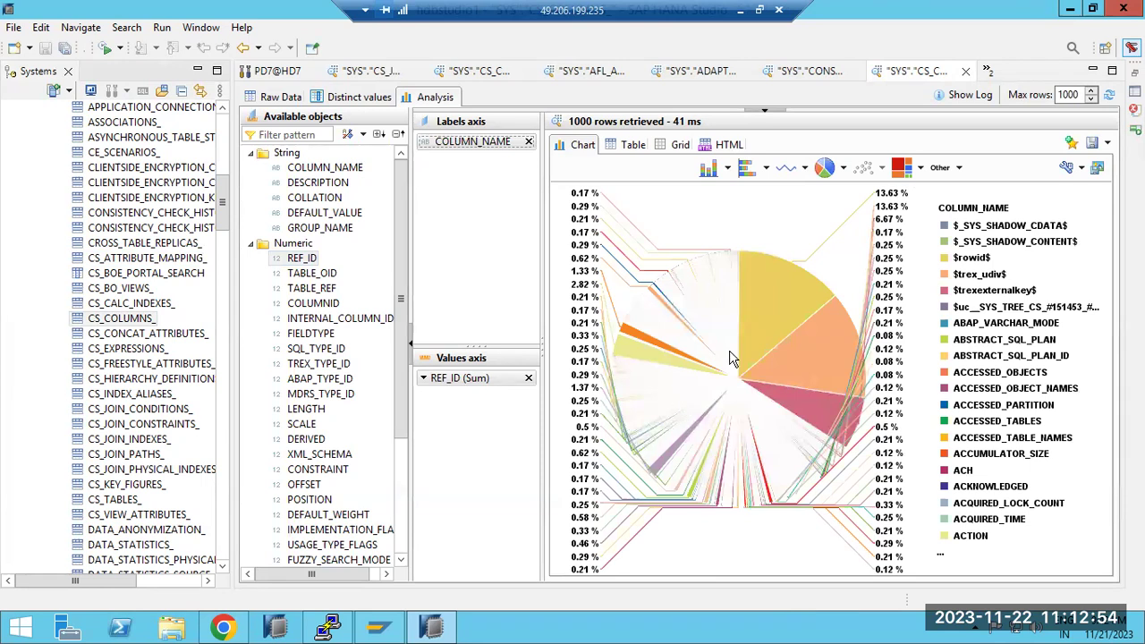
{"action": "left_click", "coordinate": [124, 319]}
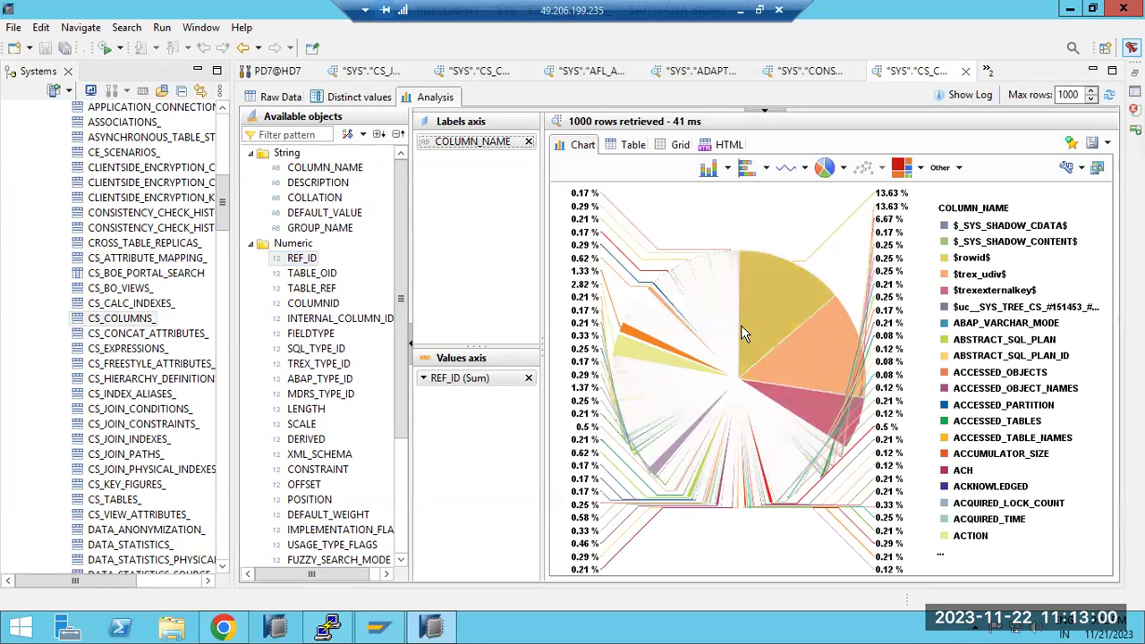
{"action": "mouse_move", "coordinate": [743, 314]}
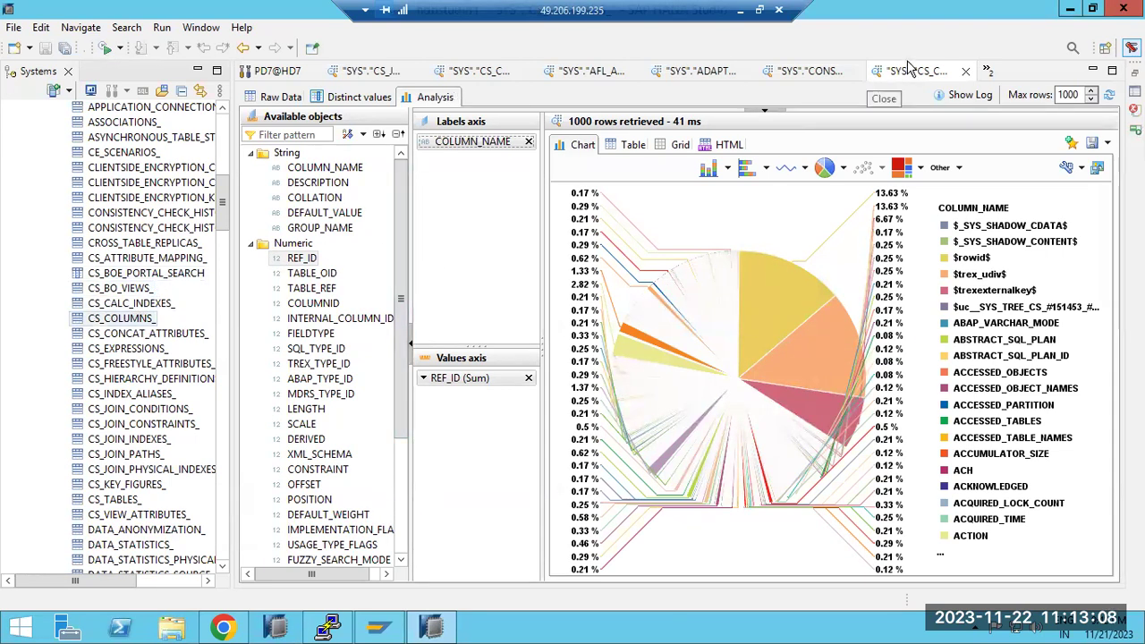
Close the newest CS_COLUMNS_ preview and the CONSISTENCY_CHECK_HISTORY_ERRORS_, ADAPTERS_ and AFL_AREAS_ data previews
{"action": "left_click", "coordinate": [966, 72]}
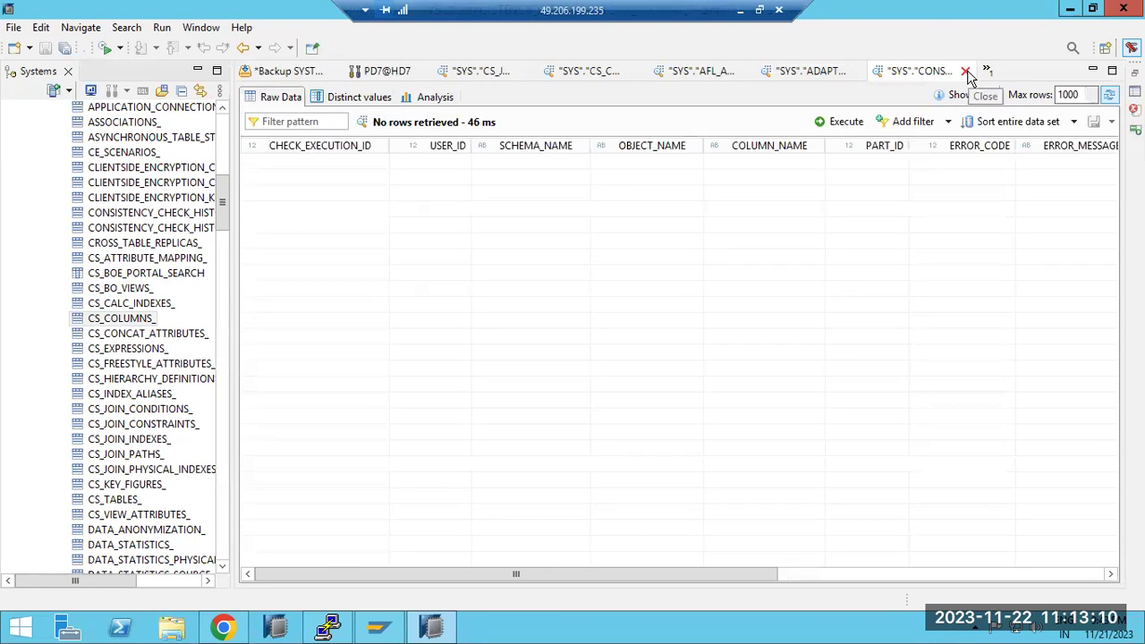
{"action": "left_click", "coordinate": [966, 71]}
{"action": "left_click", "coordinate": [1064, 71]}
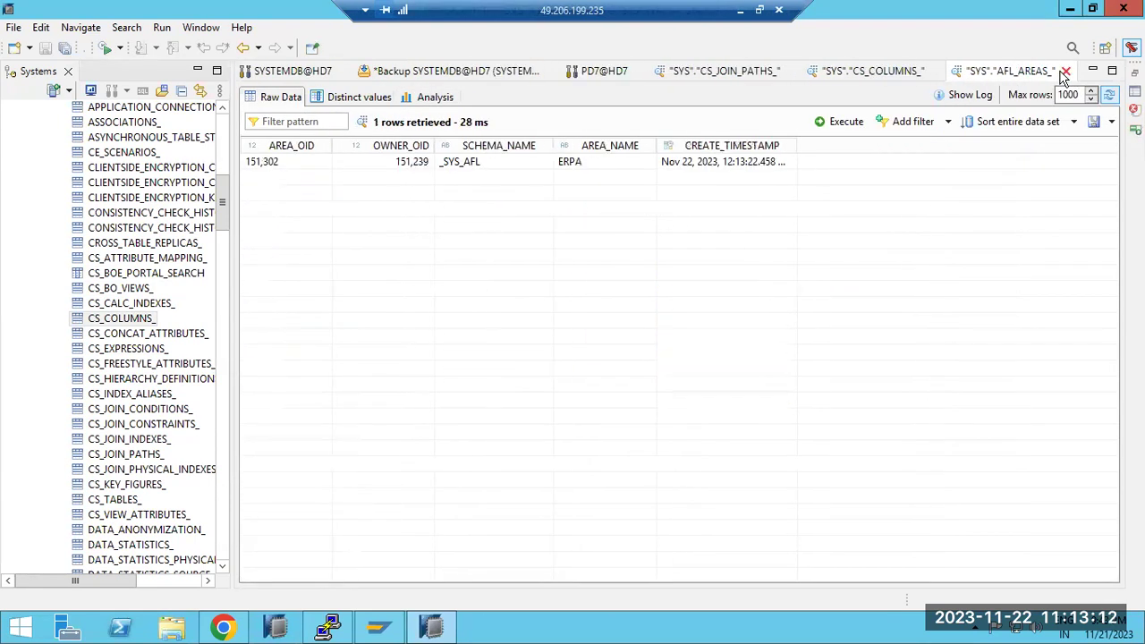
{"action": "left_click", "coordinate": [1064, 72]}
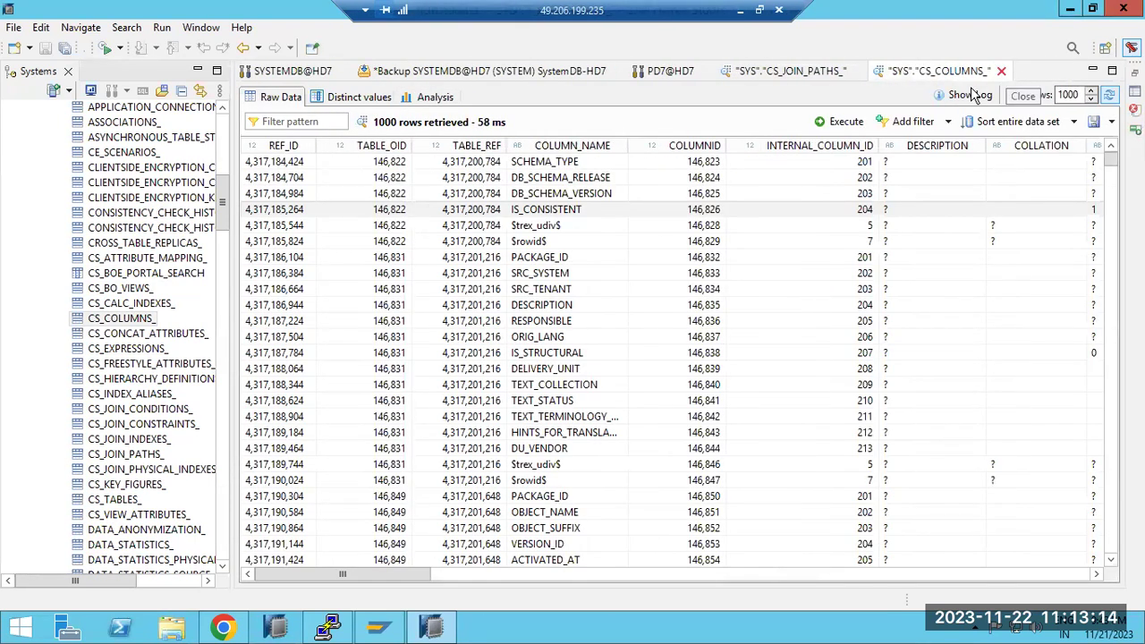
Collapse the SYS and SYSTEM schemas in the PD7 catalog so only the schema names are listed
{"action": "left_click", "coordinate": [105, 277]}
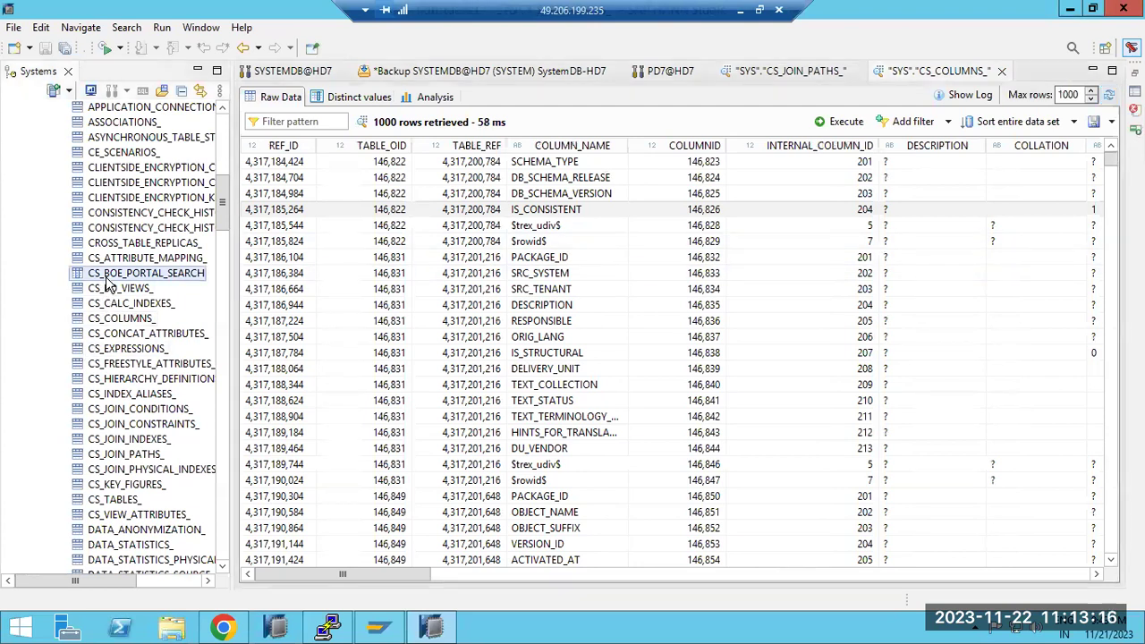
{"action": "scroll", "coordinate": [106, 283], "scroll_direction": "up", "scroll_amount": 6}
{"action": "scroll", "coordinate": [51, 159], "scroll_direction": "up", "scroll_amount": 5}
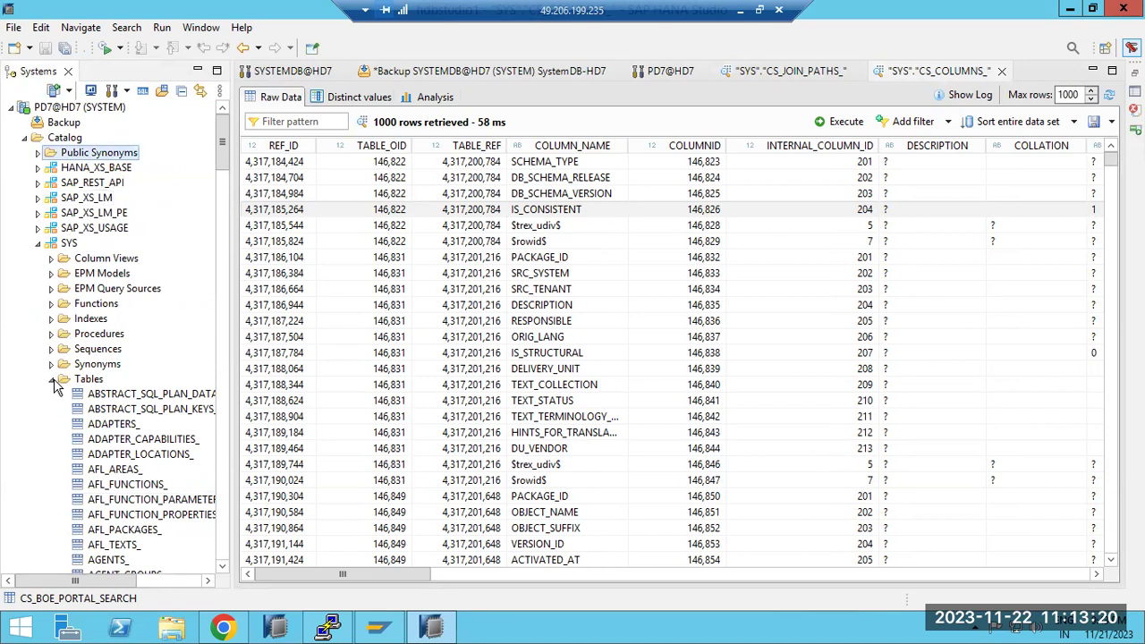
{"action": "double_click", "coordinate": [39, 244]}
{"action": "left_click", "coordinate": [38, 243]}
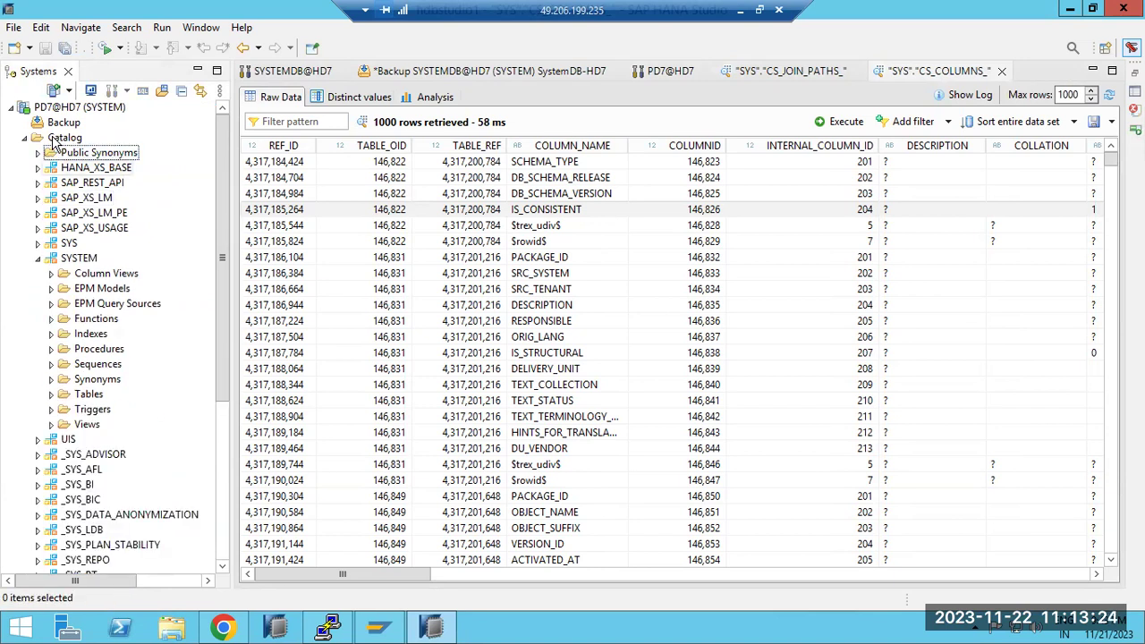
{"action": "left_click", "coordinate": [39, 258]}
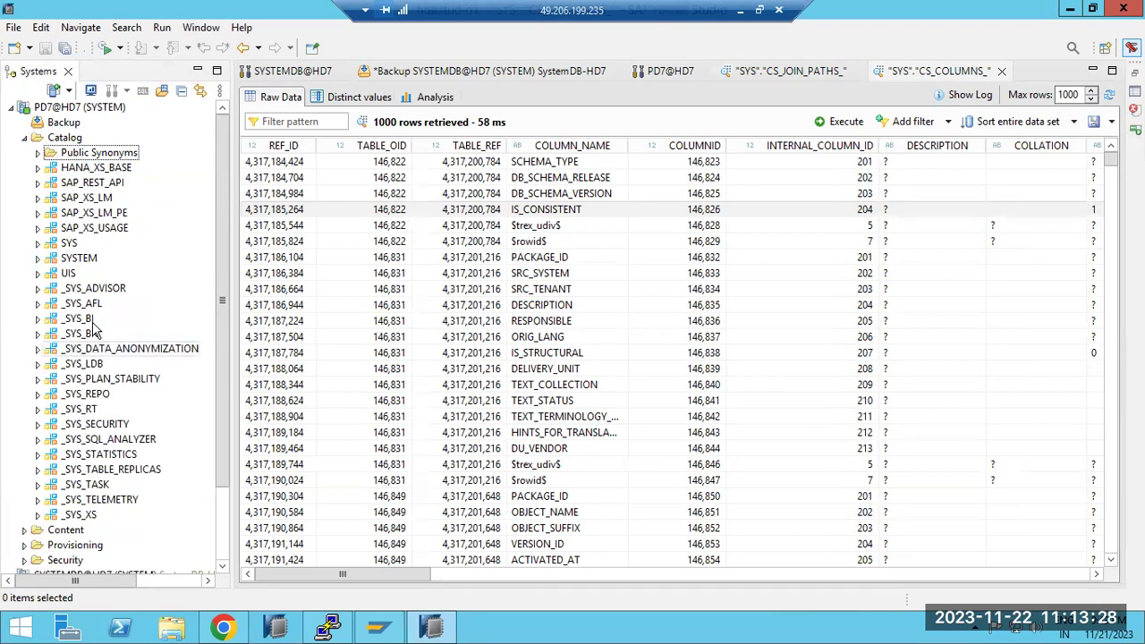
Expand the SYS schema and its Tables folder and look through the list of system tables
{"action": "left_click", "coordinate": [38, 243]}
{"action": "left_click", "coordinate": [38, 243]}
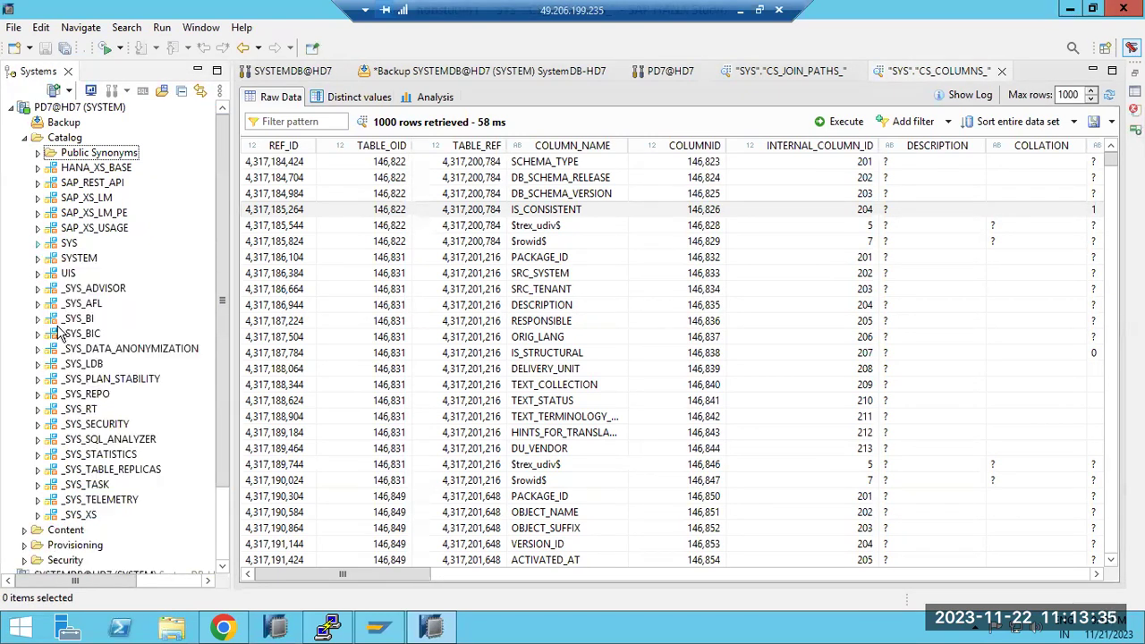
{"action": "left_click", "coordinate": [37, 243]}
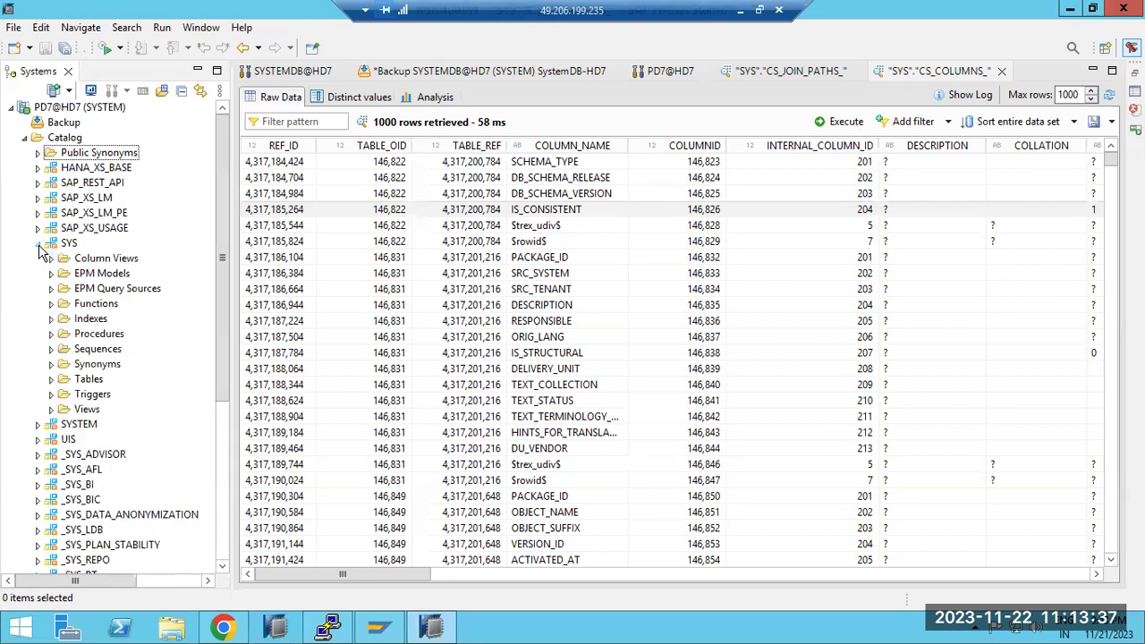
{"action": "left_click", "coordinate": [51, 379]}
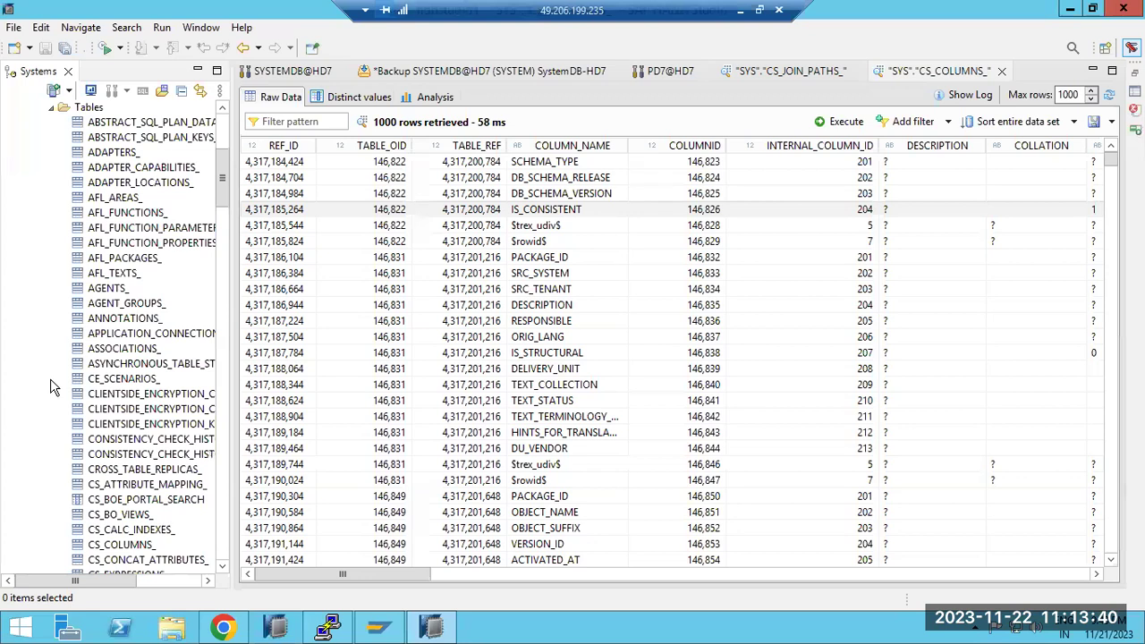
{"action": "left_click", "coordinate": [116, 288]}
{"action": "scroll", "coordinate": [117, 288], "scroll_direction": "down", "scroll_amount": 20}
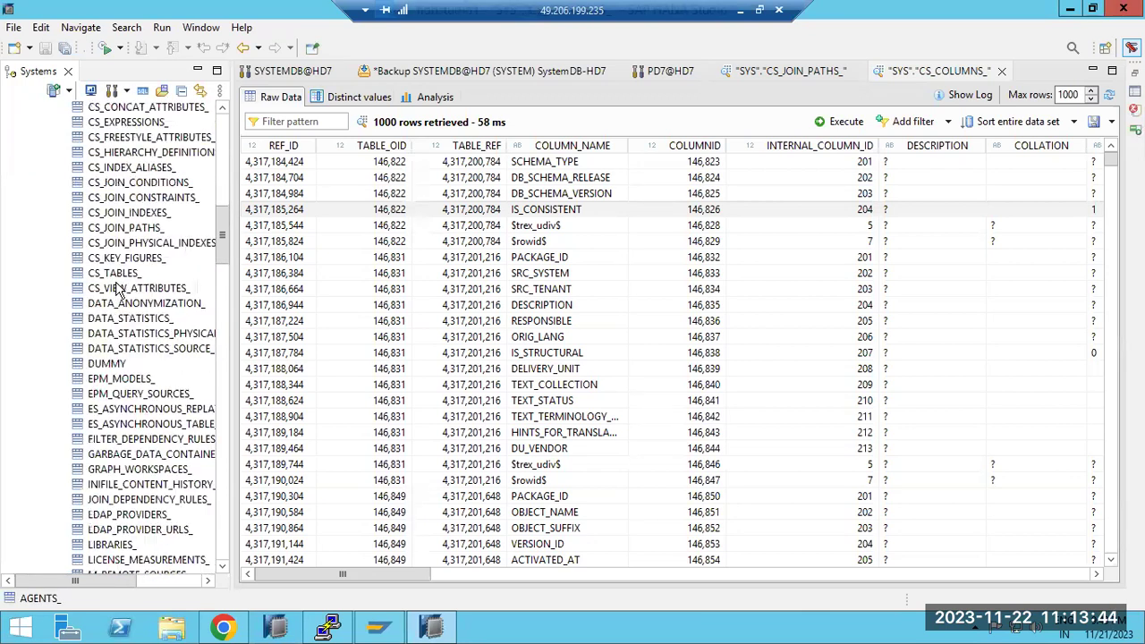
{"action": "scroll", "coordinate": [116, 288], "scroll_direction": "down", "scroll_amount": 20}
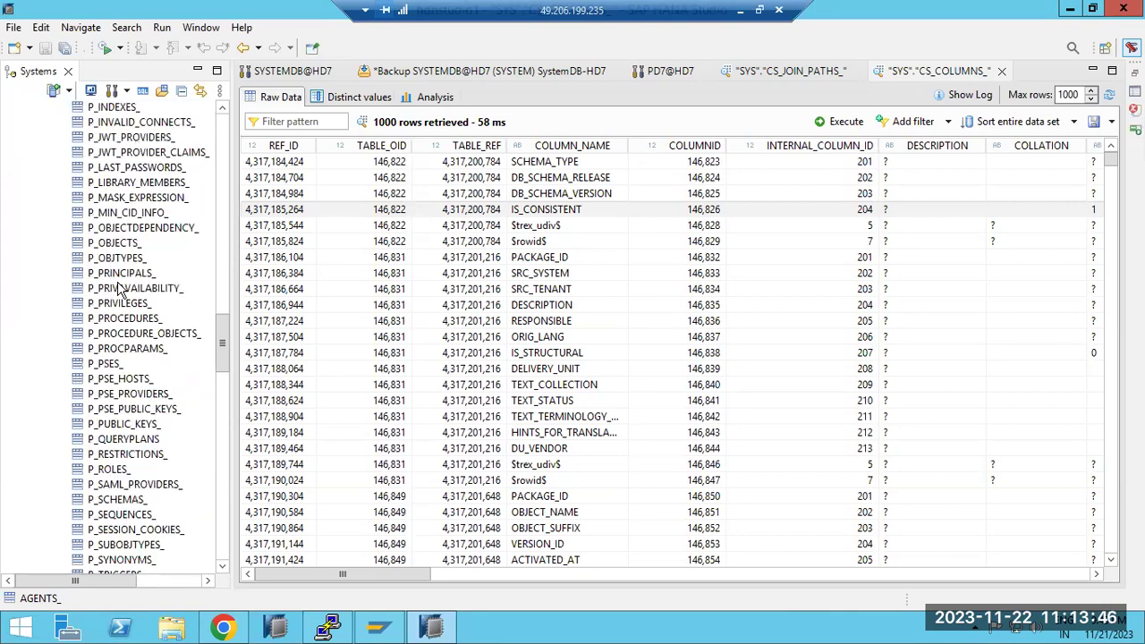
{"action": "scroll", "coordinate": [116, 288], "scroll_direction": "down", "scroll_amount": 4}
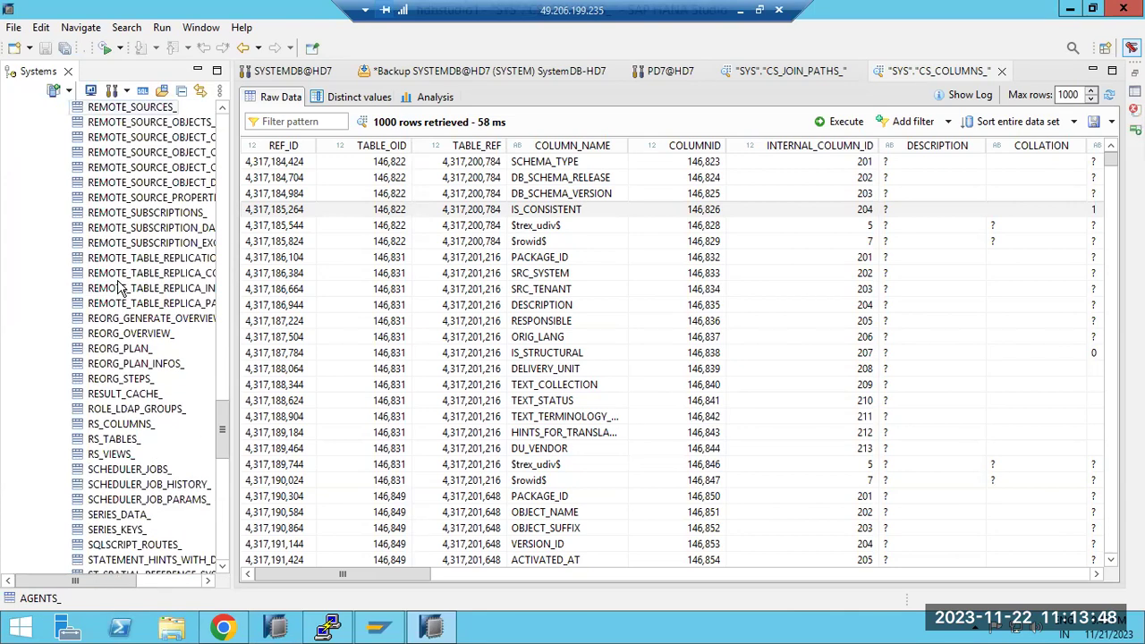
{"action": "scroll", "coordinate": [116, 288], "scroll_direction": "down", "scroll_amount": 1}
Start a new column store table named ZTRAINING from the SYS schema's Tables folder, keeping SYS as its schema
{"action": "scroll", "coordinate": [120, 285], "scroll_direction": "up", "scroll_amount": 20}
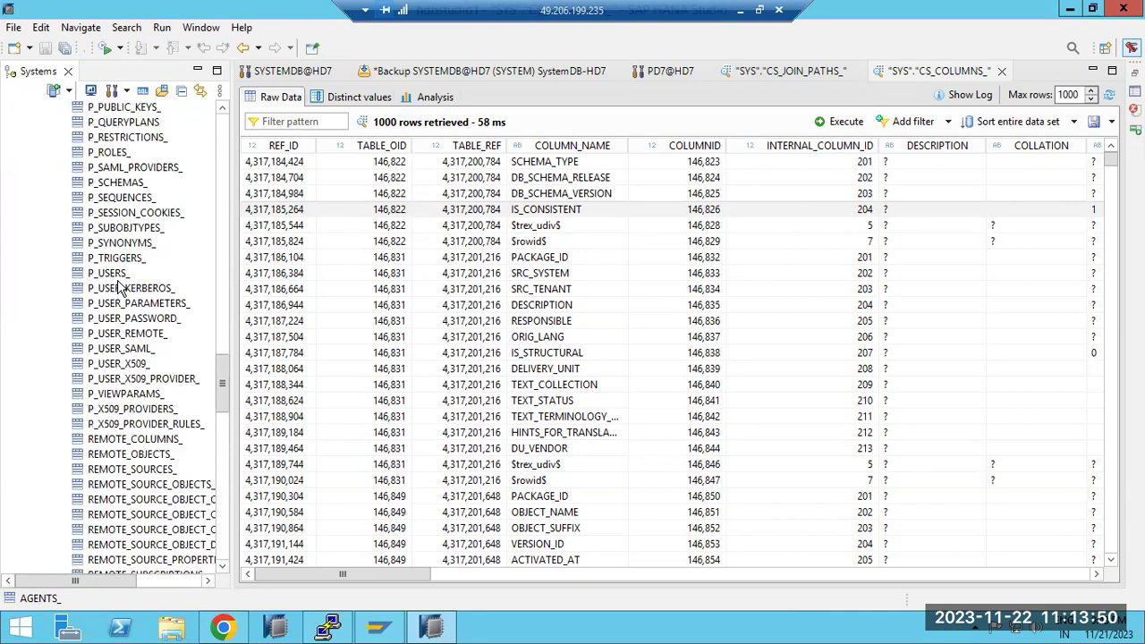
{"action": "scroll", "coordinate": [125, 283], "scroll_direction": "up", "scroll_amount": 15}
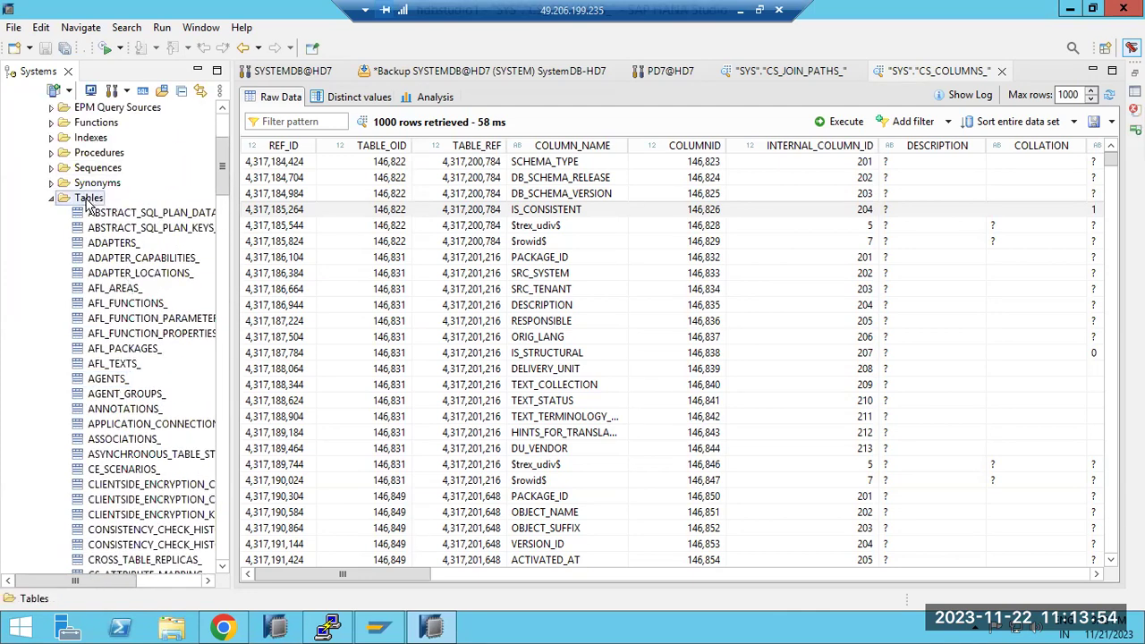
{"action": "right_click", "coordinate": [90, 205]}
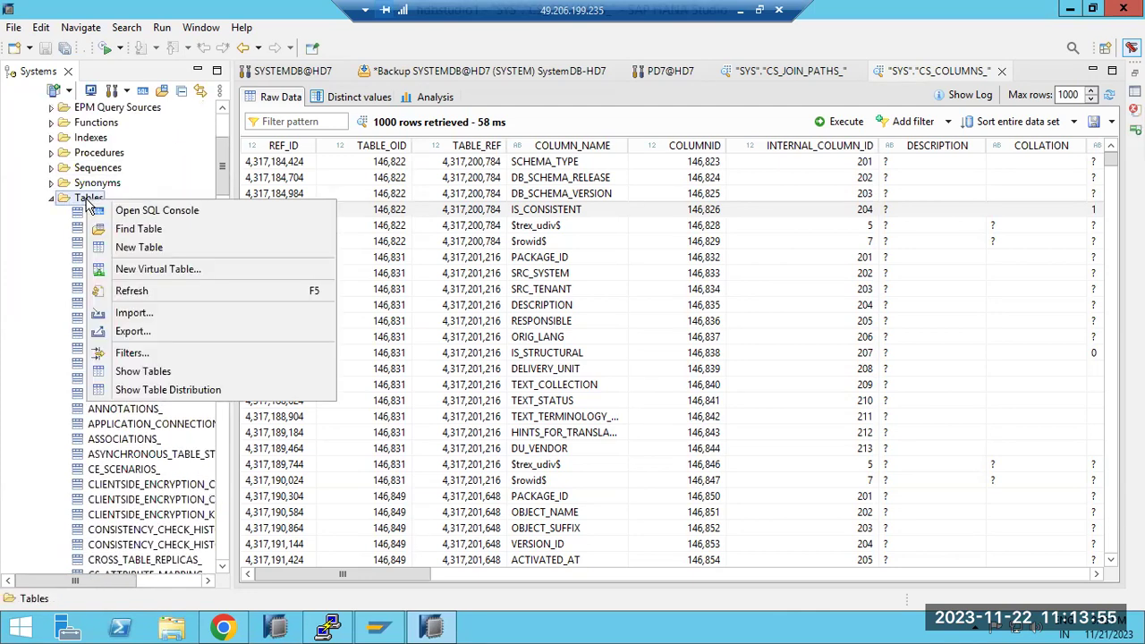
{"action": "left_click", "coordinate": [143, 247]}
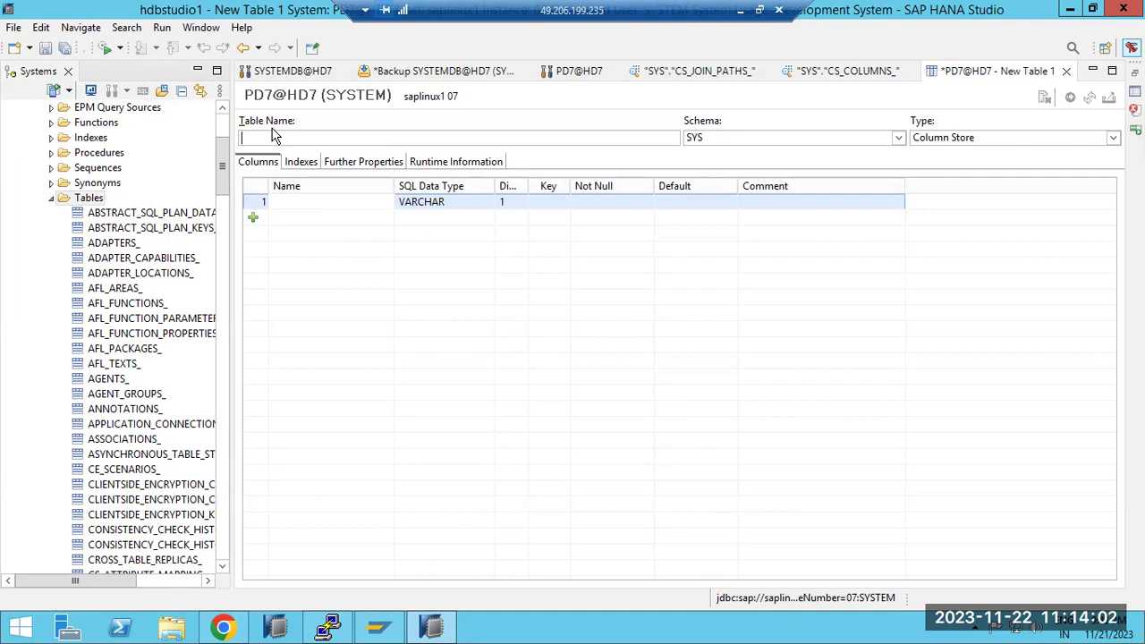
{"action": "type", "text": "ZTRANING"}
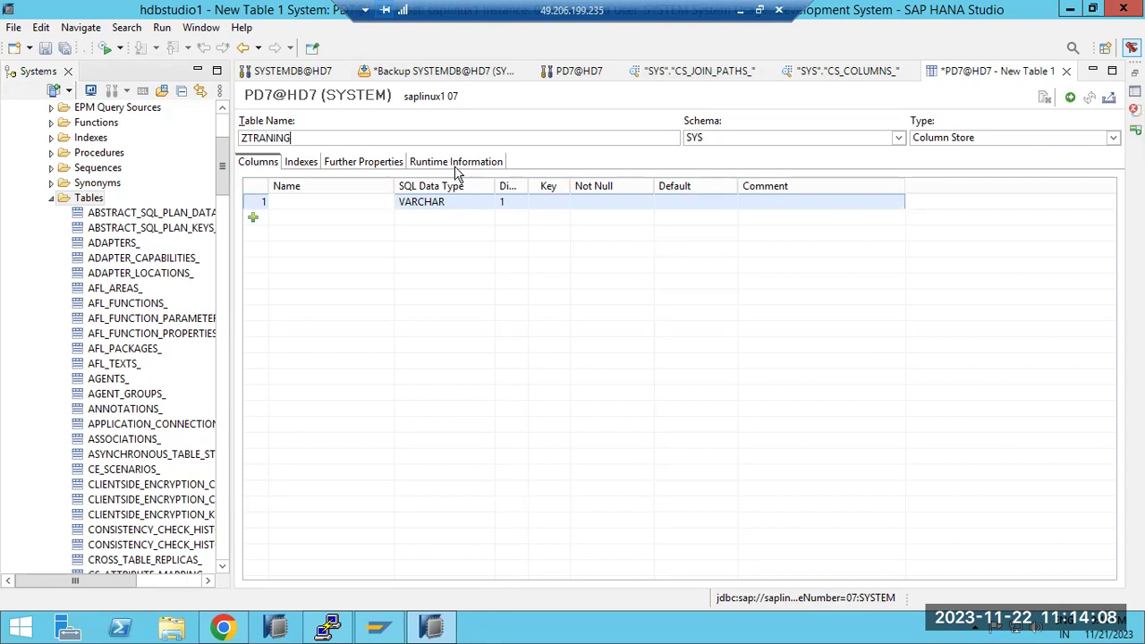
{"action": "left_click", "coordinate": [267, 138]}
{"action": "type", "text": "I"}
{"action": "left_click", "coordinate": [751, 138]}
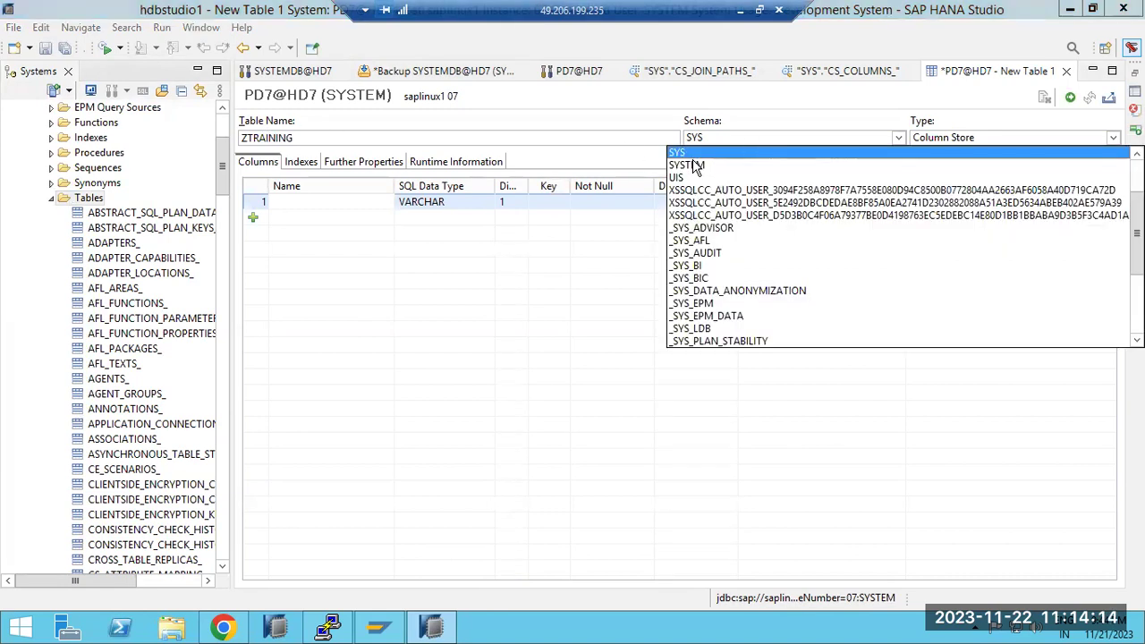
{"action": "left_click", "coordinate": [690, 153]}
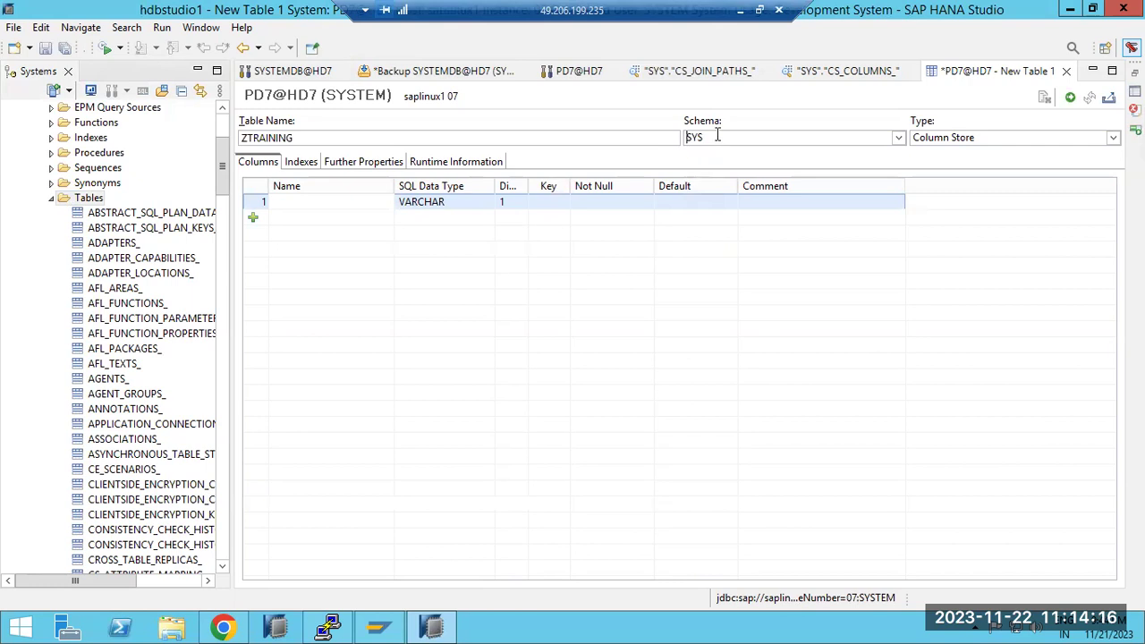
Define the columns MEMBER, PHNO and EMAIL-ID in the new table and add an empty fourth column row
{"action": "left_click", "coordinate": [291, 200]}
{"action": "type", "text": "MEMBER"}
{"action": "left_click", "coordinate": [294, 222]}
{"action": "left_click", "coordinate": [280, 219]}
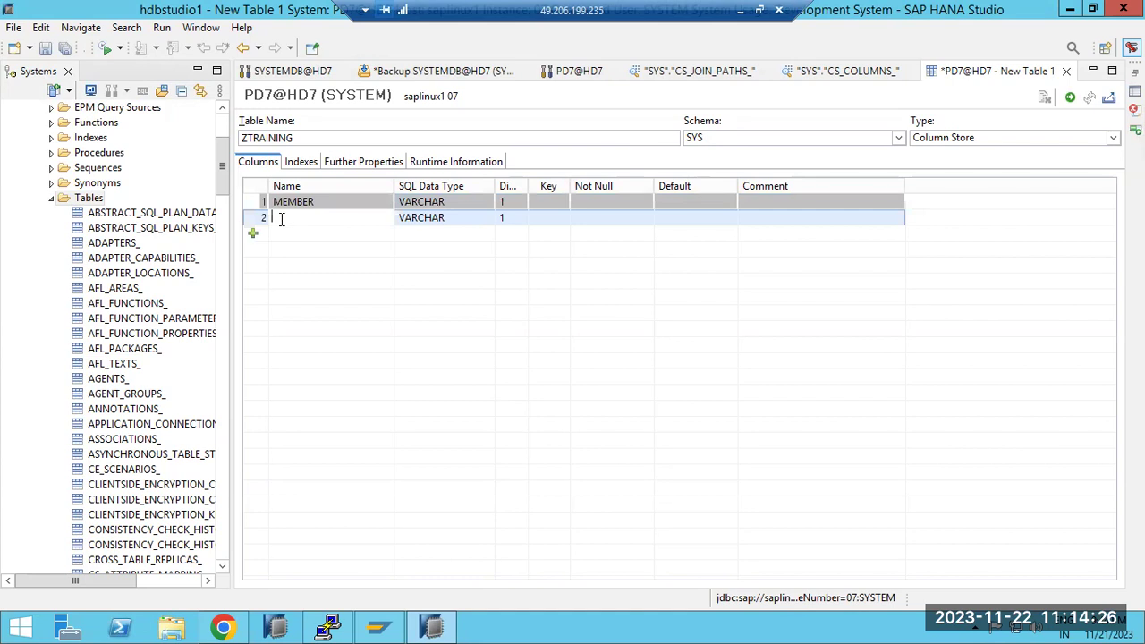
{"action": "type", "text": "PR"}
{"action": "key", "text": "BackSpace"}
{"action": "type", "text": "NO"}
{"action": "left_click", "coordinate": [253, 233]}
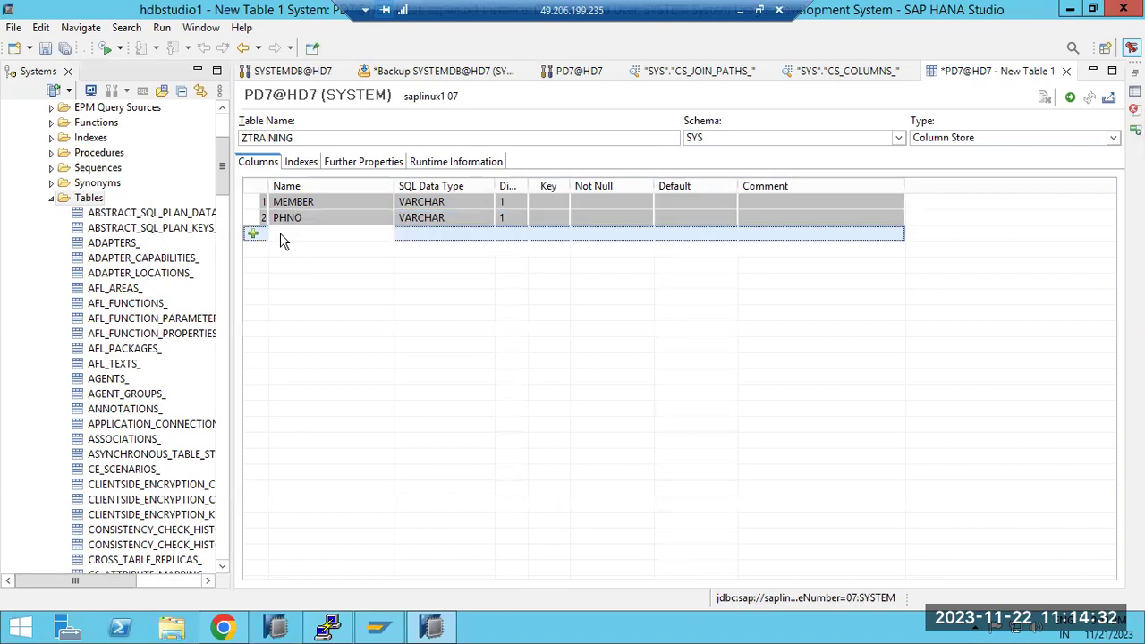
{"action": "type", "text": "EMAIL-ID"}
{"action": "left_click", "coordinate": [290, 249]}
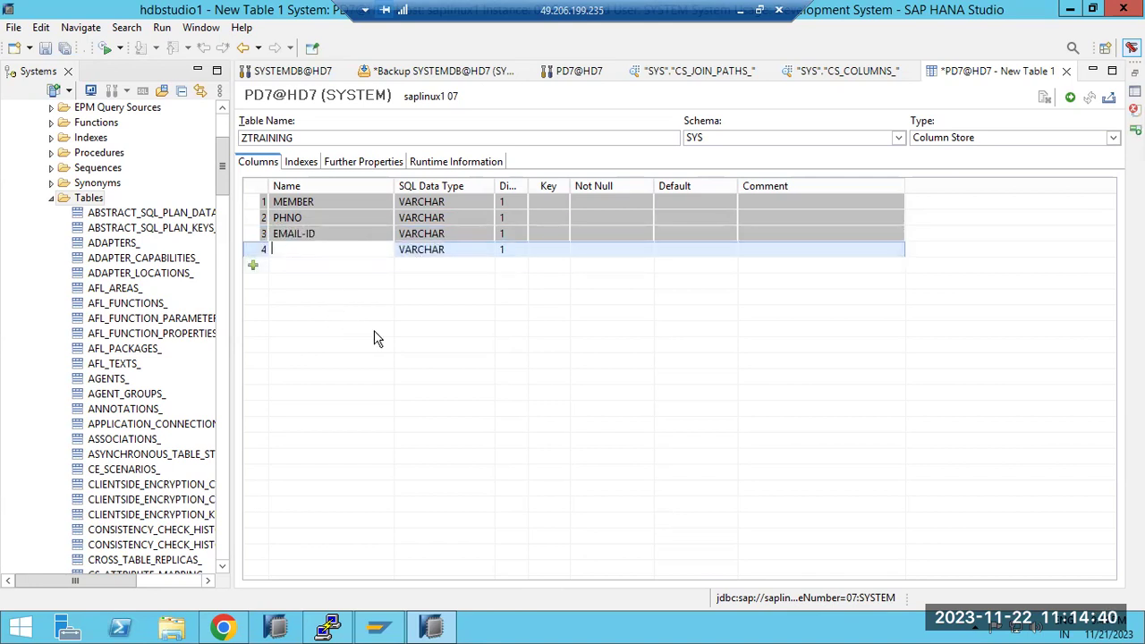
Name the fourth column BATCH and try to create the ZTRAINING table in the SYS schema
{"action": "left_click", "coordinate": [1073, 98]}
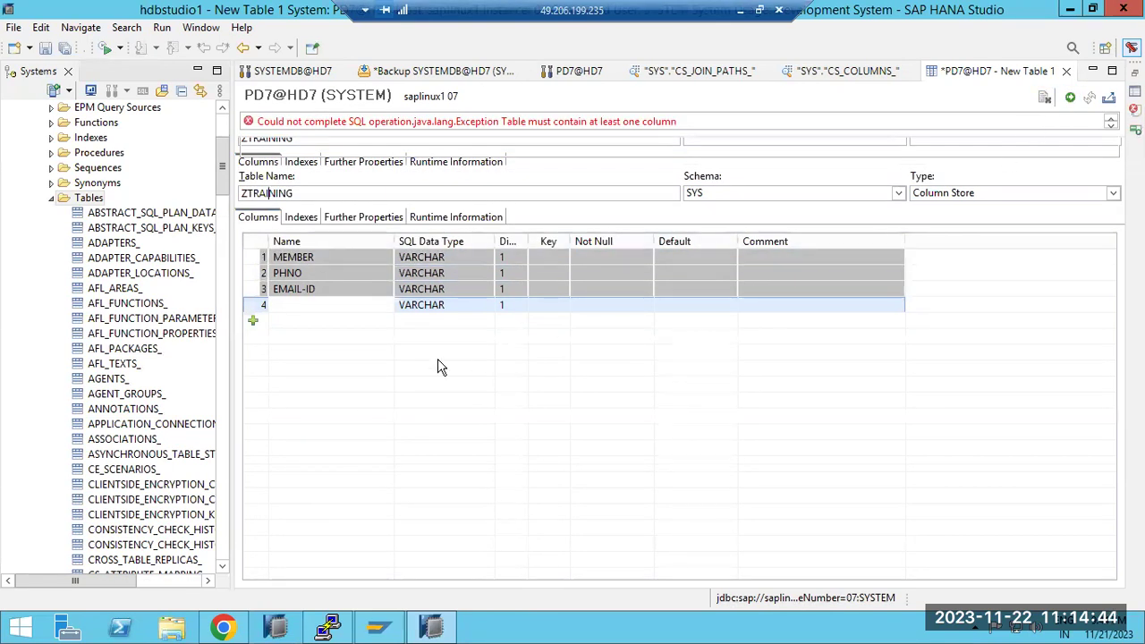
{"action": "left_click", "coordinate": [298, 304]}
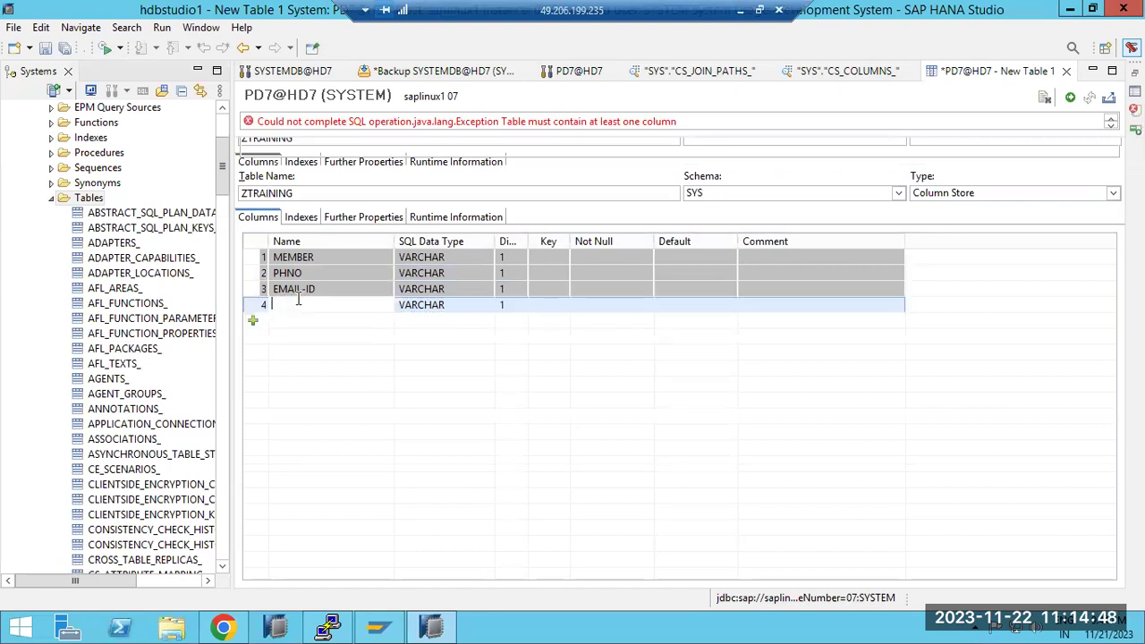
{"action": "type", "text": "BATCH"}
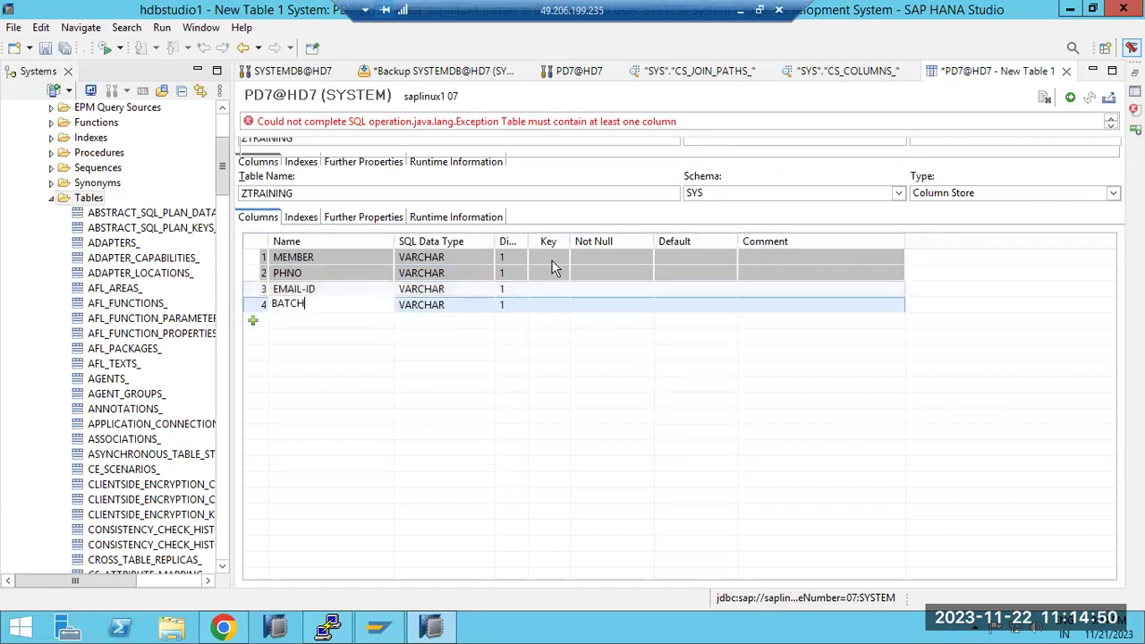
{"action": "left_click", "coordinate": [1070, 99]}
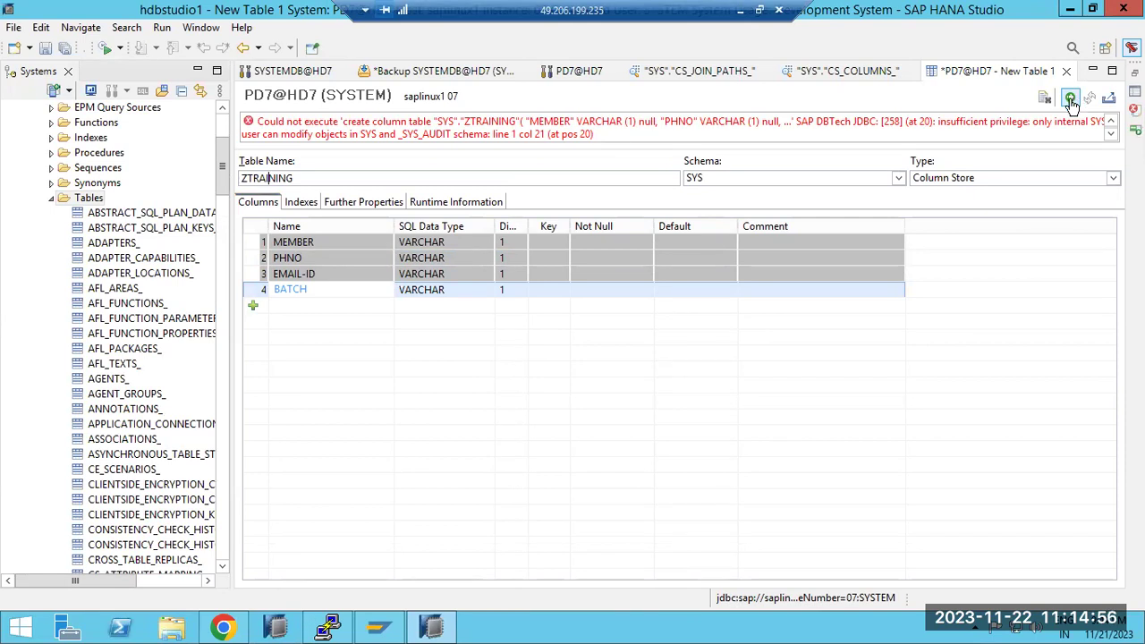
Change the ZTRAINING table's schema to SYSTEM and create the table
{"action": "left_click", "coordinate": [899, 177]}
{"action": "left_click", "coordinate": [690, 205]}
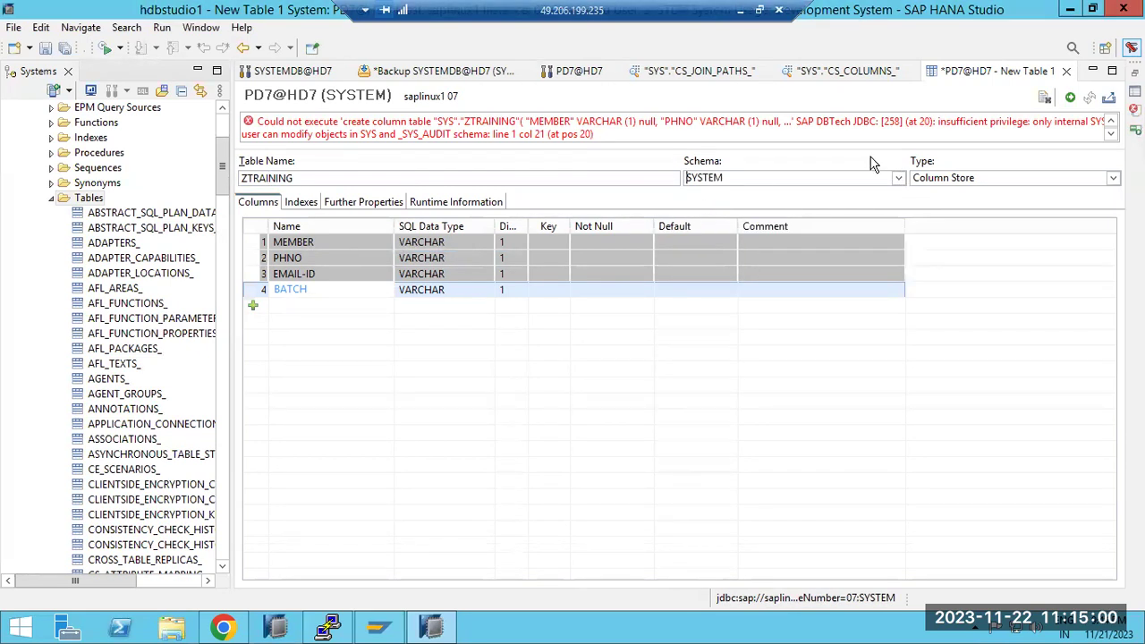
{"action": "left_click", "coordinate": [1069, 96]}
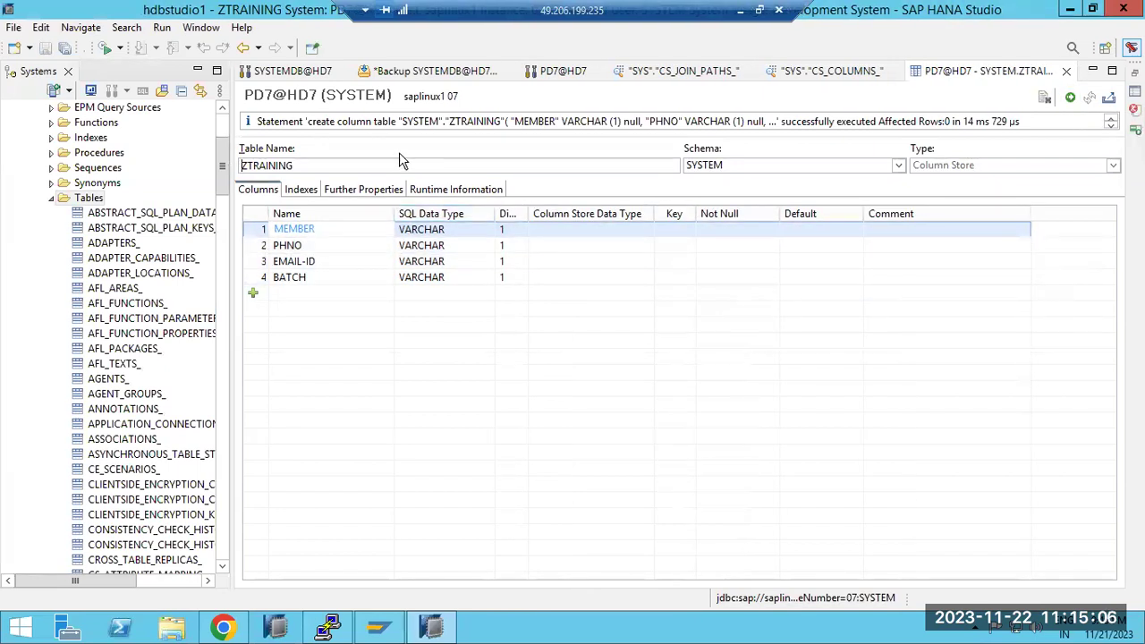
Look through the table list of the SYS schema and collapse its Tables folder
{"action": "left_click", "coordinate": [52, 199]}
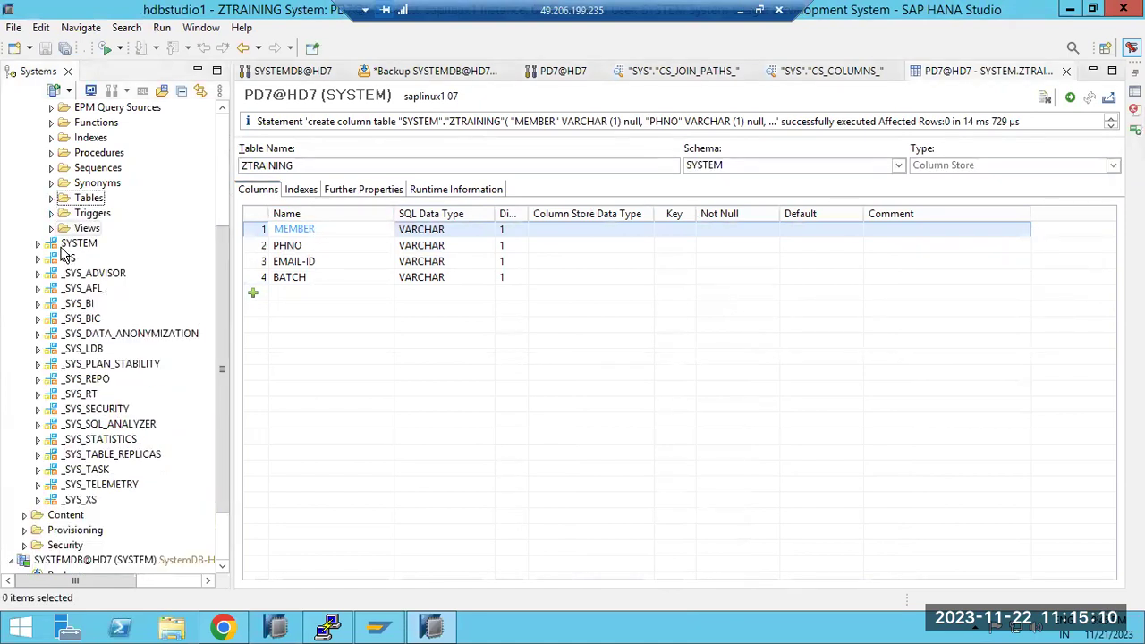
{"action": "left_click", "coordinate": [52, 199]}
{"action": "scroll", "coordinate": [146, 447], "scroll_direction": "down", "scroll_amount": 20}
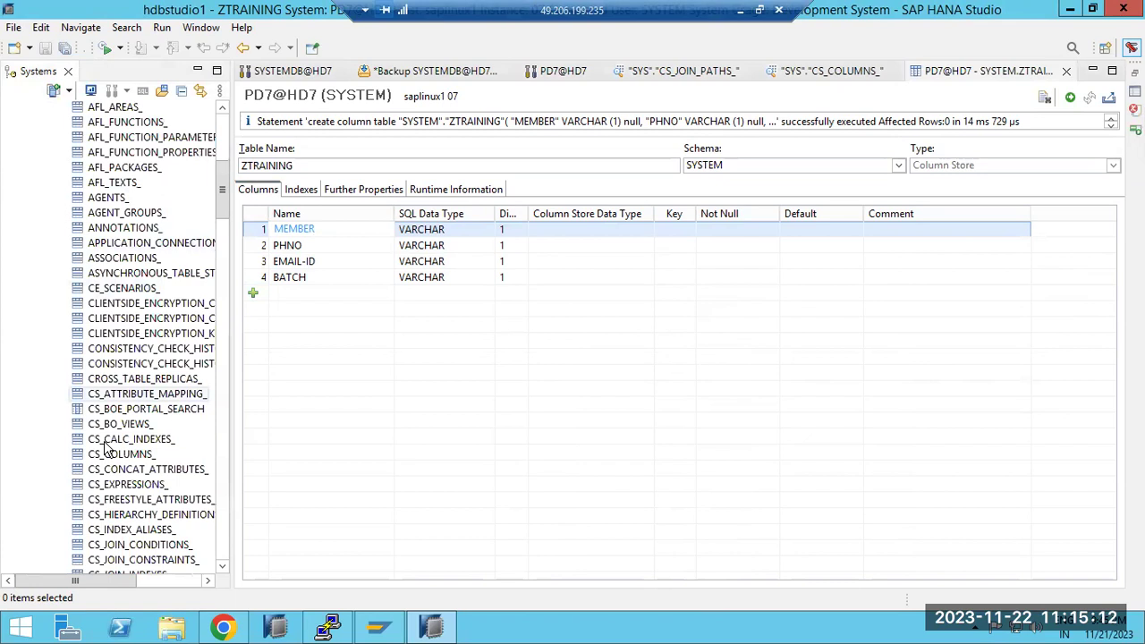
{"action": "scroll", "coordinate": [146, 447], "scroll_direction": "up", "scroll_amount": 20}
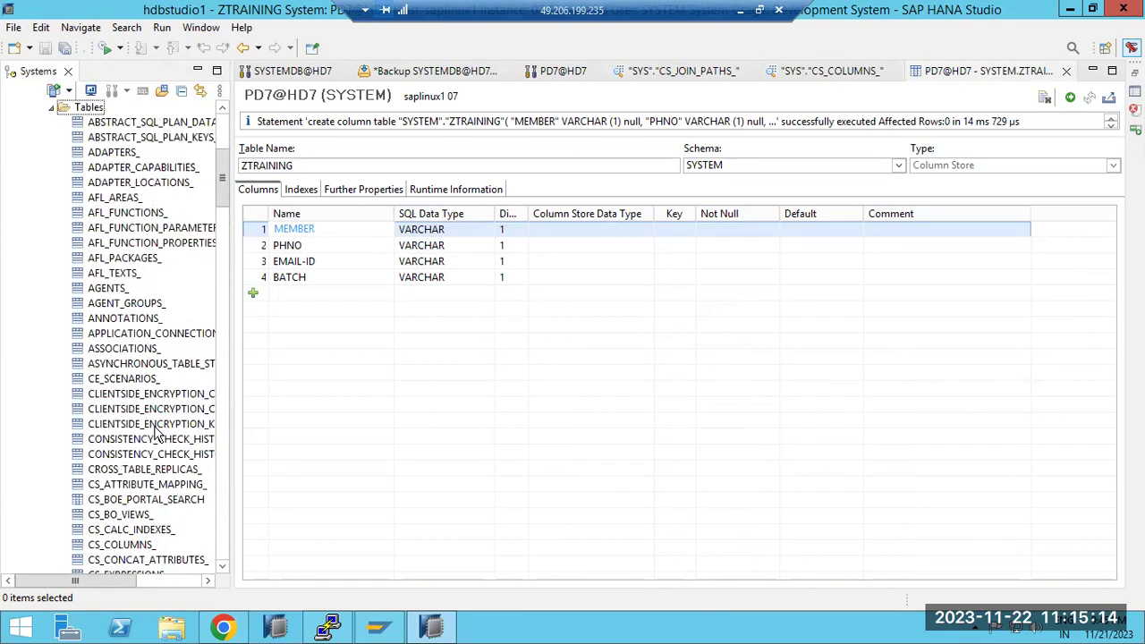
{"action": "left_click", "coordinate": [52, 380]}
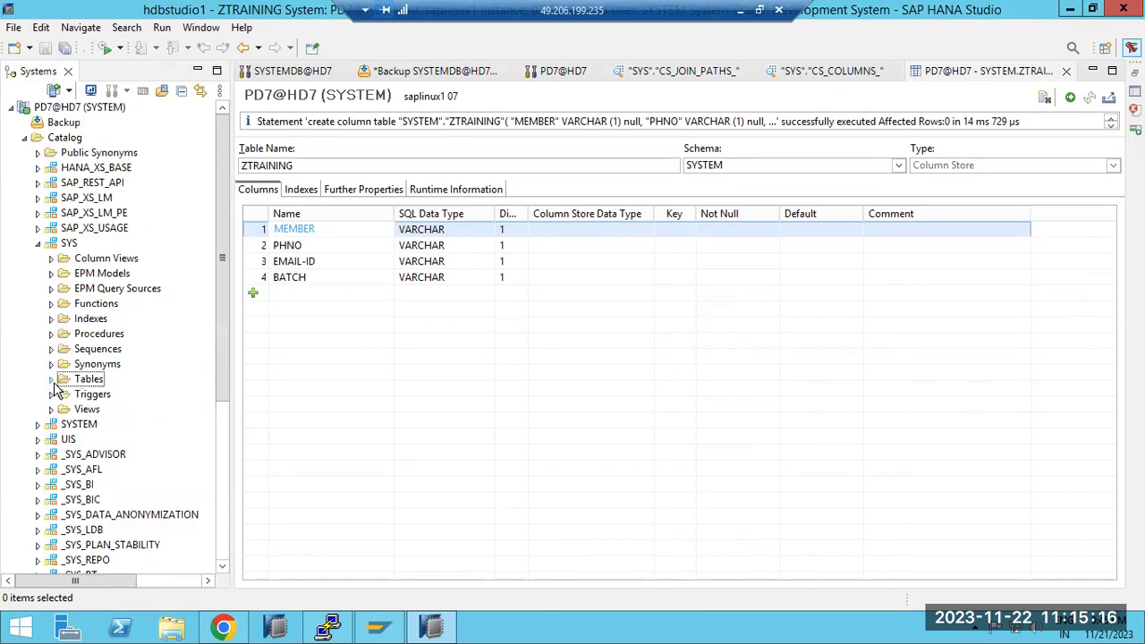
Open a data preview of ZTRAINING from the SYSTEM schema's Tables folder and sort it by the MEMBER column
{"action": "left_click", "coordinate": [37, 242]}
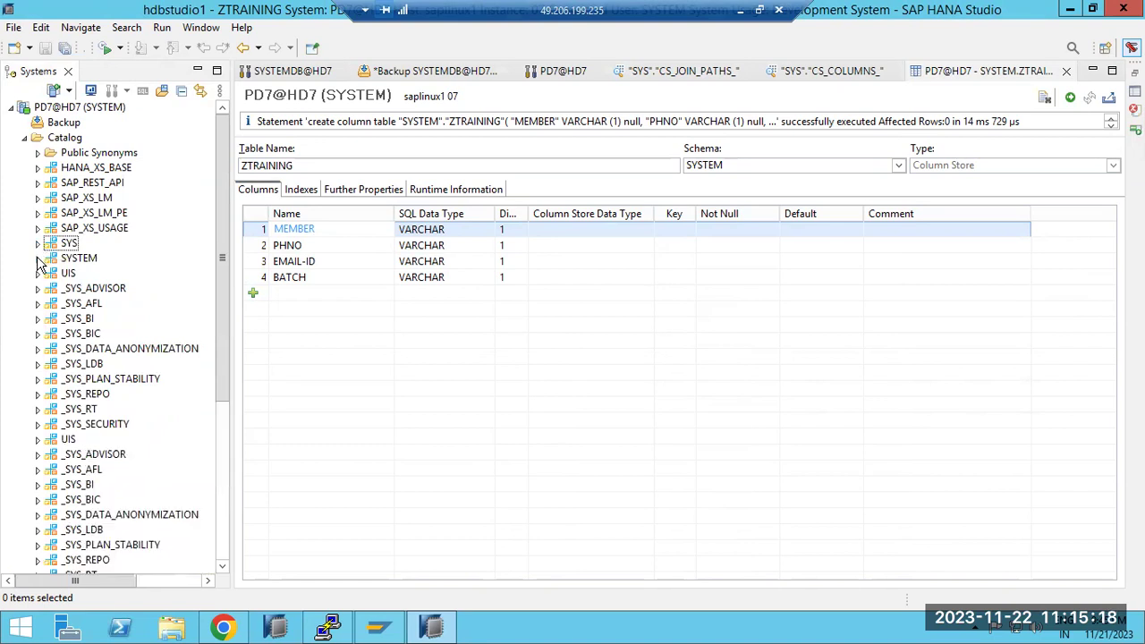
{"action": "left_click", "coordinate": [37, 257]}
{"action": "left_click", "coordinate": [51, 394]}
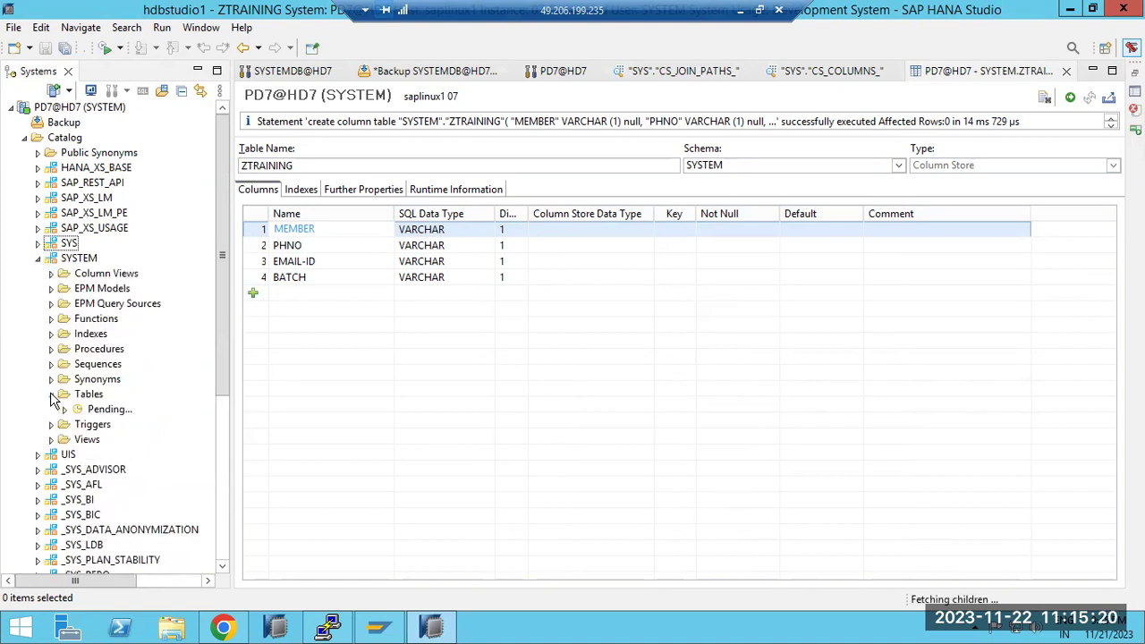
{"action": "right_click", "coordinate": [101, 413]}
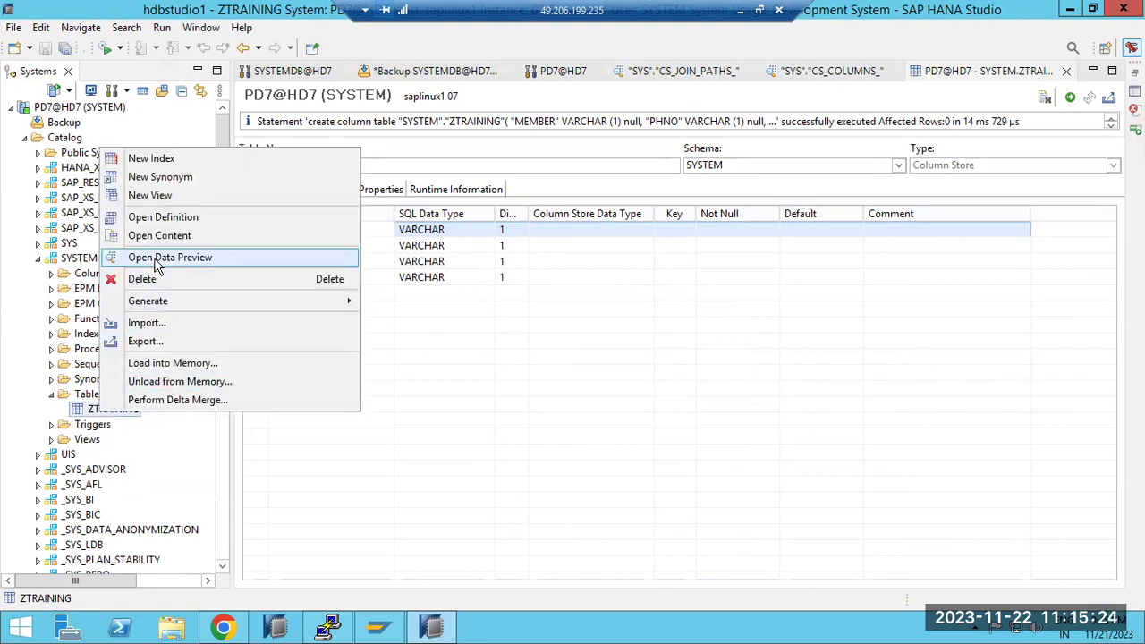
{"action": "left_click", "coordinate": [158, 259]}
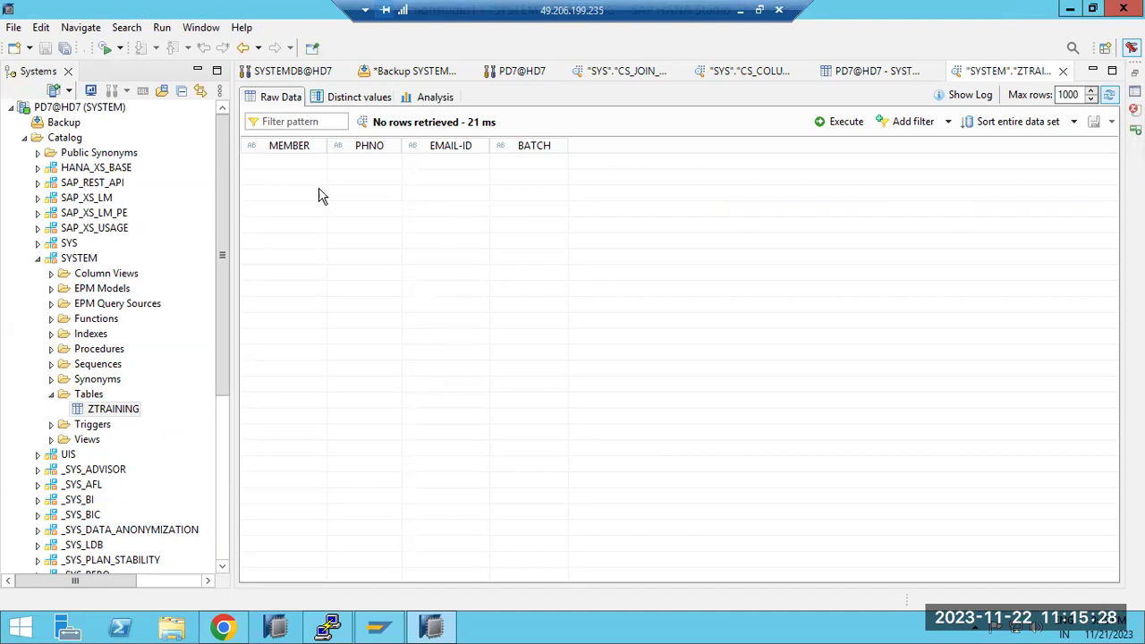
{"action": "left_click", "coordinate": [287, 149]}
{"action": "left_click", "coordinate": [289, 147]}
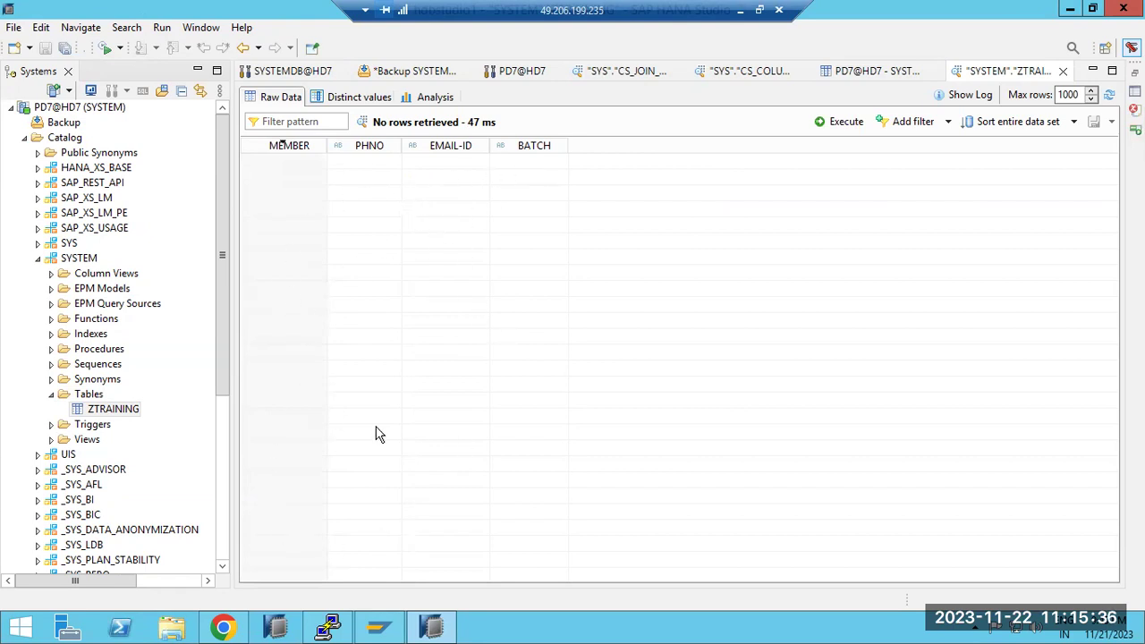
Try MEMBER on the labels axis of the ZTRAINING analysis, remove it, and return to the raw data
{"action": "left_click", "coordinate": [435, 98]}
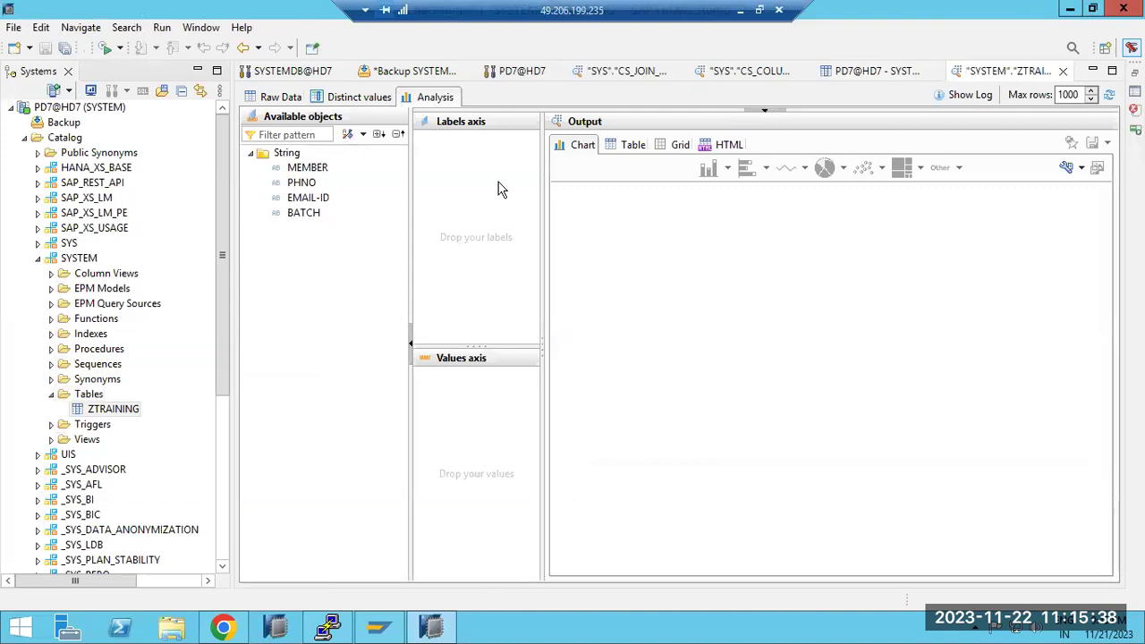
{"action": "left_click_drag", "start_coordinate": [299, 174], "coordinate": [434, 179]}
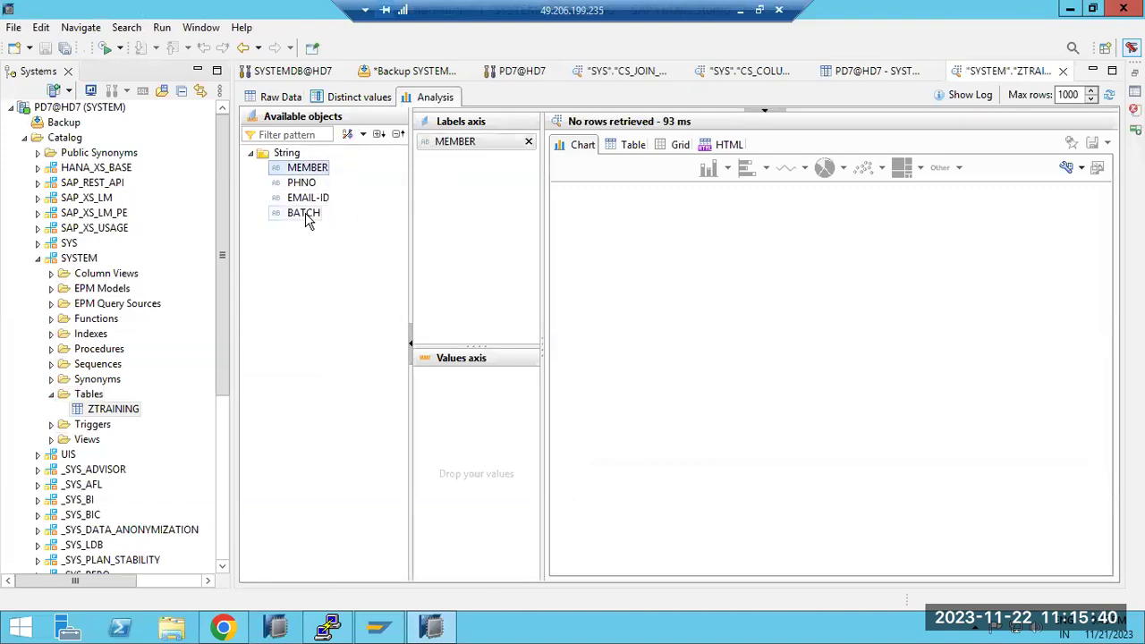
{"action": "left_click", "coordinate": [529, 142]}
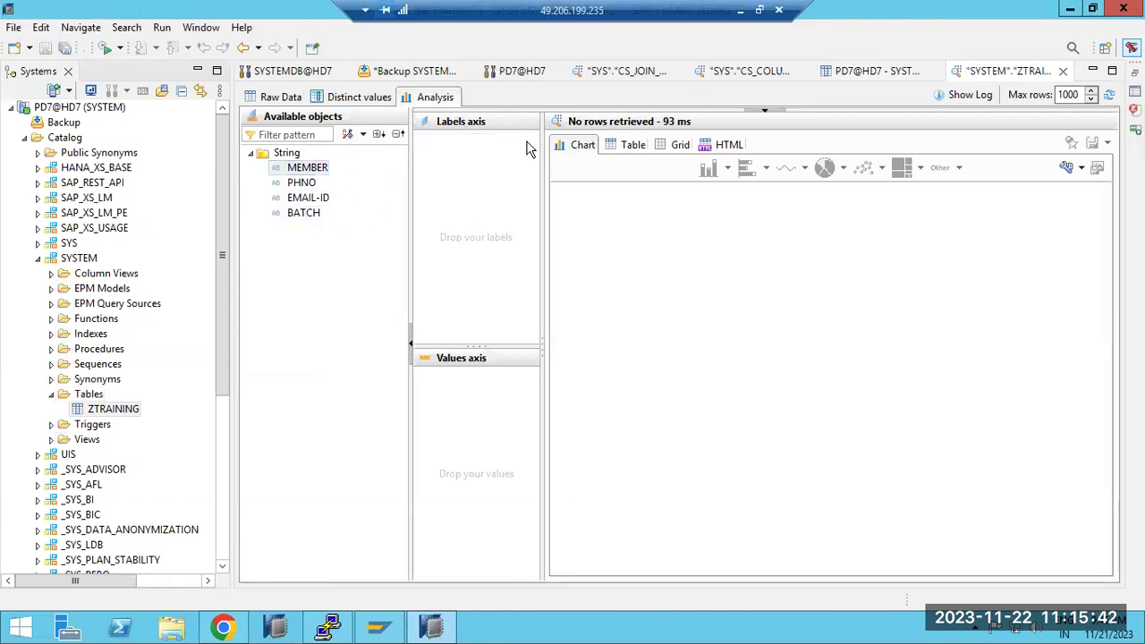
{"action": "left_click", "coordinate": [281, 96]}
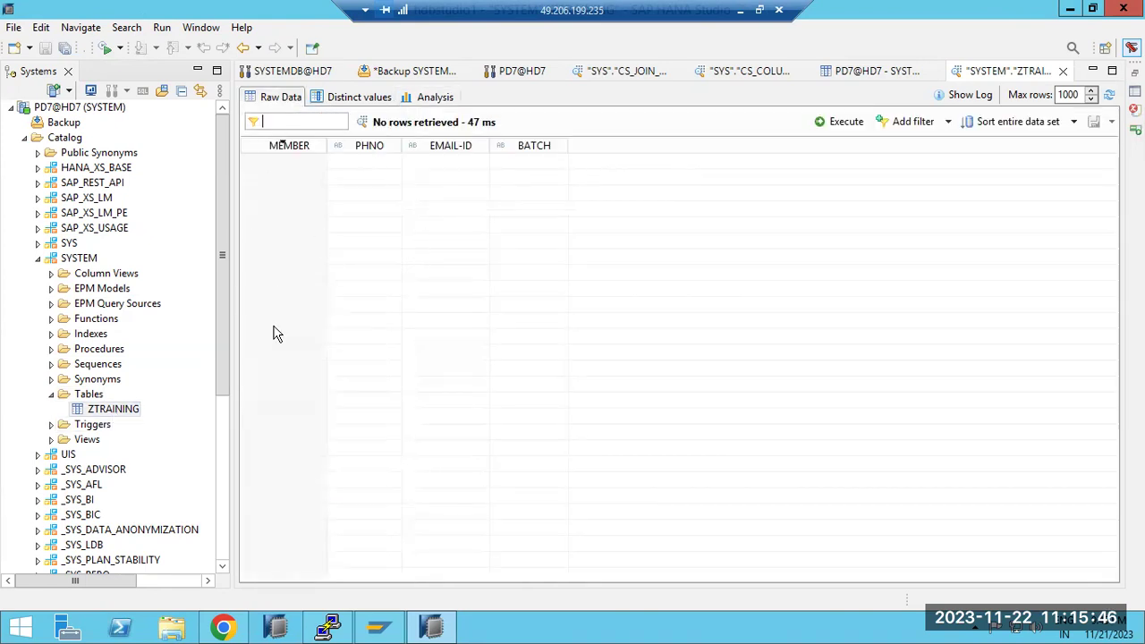
{"action": "left_click", "coordinate": [272, 338]}
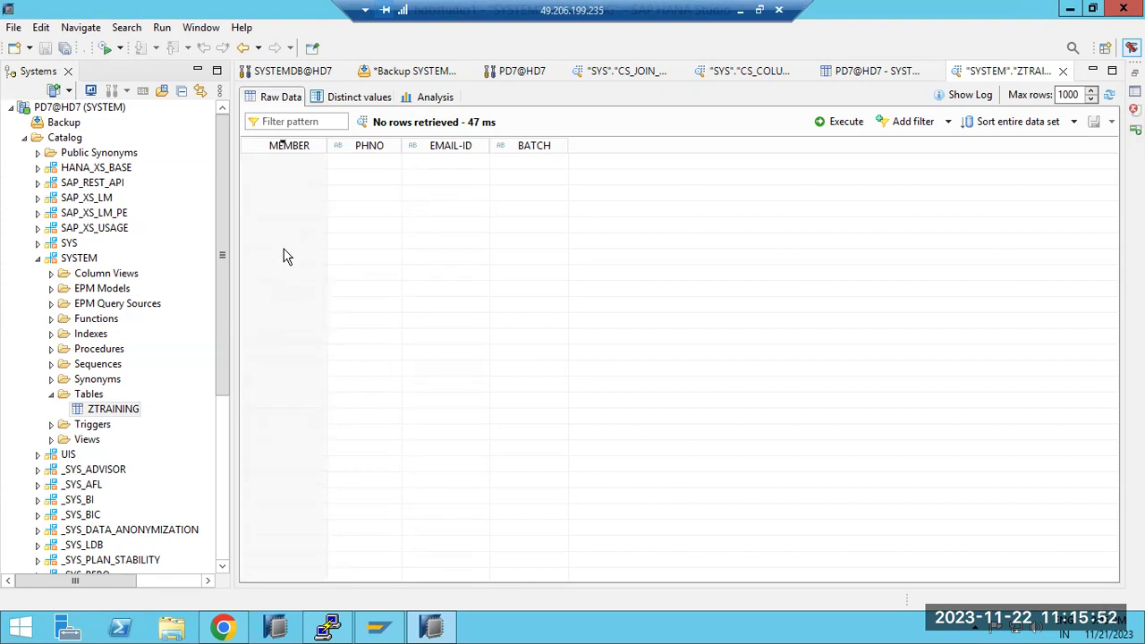
Try exporting ZTRAINING to the current client with the Downloads folder as its directory, and cancel the export
{"action": "left_click", "coordinate": [94, 412]}
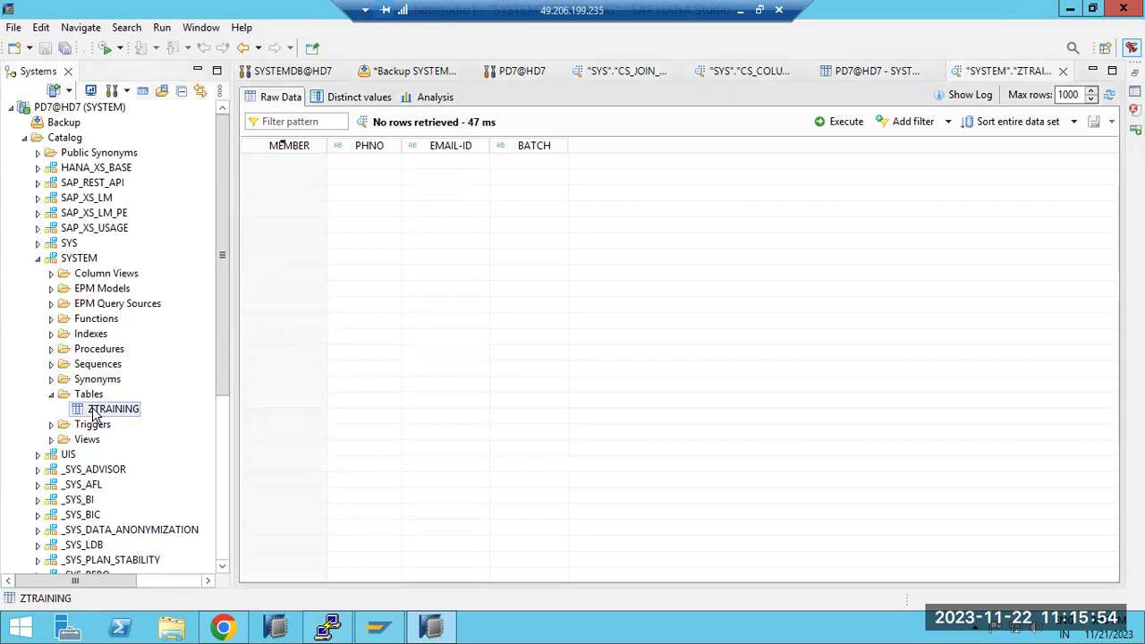
{"action": "right_click", "coordinate": [94, 413]}
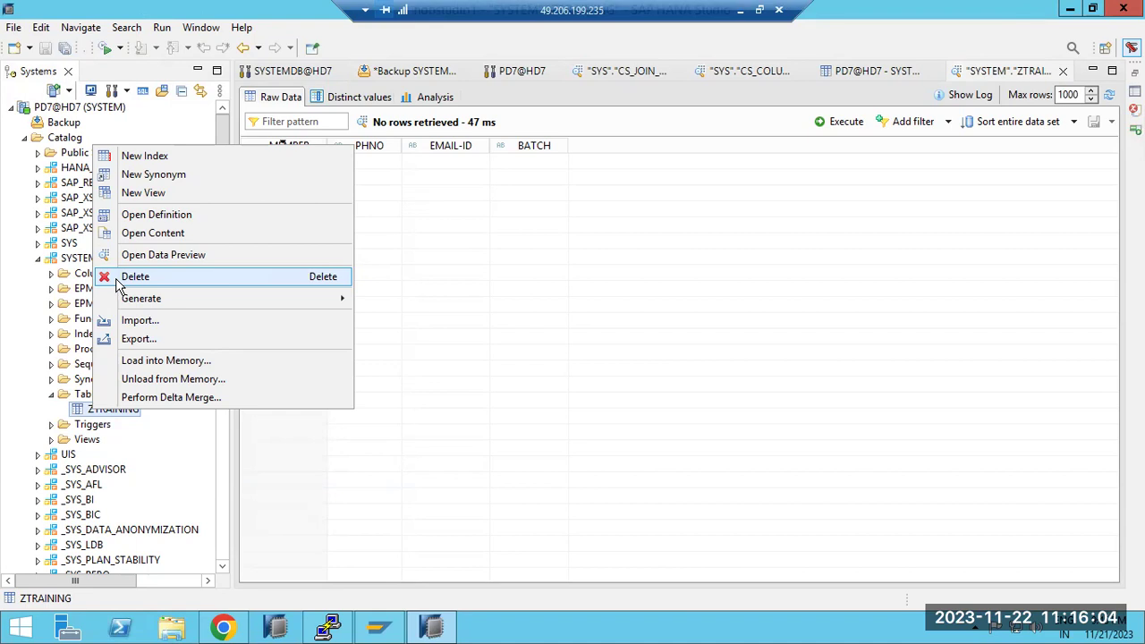
{"action": "left_click", "coordinate": [128, 342]}
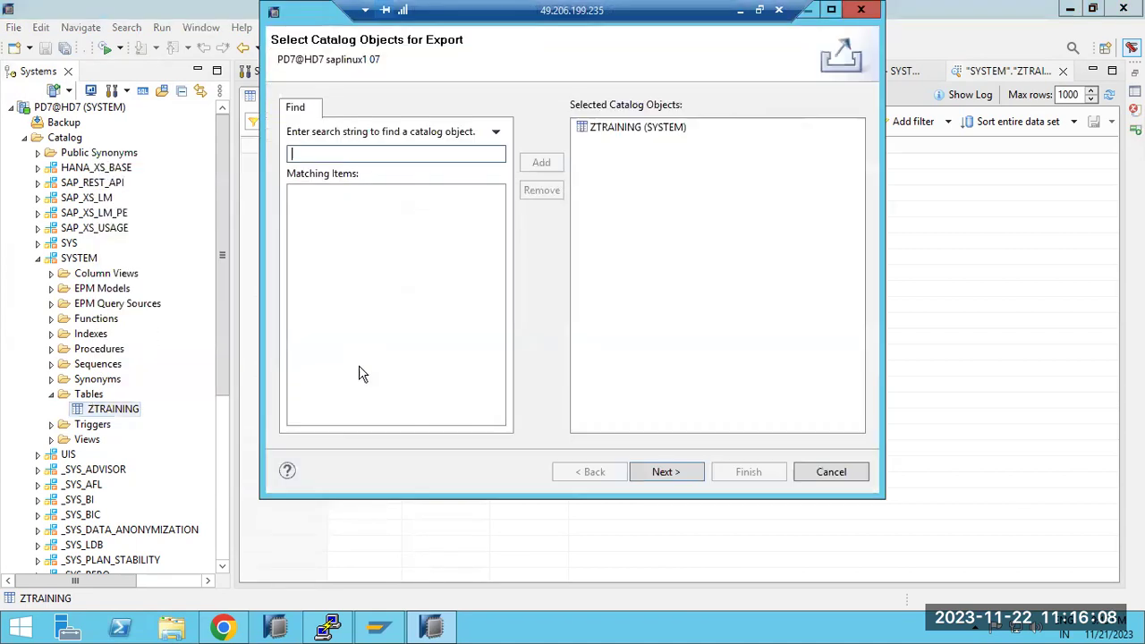
{"action": "left_click", "coordinate": [598, 128]}
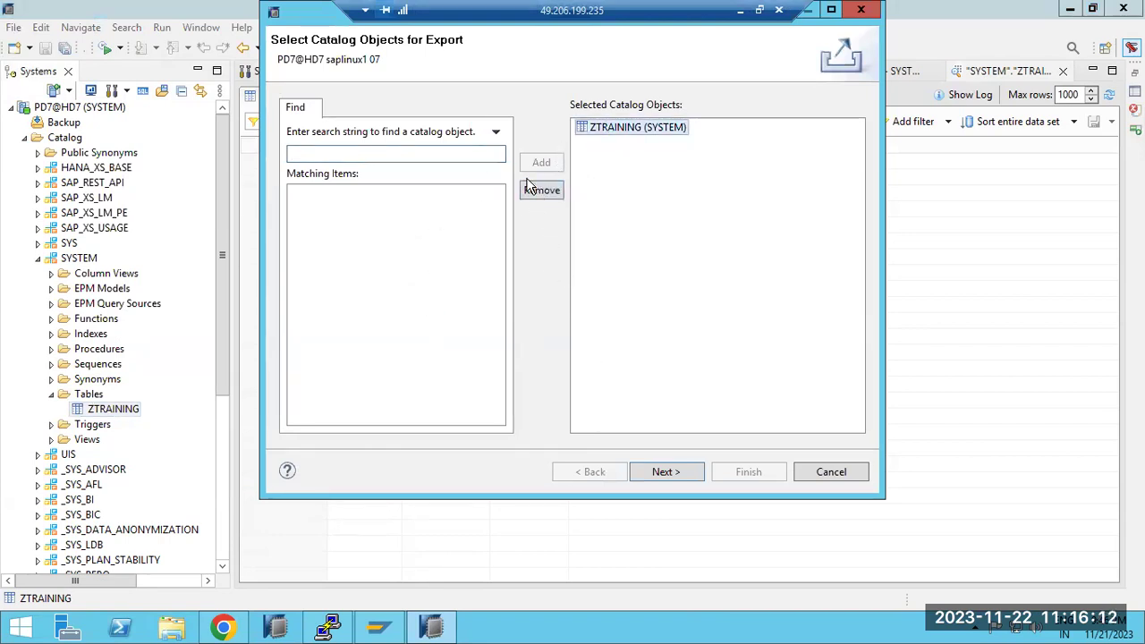
{"action": "left_click", "coordinate": [662, 474]}
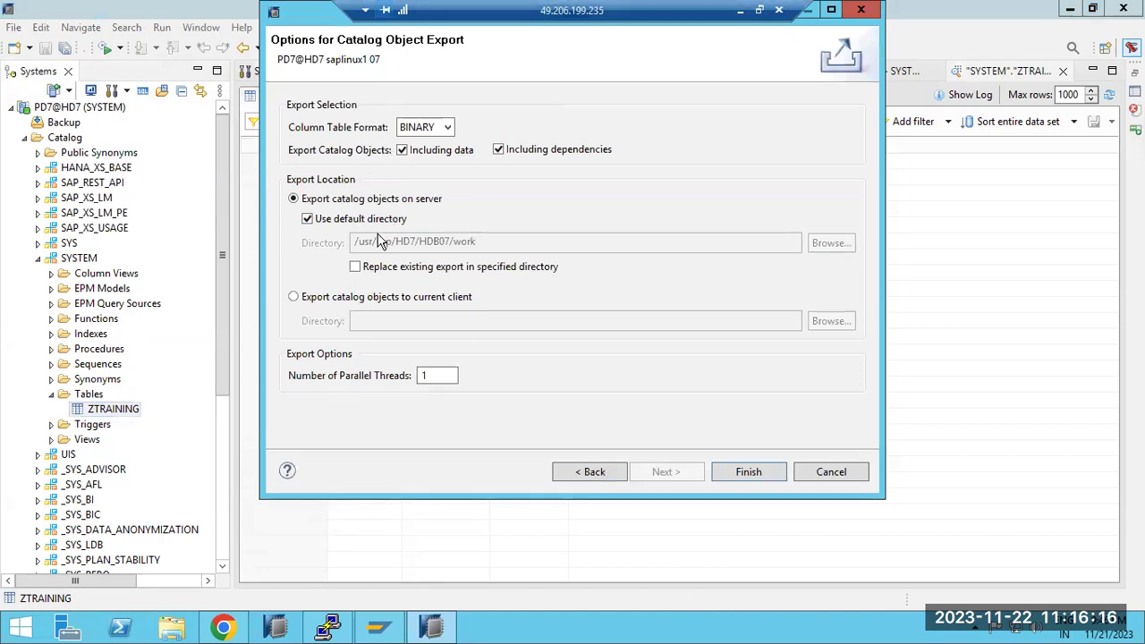
{"action": "left_click", "coordinate": [296, 297]}
{"action": "left_click", "coordinate": [821, 325]}
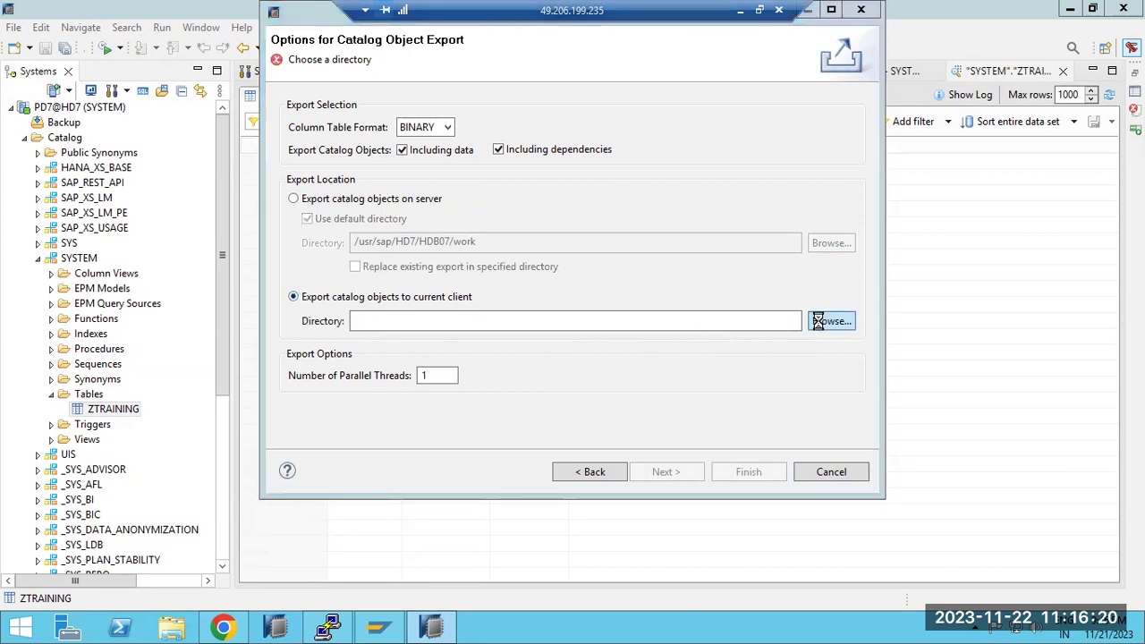
{"action": "left_click", "coordinate": [339, 162]}
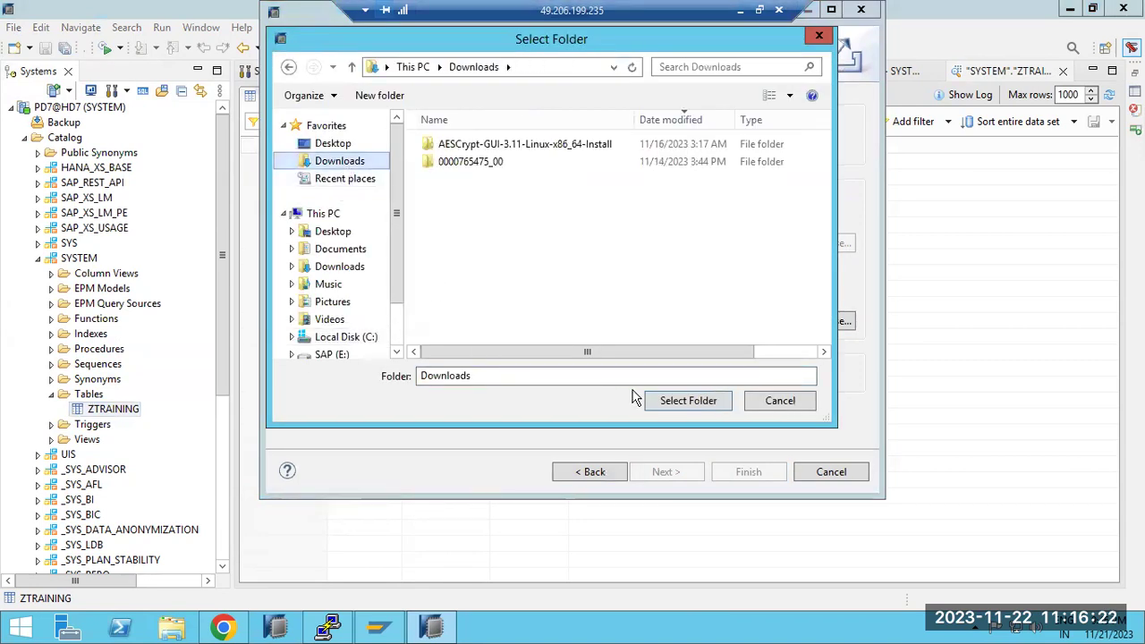
{"action": "left_click", "coordinate": [667, 404]}
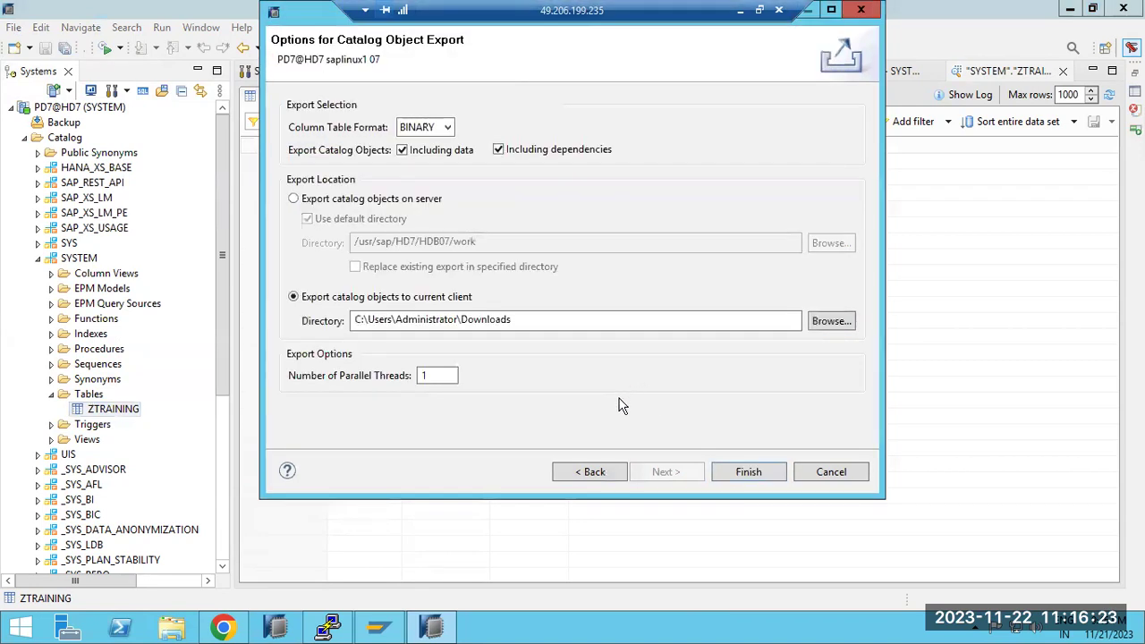
{"action": "left_click", "coordinate": [809, 472]}
Load the ZTRAINING table into memory and open its Unload from Memory confirmation
{"action": "right_click", "coordinate": [98, 414]}
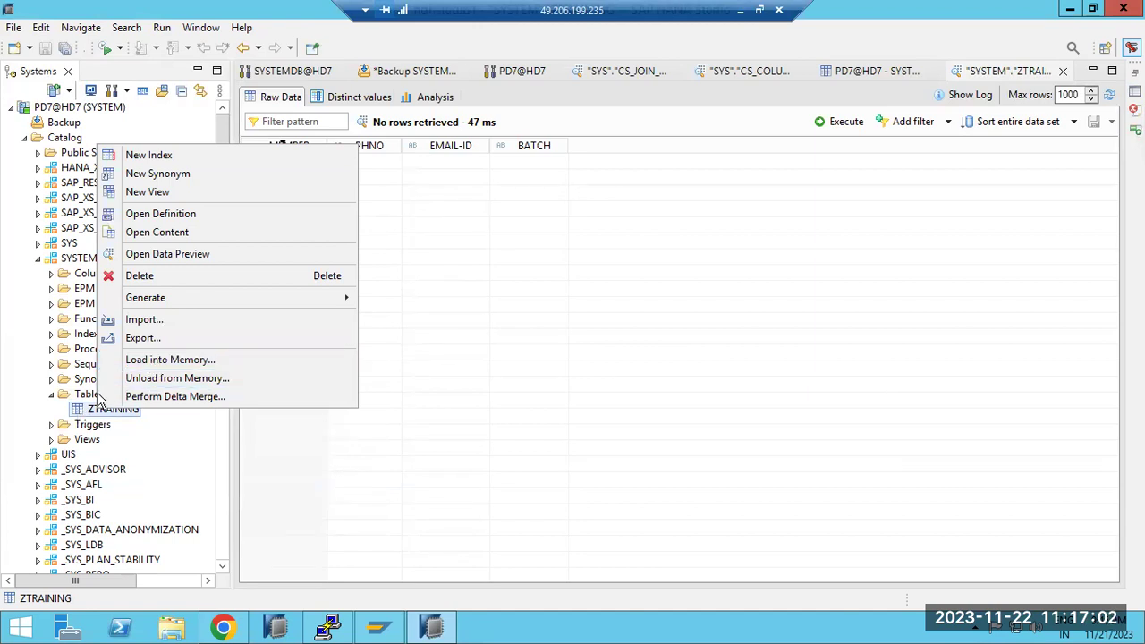
{"action": "left_click", "coordinate": [143, 359]}
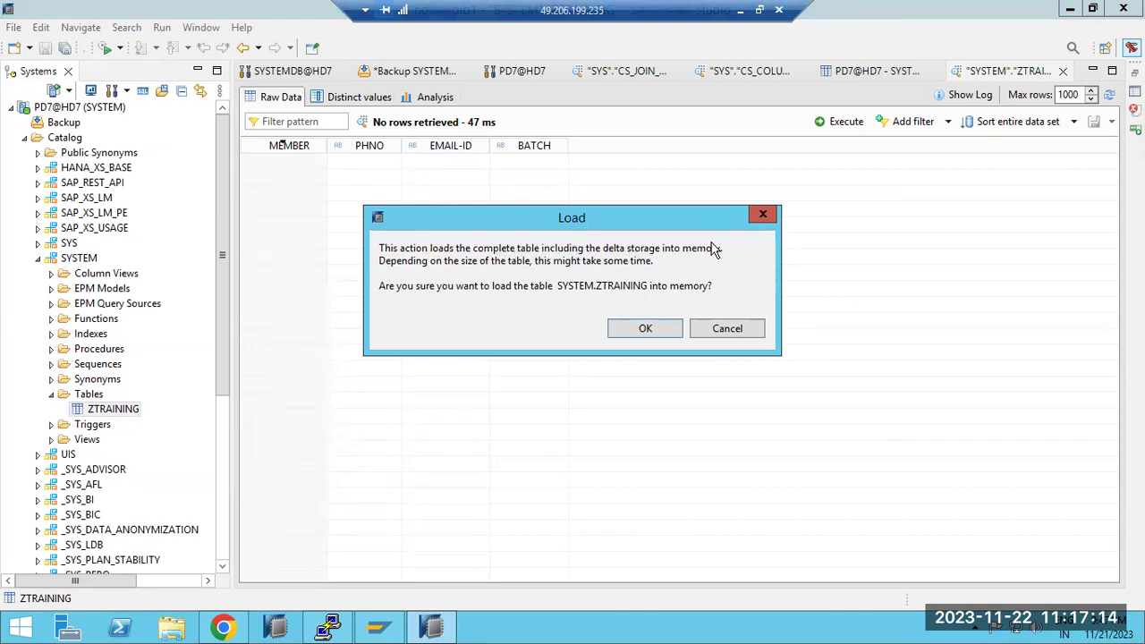
{"action": "left_click", "coordinate": [638, 333]}
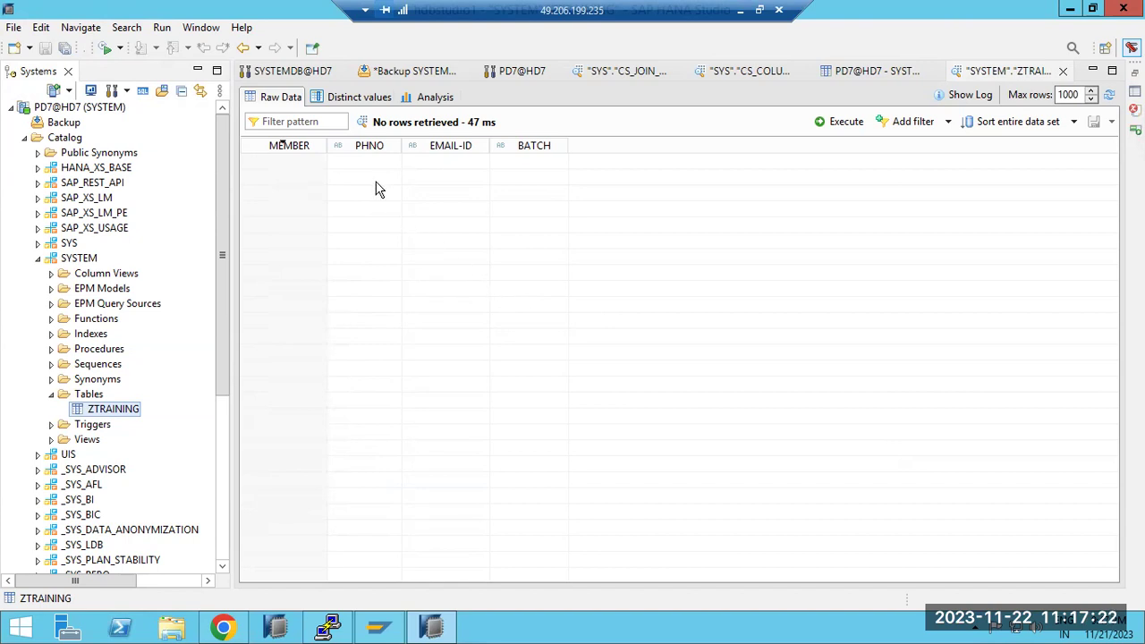
{"action": "right_click", "coordinate": [121, 420]}
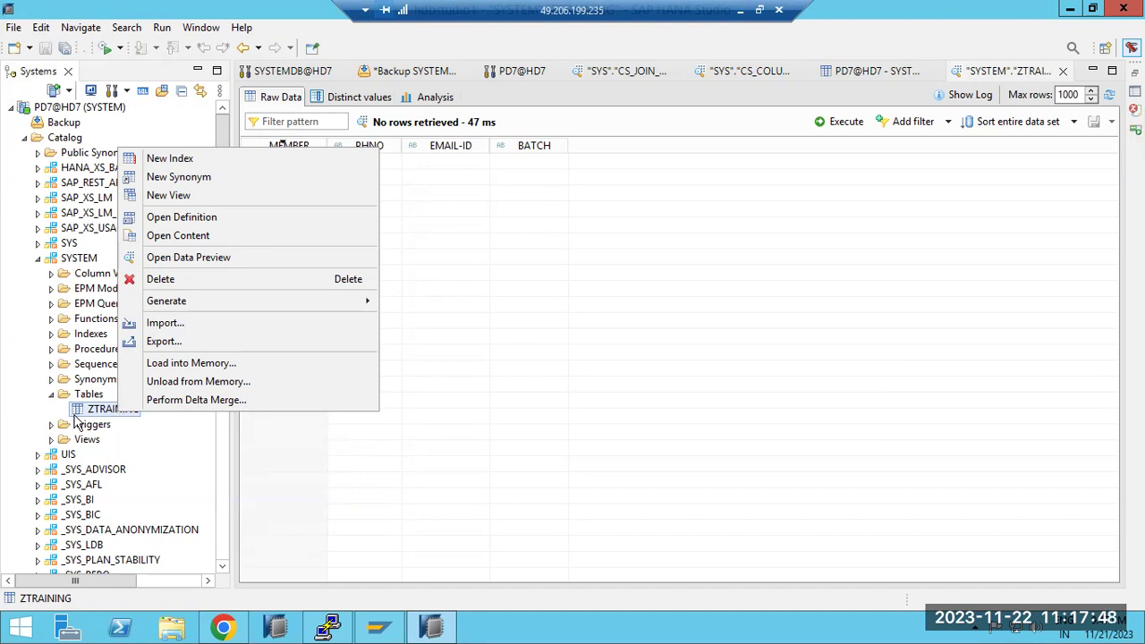
{"action": "left_click", "coordinate": [172, 385]}
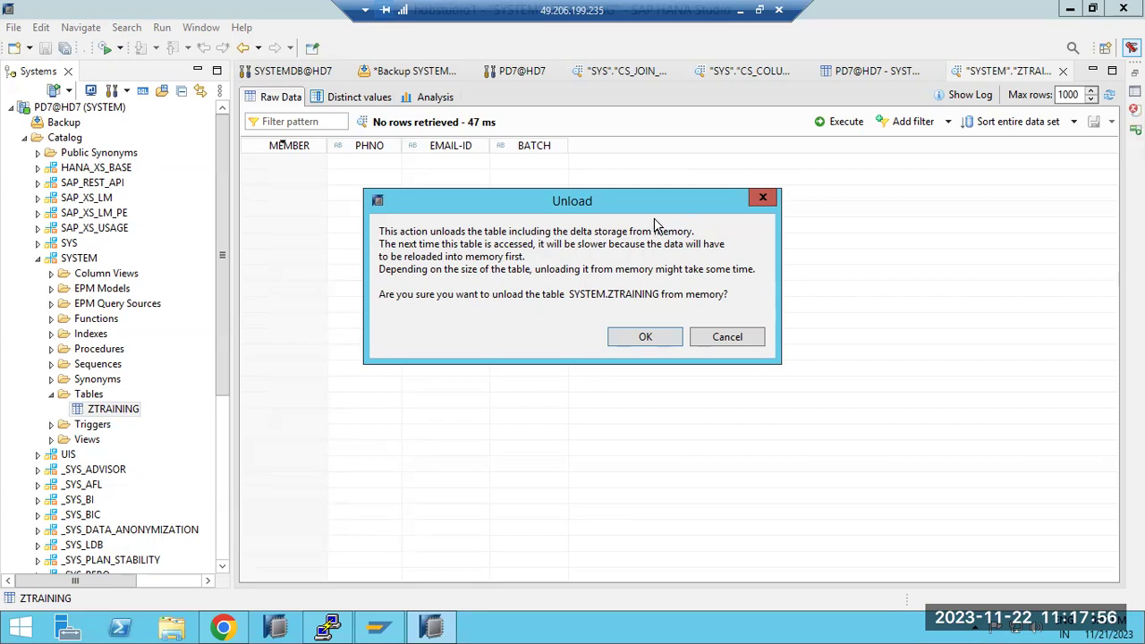
Switch to Paint and draw a wide rectangle with a second rectangle of about 310 × 247 px below it
{"action": "left_click", "coordinate": [739, 10]}
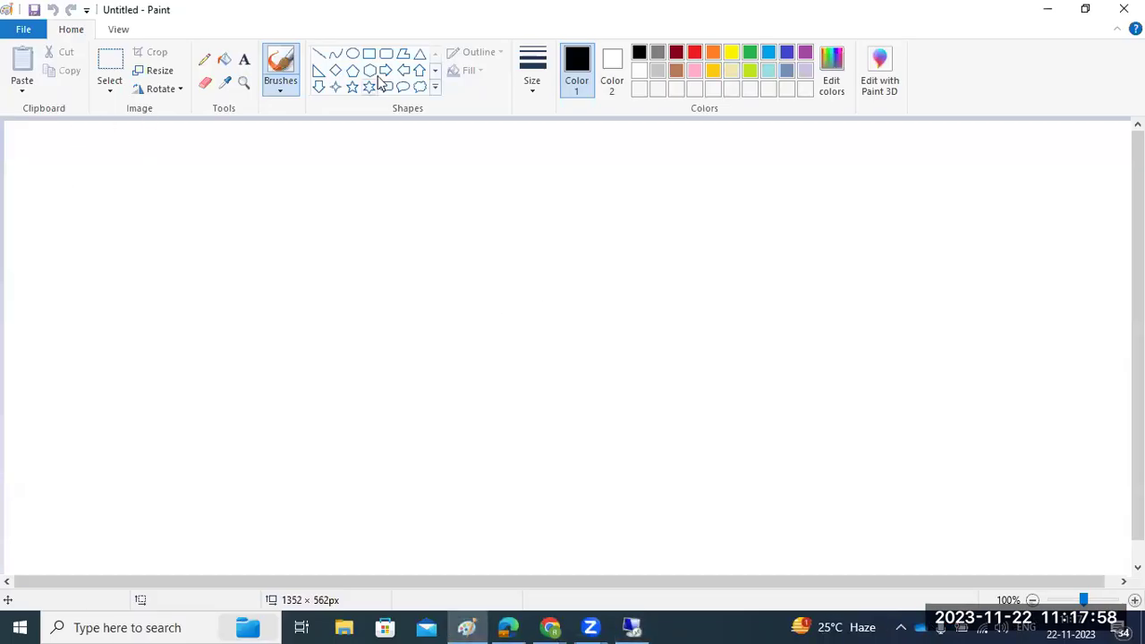
{"action": "left_click", "coordinate": [368, 53]}
{"action": "left_click_drag", "start_coordinate": [355, 161], "coordinate": [792, 266]}
{"action": "left_click_drag", "start_coordinate": [449, 347], "coordinate": [709, 554]}
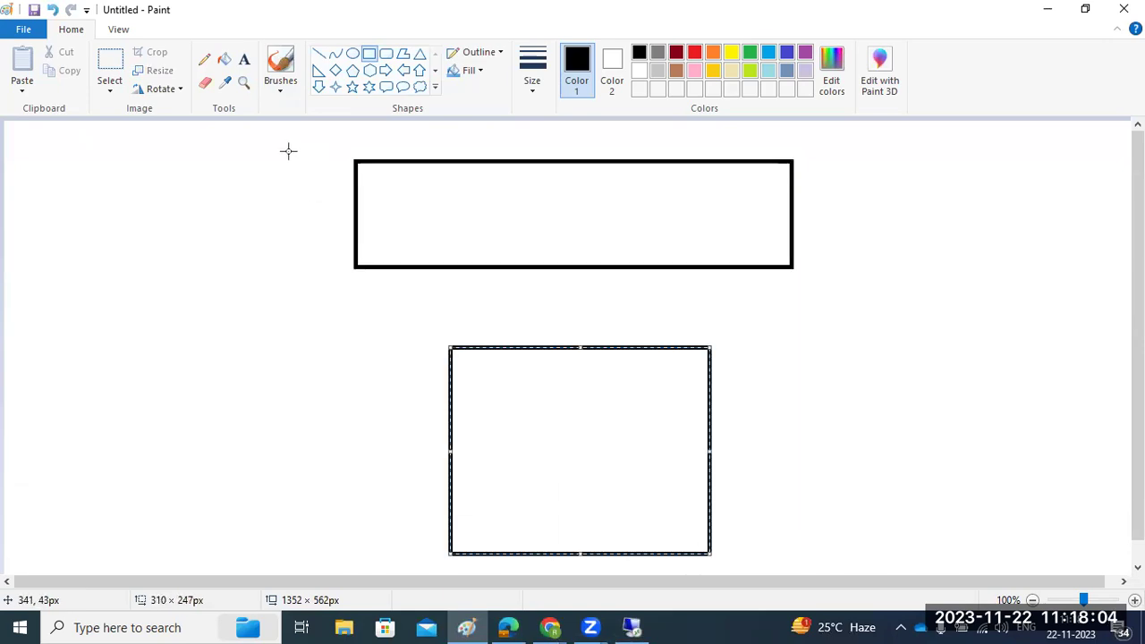
Label the lower rectangle with the text /hana/data and, on a second line, /hana/log
{"action": "left_click", "coordinate": [244, 59]}
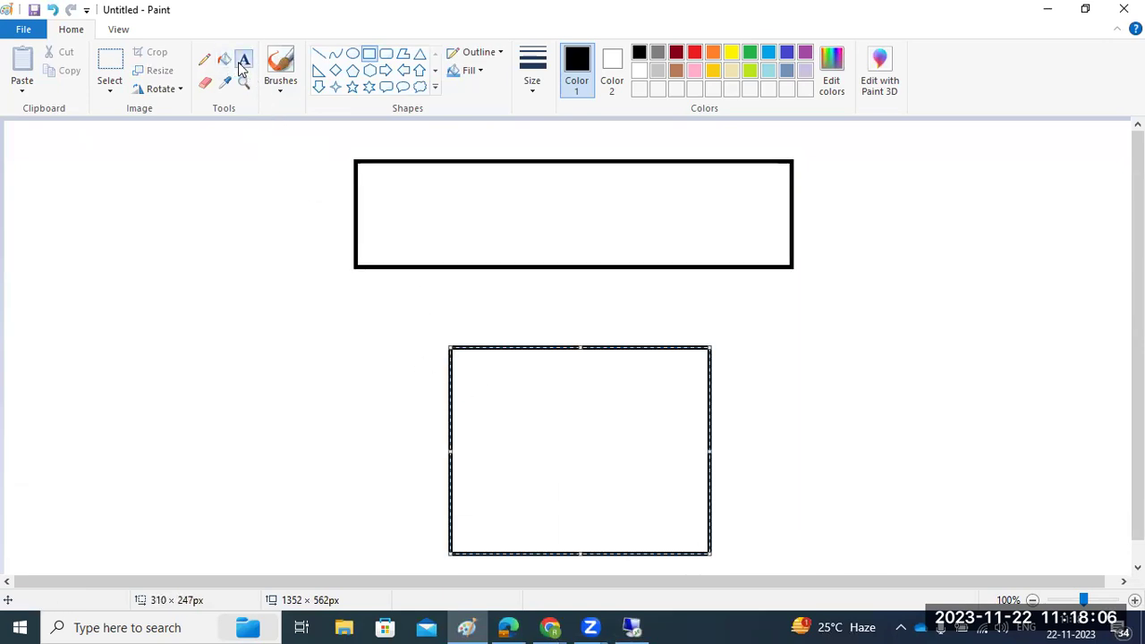
{"action": "left_click", "coordinate": [480, 392]}
{"action": "type", "text": "/"}
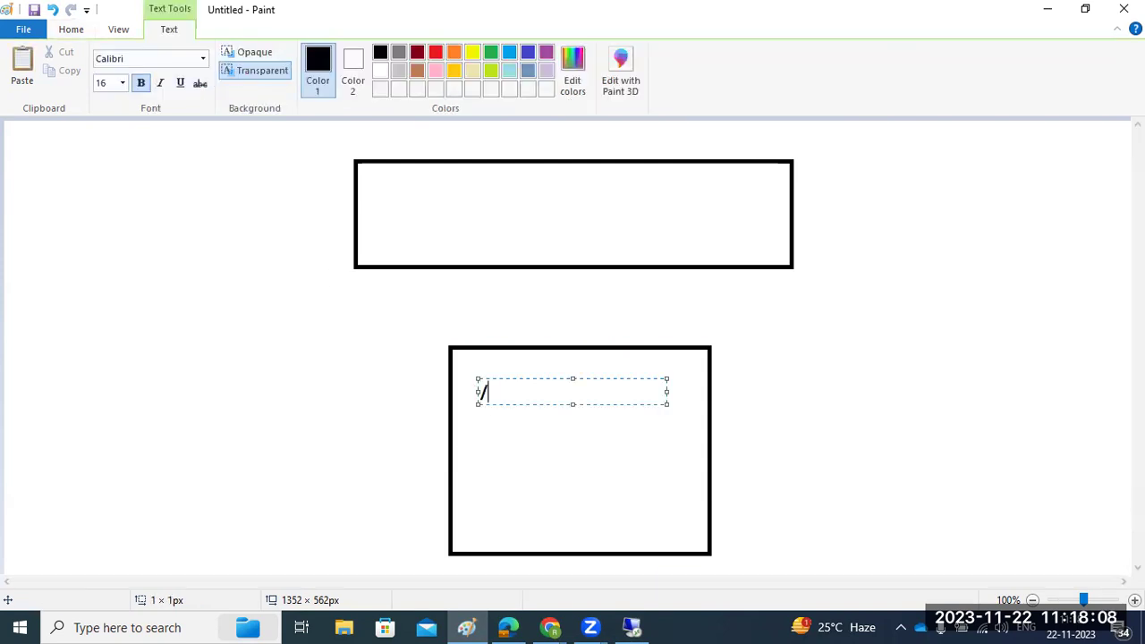
{"action": "type", "text": "hana/data"}
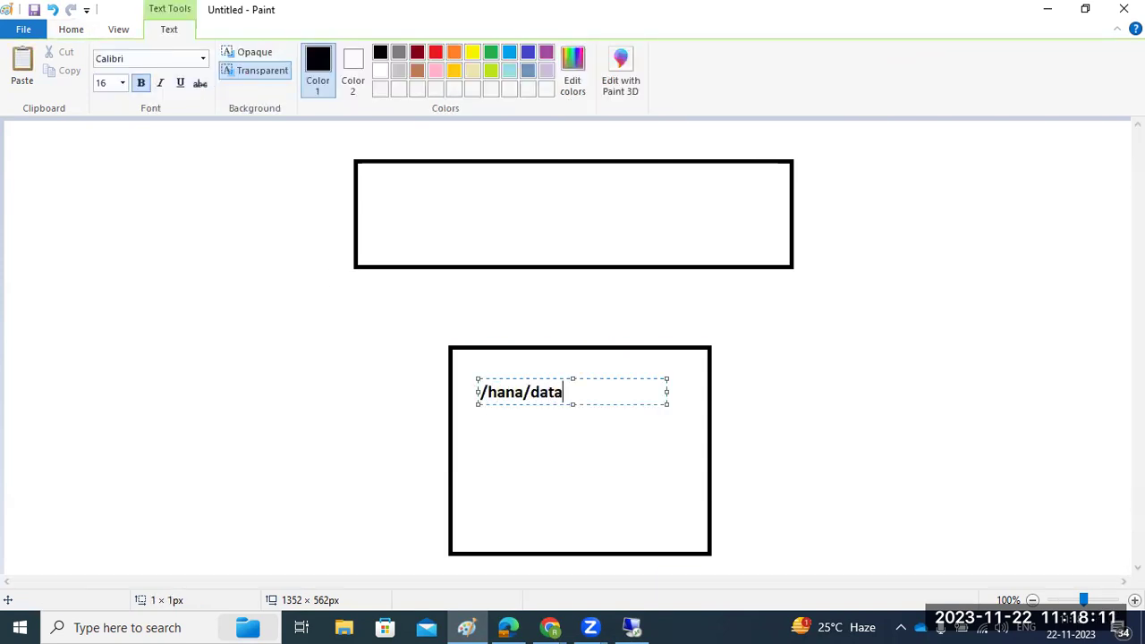
{"action": "key", "text": "Return"}
{"action": "type", "text": "/h"}
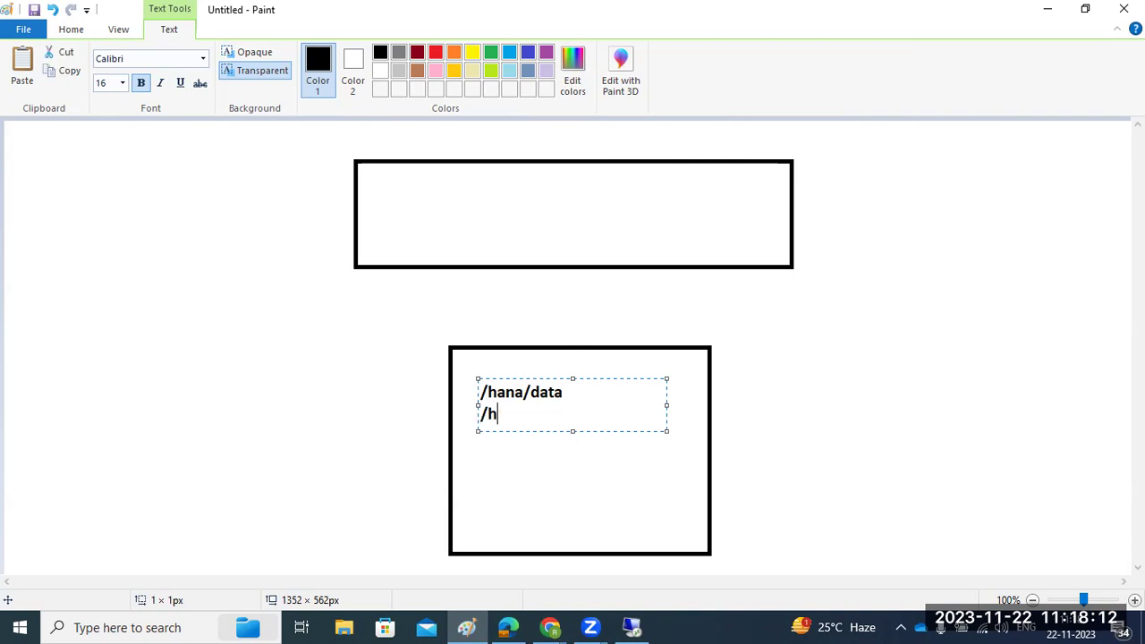
{"action": "type", "text": "ana/log"}
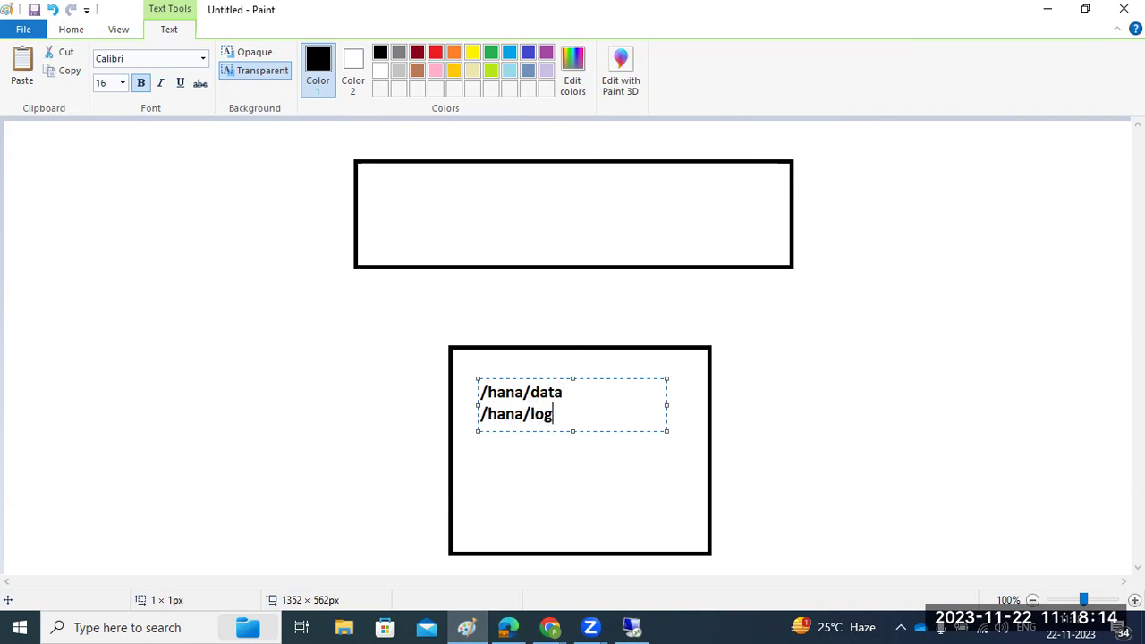
Label the upper rectangle with the text RAM
{"action": "left_click", "coordinate": [444, 217]}
{"action": "left_click", "coordinate": [443, 217]}
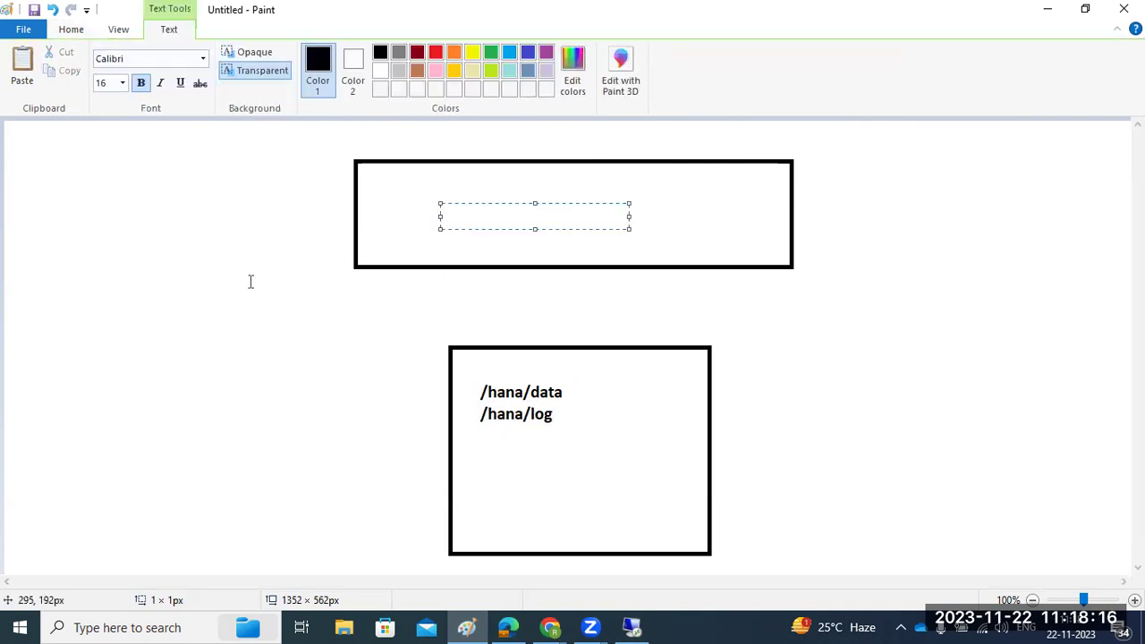
{"action": "type", "text": "RAM"}
{"action": "left_click", "coordinate": [64, 136]}
Draw an arrow from /hana/data up to RAM and a line from RAM back down to the lower rectangle
{"action": "left_click", "coordinate": [318, 54]}
{"action": "mouse_move", "coordinate": [574, 391]}
{"action": "left_mouse_down"}
{"action": "mouse_move", "coordinate": [487, 224]}
{"action": "mouse_move", "coordinate": [476, 242]}
{"action": "mouse_move", "coordinate": [485, 222]}
{"action": "left_mouse_up"}
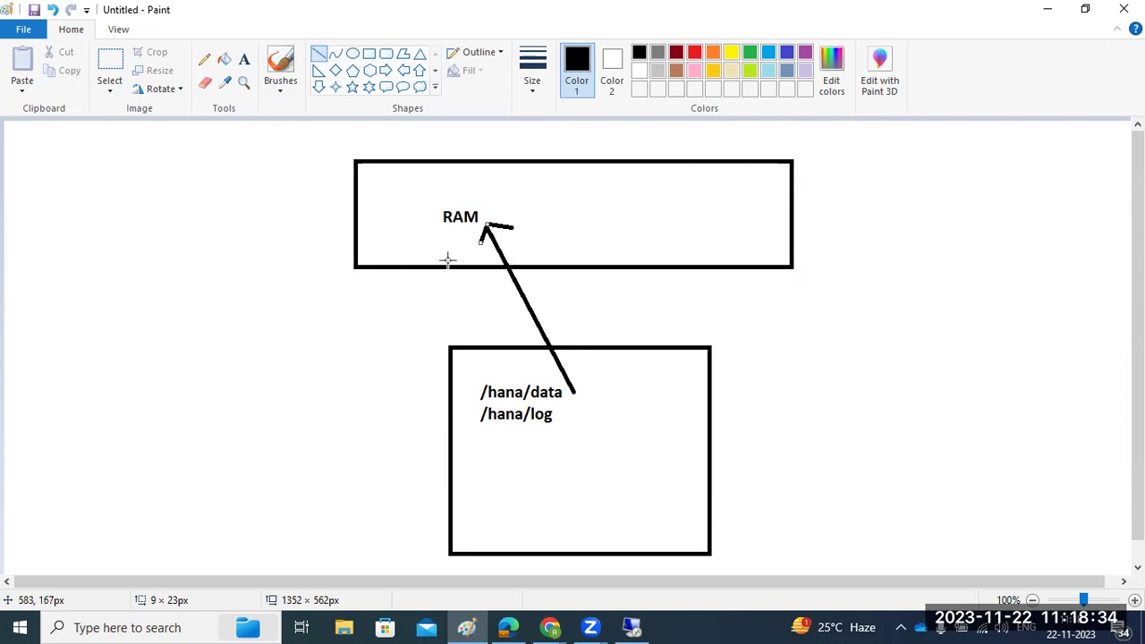
{"action": "mouse_move", "coordinate": [442, 228]}
{"action": "left_mouse_down"}
{"action": "mouse_move", "coordinate": [481, 383]}
{"action": "mouse_move", "coordinate": [496, 371]}
{"action": "mouse_move", "coordinate": [485, 385]}
{"action": "mouse_move", "coordinate": [465, 373]}
{"action": "left_mouse_up"}
Switch back to the SAP HANA Studio session, unload ZTRAINING from memory, and perform a delta merge on it
{"action": "left_click", "coordinate": [632, 627]}
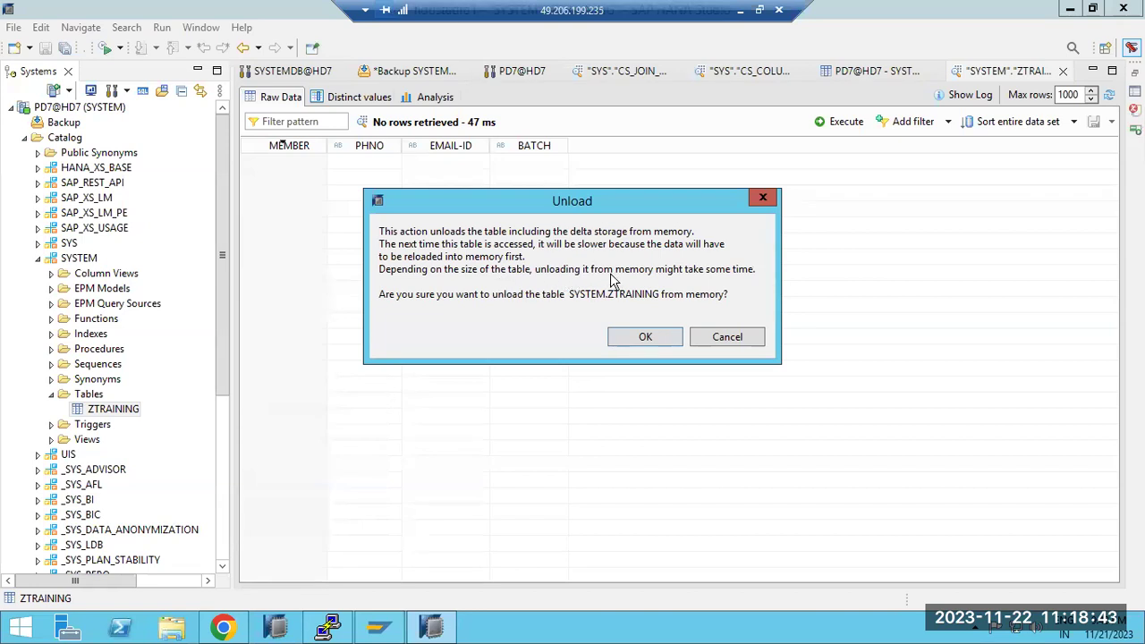
{"action": "left_click", "coordinate": [644, 338]}
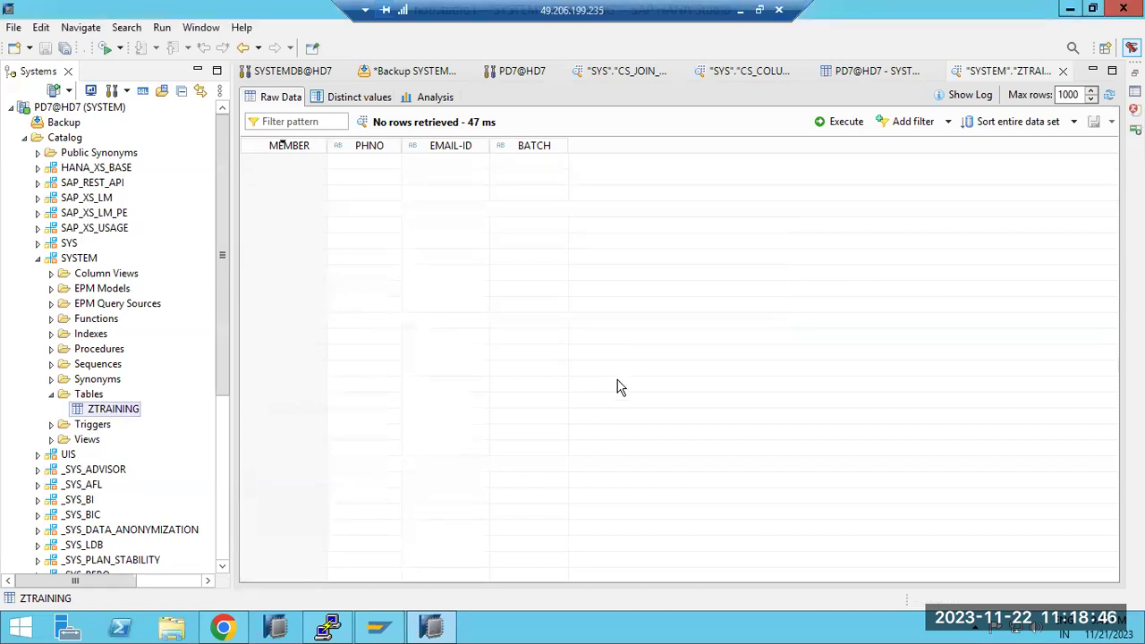
{"action": "right_click", "coordinate": [100, 410]}
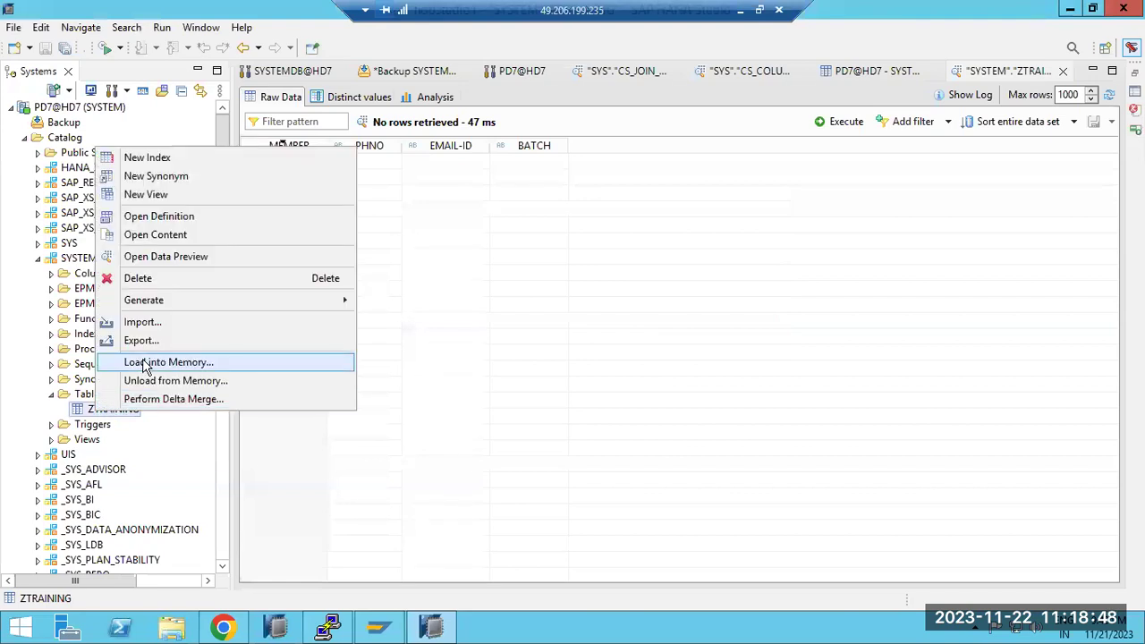
{"action": "left_click", "coordinate": [150, 401]}
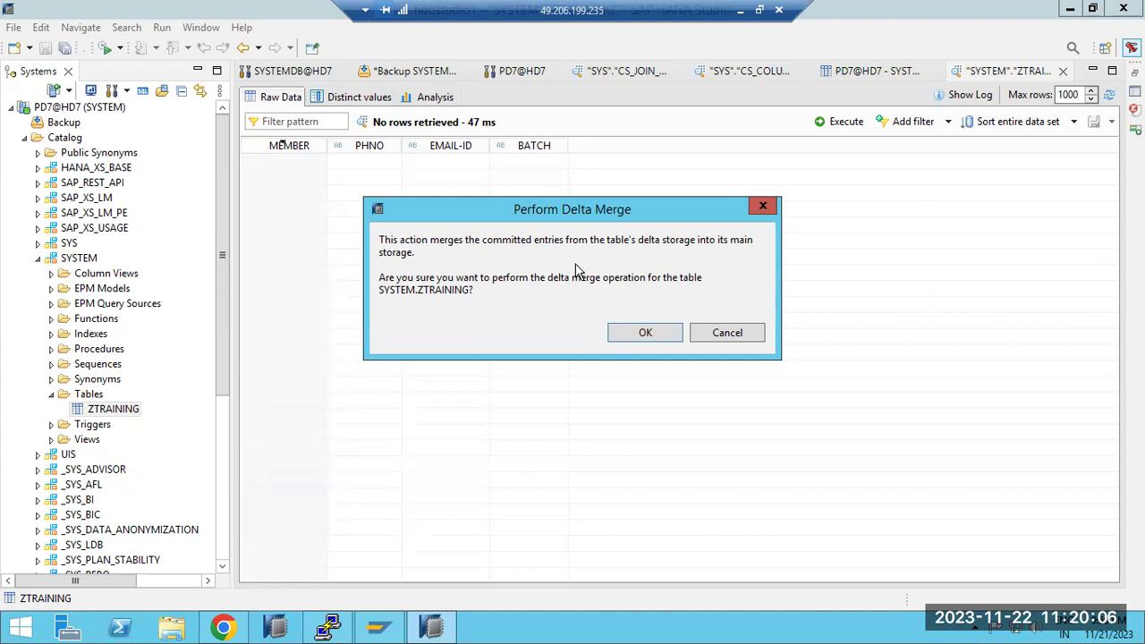
{"action": "left_click", "coordinate": [645, 334]}
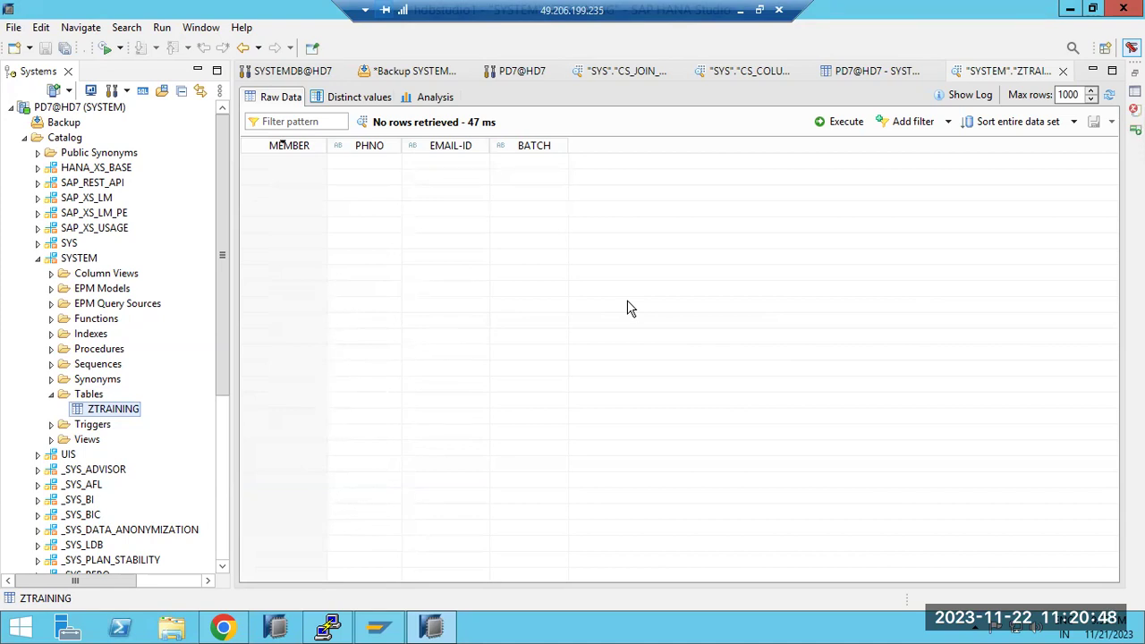
Perform the delta merge on the ZTRAINING table a second time
{"action": "left_click", "coordinate": [130, 408], "text": "ctrl"}
{"action": "left_click", "coordinate": [112, 412]}
{"action": "right_click", "coordinate": [112, 412]}
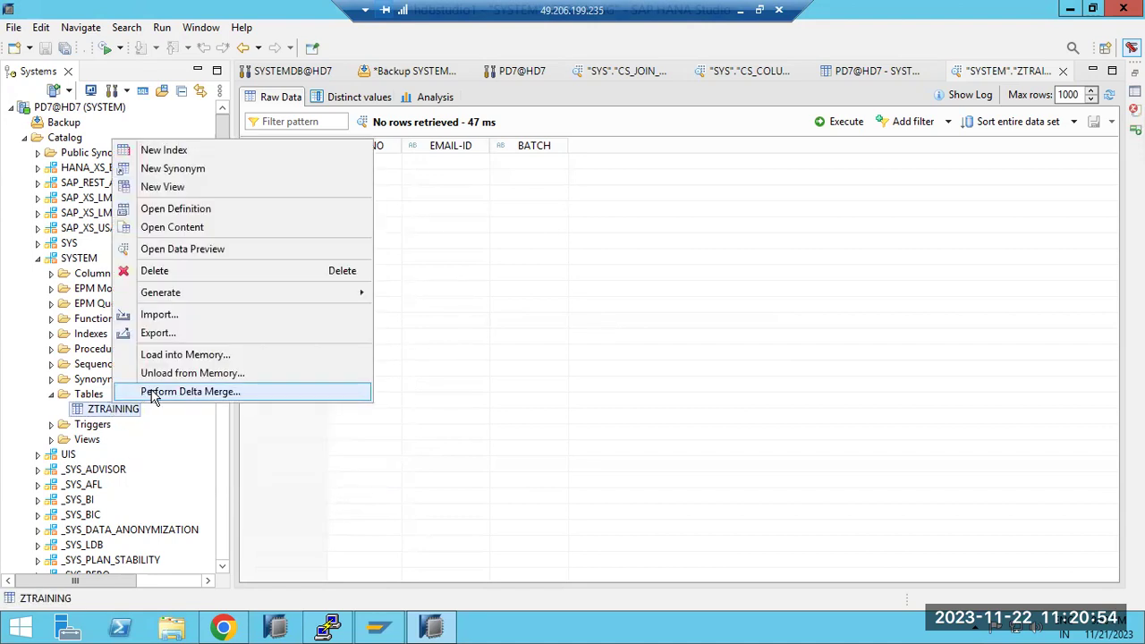
{"action": "left_click", "coordinate": [153, 397]}
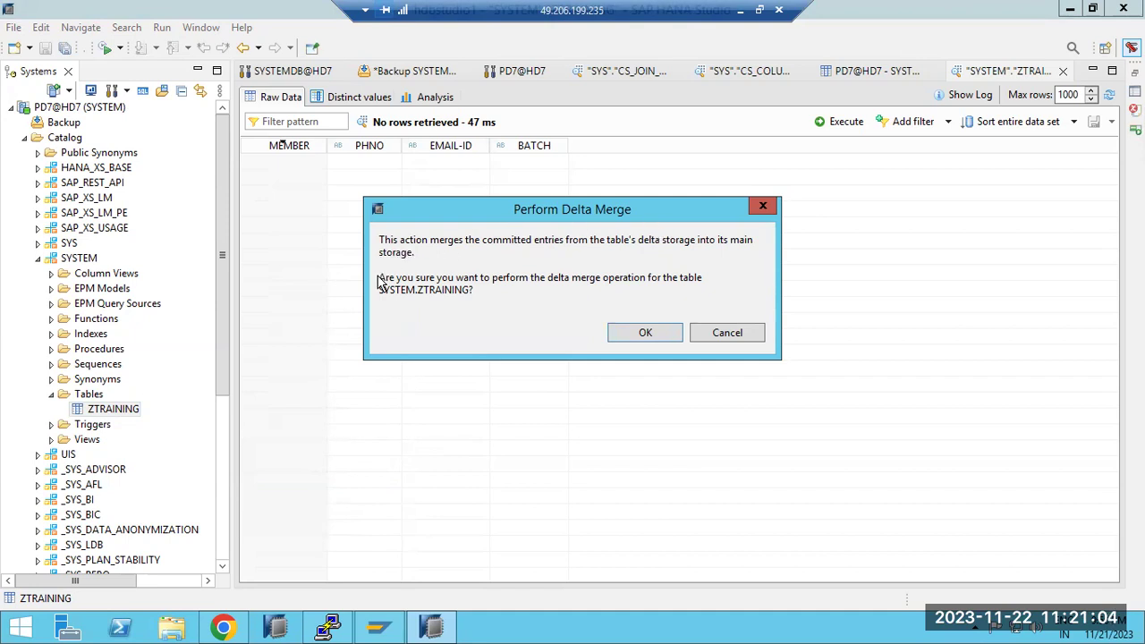
{"action": "left_click", "coordinate": [640, 338]}
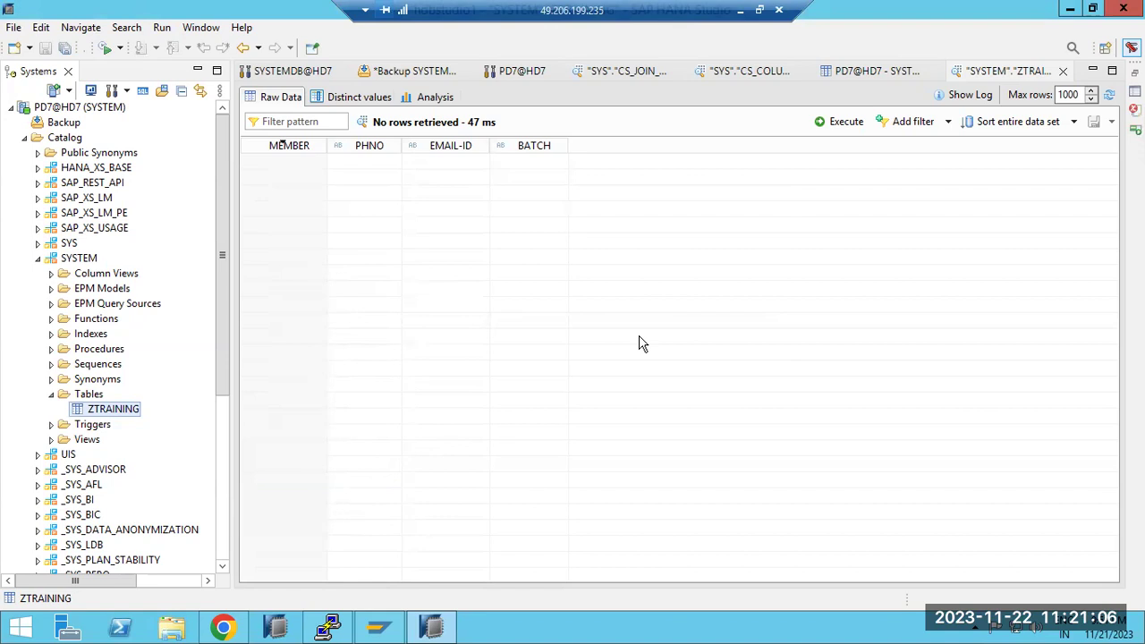
Review the delete options for the ZTRAINING table and cancel without deleting it
{"action": "right_click", "coordinate": [94, 410]}
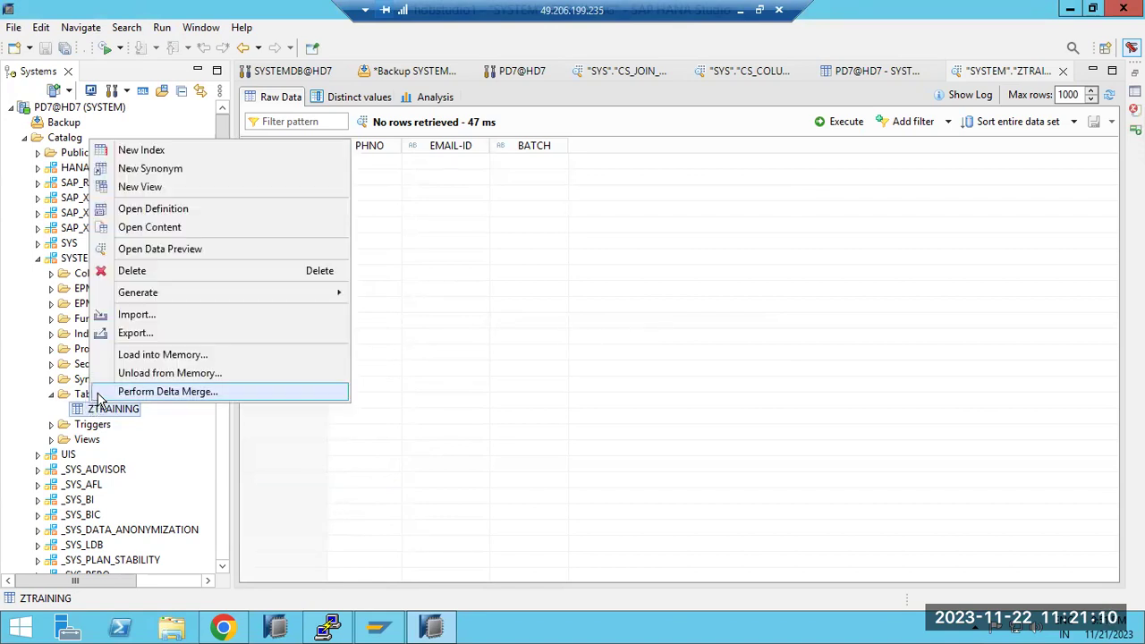
{"action": "left_click", "coordinate": [129, 270]}
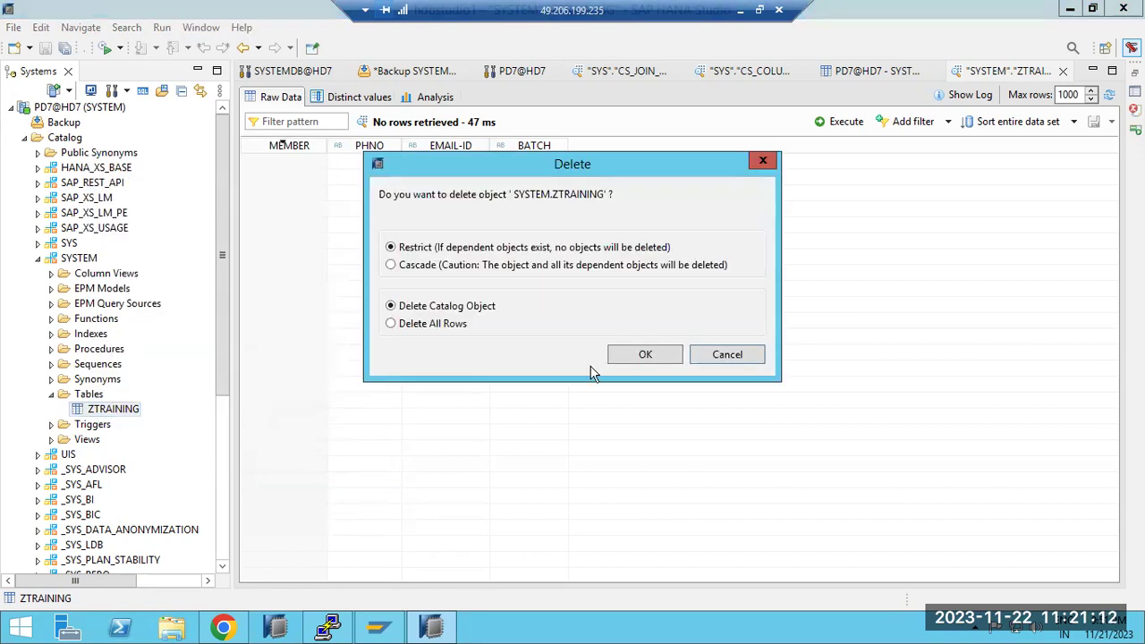
{"action": "left_click", "coordinate": [733, 356]}
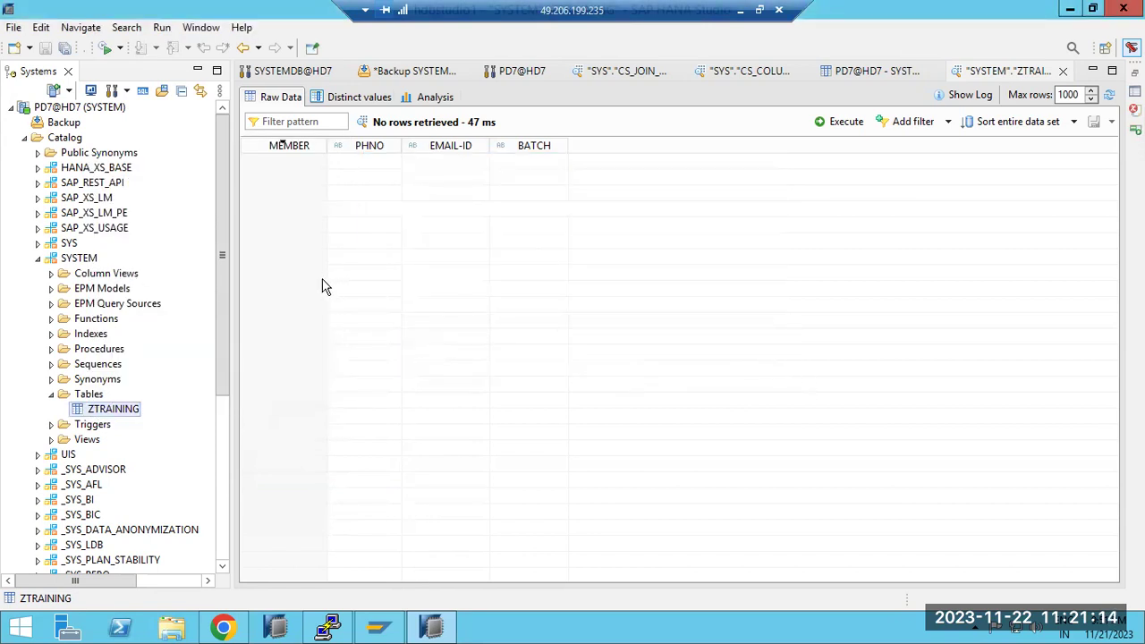
Collapse the SYSTEM schema, then collapse and re-expand the PD7 Catalog folder to show its schemas
{"action": "left_click", "coordinate": [38, 259]}
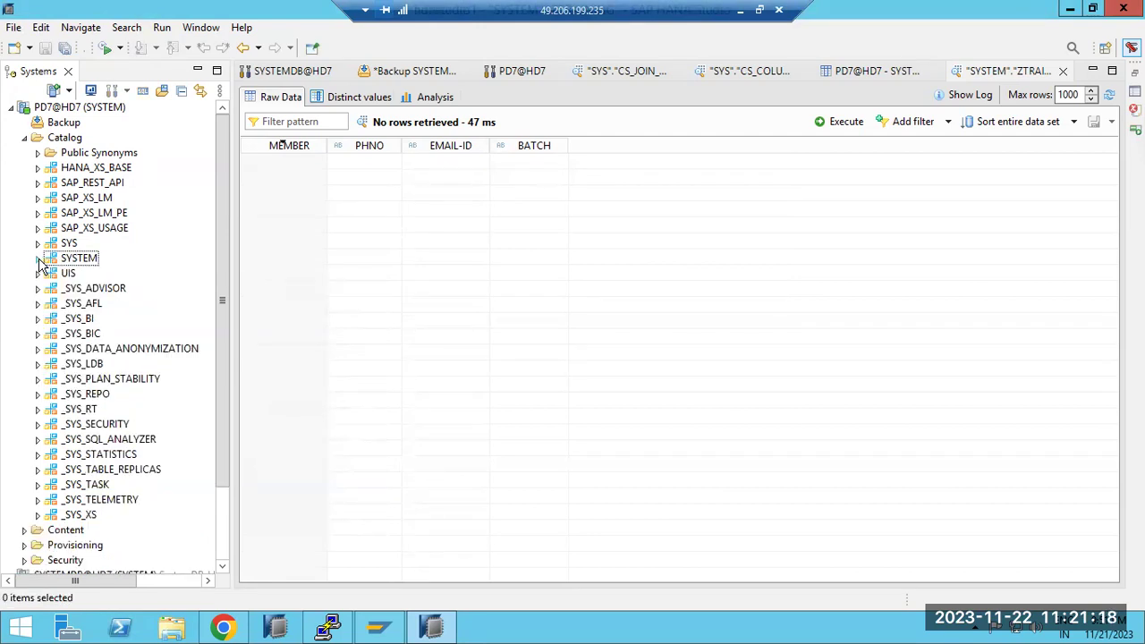
{"action": "left_click", "coordinate": [24, 138]}
{"action": "left_click", "coordinate": [24, 138]}
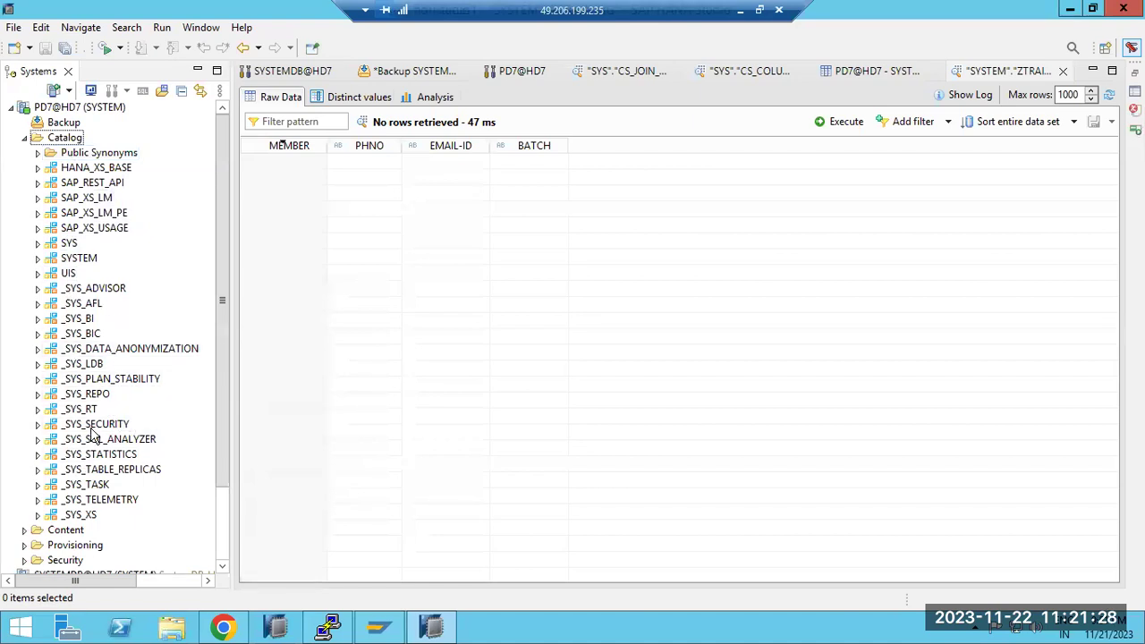
Collapse the PD7 Catalog folder and create a package named SAPTRAINING under the PD7 Content folder
{"action": "left_click", "coordinate": [24, 138]}
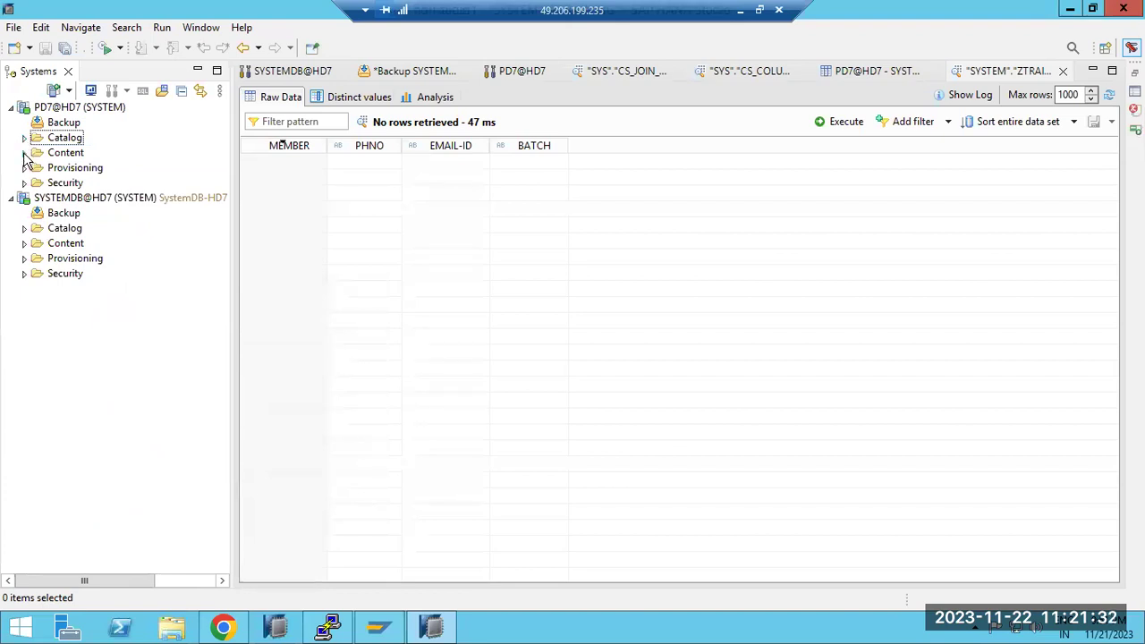
{"action": "left_click", "coordinate": [24, 153]}
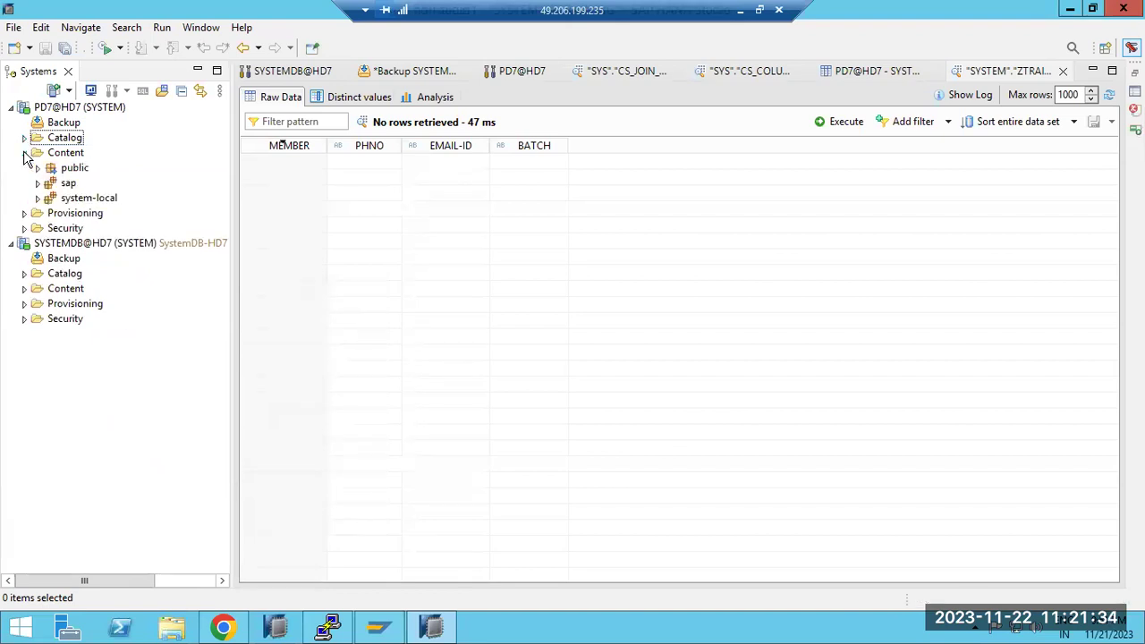
{"action": "left_click", "coordinate": [64, 153]}
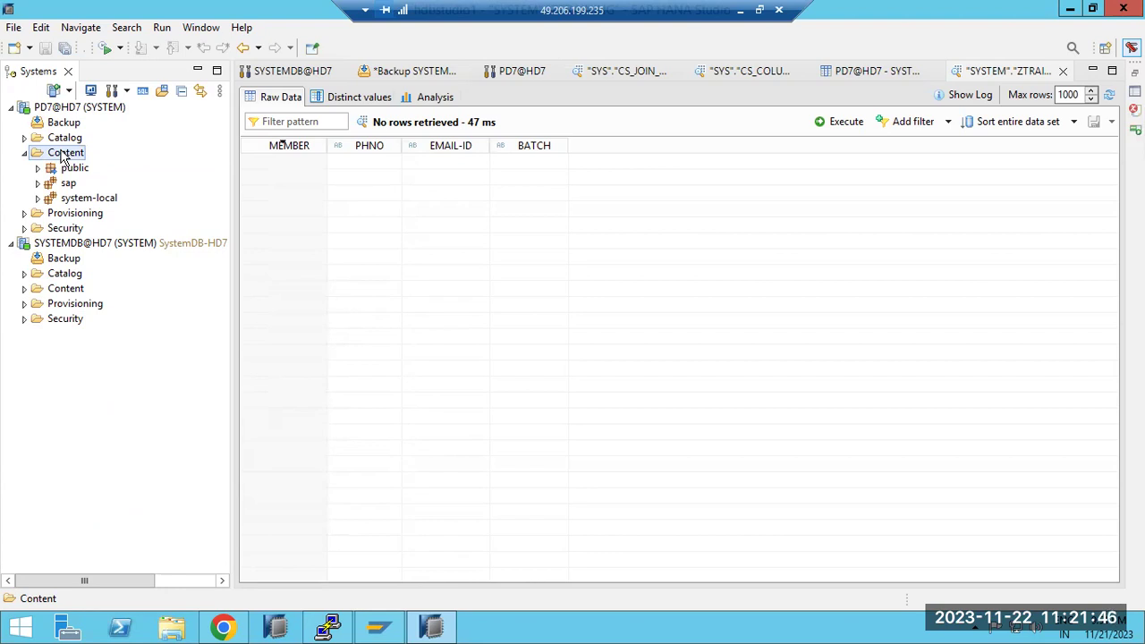
{"action": "right_click", "coordinate": [63, 157]}
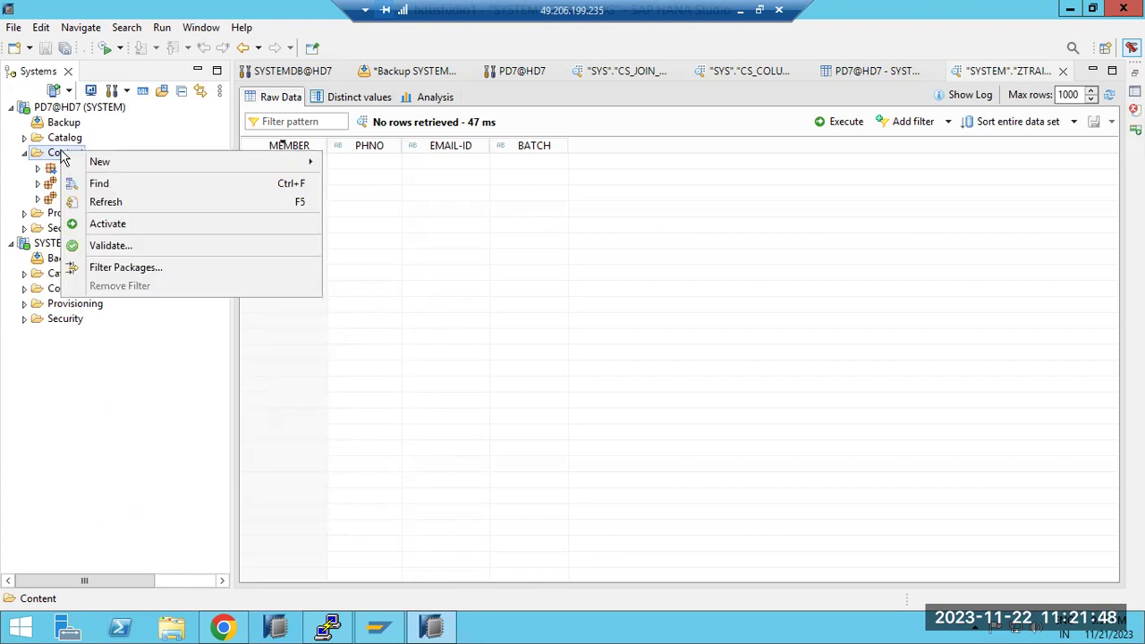
{"action": "mouse_move", "coordinate": [261, 165]}
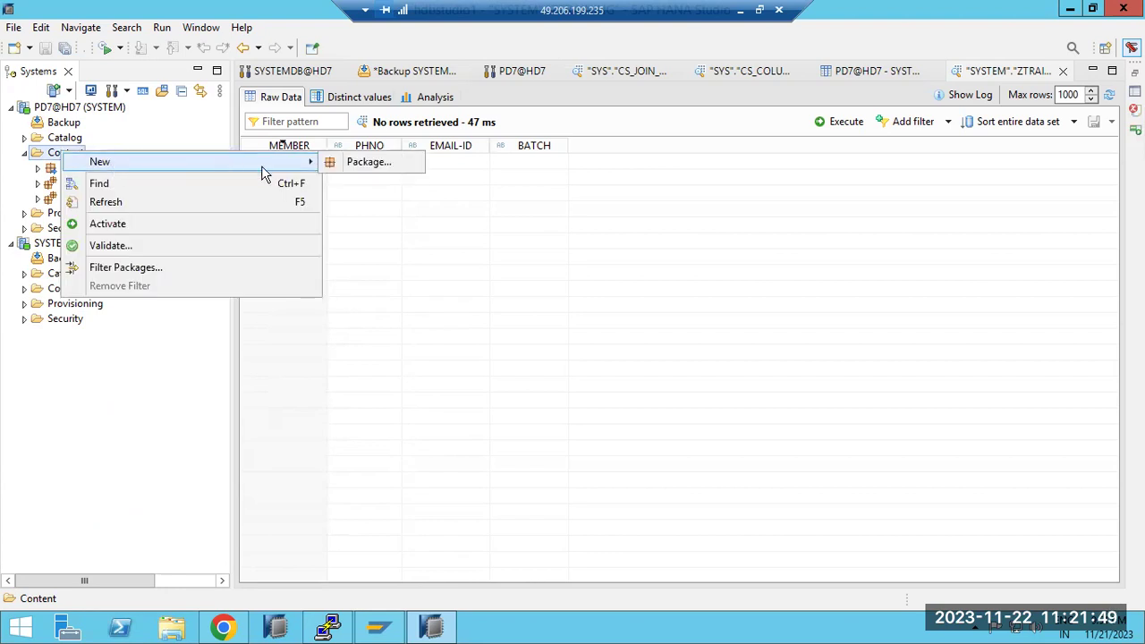
{"action": "left_click", "coordinate": [367, 163]}
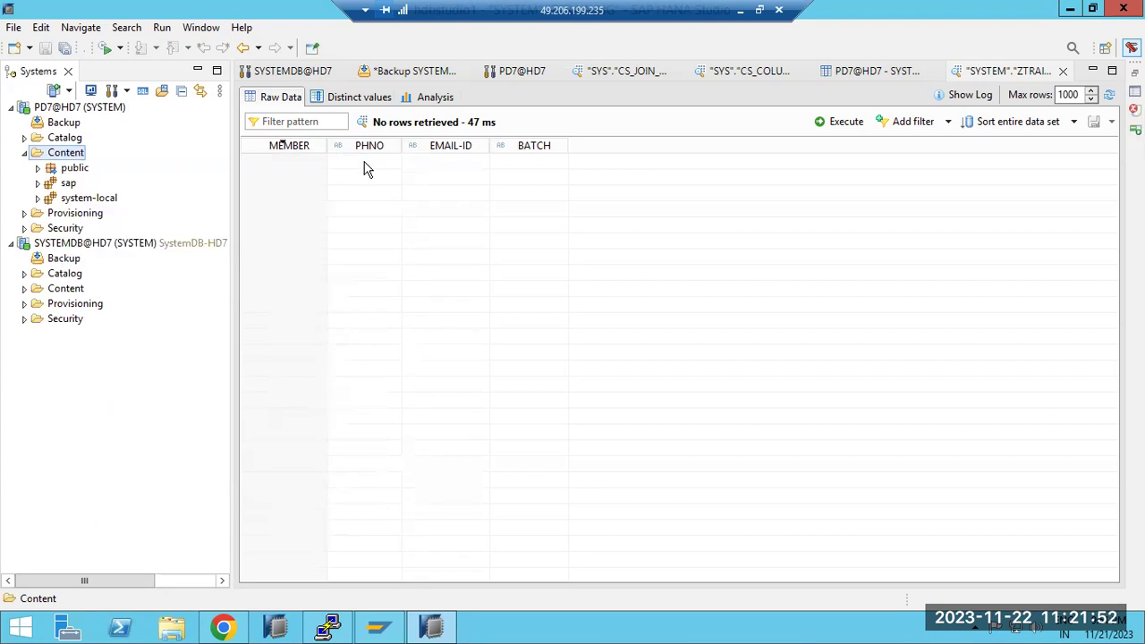
{"action": "type", "text": "SAPTR"}
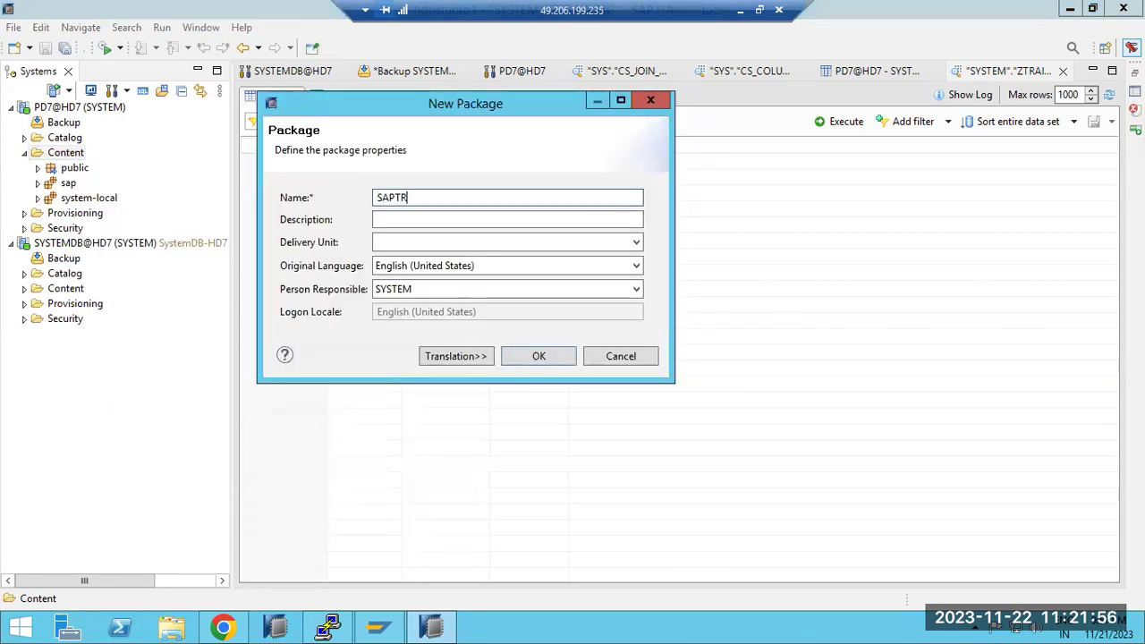
{"action": "type", "text": "AINING"}
{"action": "left_click", "coordinate": [533, 358]}
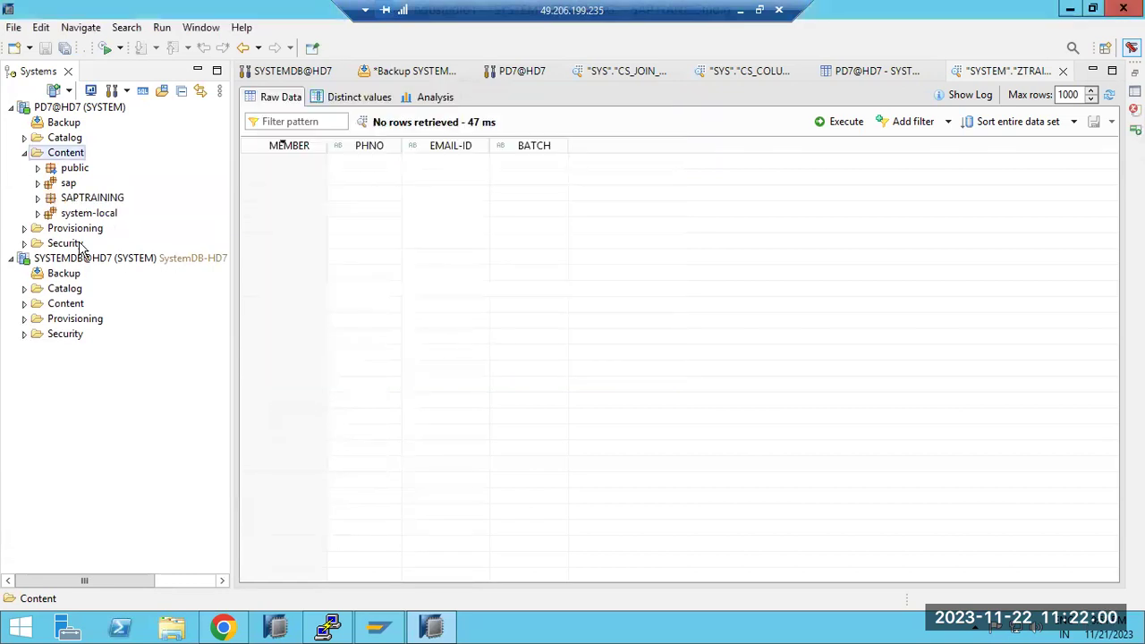
Review the object types that can be created in the SAPTRAINING package, then collapse the Content folder
{"action": "left_click", "coordinate": [77, 202]}
{"action": "right_click", "coordinate": [77, 205]}
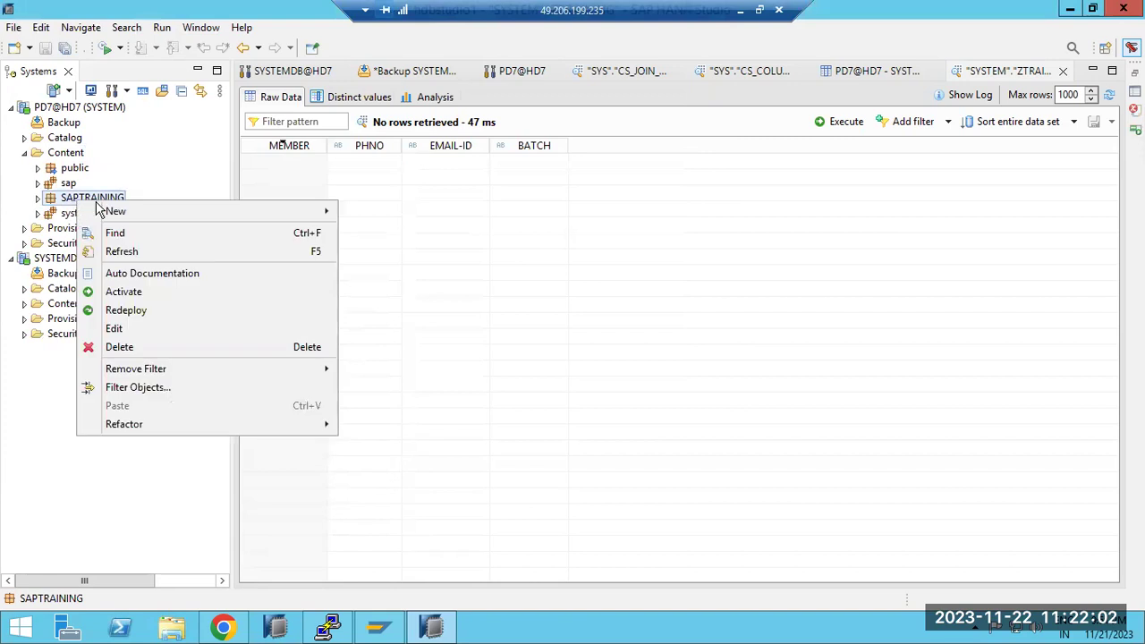
{"action": "mouse_move", "coordinate": [228, 212]}
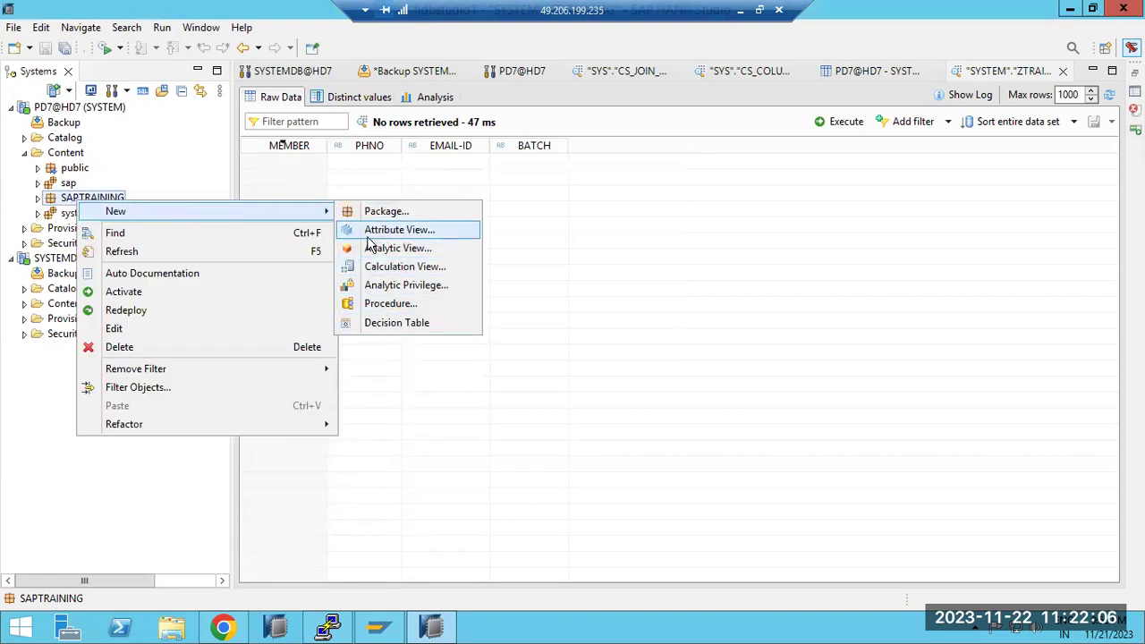
{"action": "left_click", "coordinate": [26, 155]}
{"action": "left_click", "coordinate": [49, 157]}
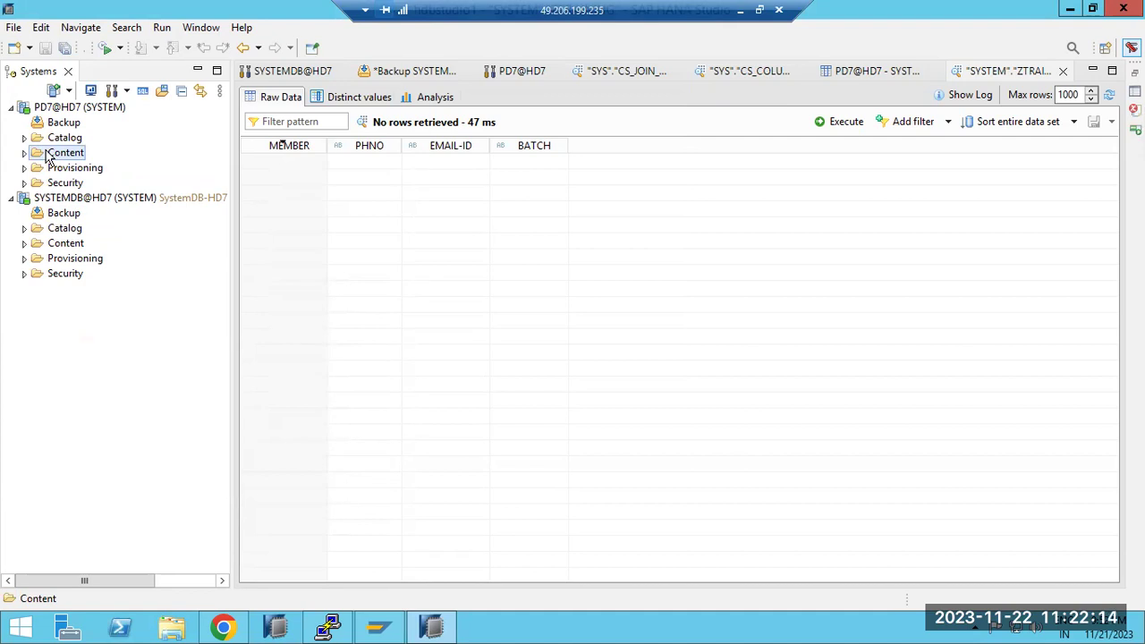
Expand the PD7 Provisioning folder, examine Remote Sources, and select Smart Data Access
{"action": "left_click", "coordinate": [47, 170]}
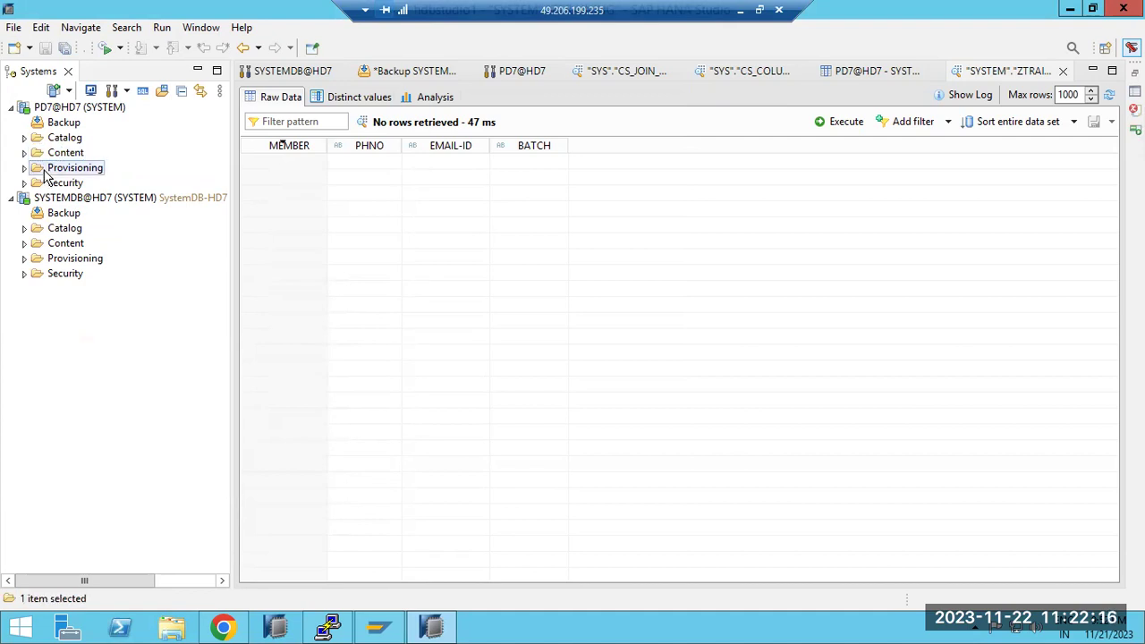
{"action": "left_click", "coordinate": [25, 170]}
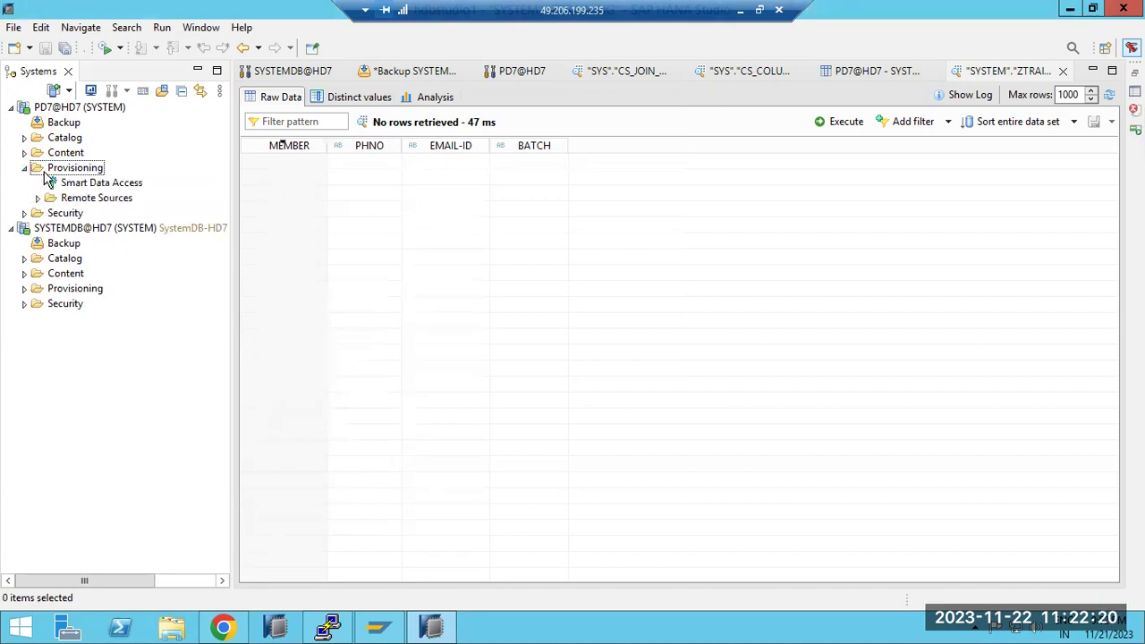
{"action": "left_click", "coordinate": [38, 197]}
{"action": "left_click", "coordinate": [48, 173]}
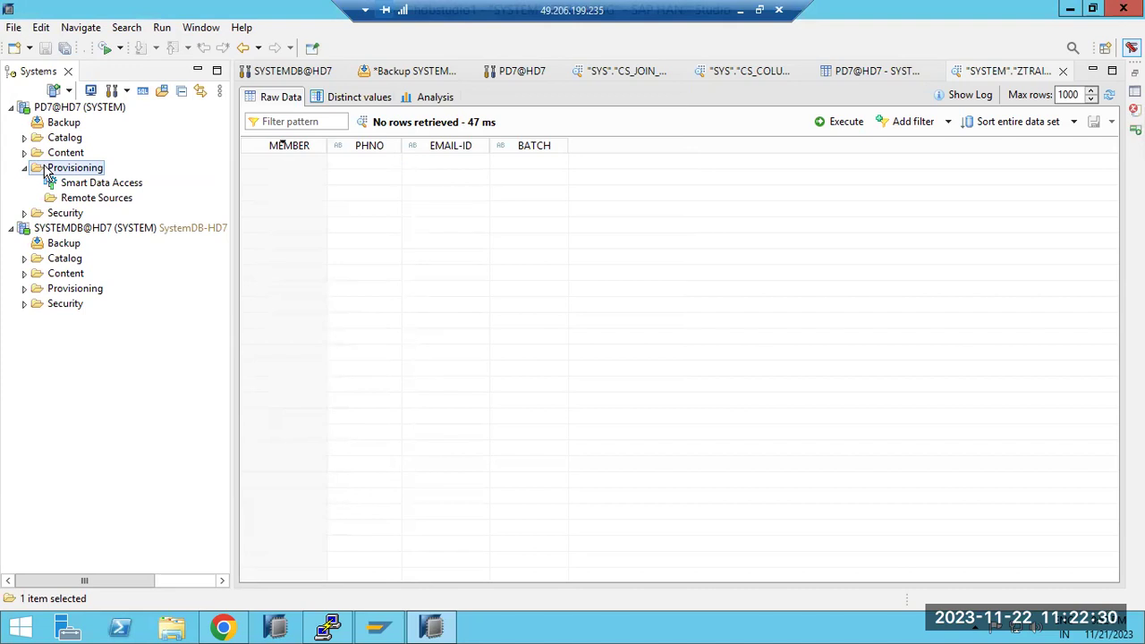
{"action": "left_click", "coordinate": [59, 184]}
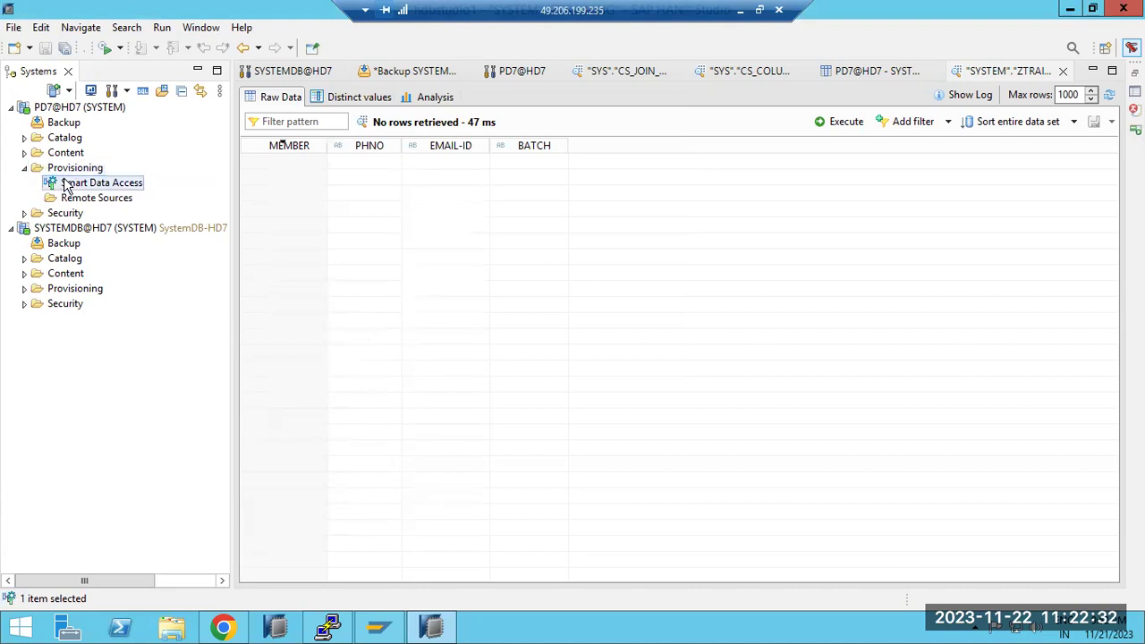
Switch to Paint and undo the RAM and /hana/data diagram until the canvas is blank
{"action": "key", "text": "alt+Tab"}
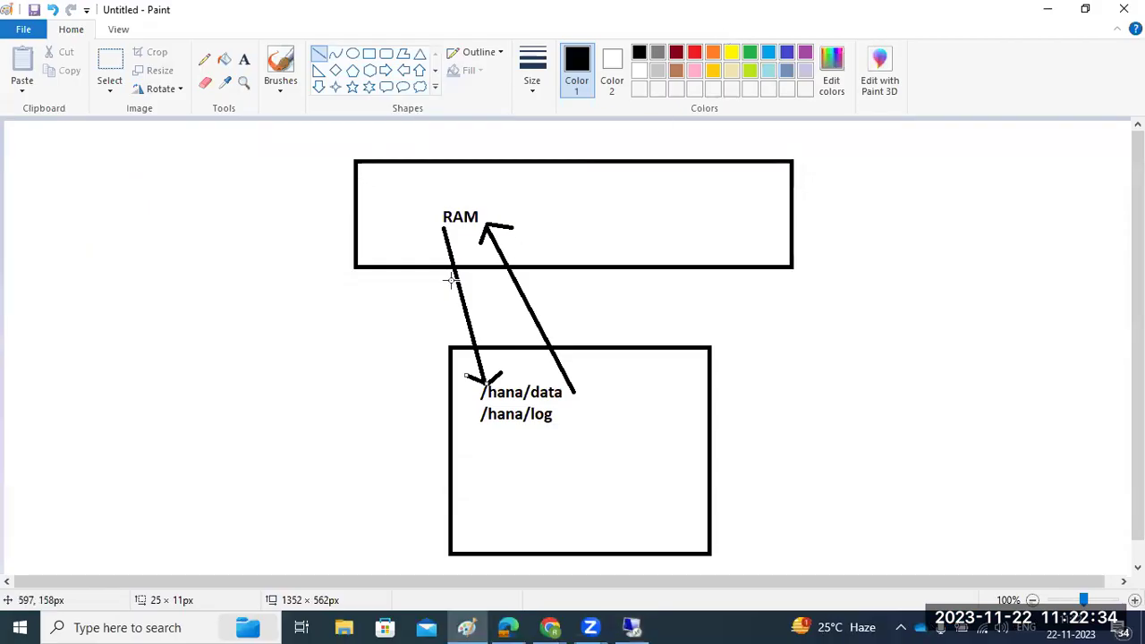
{"action": "key", "text": "ctrl+z"}
{"action": "key", "text": "ctrl+z"}
{"action": "key", "text": "ctrl+z"}
{"action": "key", "text": "ctrl+z"}
{"action": "key", "text": "ctrl+z"}
{"action": "key", "text": "ctrl+z"}
{"action": "key", "text": "ctrl+z"}
{"action": "key", "text": "ctrl+z"}
{"action": "key", "text": "ctrl+z"}
{"action": "key", "text": "ctrl+z"}
{"action": "key", "text": "ctrl+z"}
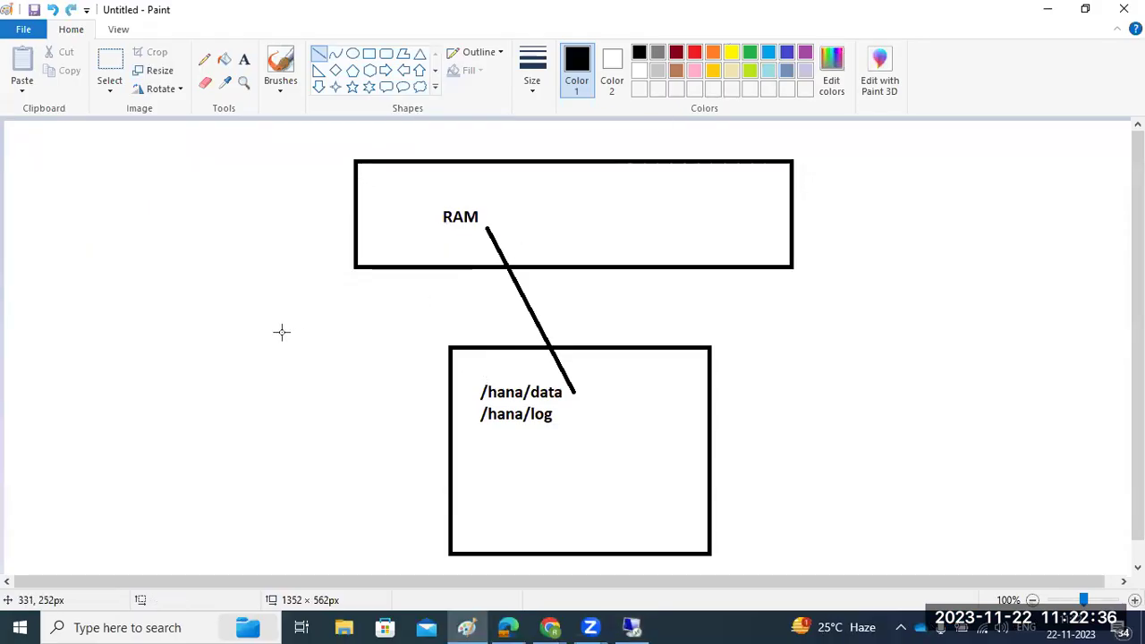
Draw four black rectangles near the canvas corners, with the upper-left one about 217 × 119 px and the lower-left one about 172 × 110 px
{"action": "left_click", "coordinate": [369, 53]}
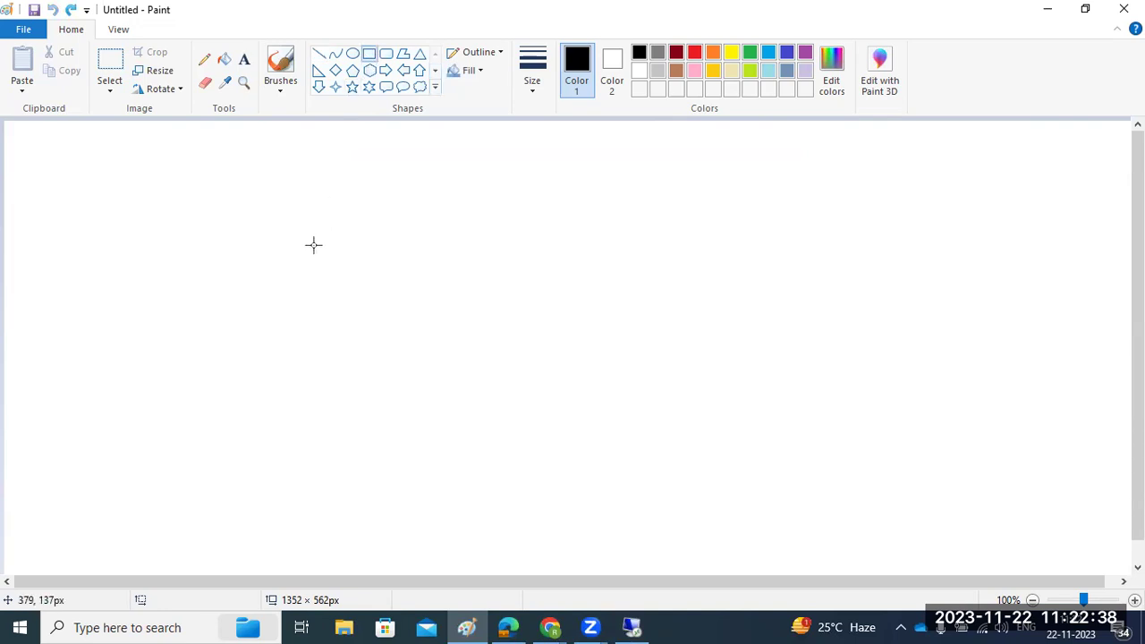
{"action": "mouse_move", "coordinate": [72, 161]}
{"action": "left_mouse_down"}
{"action": "mouse_move", "coordinate": [189, 235]}
{"action": "mouse_move", "coordinate": [255, 260]}
{"action": "left_mouse_up"}
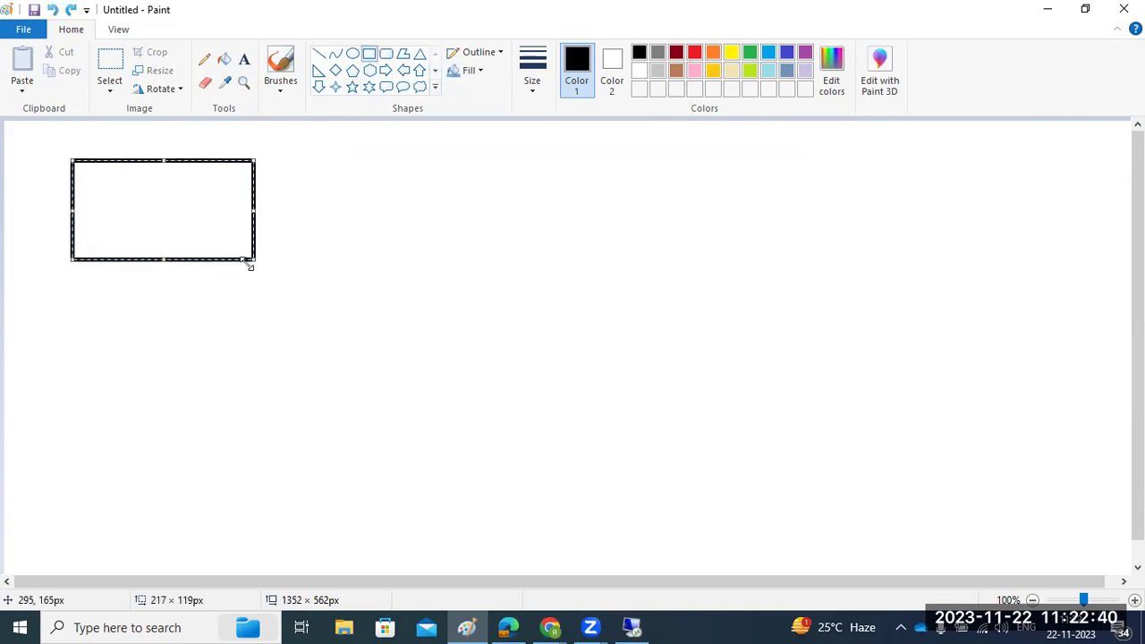
{"action": "mouse_move", "coordinate": [87, 422]}
{"action": "left_mouse_down"}
{"action": "mouse_move", "coordinate": [161, 479]}
{"action": "mouse_move", "coordinate": [235, 514]}
{"action": "left_mouse_up"}
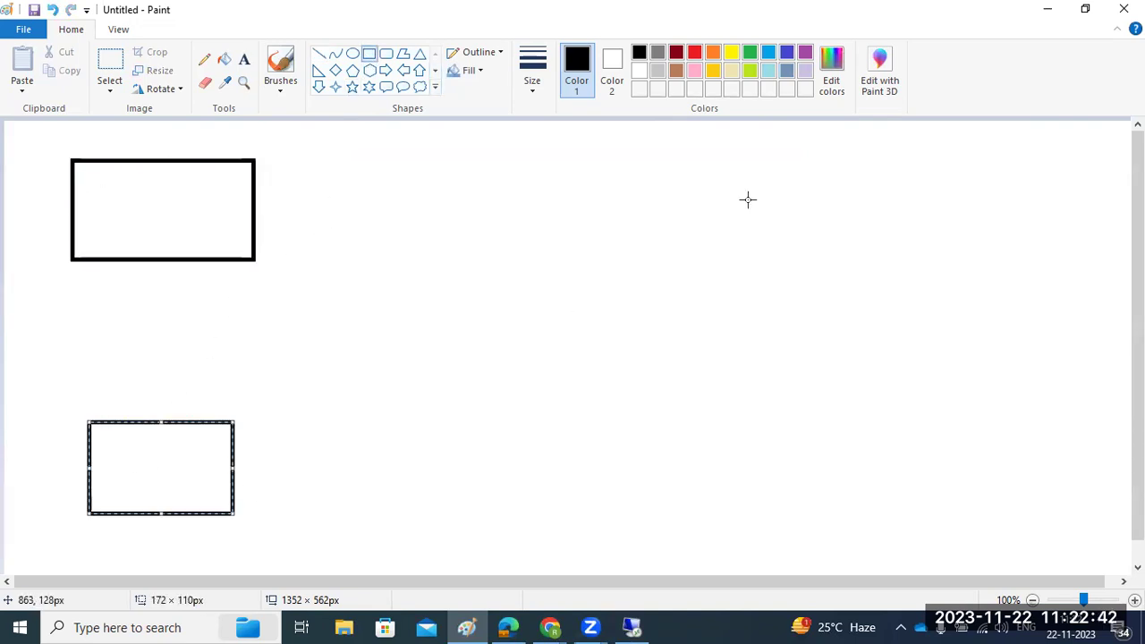
{"action": "left_click_drag", "start_coordinate": [742, 145], "coordinate": [920, 244]}
{"action": "left_click_drag", "start_coordinate": [777, 401], "coordinate": [975, 528]}
{"action": "left_click", "coordinate": [1104, 456]}
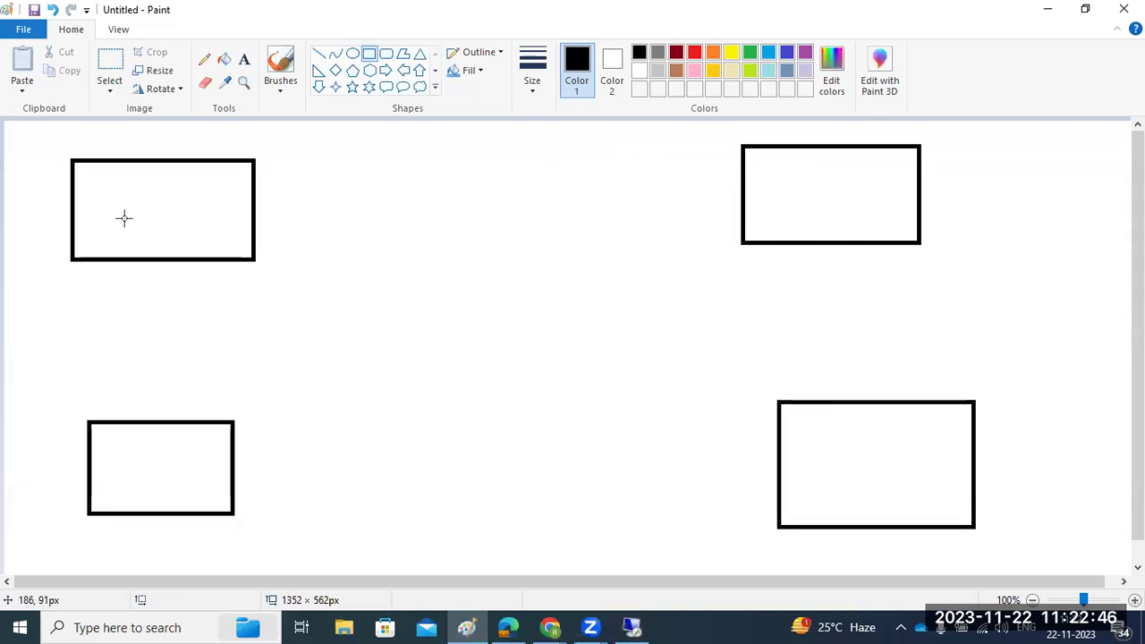
Label the upper-left rectangle SQL, the lower-left ORA, the upper-right DB2 and the lower-right SYBASE
{"action": "left_click", "coordinate": [242, 61]}
{"action": "left_click", "coordinate": [125, 189]}
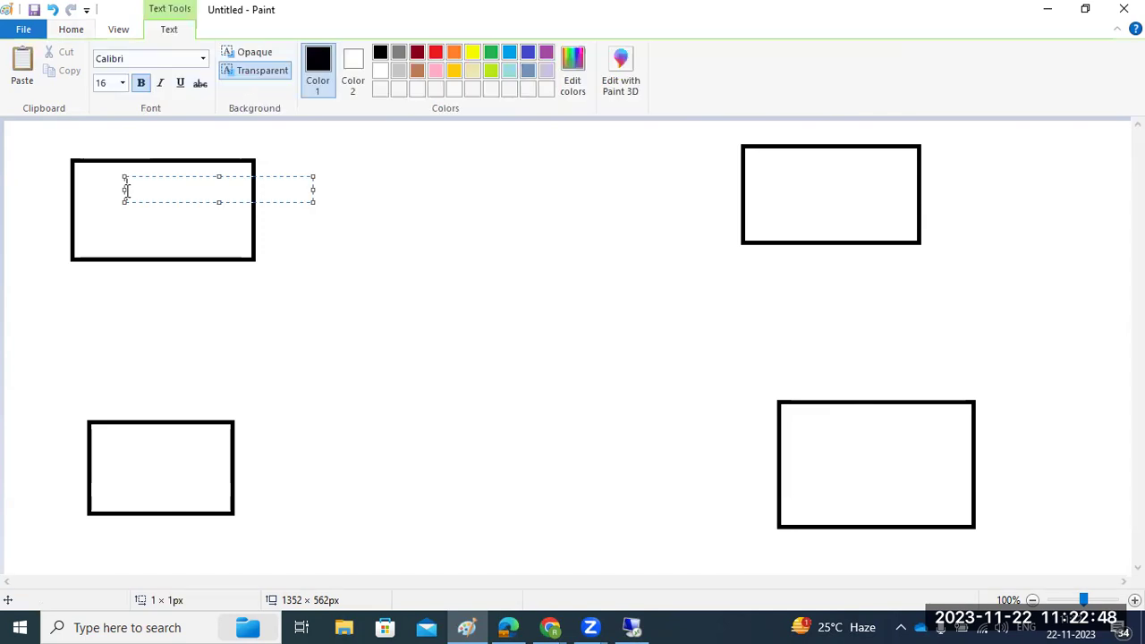
{"action": "type", "text": "SQL"}
{"action": "left_click", "coordinate": [107, 456]}
{"action": "left_click", "coordinate": [115, 453]}
{"action": "type", "text": "ORA"}
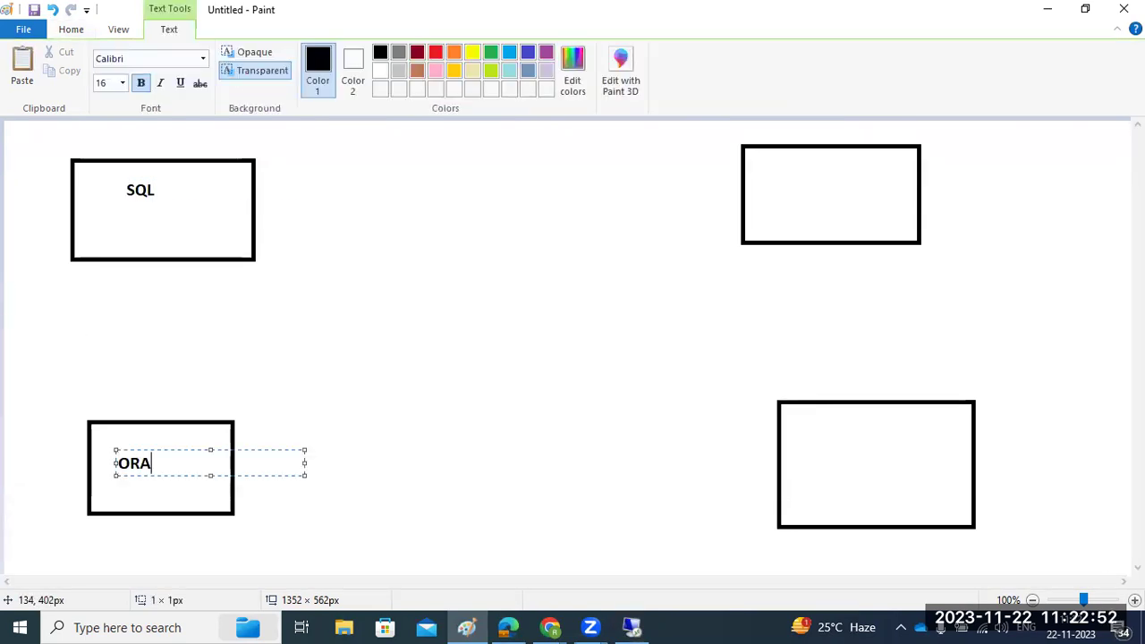
{"action": "left_click", "coordinate": [784, 195]}
{"action": "left_click", "coordinate": [784, 194]}
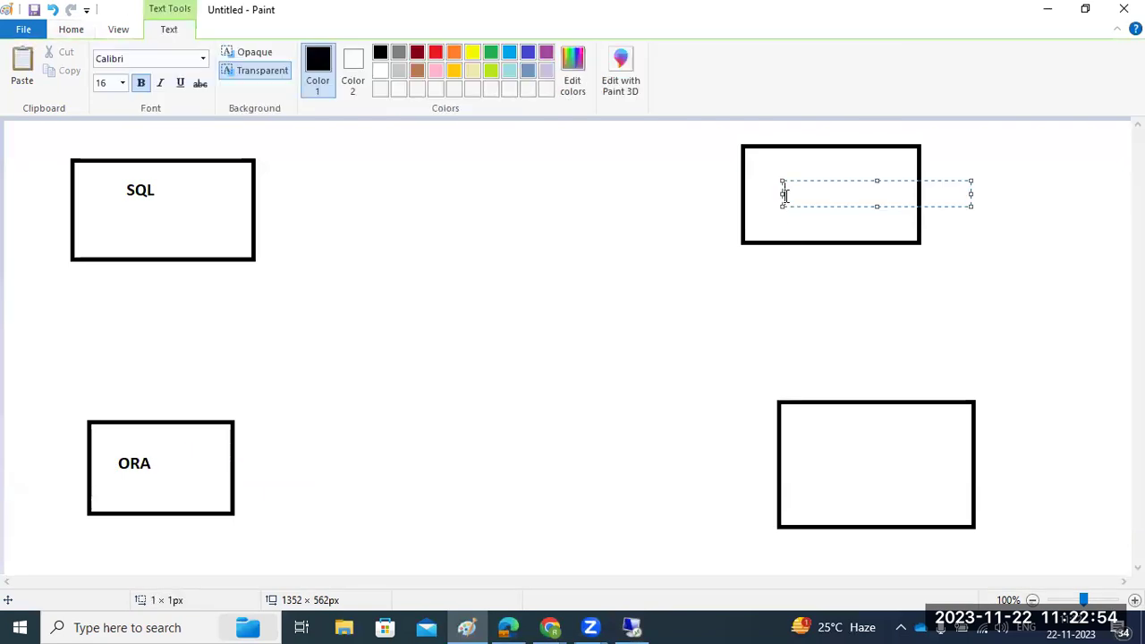
{"action": "type", "text": "DB"}
{"action": "left_click", "coordinate": [829, 459]}
{"action": "left_click", "coordinate": [830, 459]}
{"action": "type", "text": "SYBASE"}
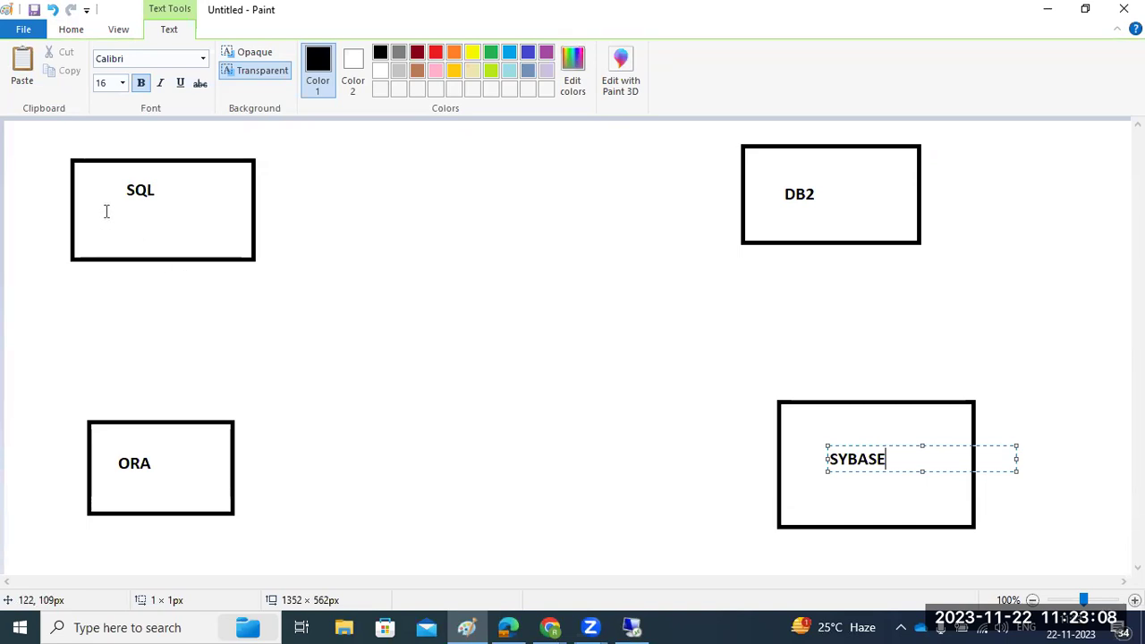
Draw an orange rectangle about 169 × 122 px in the middle of the four database boxes
{"action": "left_click", "coordinate": [72, 29]}
{"action": "left_click", "coordinate": [369, 53]}
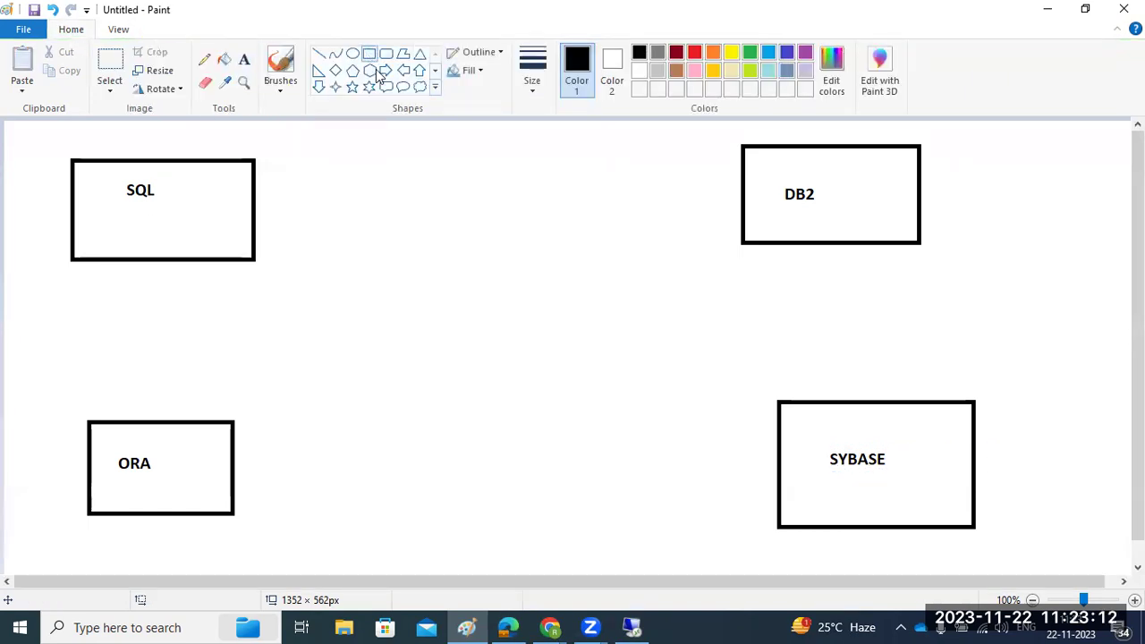
{"action": "left_click_drag", "start_coordinate": [432, 290], "coordinate": [576, 395]}
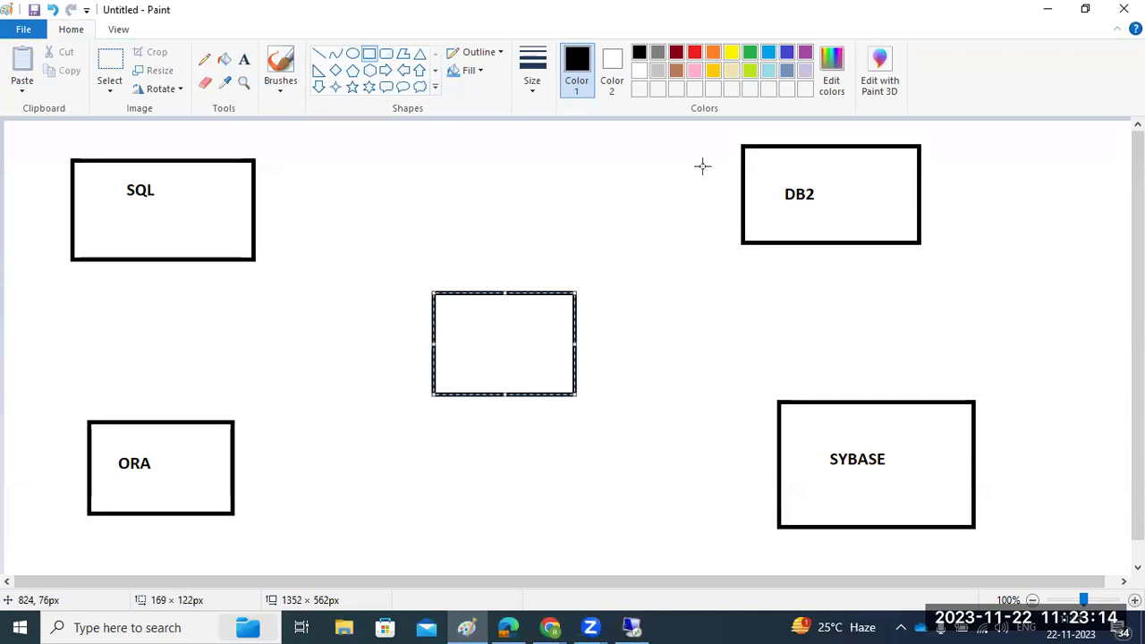
{"action": "left_click", "coordinate": [713, 53]}
{"action": "left_click", "coordinate": [669, 307]}
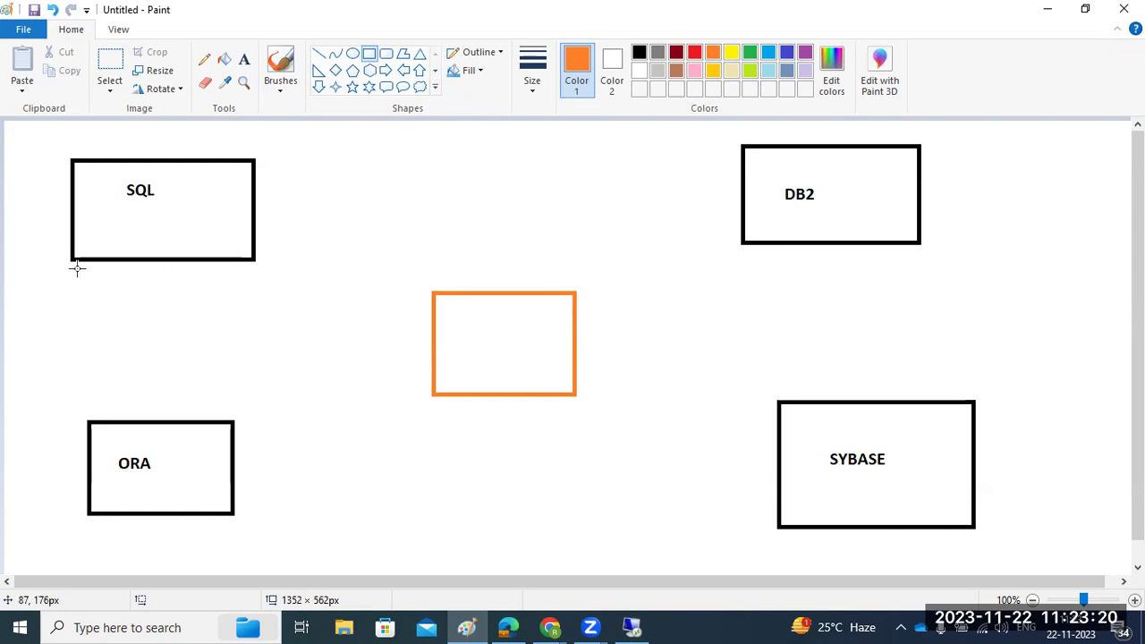
Add small orange marks under the SQL and DB2 labels and just outside the SQL, DB2 and SYBASE boxes
{"action": "left_click_drag", "start_coordinate": [126, 207], "coordinate": [146, 210]}
{"action": "left_click_drag", "start_coordinate": [115, 276], "coordinate": [141, 280]}
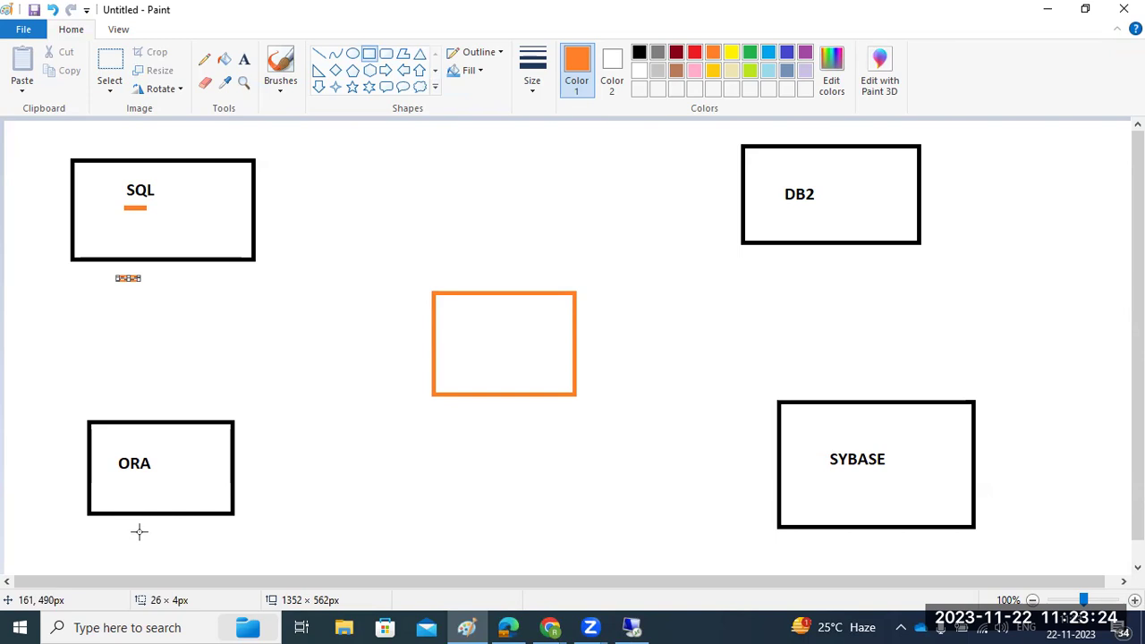
{"action": "left_click", "coordinate": [881, 480]}
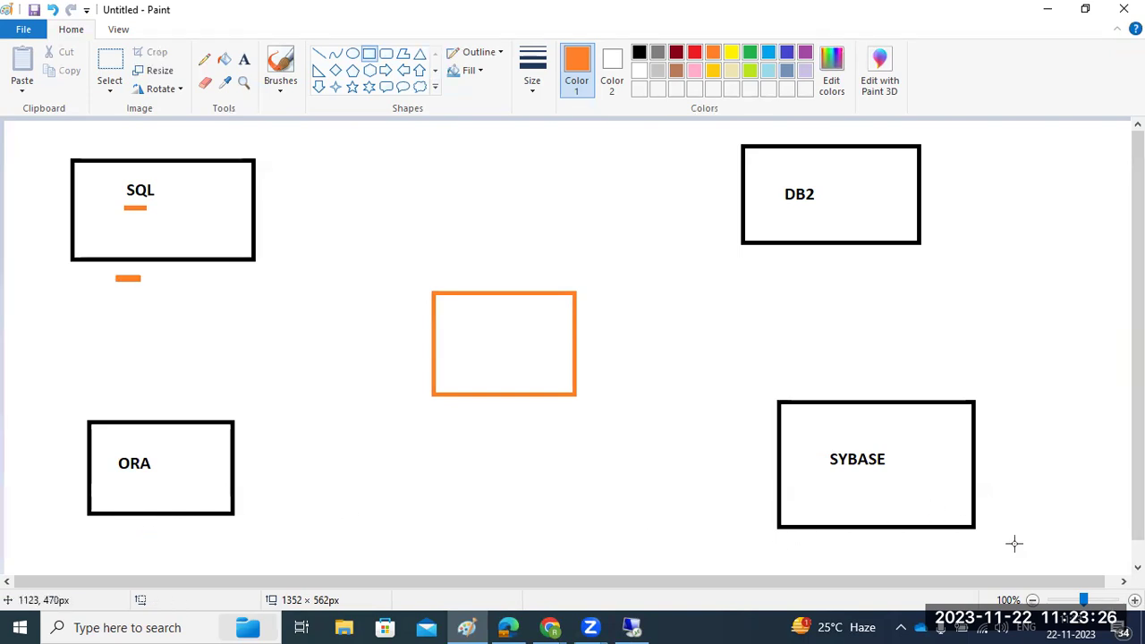
{"action": "left_click_drag", "start_coordinate": [1048, 524], "coordinate": [1063, 527]}
{"action": "left_click_drag", "start_coordinate": [806, 220], "coordinate": [809, 221]}
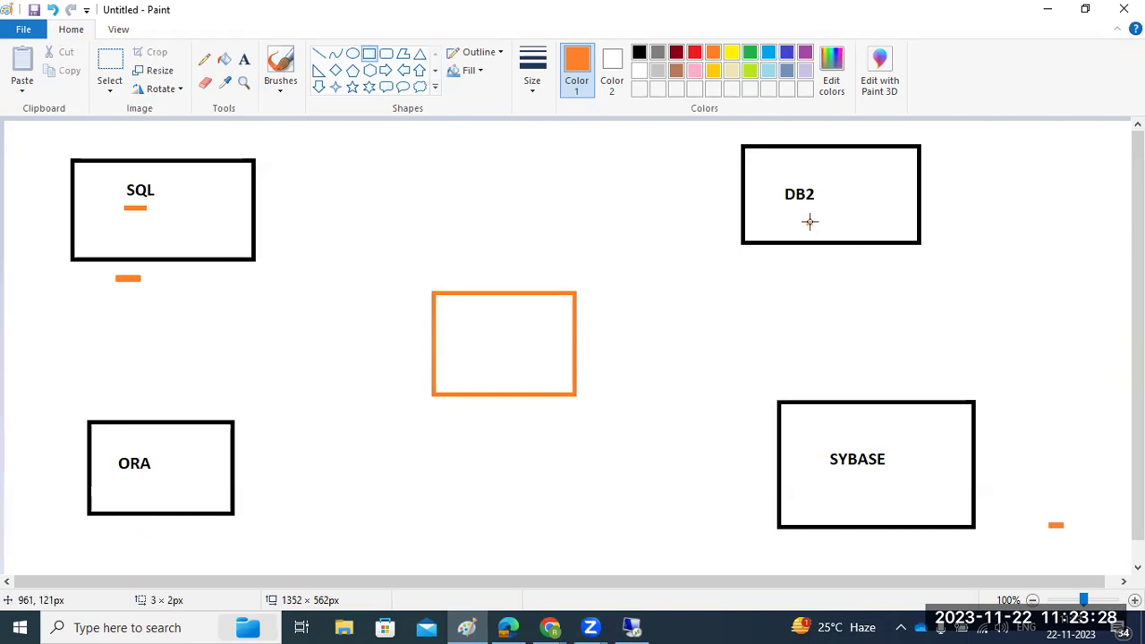
{"action": "left_click_drag", "start_coordinate": [945, 199], "coordinate": [954, 201]}
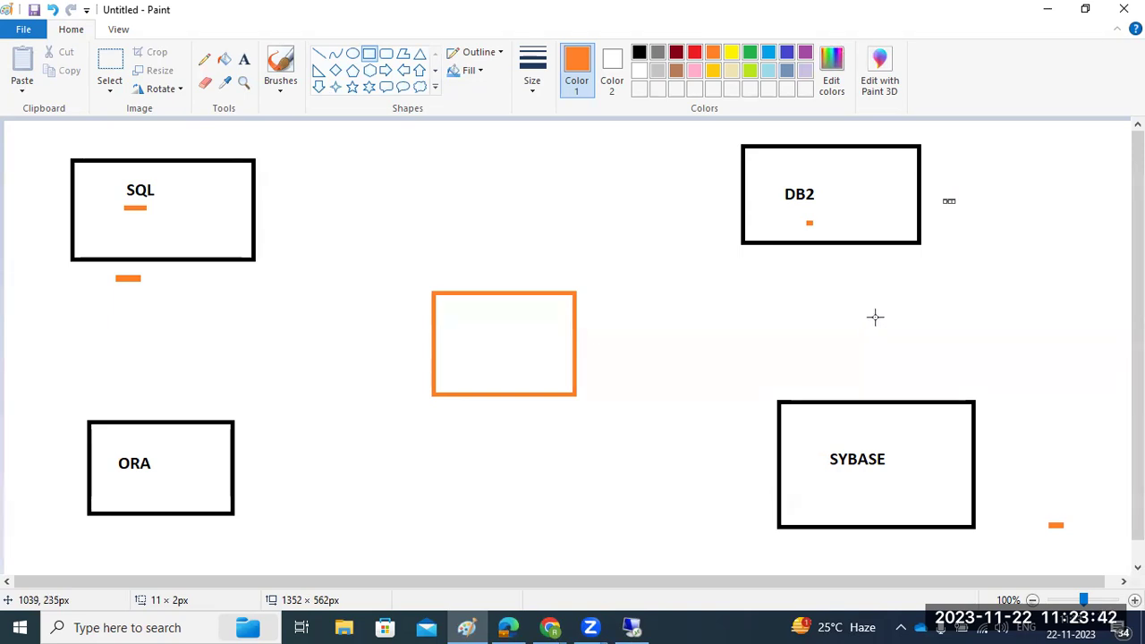
Draw orange lines connecting the central rectangle to SQL, ORA, SYBASE and DB2, with an arrowhead at the SQL end
{"action": "left_click", "coordinate": [319, 55]}
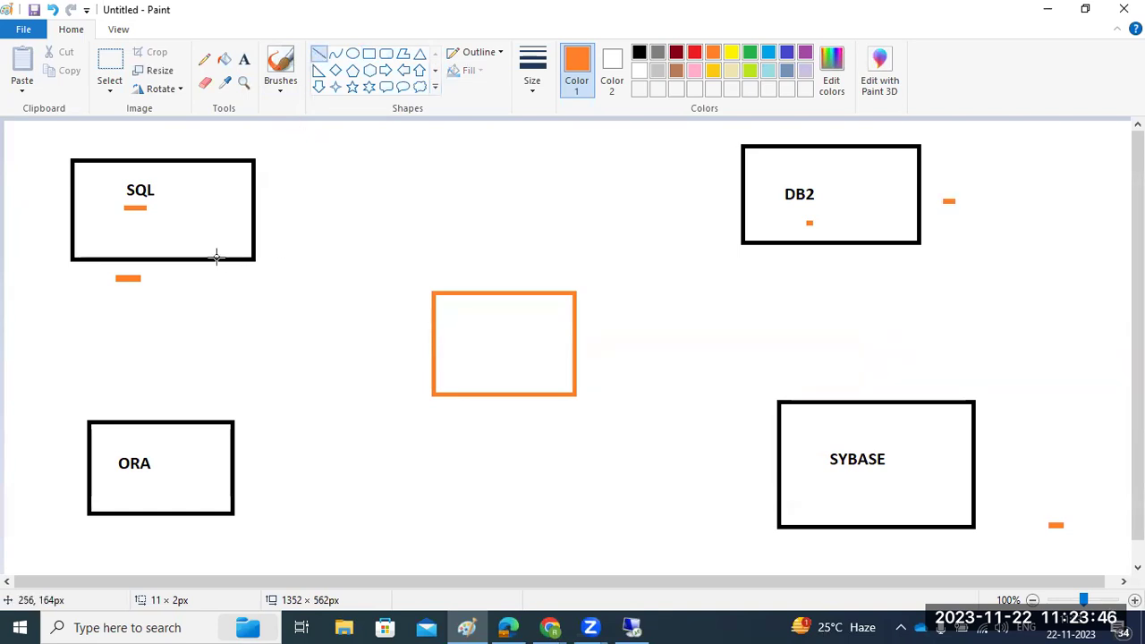
{"action": "mouse_move", "coordinate": [158, 215]}
{"action": "left_mouse_down"}
{"action": "mouse_move", "coordinate": [406, 299]}
{"action": "mouse_move", "coordinate": [468, 333]}
{"action": "left_mouse_up"}
{"action": "mouse_move", "coordinate": [176, 211]}
{"action": "left_mouse_down"}
{"action": "mouse_move", "coordinate": [159, 216]}
{"action": "mouse_move", "coordinate": [171, 229]}
{"action": "left_mouse_up"}
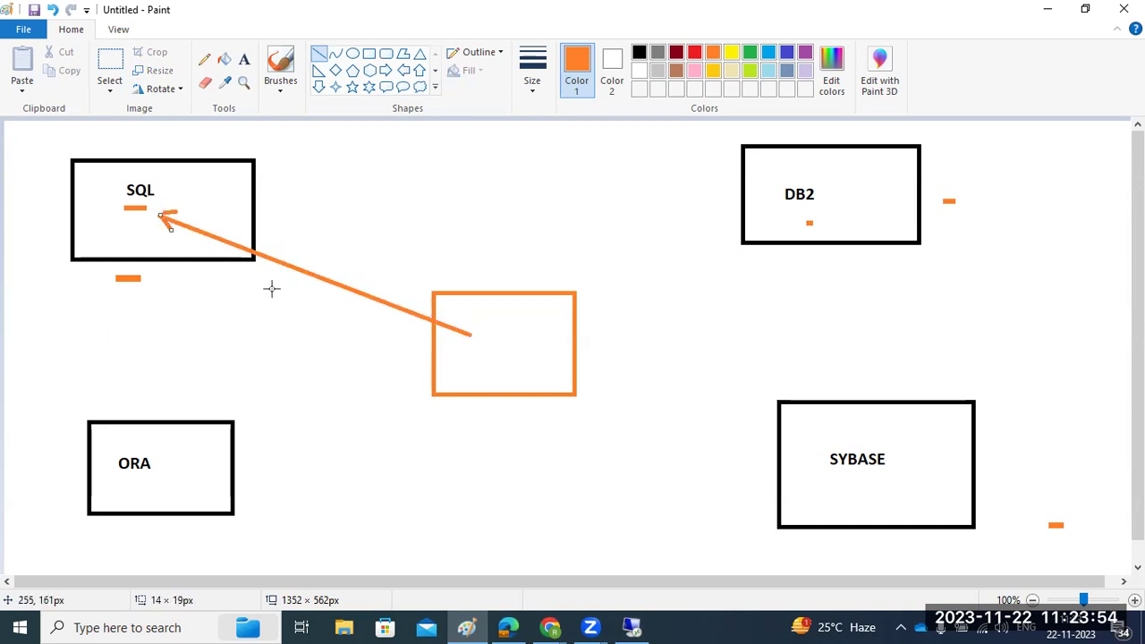
{"action": "left_click_drag", "start_coordinate": [457, 366], "coordinate": [172, 458]}
{"action": "left_click_drag", "start_coordinate": [559, 354], "coordinate": [832, 460]}
{"action": "mouse_move", "coordinate": [542, 321]}
{"action": "left_mouse_down"}
{"action": "mouse_move", "coordinate": [685, 263]}
{"action": "mouse_move", "coordinate": [776, 198]}
{"action": "left_mouse_up"}
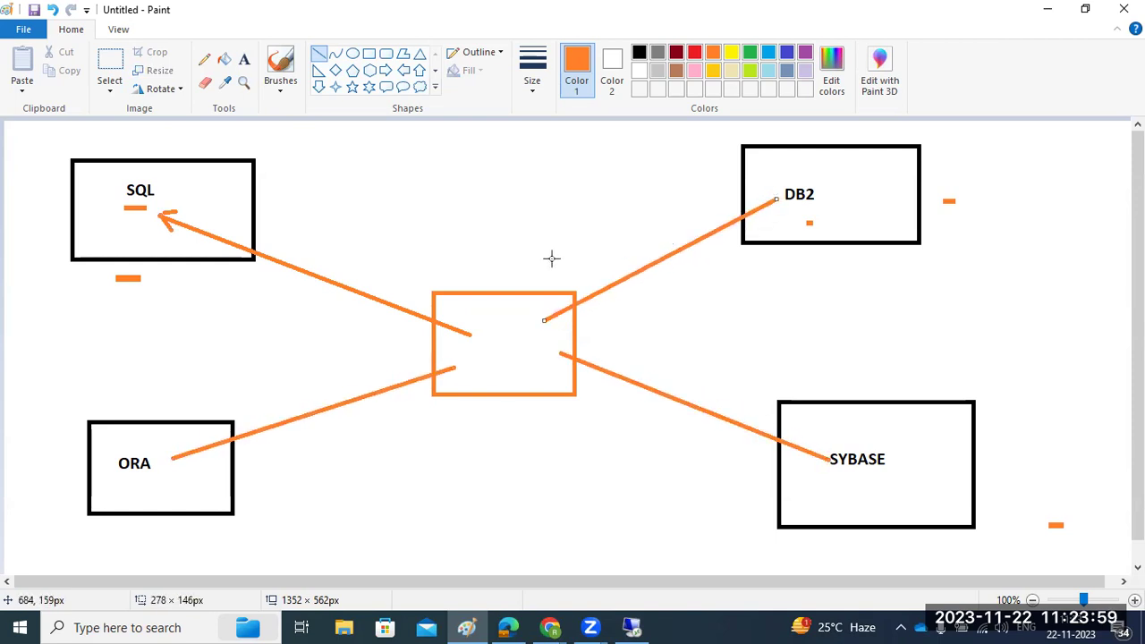
Add bold orange text reading REMOTE connection above the SQL connecting line and HANA inside the central rectangle
{"action": "left_click", "coordinate": [244, 60]}
{"action": "left_click", "coordinate": [287, 251]}
{"action": "type", "text": "REOT"}
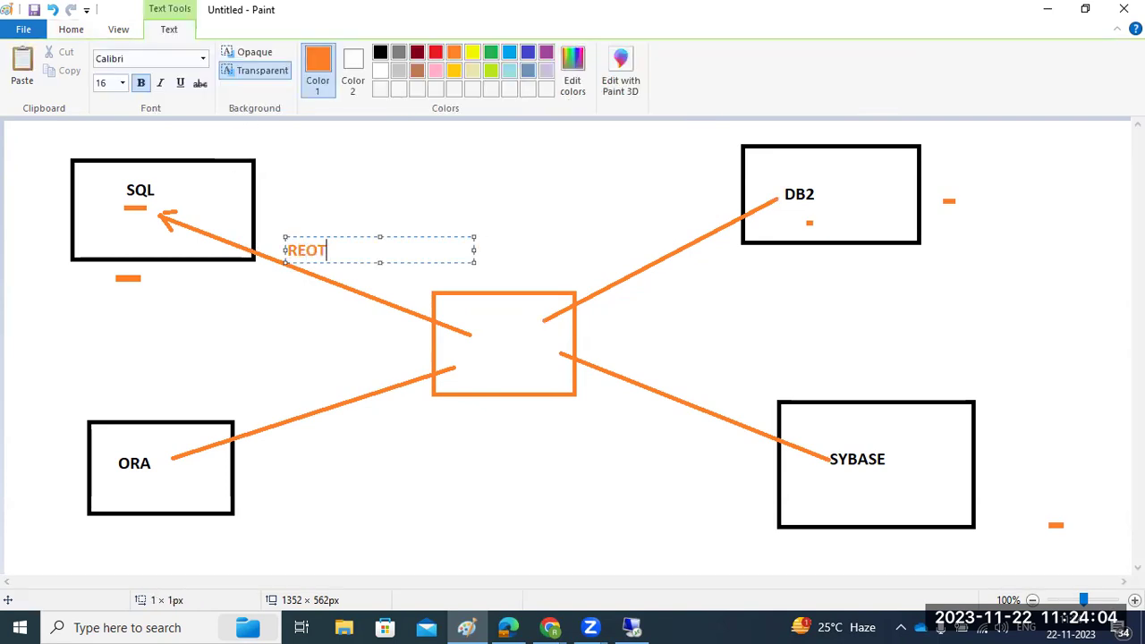
{"action": "type", "text": "EMOTE connection"}
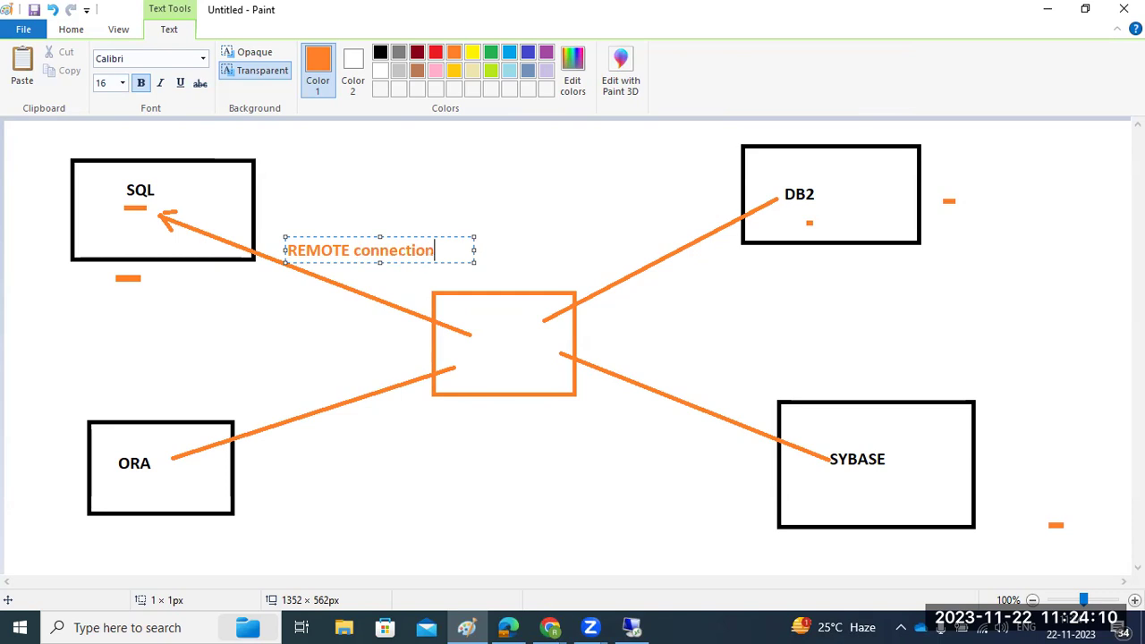
{"action": "left_click", "coordinate": [463, 349]}
{"action": "type", "text": "HANA"}
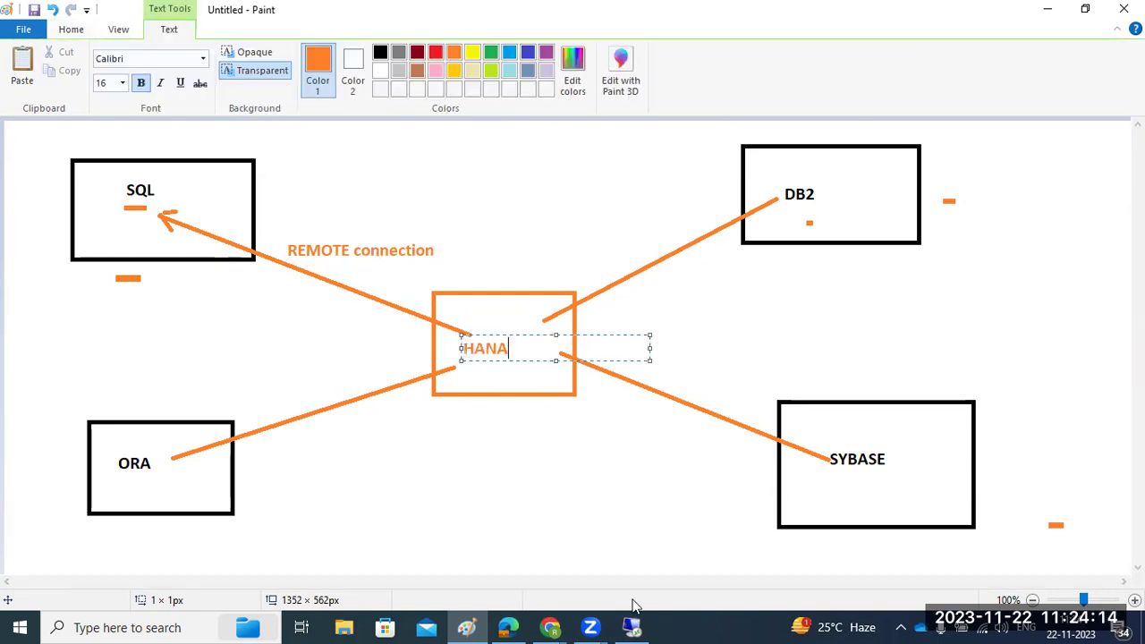
Switch to HANA Studio and open an SQL console and a new remote source form from PD7's Remote Sources folder
{"action": "left_click", "coordinate": [631, 626]}
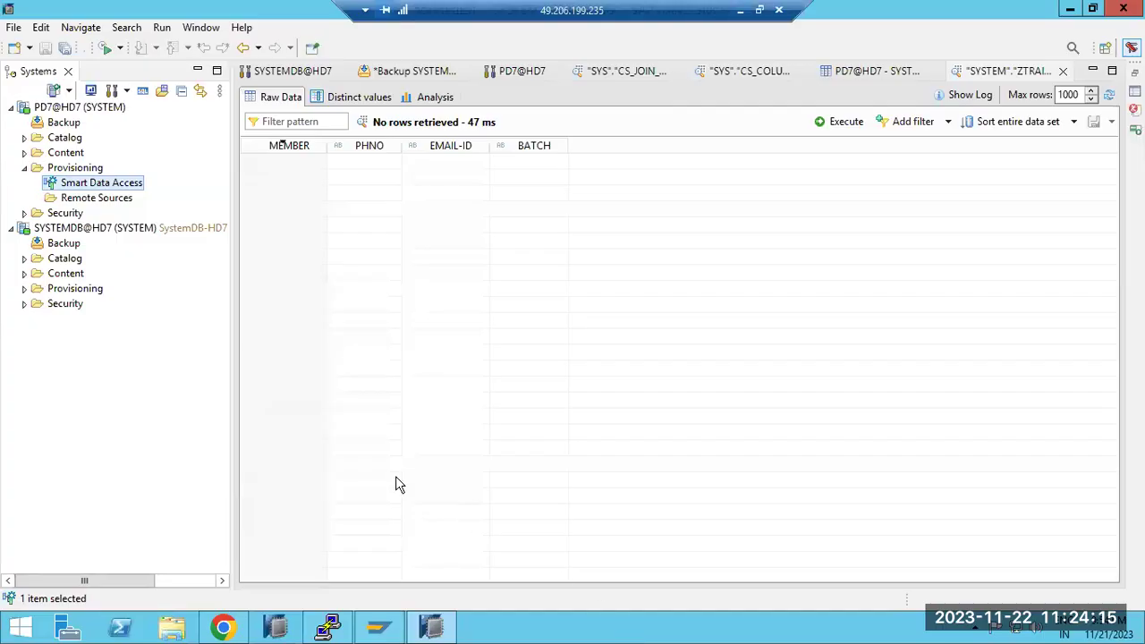
{"action": "right_click", "coordinate": [78, 189]}
{"action": "left_click", "coordinate": [73, 202]}
{"action": "left_click", "coordinate": [75, 200]}
{"action": "right_click", "coordinate": [75, 201]}
{"action": "left_click", "coordinate": [102, 205]}
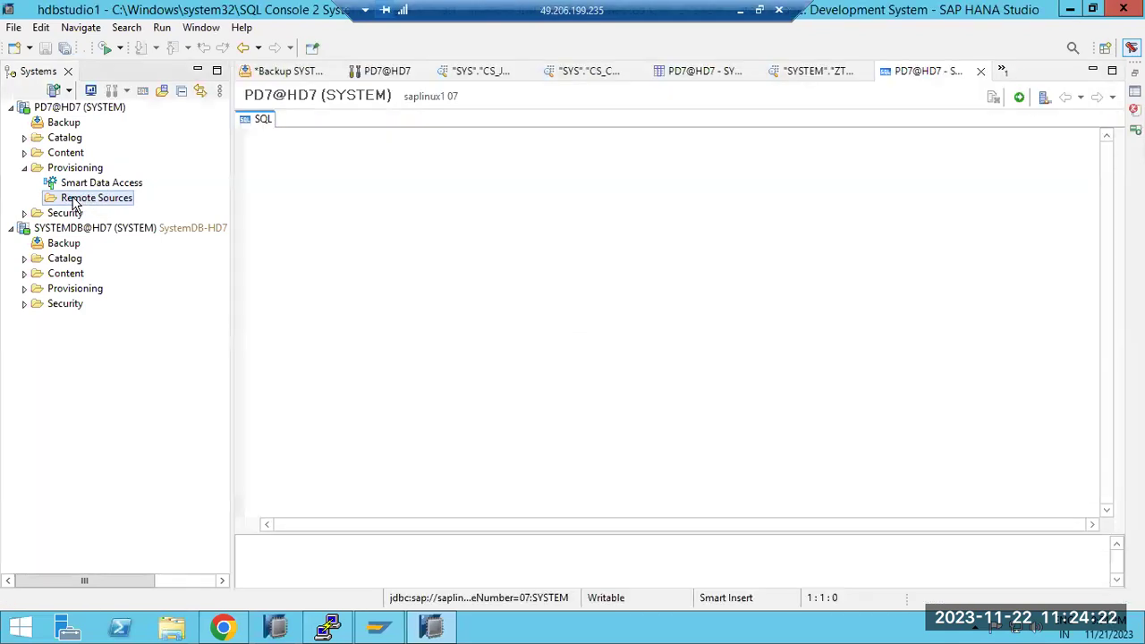
{"action": "right_click", "coordinate": [75, 204]}
{"action": "left_click", "coordinate": [116, 228]}
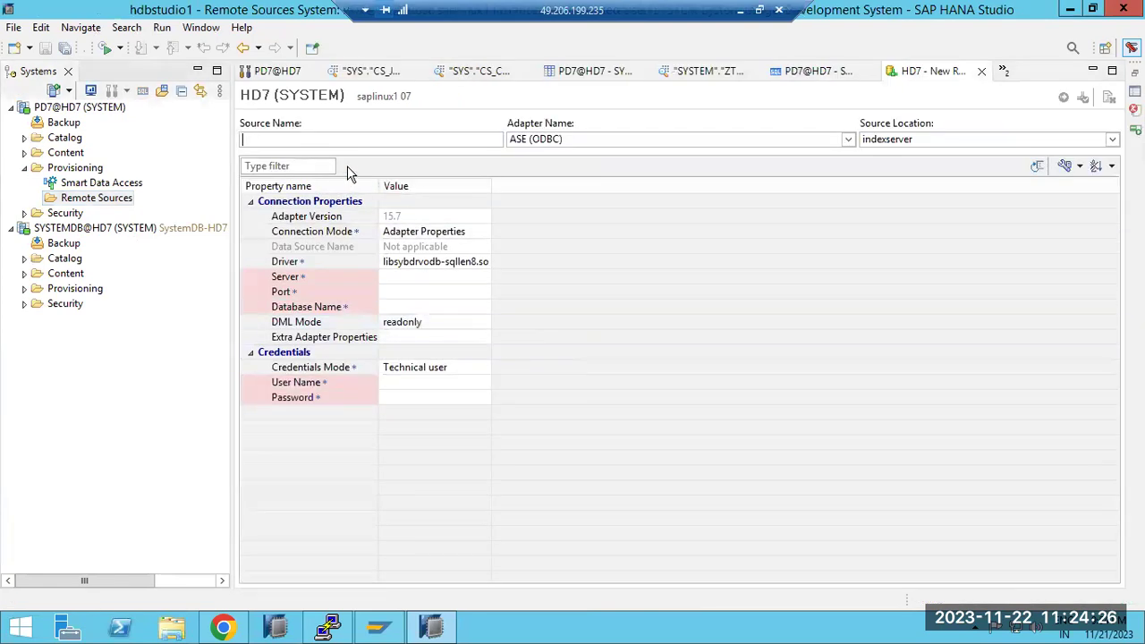
Set the new remote source's adapter to HANA (ODBC) and look through the other available adapters
{"action": "left_click", "coordinate": [846, 138]}
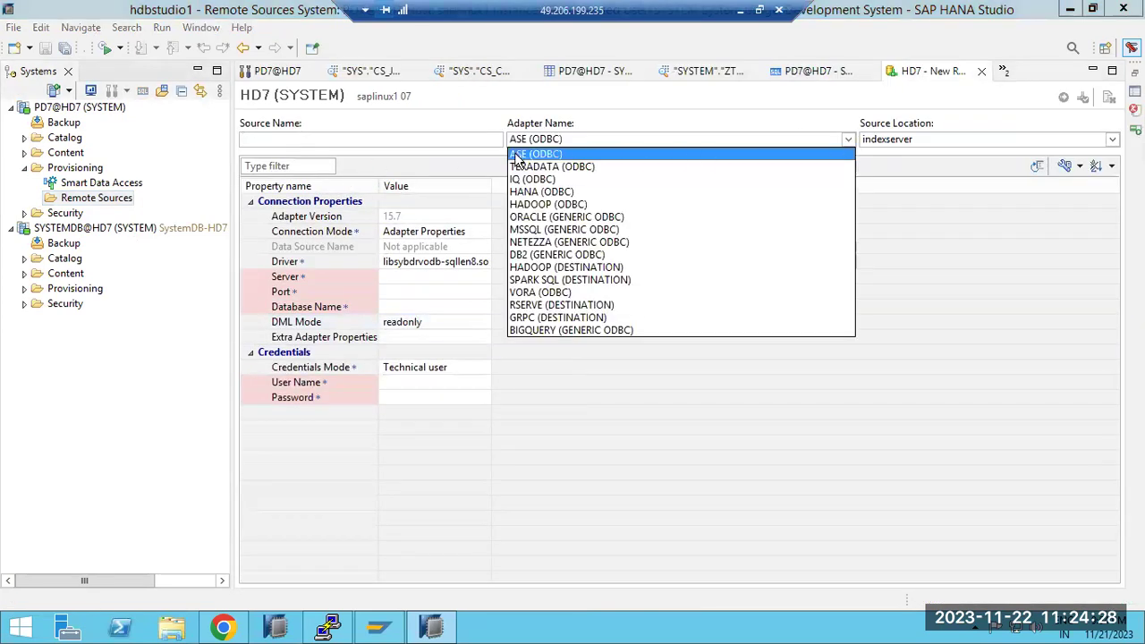
{"action": "left_click", "coordinate": [541, 193]}
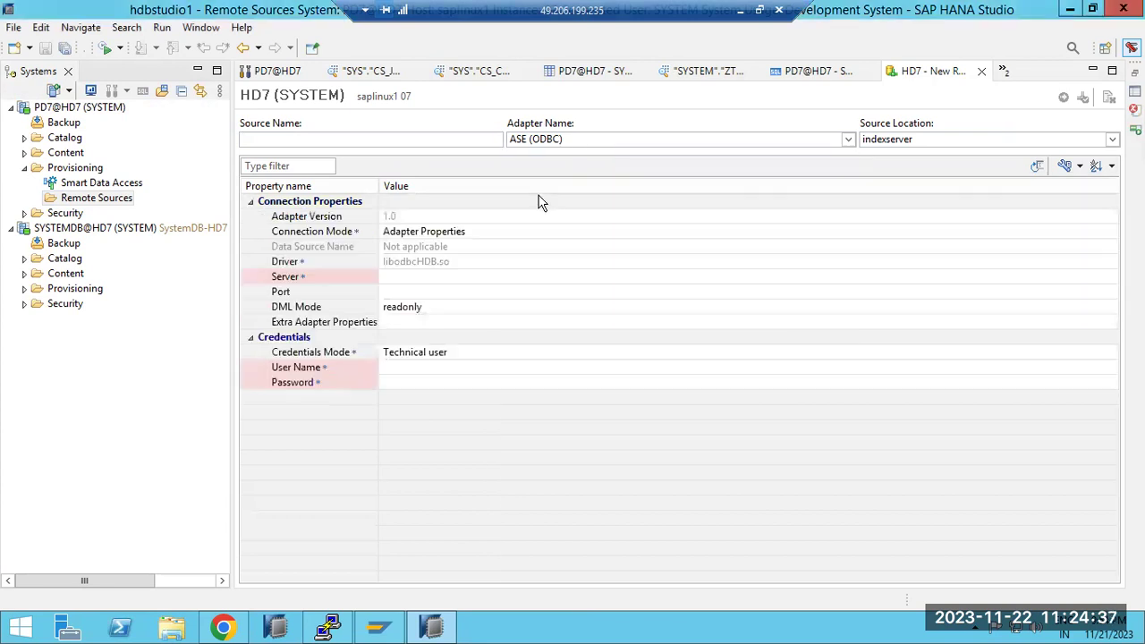
{"action": "left_click", "coordinate": [847, 140]}
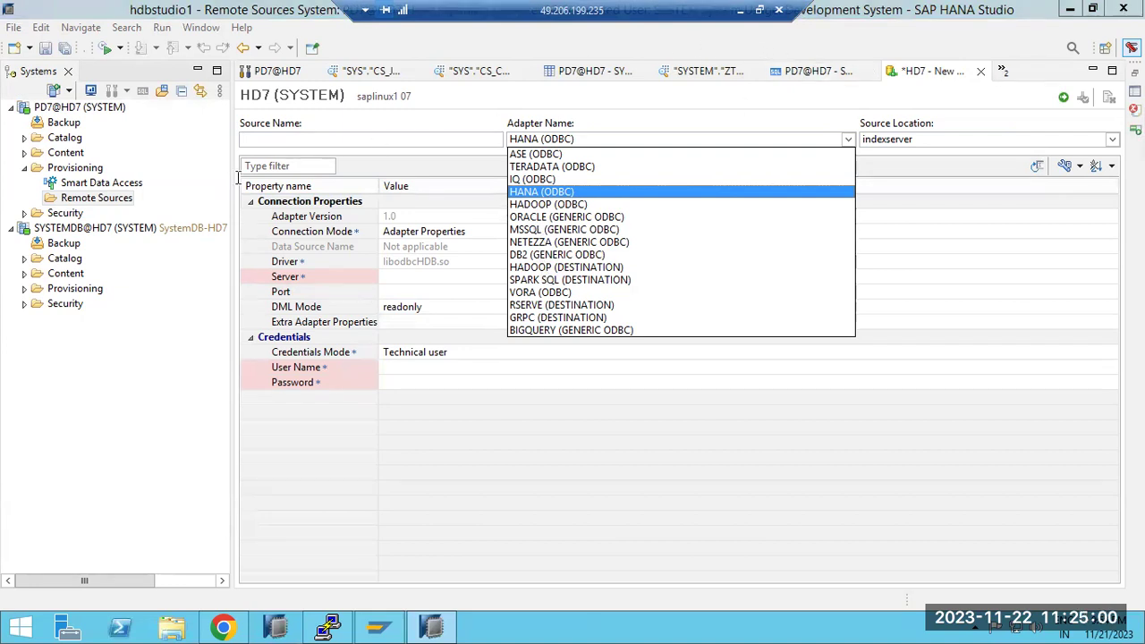
Switch to Paint, draw an orange arrow about 24 × 98 px pointing up to HANA, and mark the SQL box's lower edge
{"action": "left_click", "coordinate": [741, 10]}
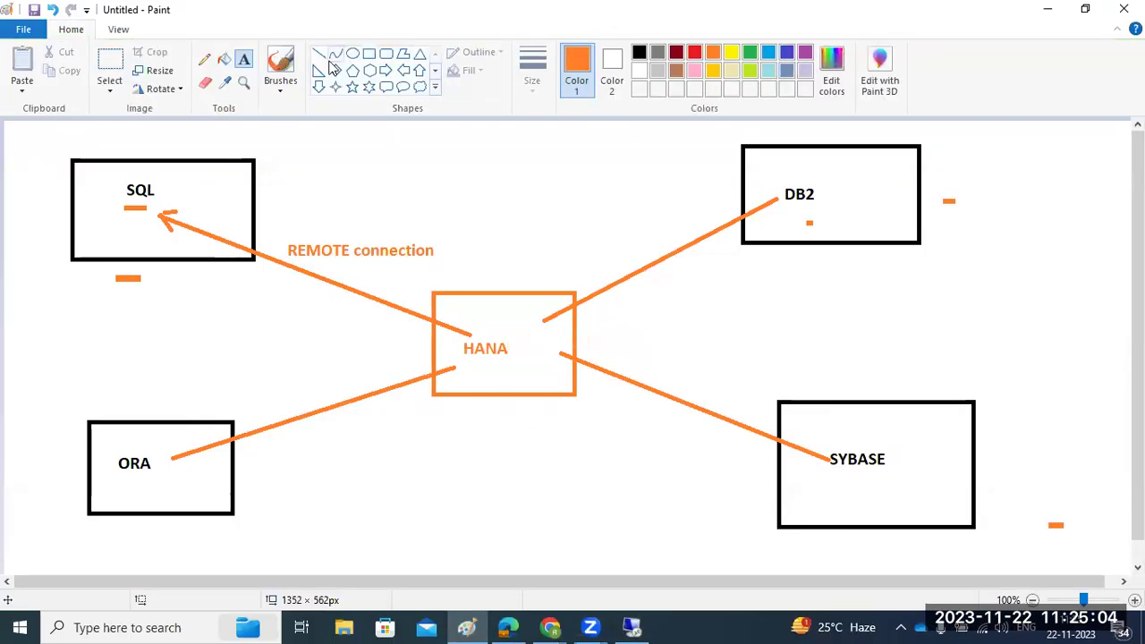
{"action": "left_click", "coordinate": [493, 417]}
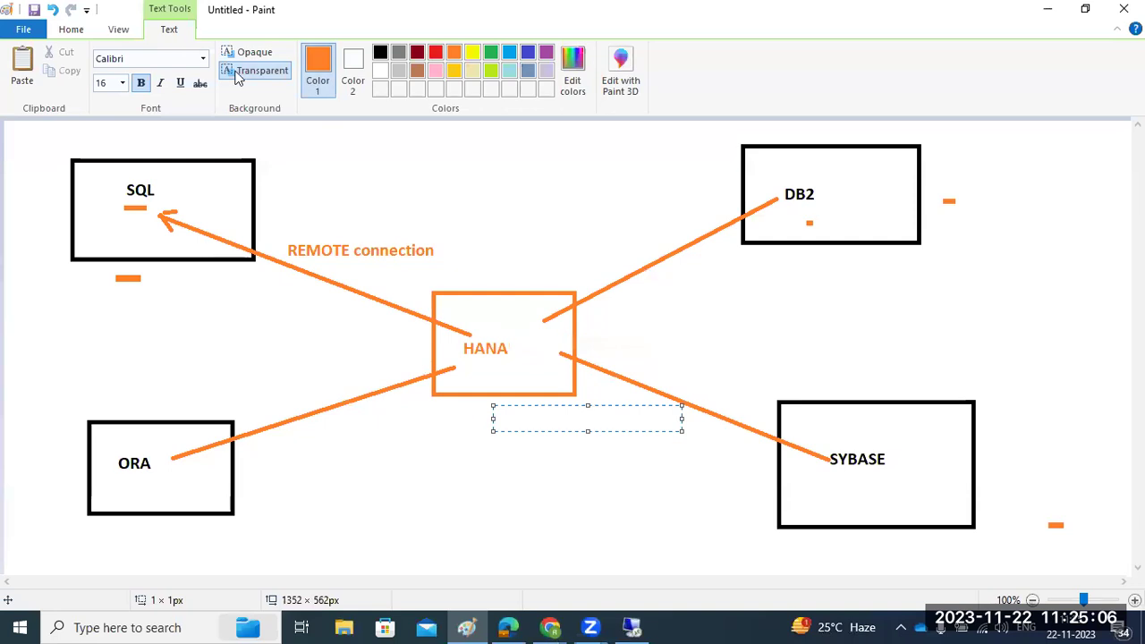
{"action": "left_click", "coordinate": [81, 33]}
{"action": "left_click", "coordinate": [320, 56]}
{"action": "left_click_drag", "start_coordinate": [471, 440], "coordinate": [490, 359]}
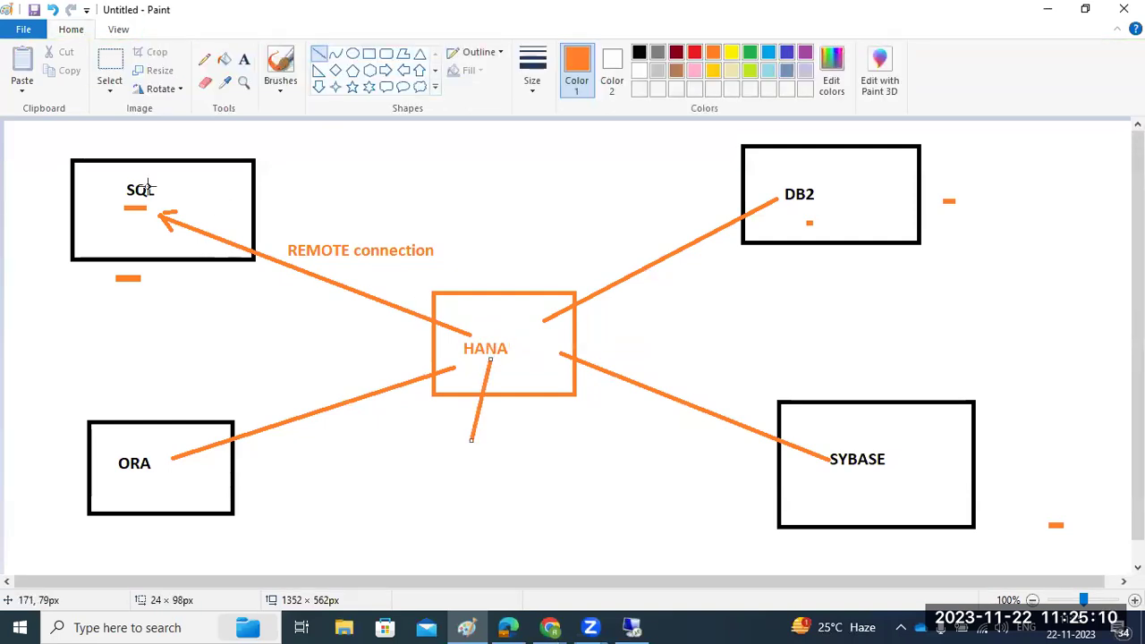
{"action": "mouse_move", "coordinate": [490, 359]}
{"action": "left_mouse_down"}
{"action": "mouse_move", "coordinate": [470, 372]}
{"action": "mouse_move", "coordinate": [489, 361]}
{"action": "left_mouse_up"}
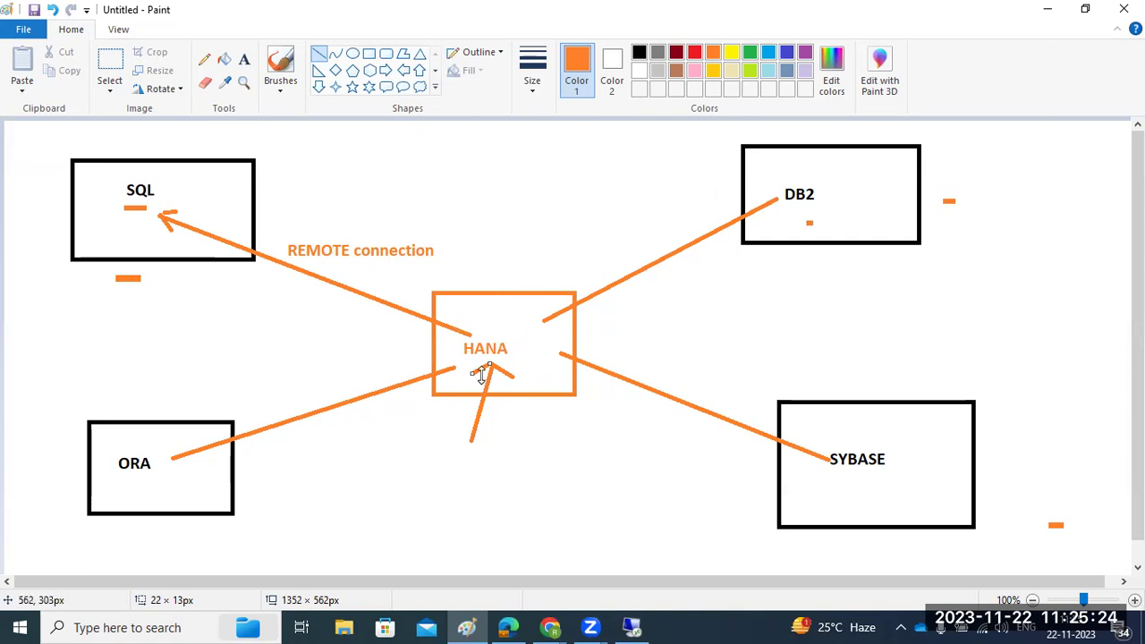
{"action": "left_click_drag", "start_coordinate": [176, 260], "coordinate": [174, 248]}
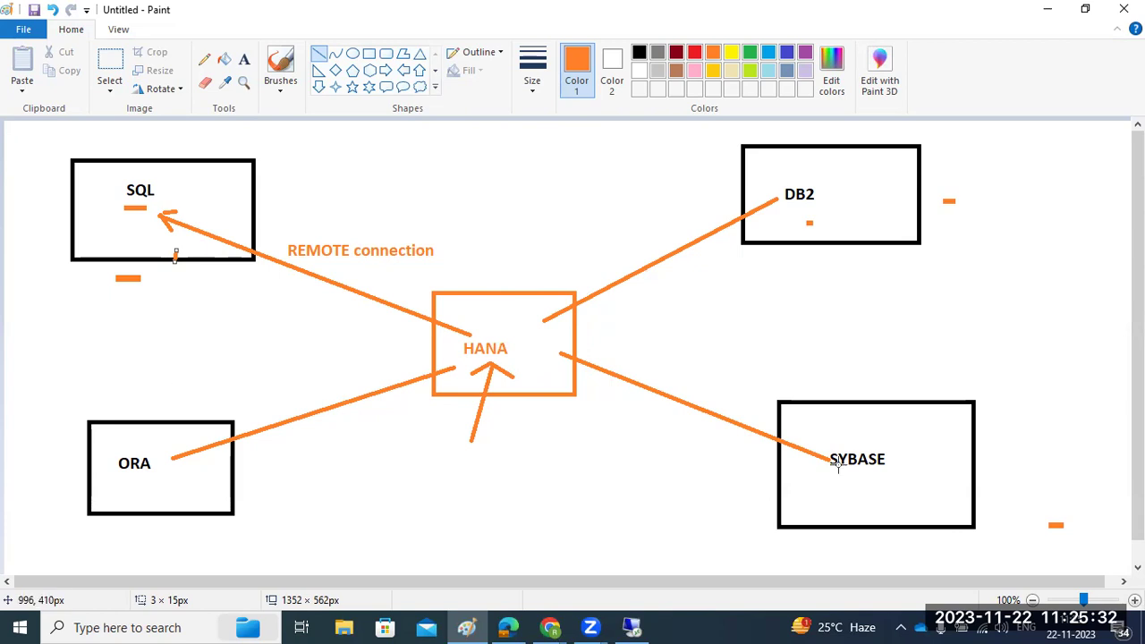
Thicken the arrow below HANA with a second orange line and add short strokes beside the SQL and HANA labels
{"action": "left_click", "coordinate": [631, 626]}
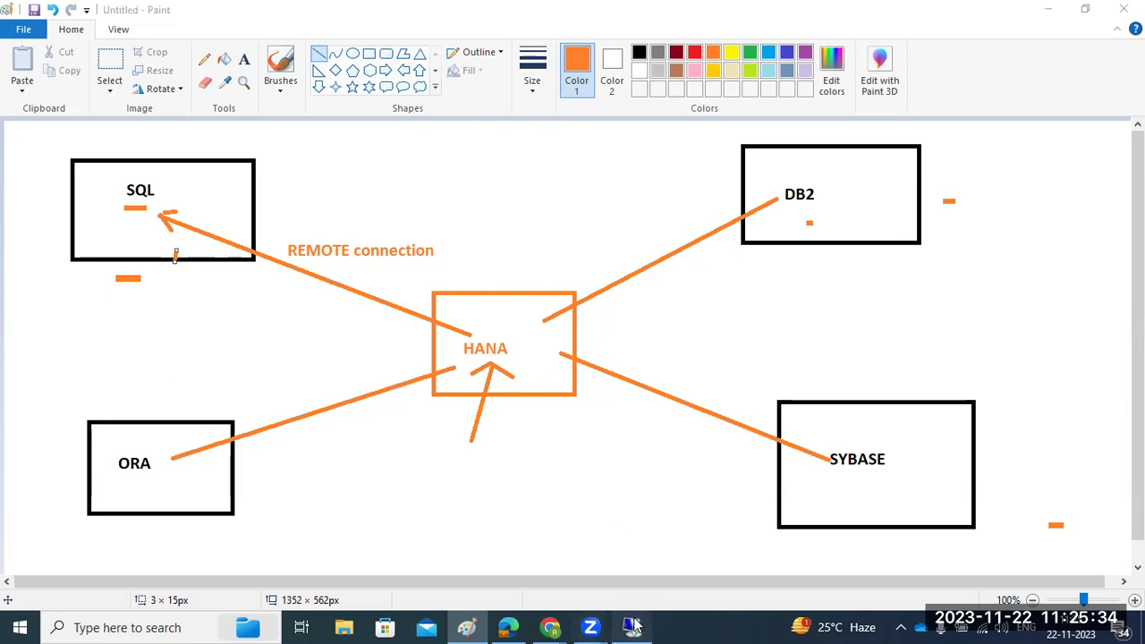
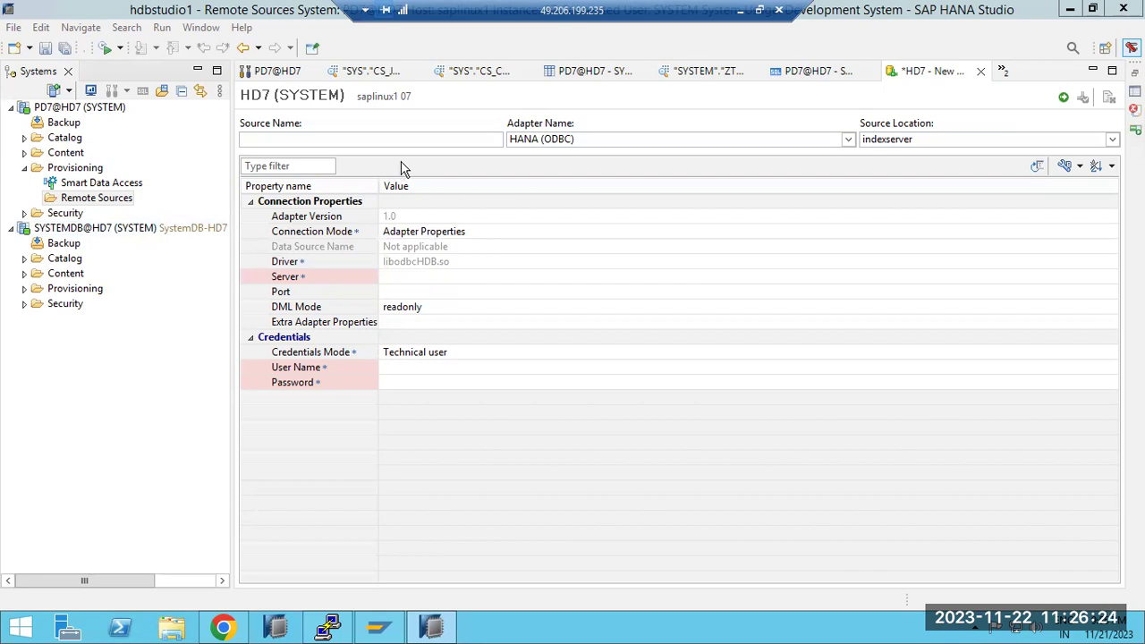
{"action": "left_click", "coordinate": [740, 10]}
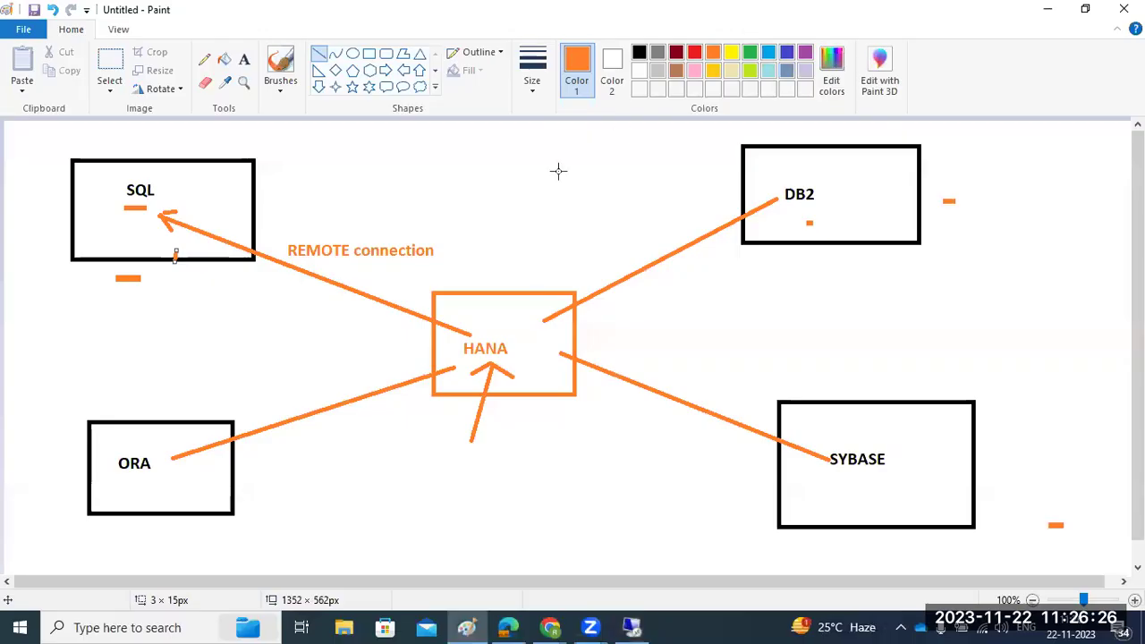
{"action": "left_click_drag", "start_coordinate": [472, 439], "coordinate": [492, 366]}
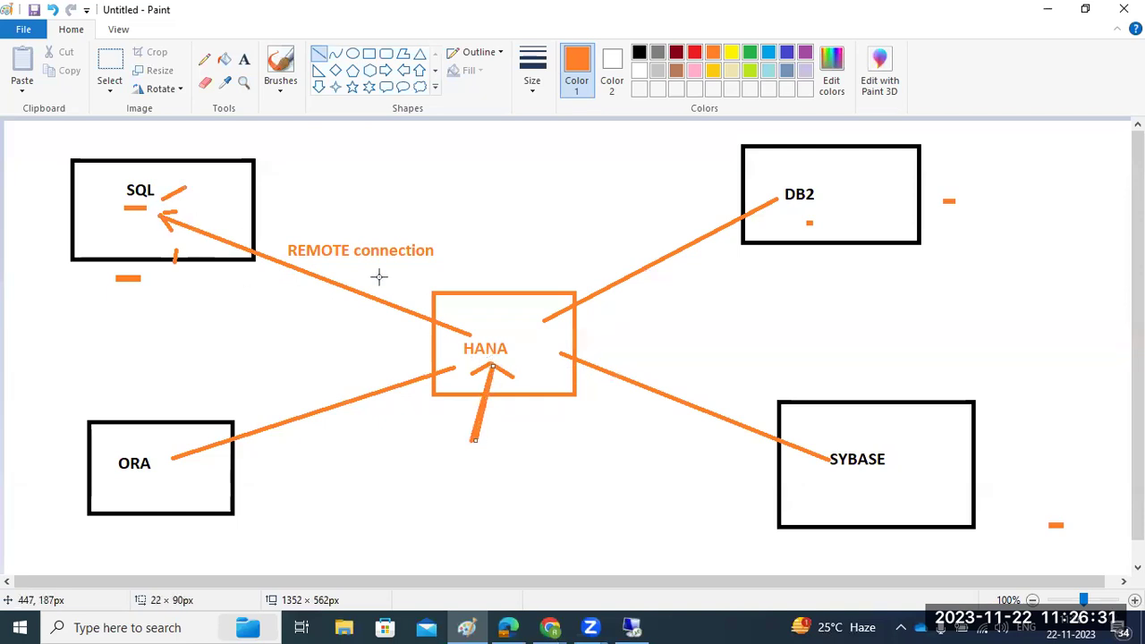
{"action": "left_click", "coordinate": [514, 332]}
{"action": "mouse_move", "coordinate": [515, 333]}
{"action": "left_mouse_down"}
{"action": "mouse_move", "coordinate": [528, 332]}
{"action": "mouse_move", "coordinate": [528, 349]}
{"action": "left_mouse_up"}
Switch to HANA Studio and examine the Remote Sources options under PD7's Provisioning folder and the adapters offered for a new source
{"action": "left_click", "coordinate": [631, 627]}
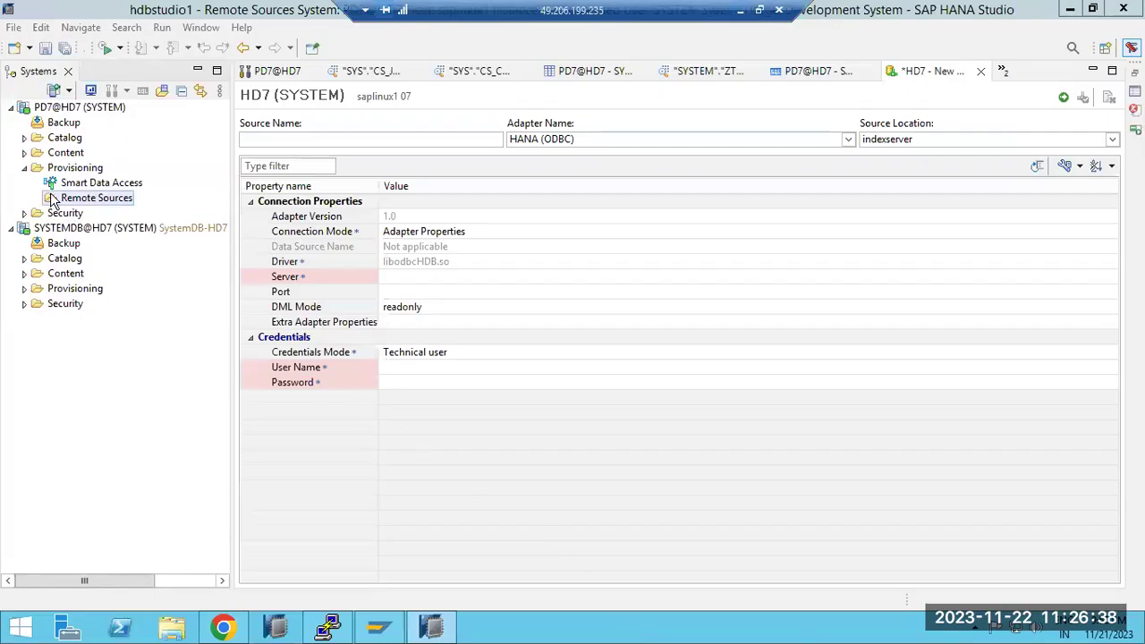
{"action": "left_click", "coordinate": [25, 168]}
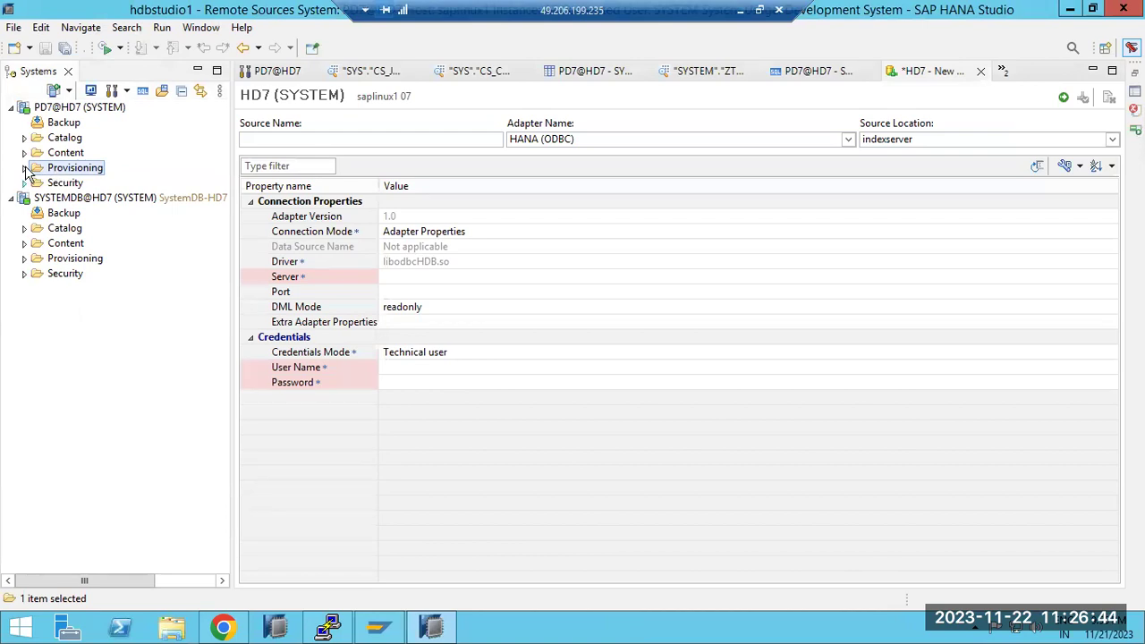
{"action": "left_click", "coordinate": [25, 168]}
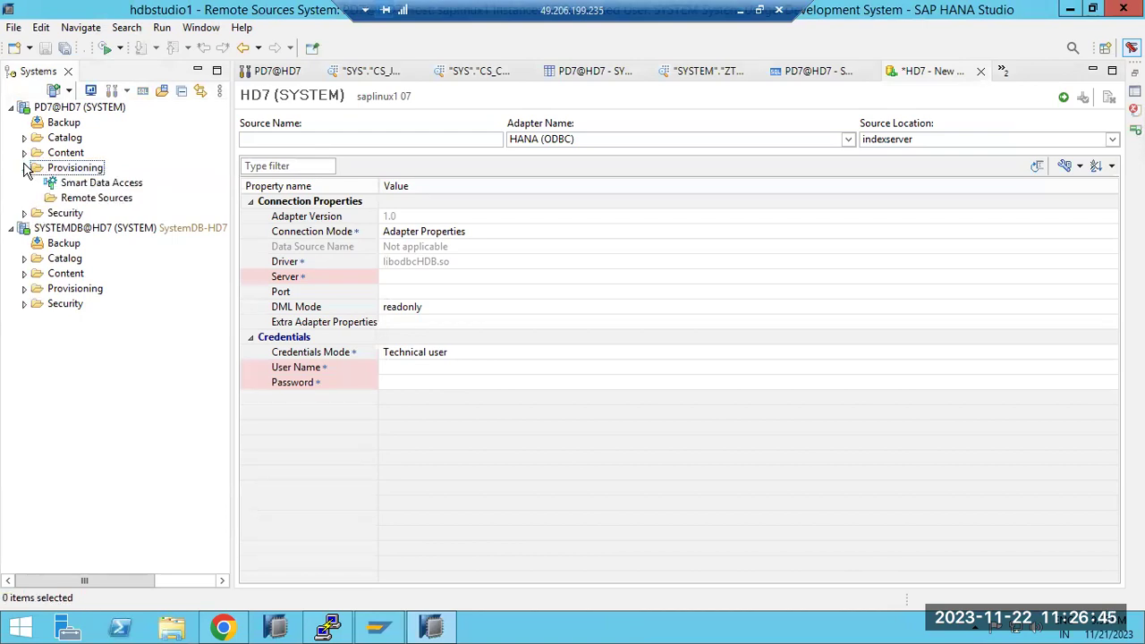
{"action": "left_click", "coordinate": [59, 200]}
{"action": "right_click", "coordinate": [58, 202]}
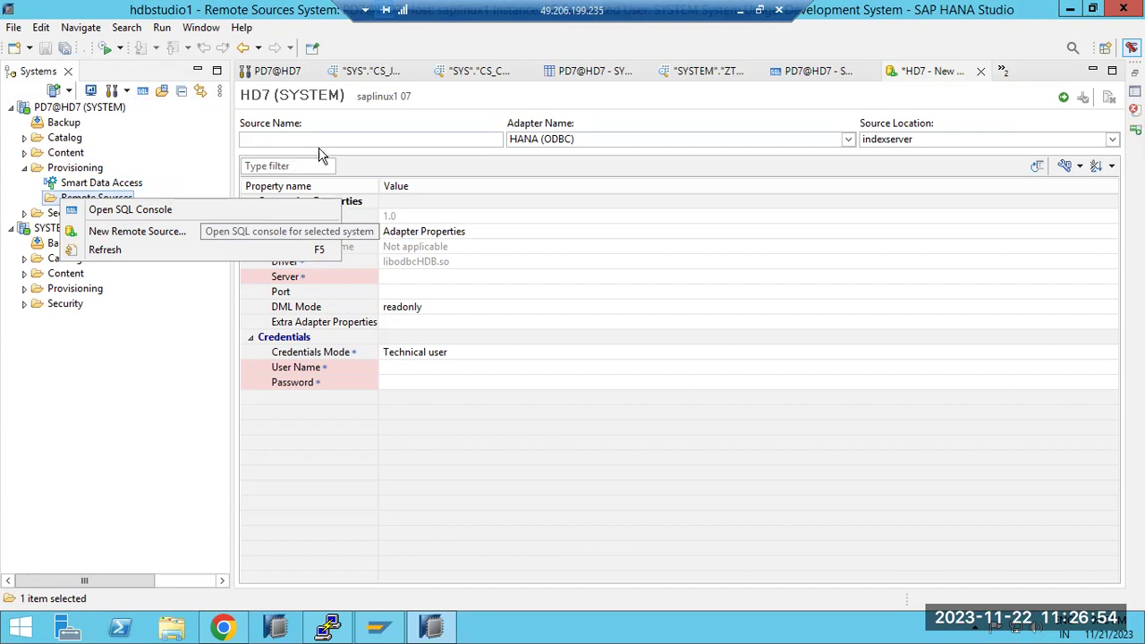
{"action": "left_click", "coordinate": [528, 485]}
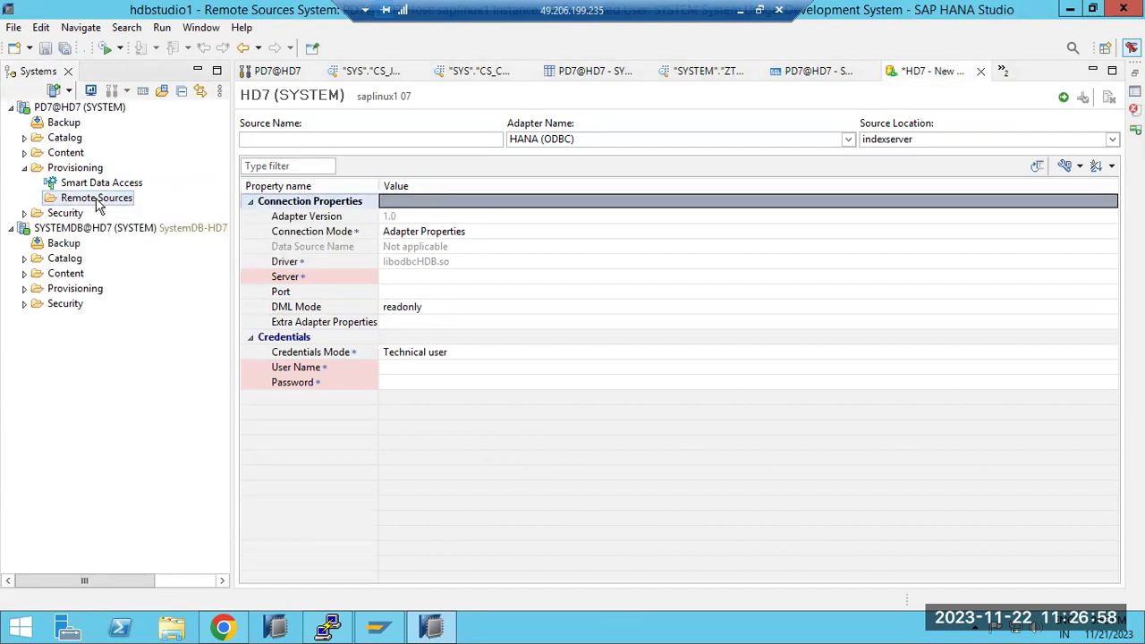
{"action": "left_click", "coordinate": [847, 139]}
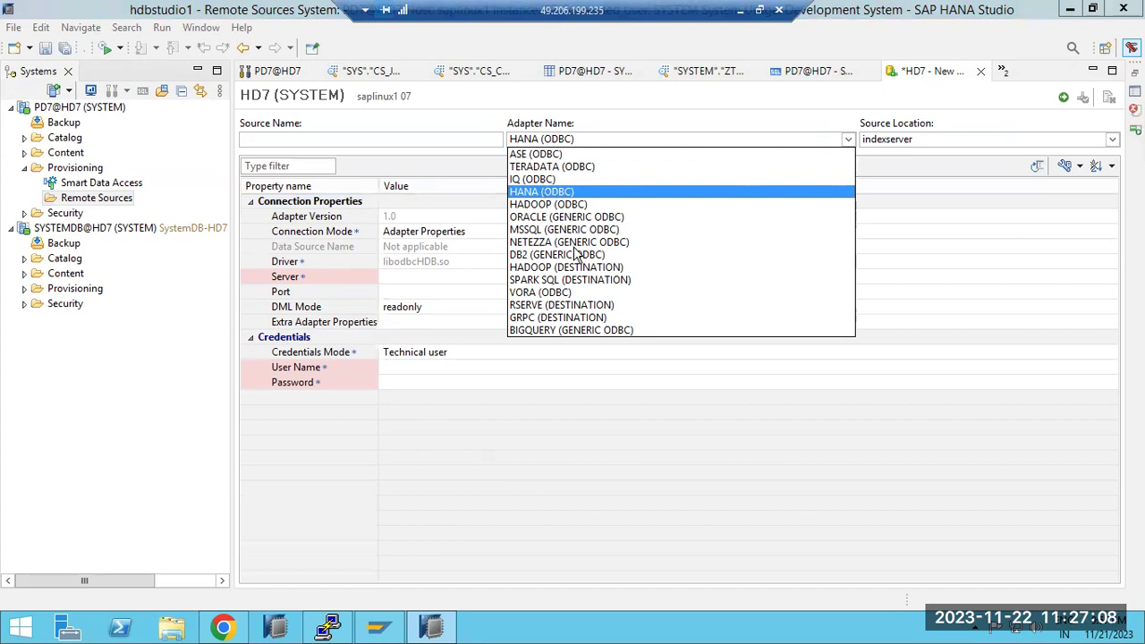
Switch to Paint and add orange strokes beside the SQL label and above the HANA label
{"action": "left_click", "coordinate": [740, 10]}
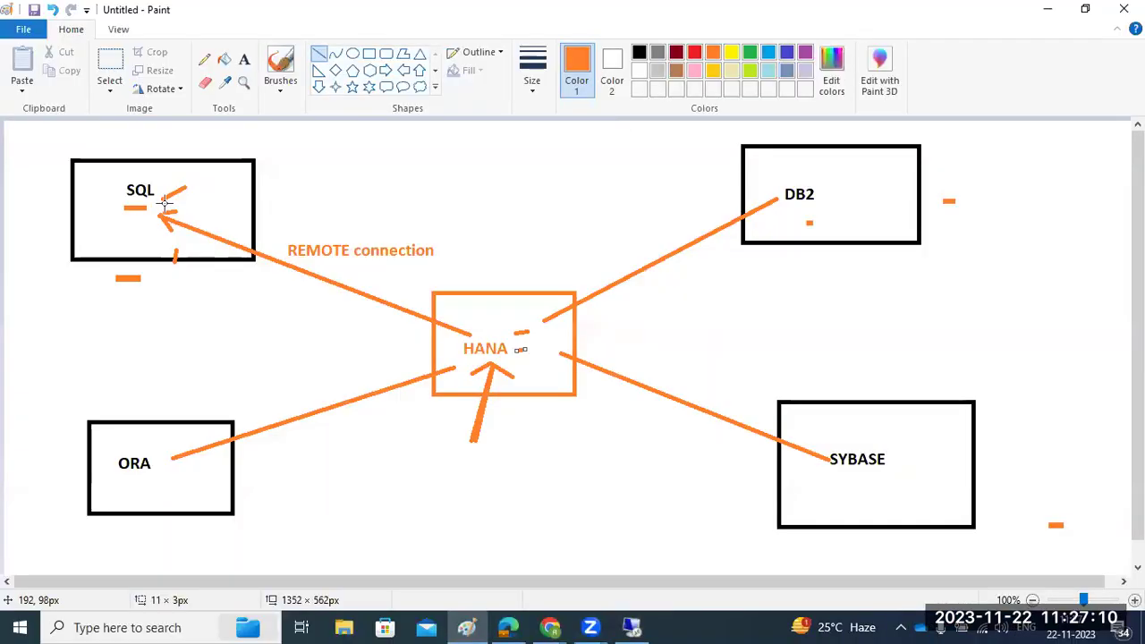
{"action": "left_click_drag", "start_coordinate": [174, 198], "coordinate": [204, 184]}
{"action": "left_click_drag", "start_coordinate": [494, 322], "coordinate": [516, 313]}
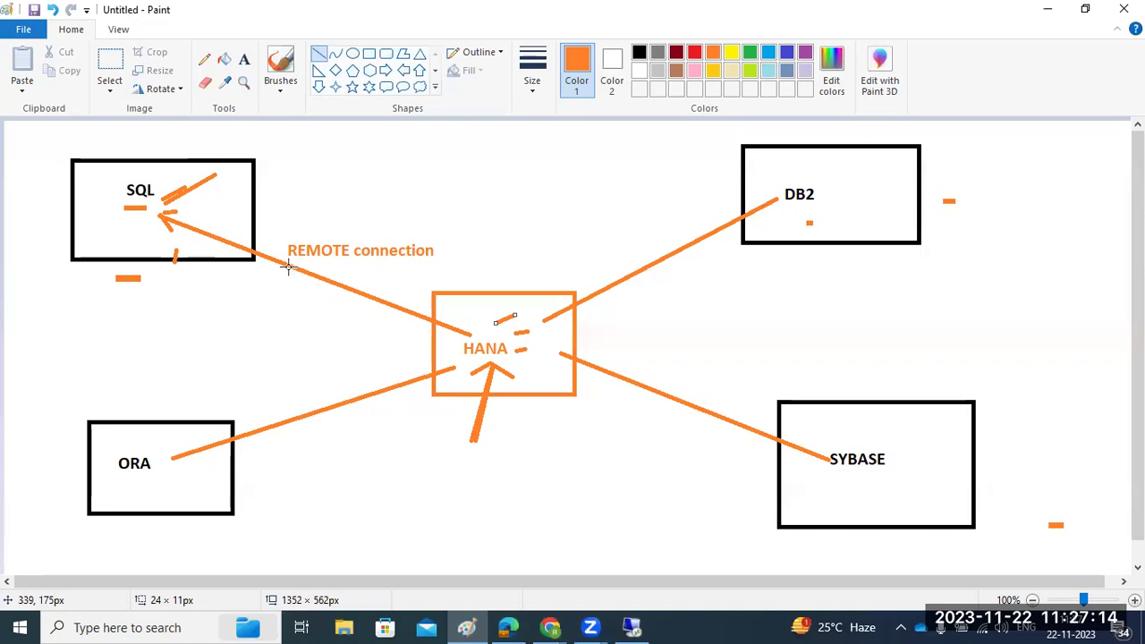
Switch to HANA Studio, discard the unsaved new remote source after viewing its adapters, and close the empty PD7 SQL console
{"action": "left_click", "coordinate": [631, 626]}
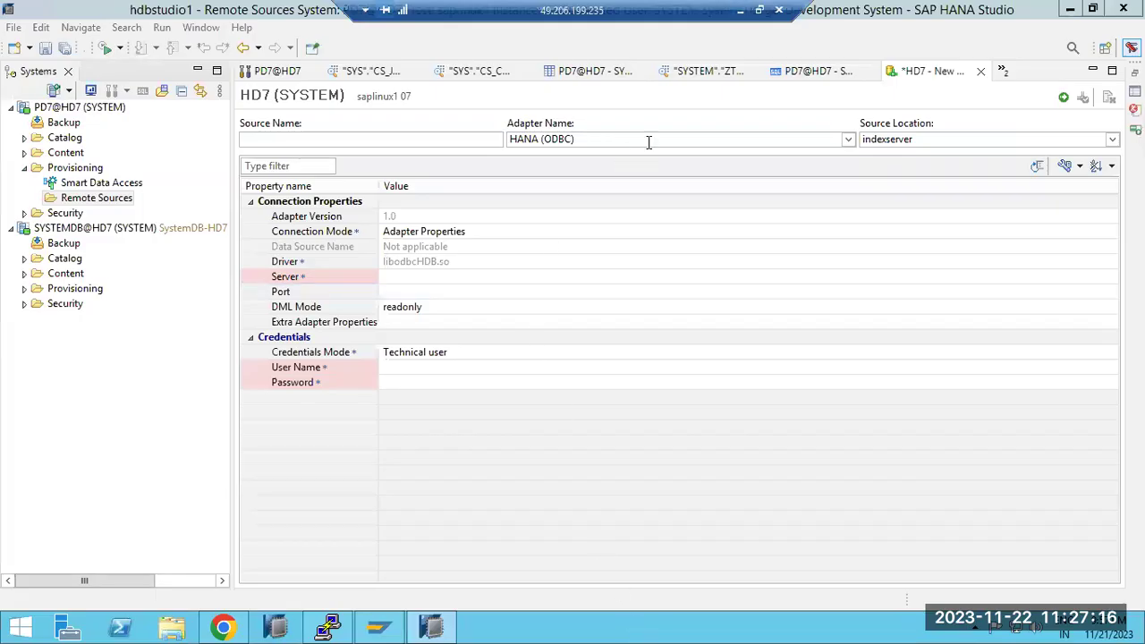
{"action": "left_click", "coordinate": [847, 140]}
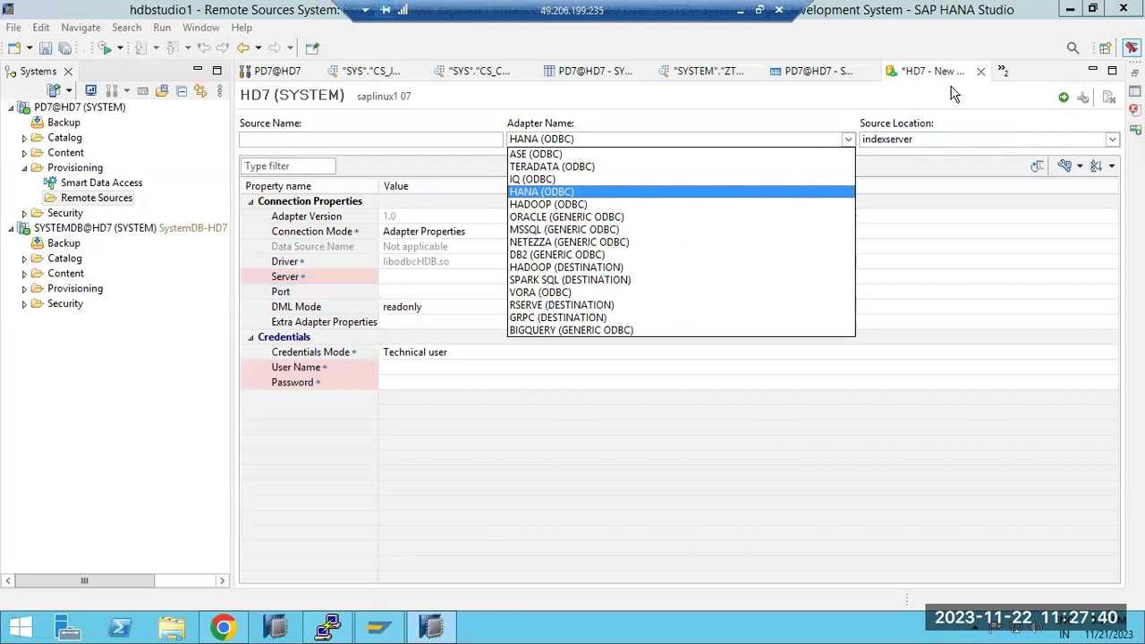
{"action": "left_click", "coordinate": [981, 74]}
{"action": "left_click", "coordinate": [621, 311]}
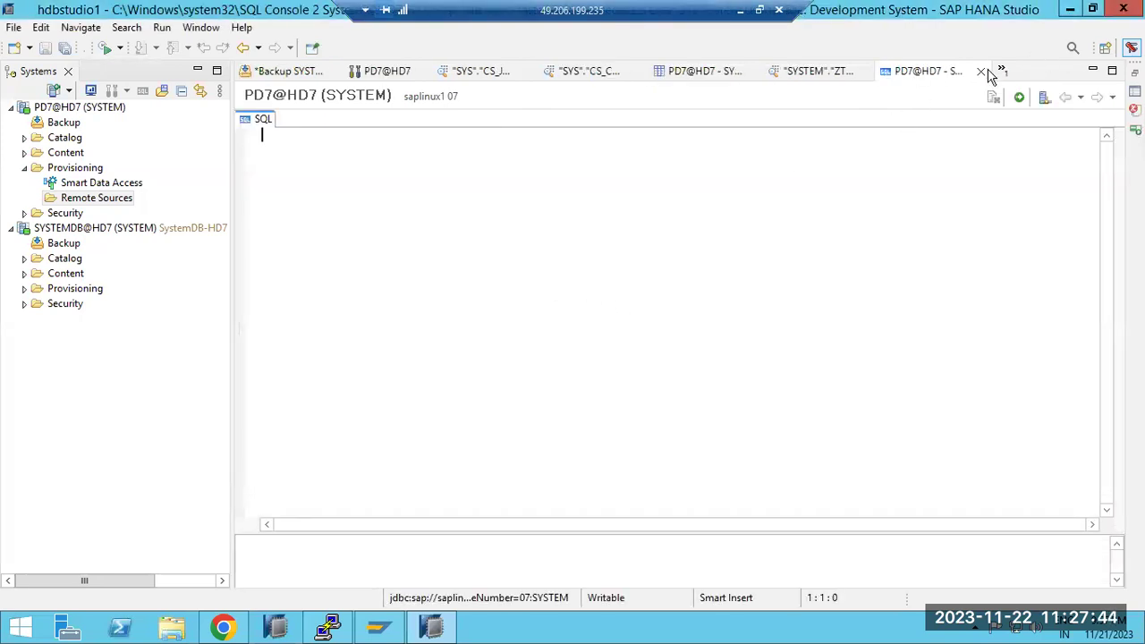
{"action": "left_click", "coordinate": [981, 74]}
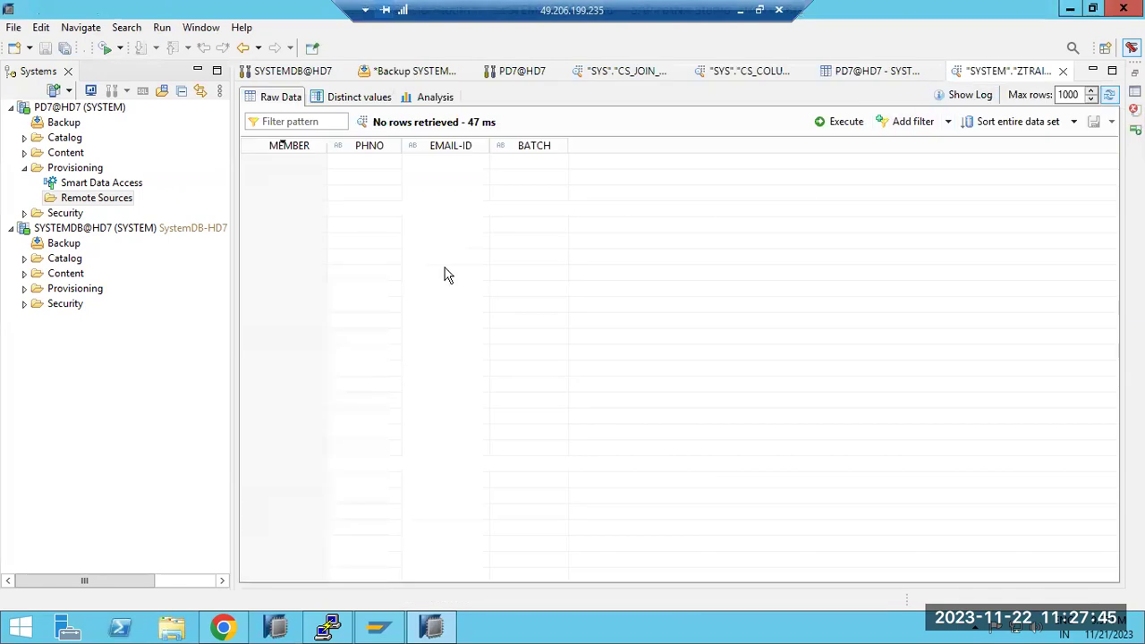
Collapse PD7's Provisioning folder and examine the Users and Roles lists in its Security folder
{"action": "left_click", "coordinate": [25, 169]}
{"action": "left_click", "coordinate": [25, 184]}
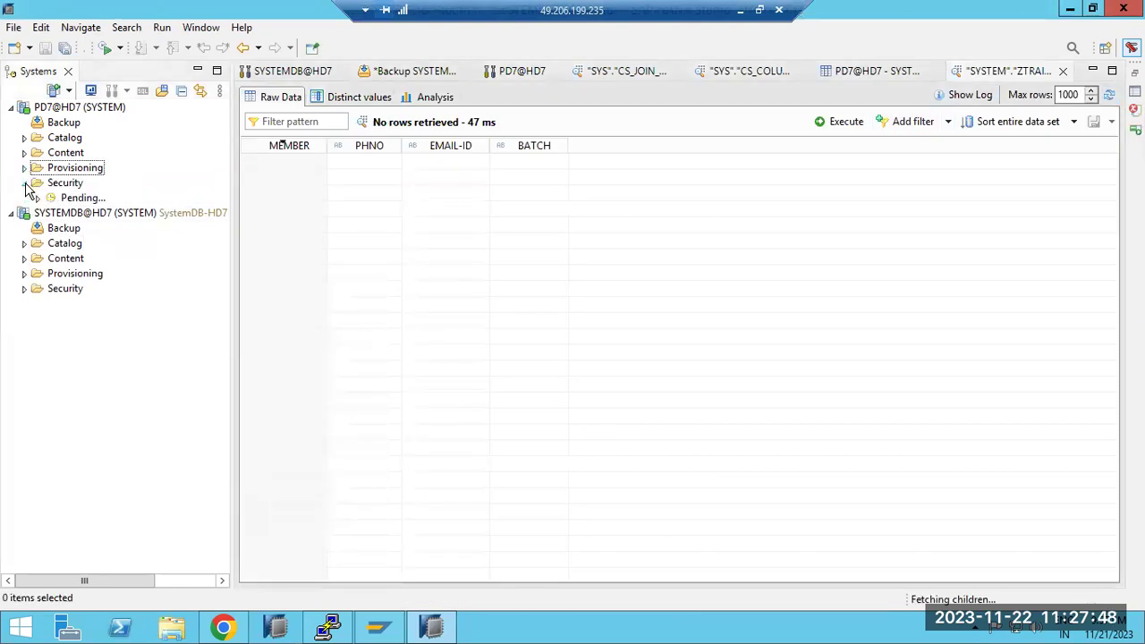
{"action": "left_click", "coordinate": [38, 214]}
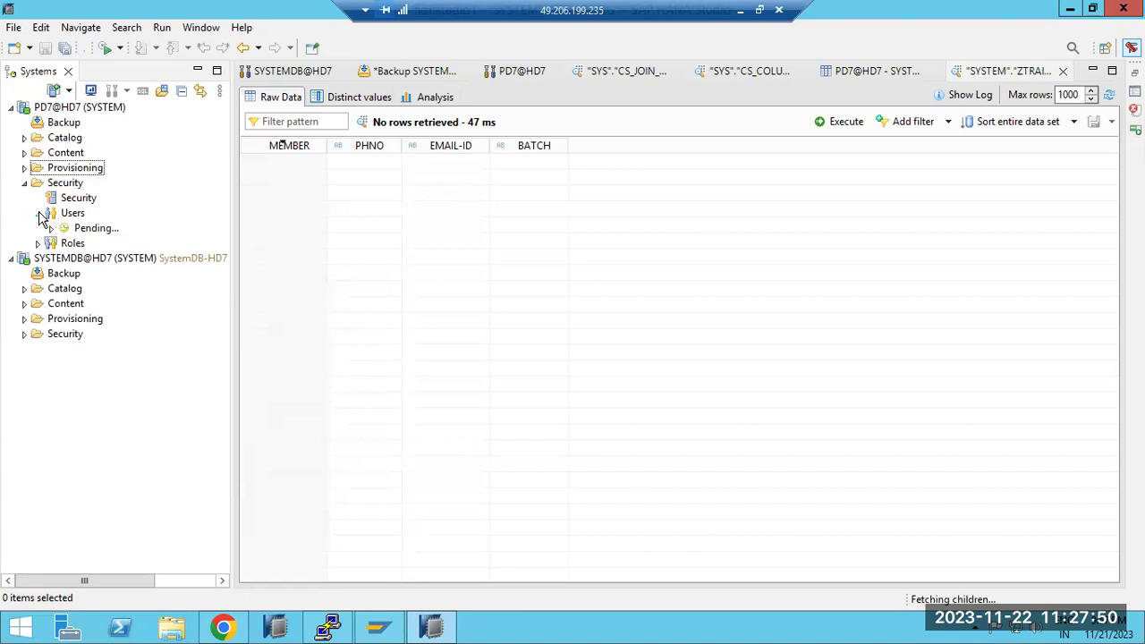
{"action": "left_click", "coordinate": [38, 214]}
{"action": "left_click", "coordinate": [38, 228]}
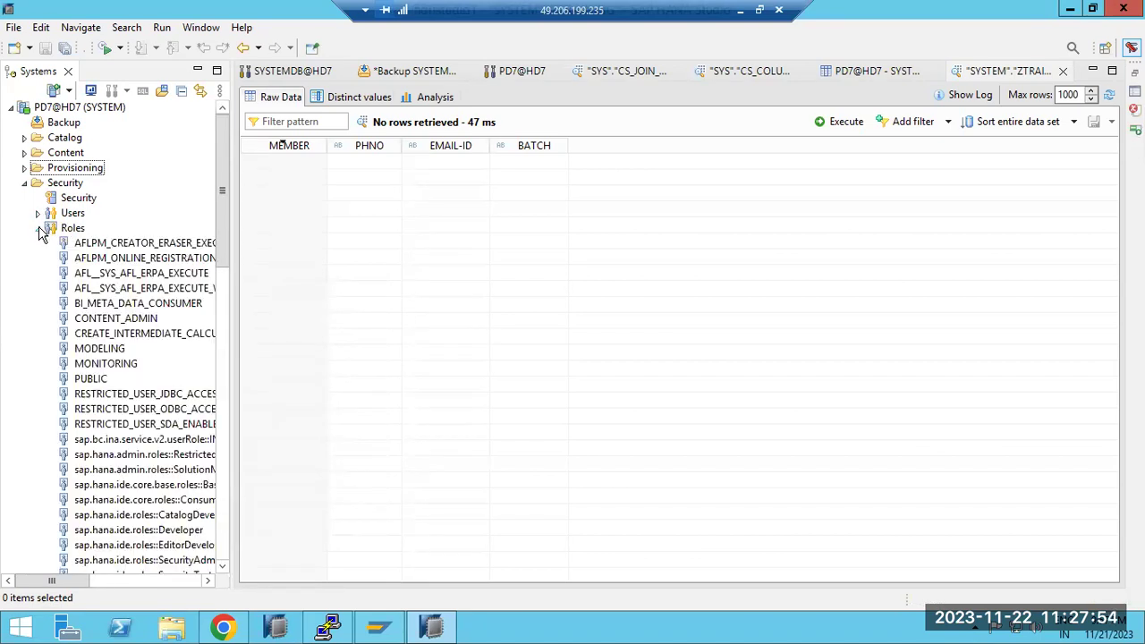
{"action": "left_click", "coordinate": [38, 228]}
{"action": "left_click", "coordinate": [24, 183]}
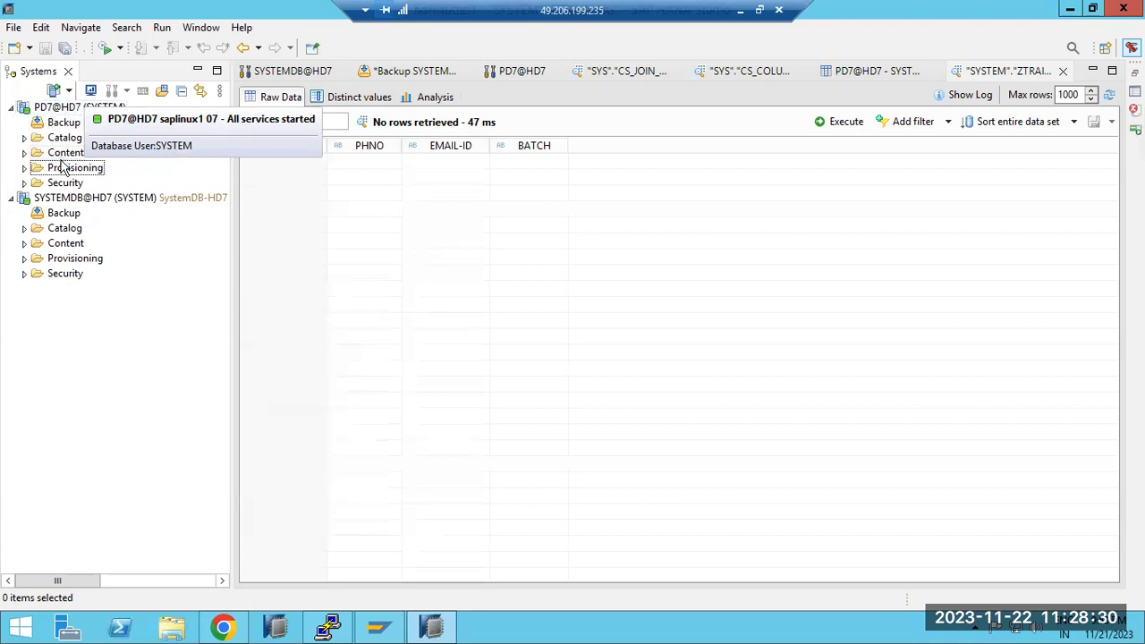
{"action": "left_click", "coordinate": [25, 183]}
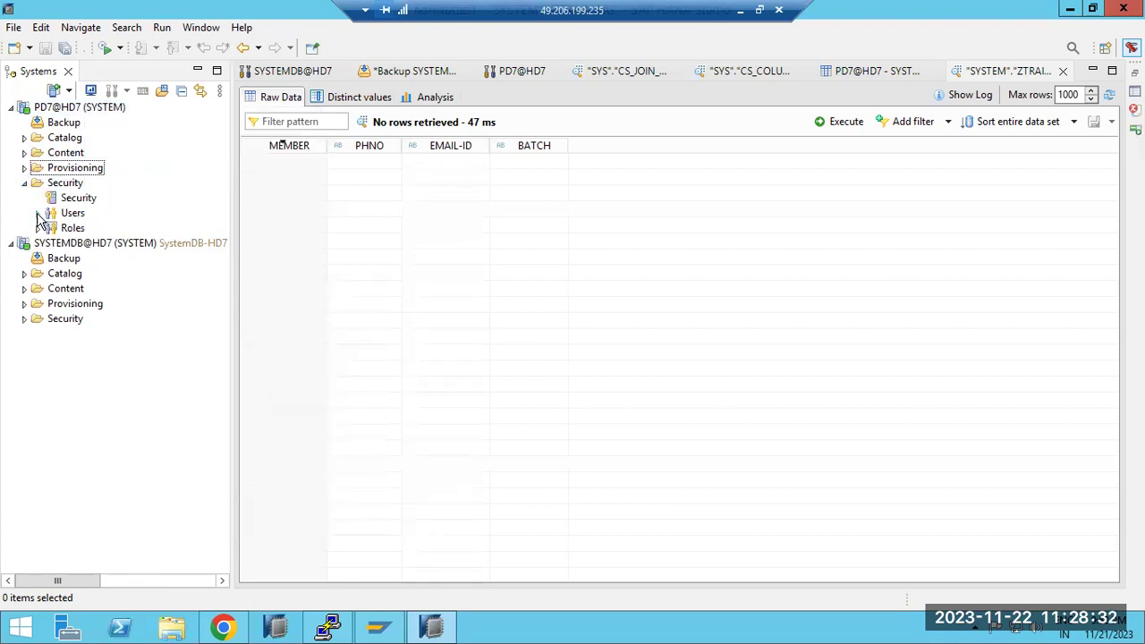
Examine the database users in PD7's Security folder, switch to SAP Logon to view the SAP ECC workspace connections, and return to HANA Studio
{"action": "left_click", "coordinate": [38, 213]}
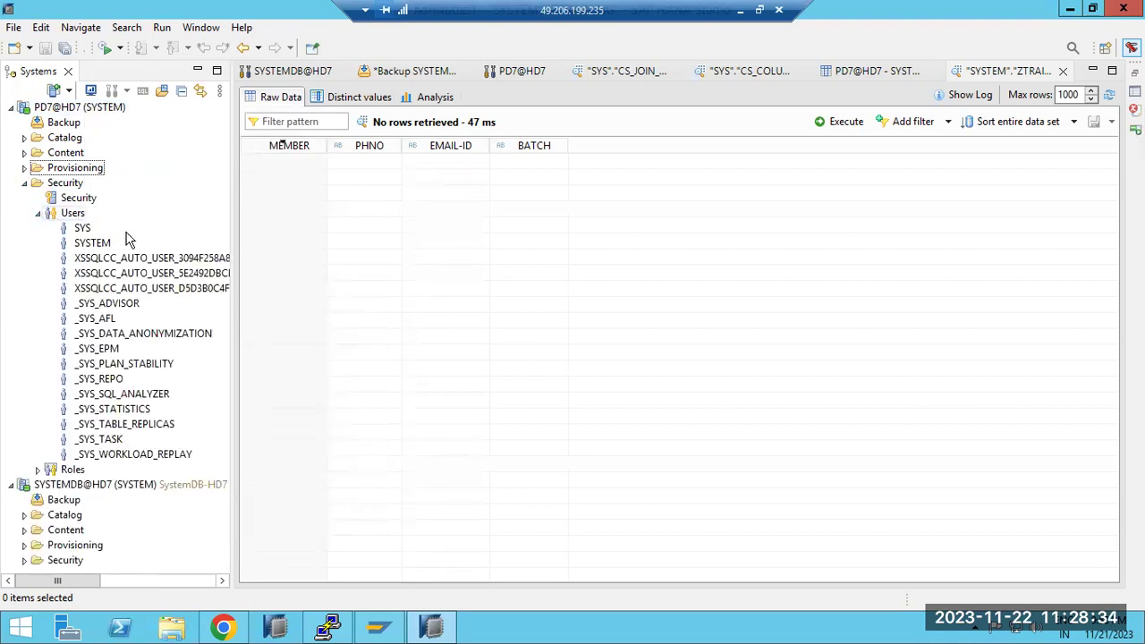
{"action": "left_click", "coordinate": [377, 628]}
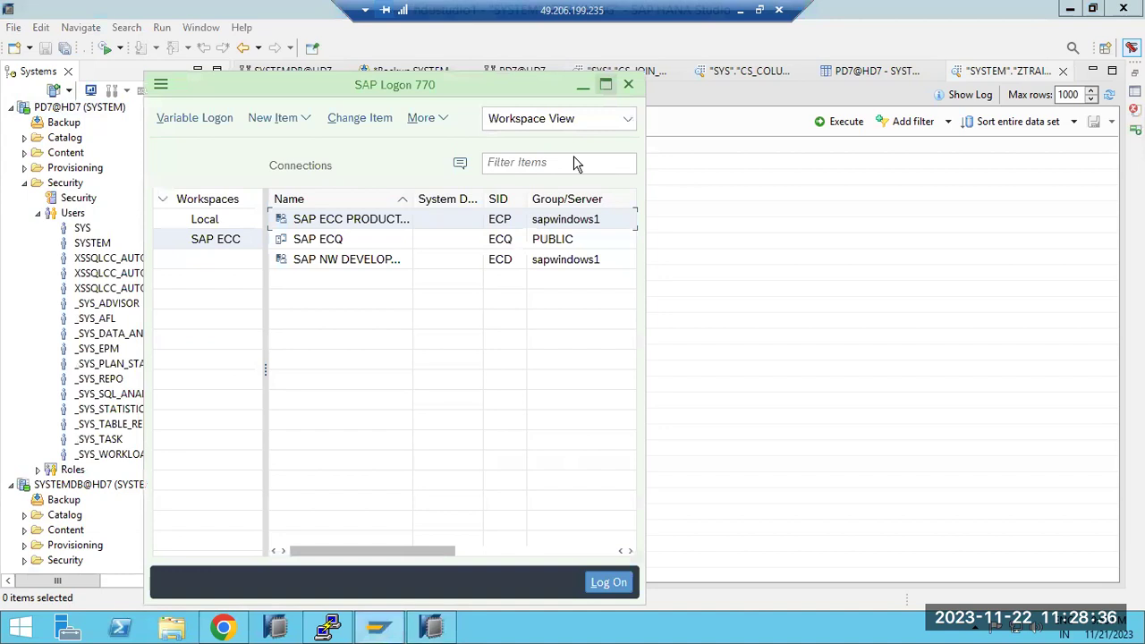
{"action": "left_click", "coordinate": [336, 239]}
{"action": "left_click", "coordinate": [335, 225]}
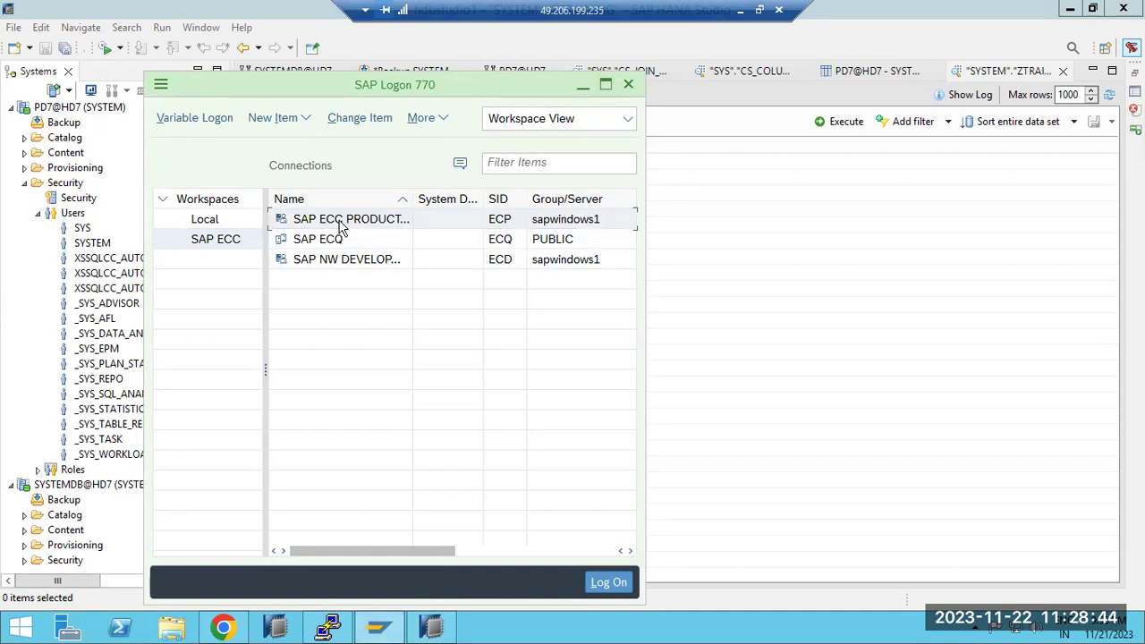
{"action": "left_click", "coordinate": [582, 85]}
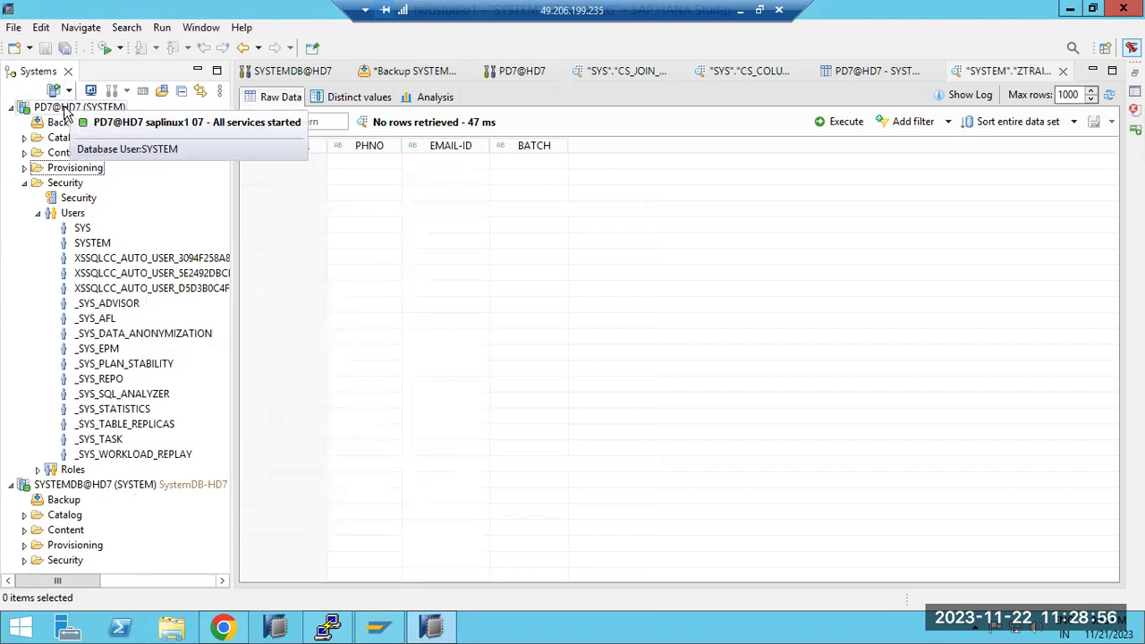
Collapse PD7's Security folder and examine the Configuration and Monitoring, Lifecycle Management and Security options available for the PD7 system
{"action": "left_click", "coordinate": [24, 184]}
{"action": "left_click", "coordinate": [46, 184]}
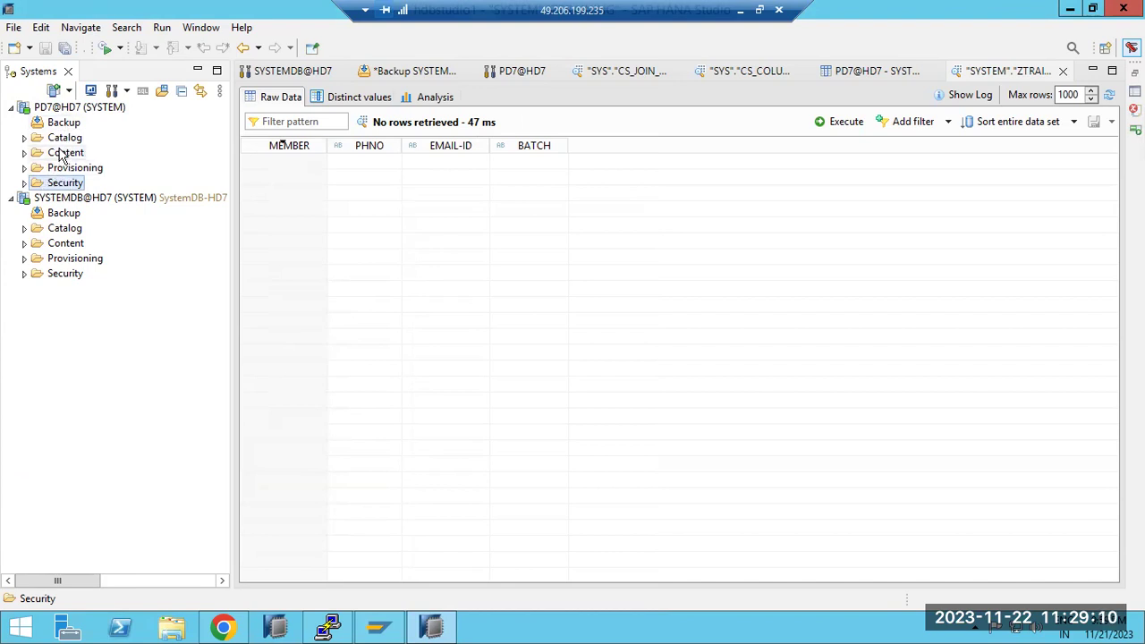
{"action": "left_click", "coordinate": [54, 199]}
{"action": "right_click", "coordinate": [54, 198]}
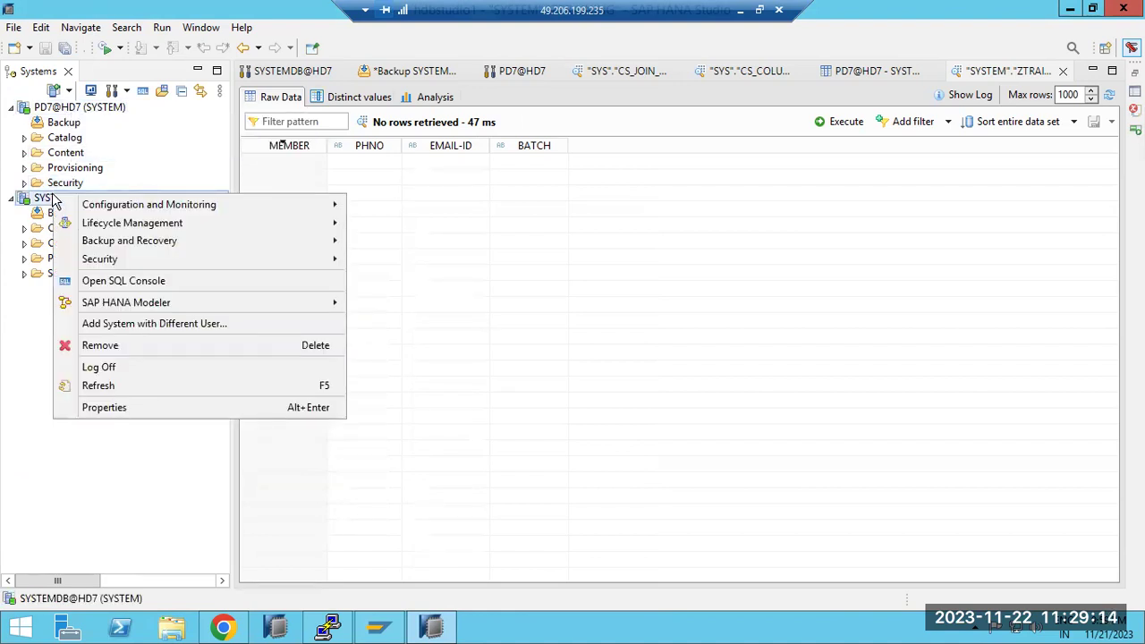
{"action": "left_click", "coordinate": [52, 108]}
{"action": "right_click", "coordinate": [52, 109]}
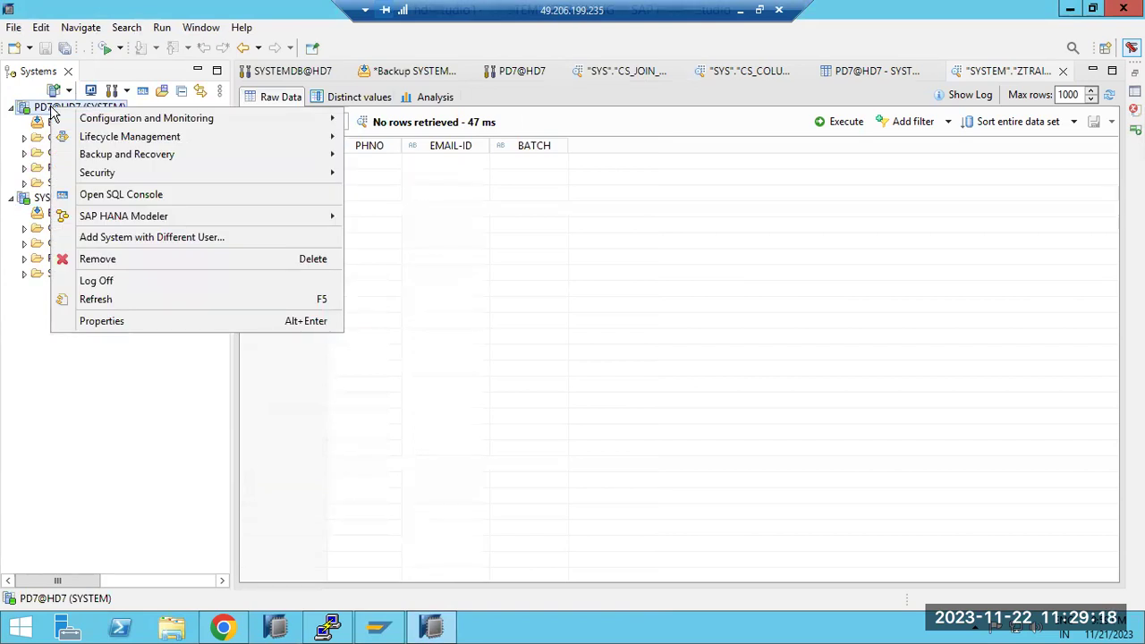
{"action": "mouse_move", "coordinate": [170, 120]}
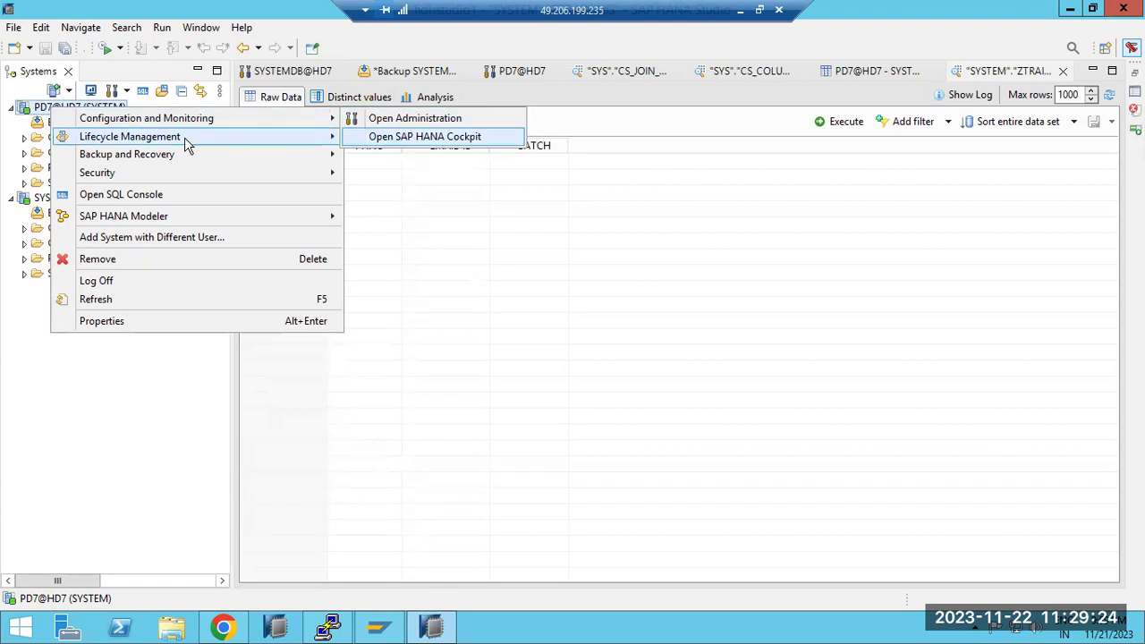
{"action": "mouse_move", "coordinate": [130, 137]}
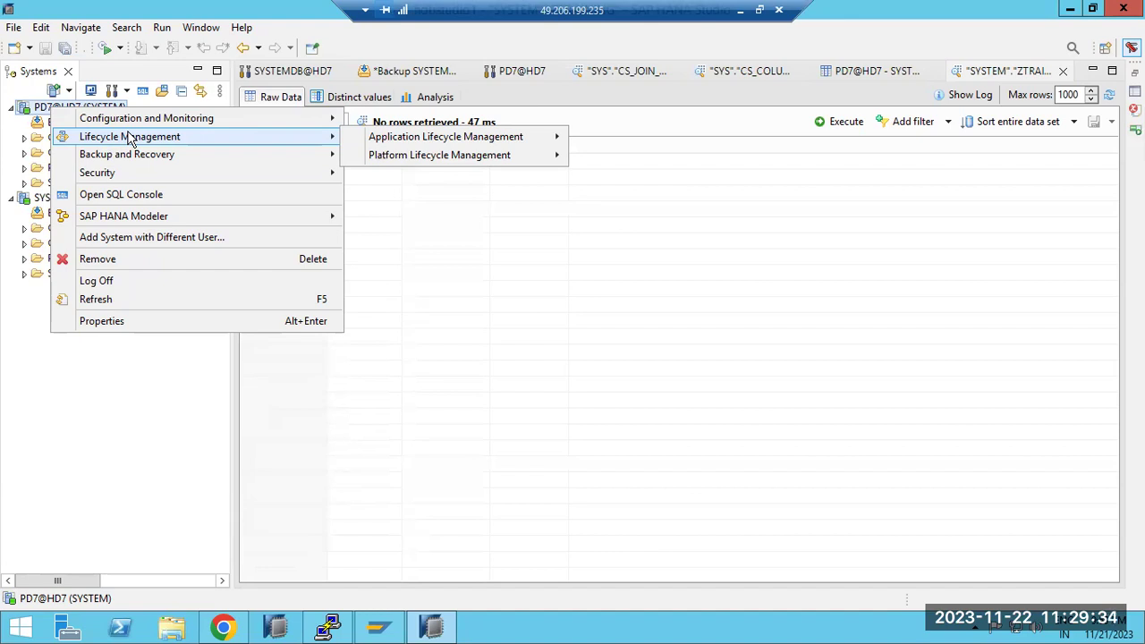
{"action": "mouse_move", "coordinate": [462, 141]}
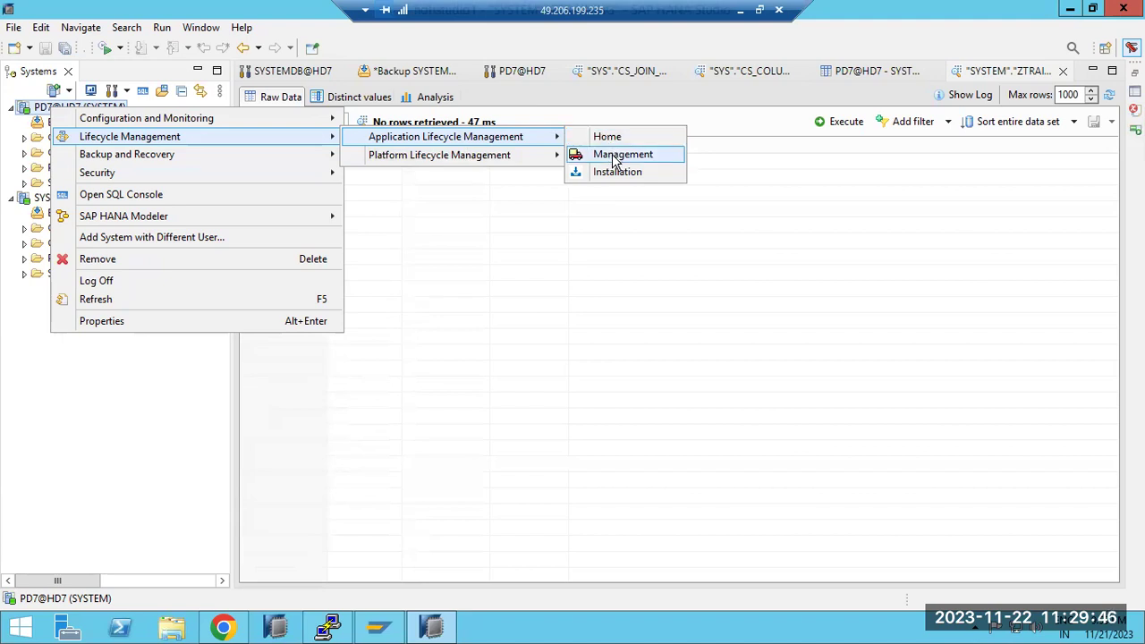
{"action": "mouse_move", "coordinate": [436, 161]}
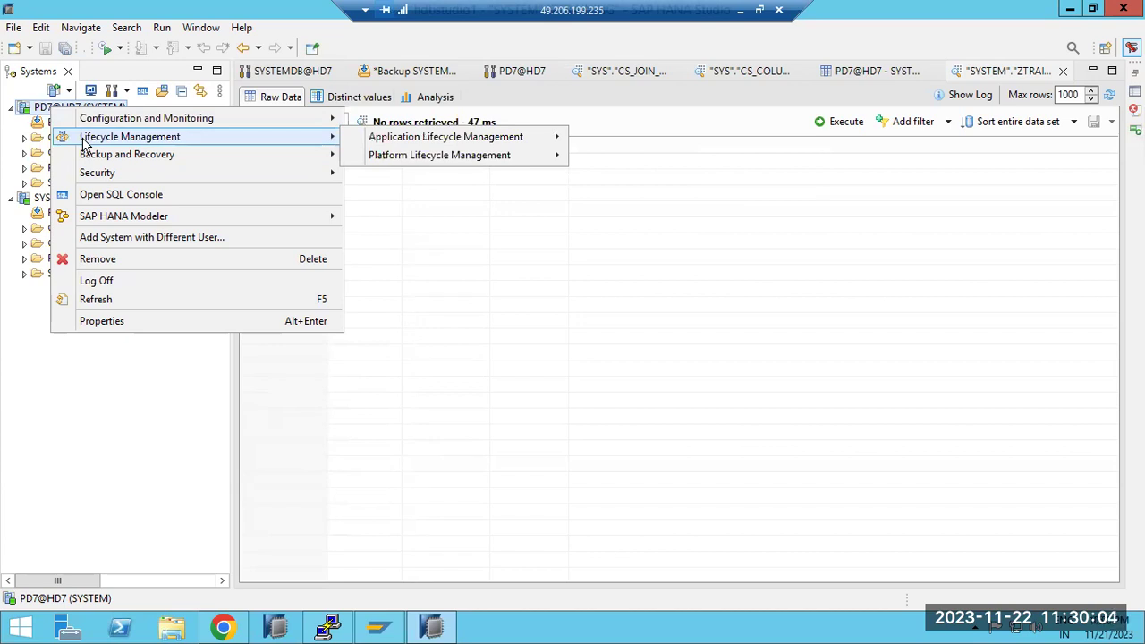
{"action": "mouse_move", "coordinate": [374, 143]}
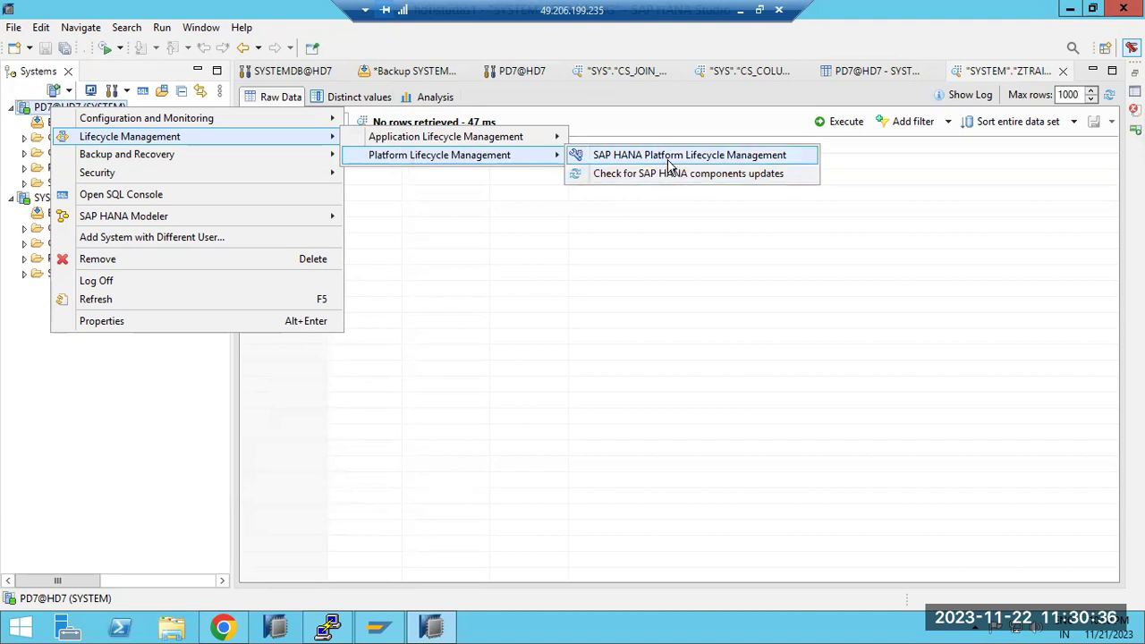
{"action": "mouse_move", "coordinate": [301, 155]}
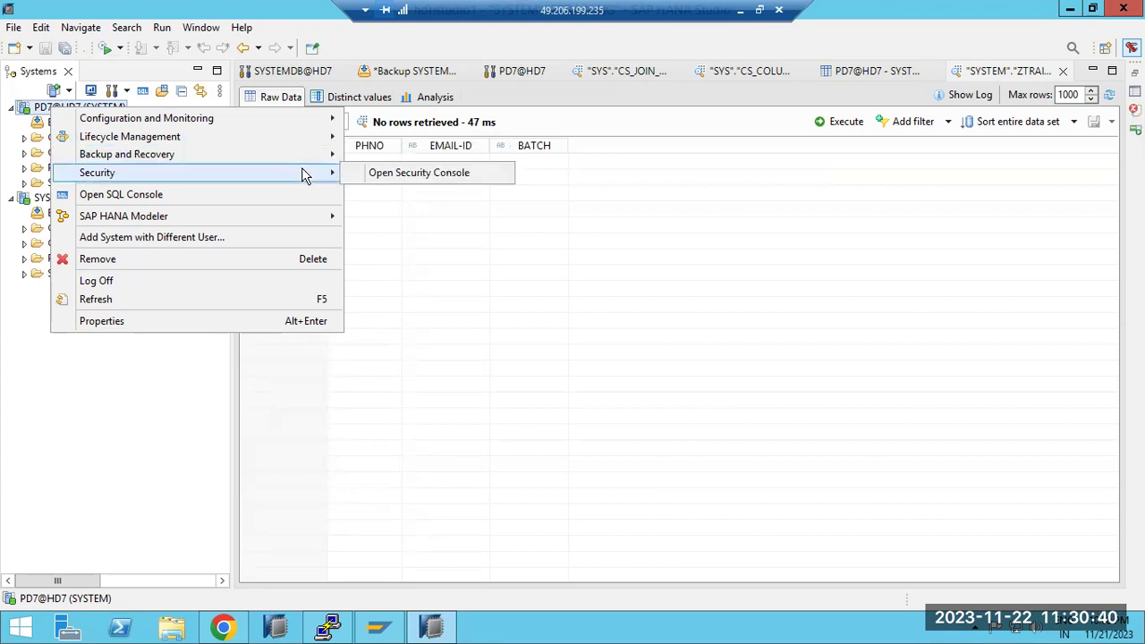
Open a SQL console for PD7, enter SE, and close the console without saving
{"action": "left_click", "coordinate": [226, 194]}
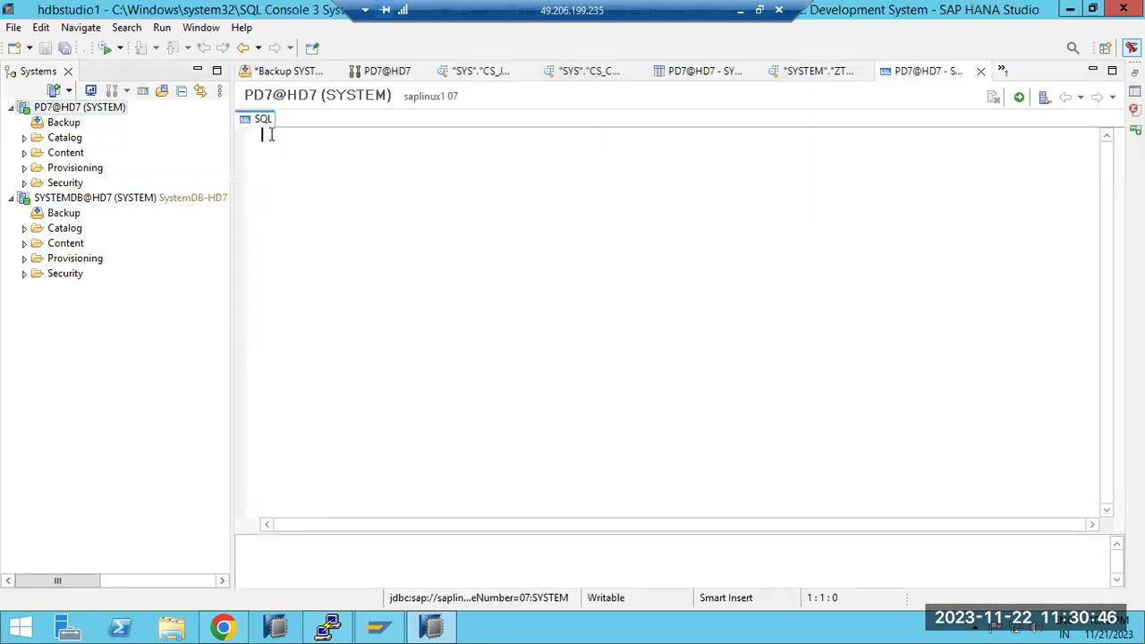
{"action": "type", "text": "SE"}
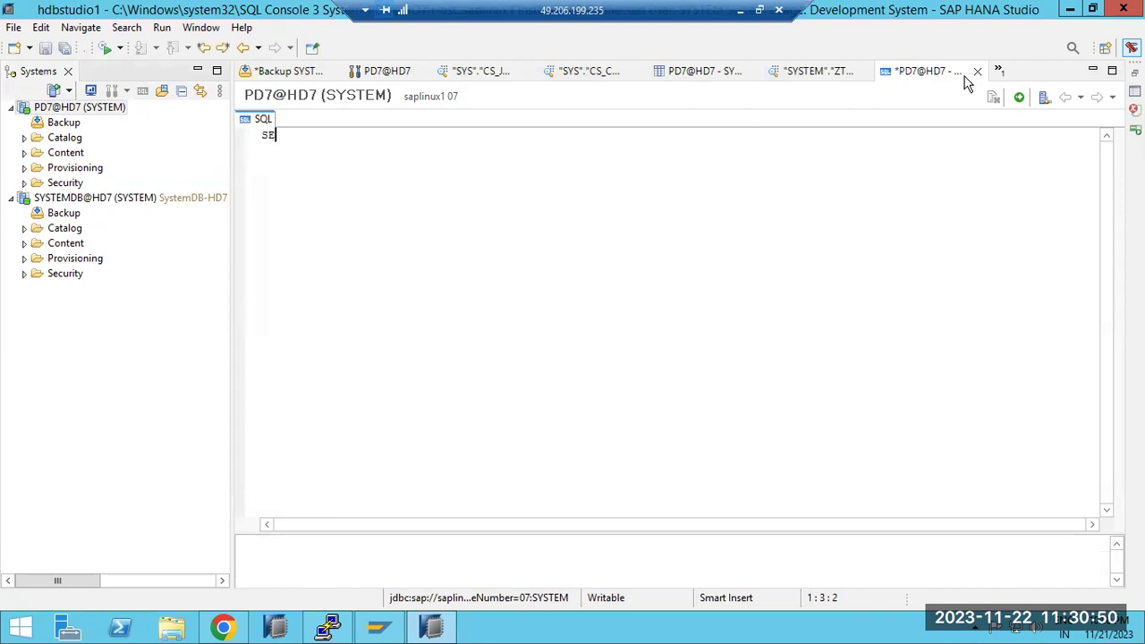
{"action": "left_click", "coordinate": [975, 72]}
{"action": "left_click", "coordinate": [644, 316]}
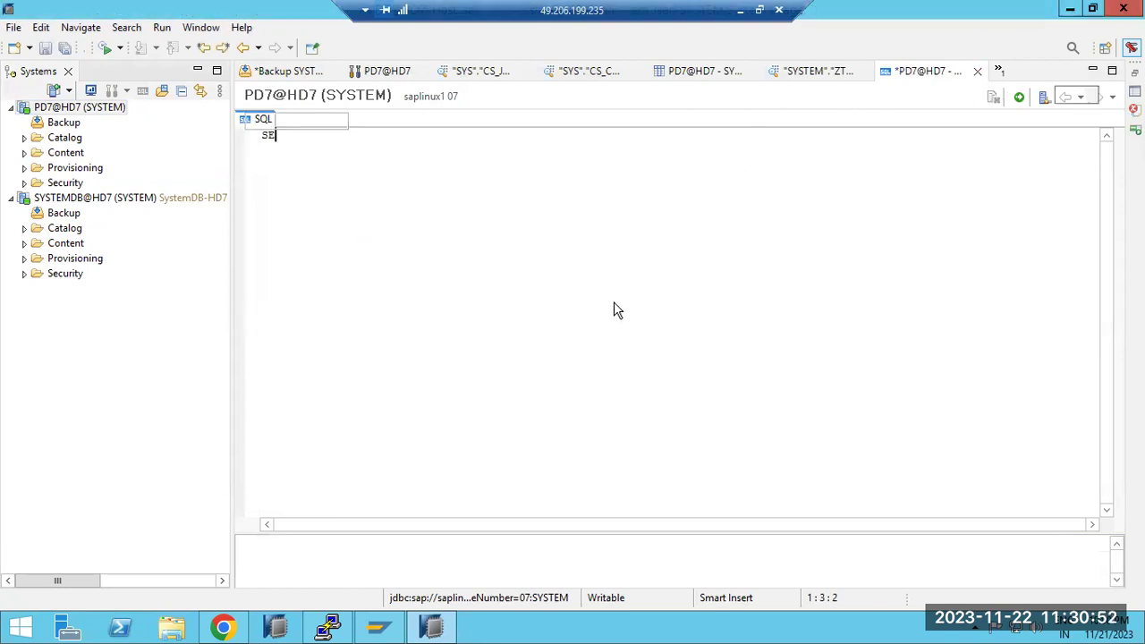
View PD7's system options, open the properties of SYSTEMDB@HD7, and examine the host port in the additional database user logon properties
{"action": "right_click", "coordinate": [78, 109]}
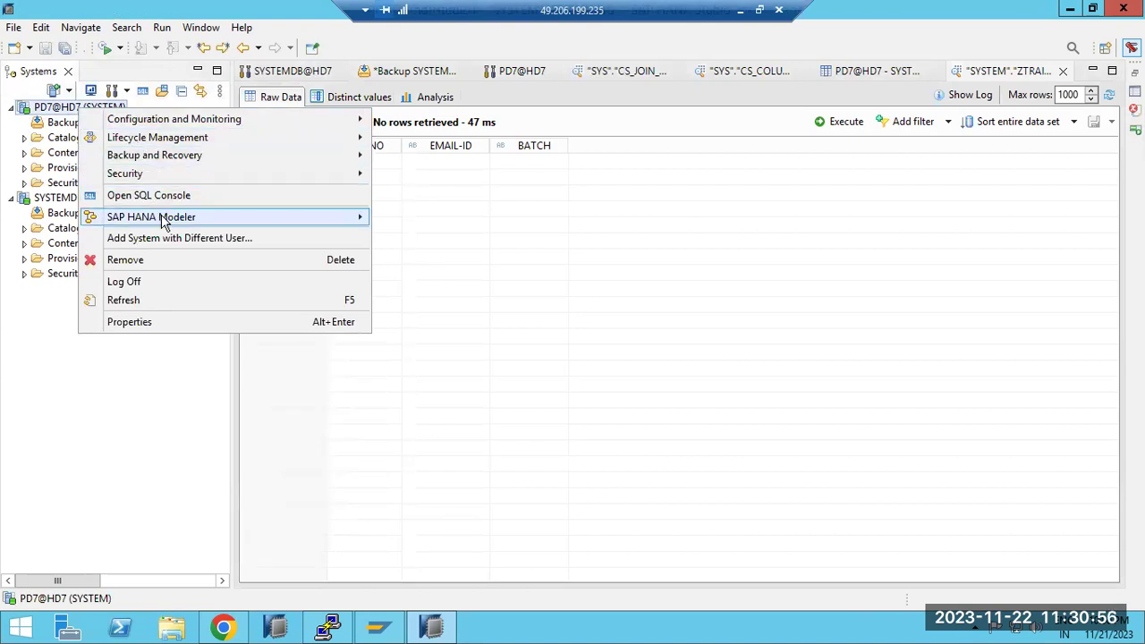
{"action": "mouse_move", "coordinate": [163, 220]}
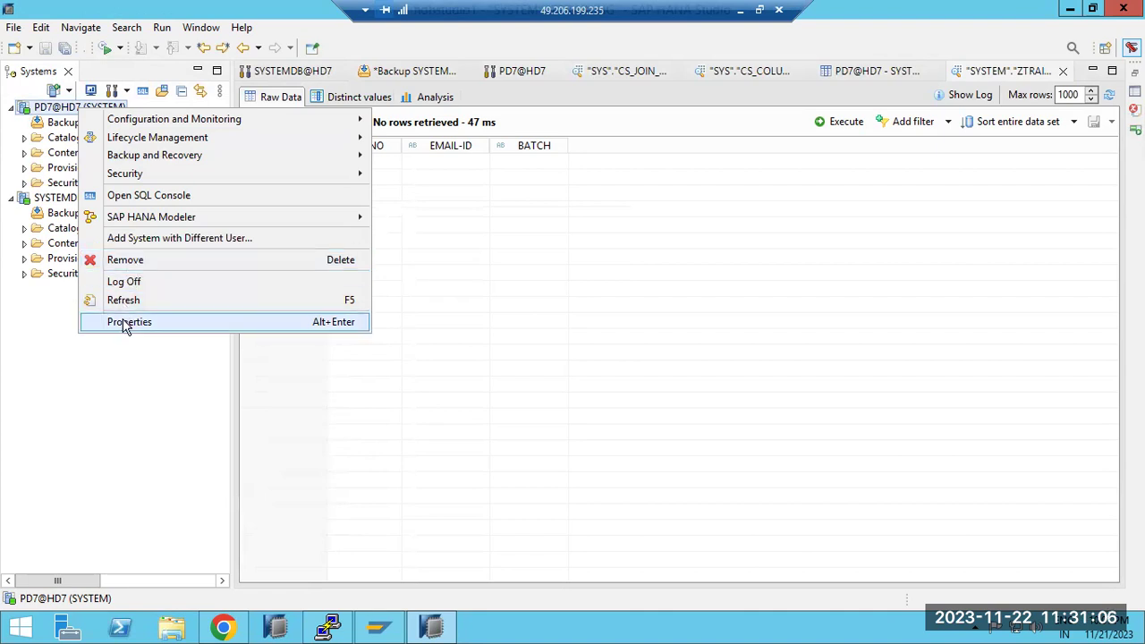
{"action": "left_click", "coordinate": [41, 198]}
{"action": "right_click", "coordinate": [42, 198]}
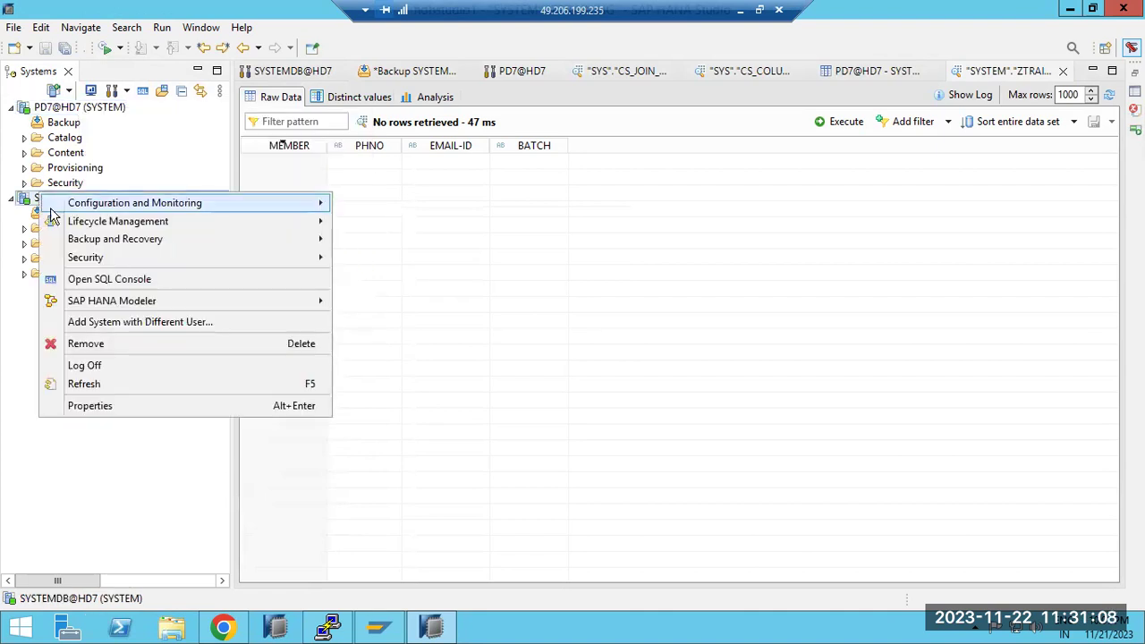
{"action": "left_click", "coordinate": [89, 406]}
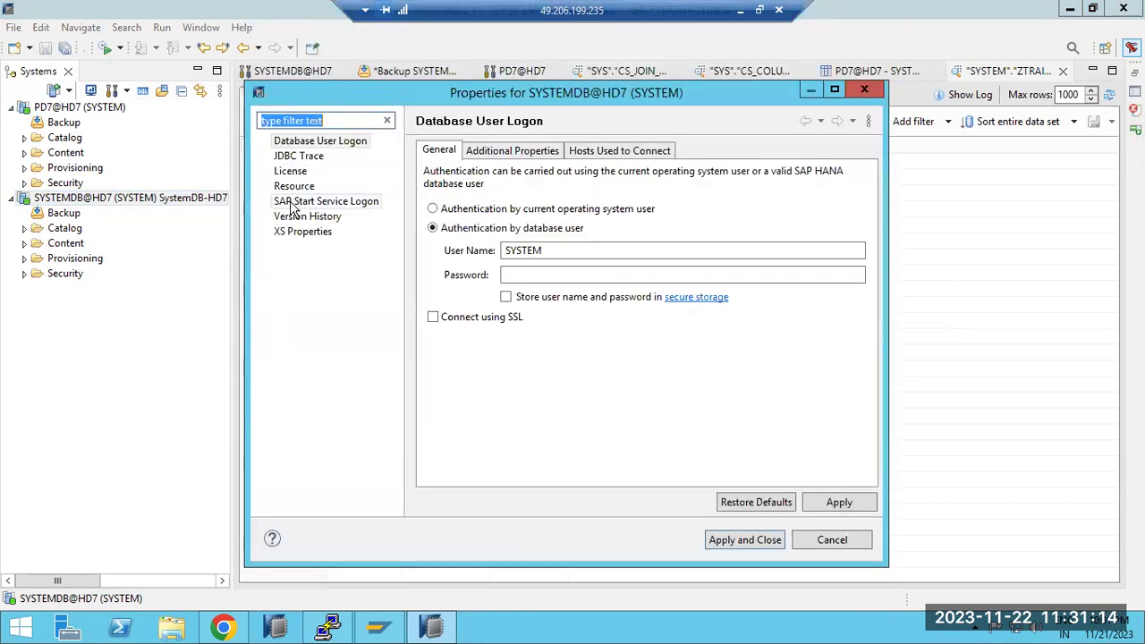
{"action": "left_click", "coordinate": [483, 152]}
{"action": "left_click_drag", "start_coordinate": [515, 191], "coordinate": [542, 193]}
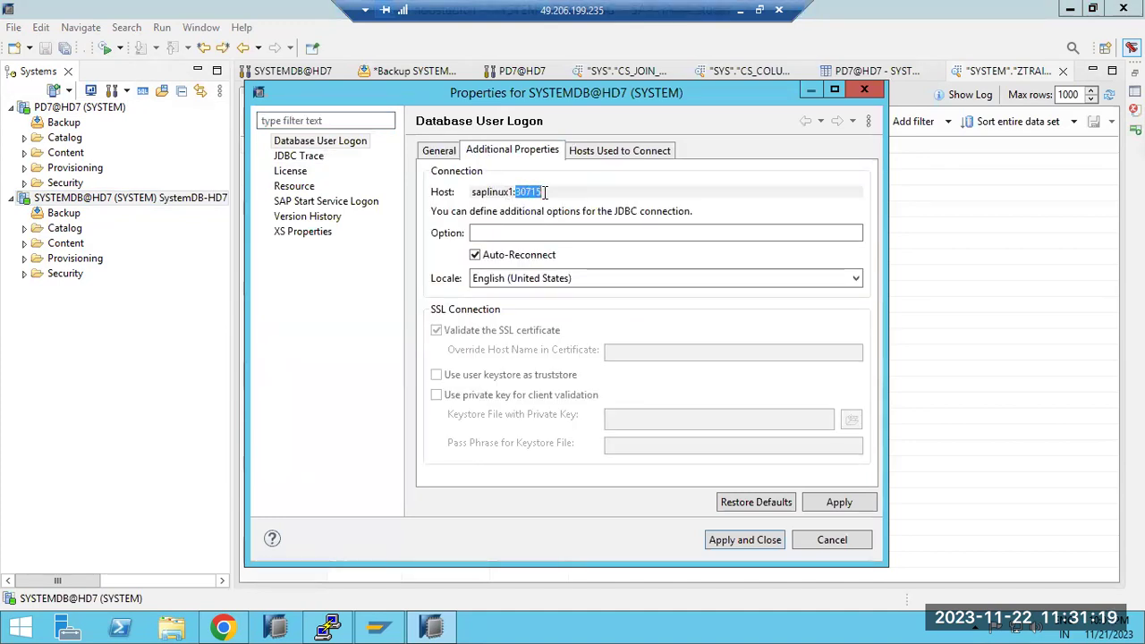
Switch to Paint and undo all strokes and labels of the diagram until the canvas is blank
{"action": "left_click", "coordinate": [739, 10]}
{"action": "key", "text": "ctrl+z"}
{"action": "key", "text": "ctrl+z"}
{"action": "key", "text": "ctrl+z"}
{"action": "key", "text": "ctrl+z"}
{"action": "key", "text": "ctrl+z"}
{"action": "key", "text": "ctrl+z"}
{"action": "key", "text": "ctrl+z"}
{"action": "key", "text": "ctrl+z"}
{"action": "key", "text": "ctrl+z"}
{"action": "key", "text": "ctrl+z"}
{"action": "key", "text": "ctrl+z"}
{"action": "key", "text": "ctrl+z"}
{"action": "key", "text": "ctrl+z"}
{"action": "key", "text": "ctrl+z"}
{"action": "key", "text": "ctrl+z"}
{"action": "key", "text": "ctrl+z"}
{"action": "key", "text": "ctrl+z"}
{"action": "key", "text": "ctrl+z"}
{"action": "key", "text": "ctrl+z"}
{"action": "key", "text": "ctrl+z"}
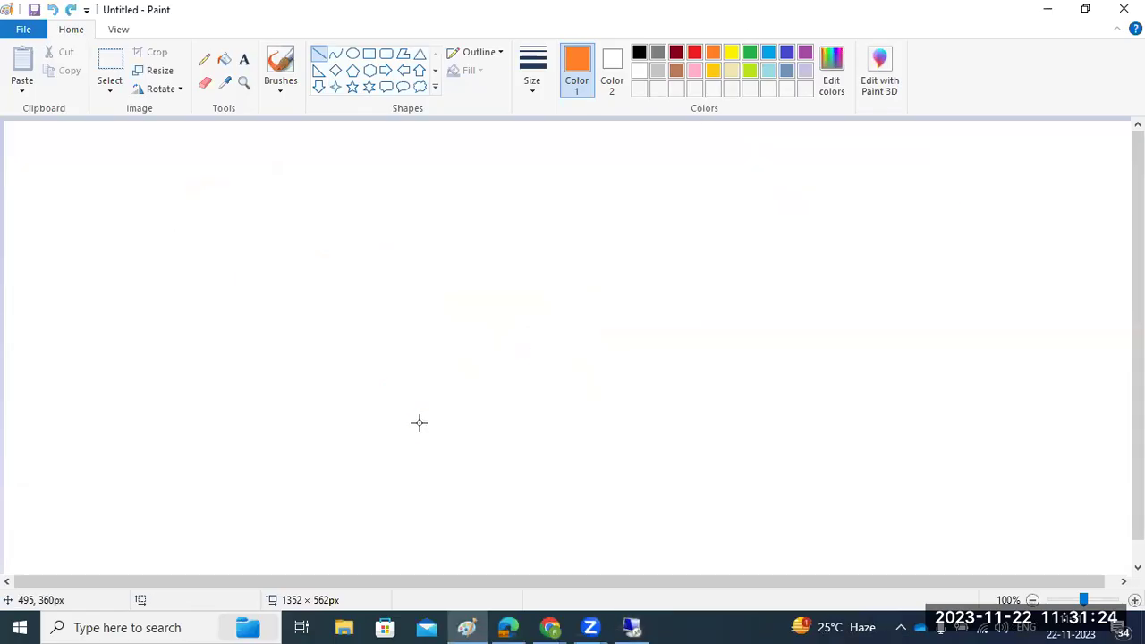
Add the orange text 3IN15 in a wide text box near the upper edge of the canvas
{"action": "left_click", "coordinate": [243, 59]}
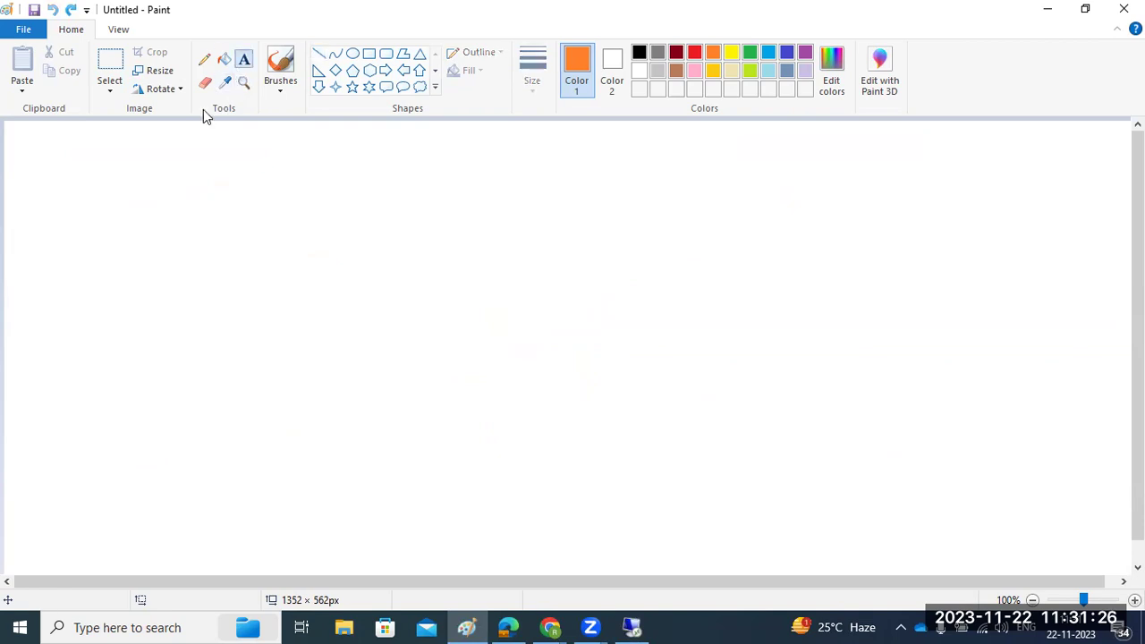
{"action": "left_click_drag", "start_coordinate": [49, 143], "coordinate": [885, 250]}
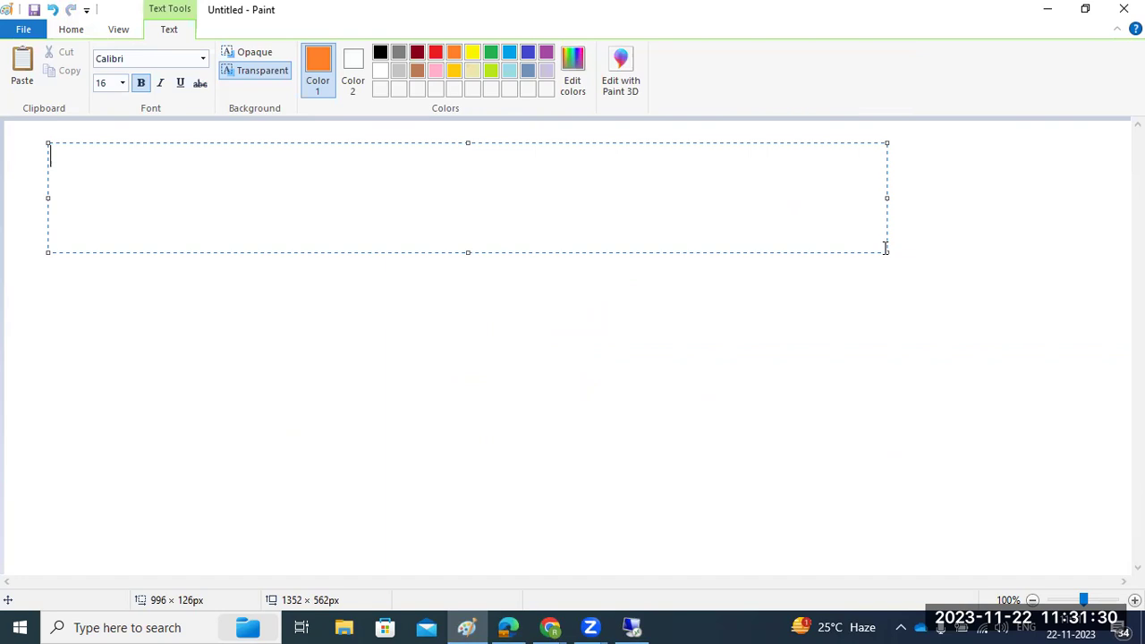
{"action": "type", "text": "3IN15"}
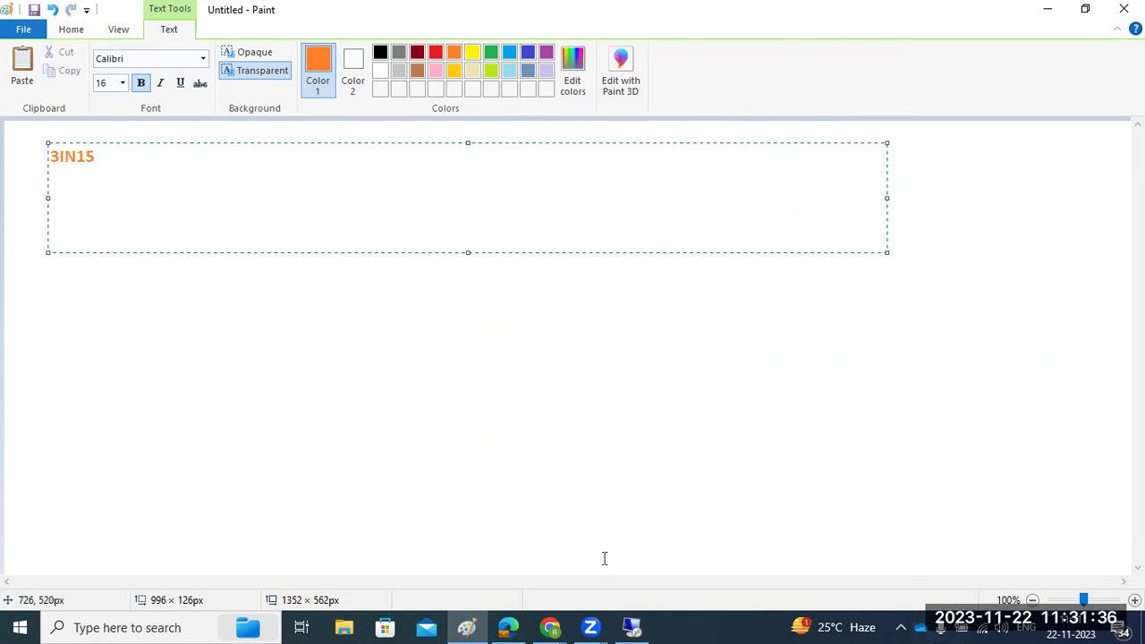
Switch to HANA Studio and examine SYSTEMDB@HD7's host port, JDBC Trace settings and License properties
{"action": "left_click", "coordinate": [631, 626]}
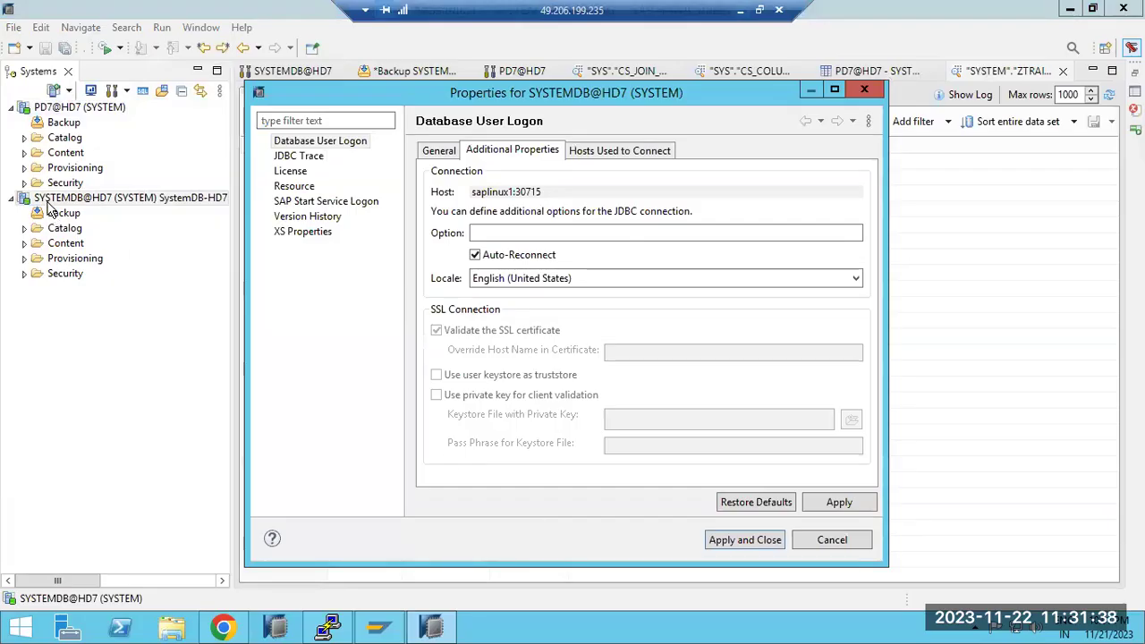
{"action": "left_click_drag", "start_coordinate": [515, 192], "coordinate": [550, 193]}
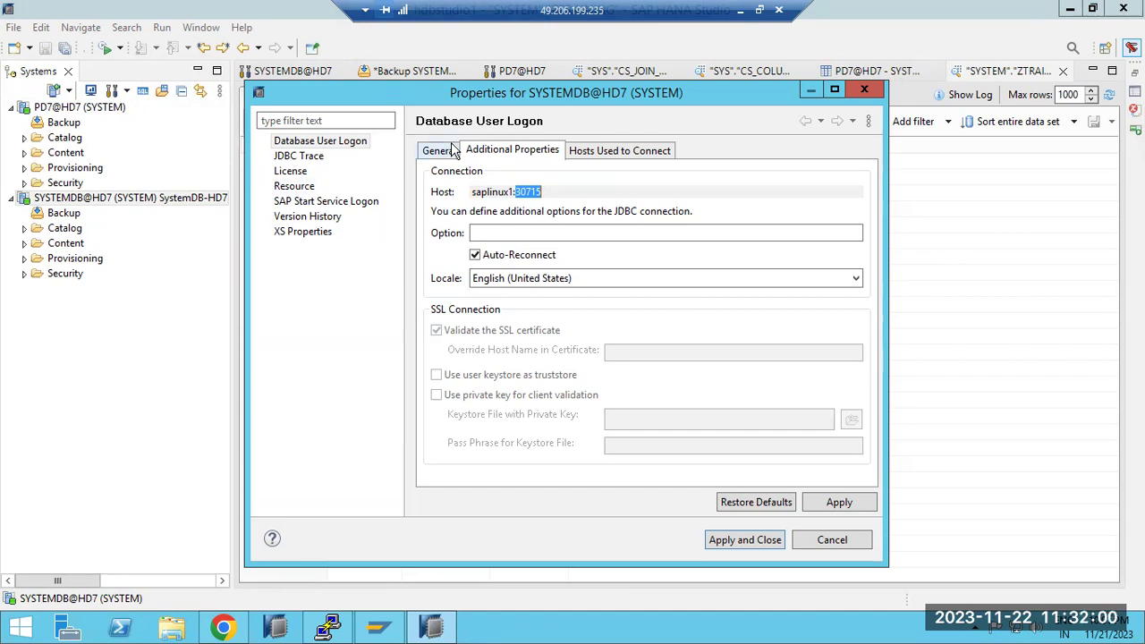
{"action": "left_click", "coordinate": [313, 158]}
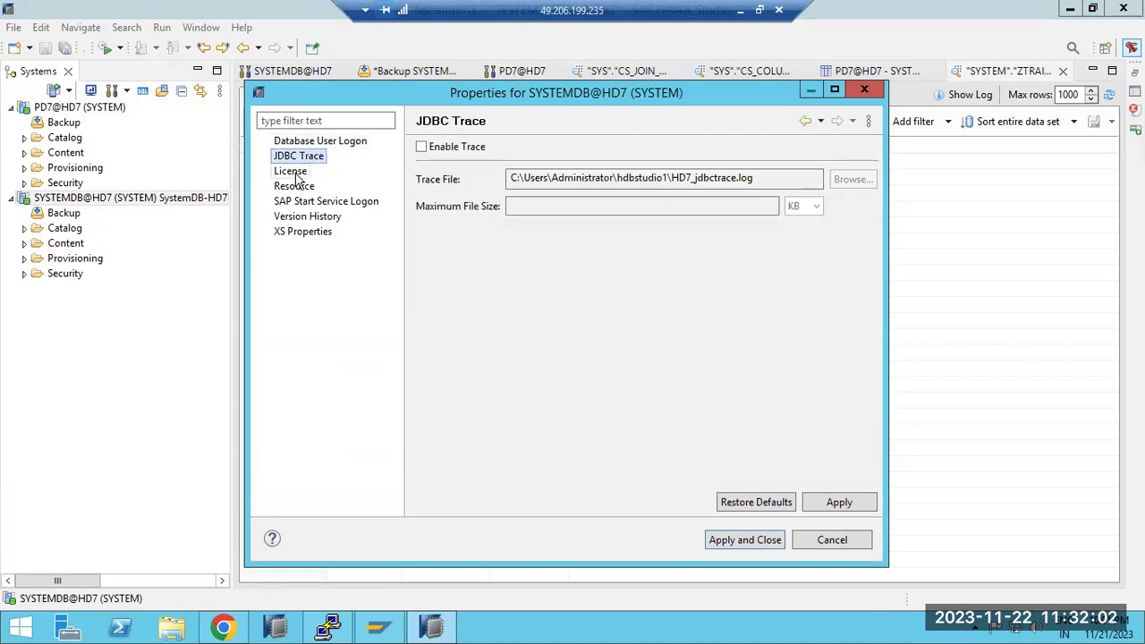
{"action": "left_click", "coordinate": [296, 171]}
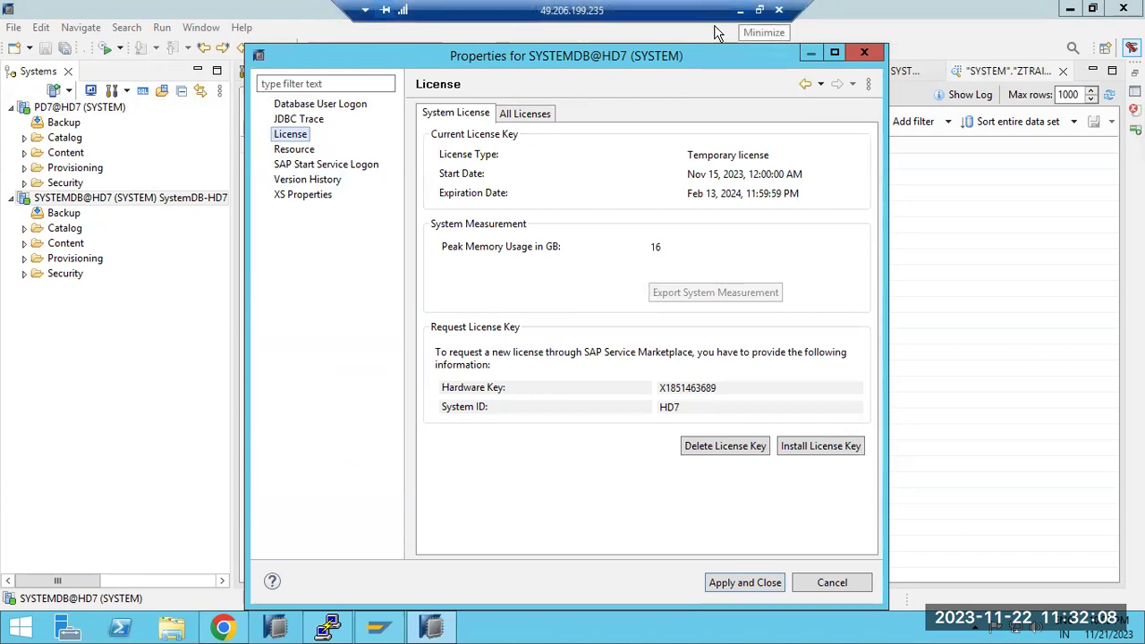
Switch to Paint and add the heading HANA LICENSING: below 3IN15, underlined with a row of equals signs
{"action": "left_click", "coordinate": [739, 10]}
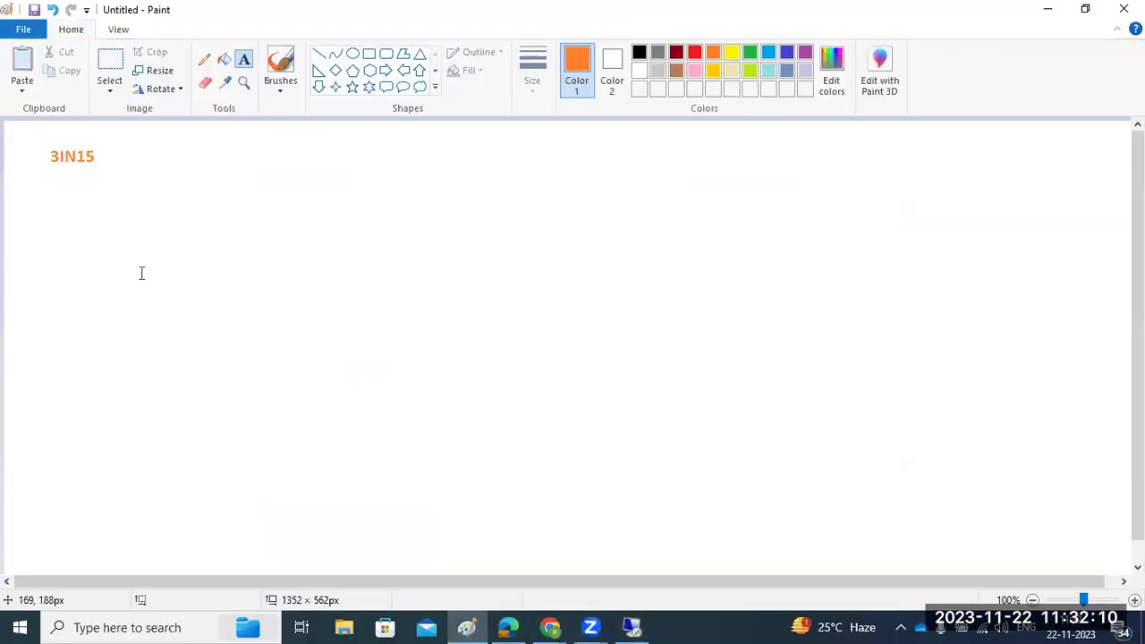
{"action": "left_click_drag", "start_coordinate": [37, 176], "coordinate": [1114, 565]}
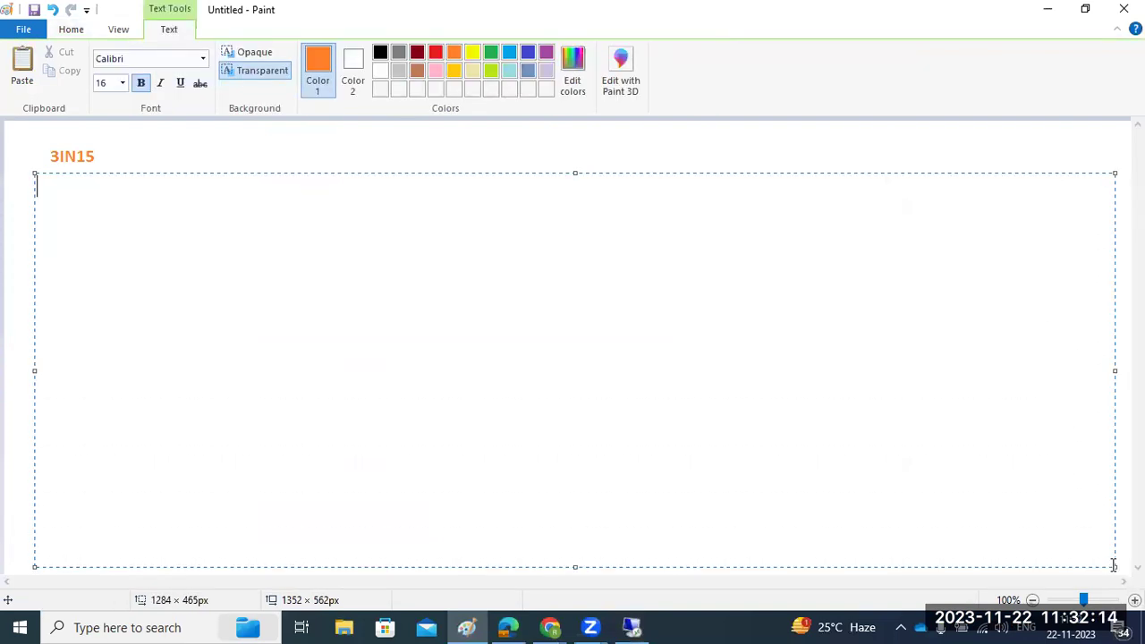
{"action": "type", "text": "HANA L"}
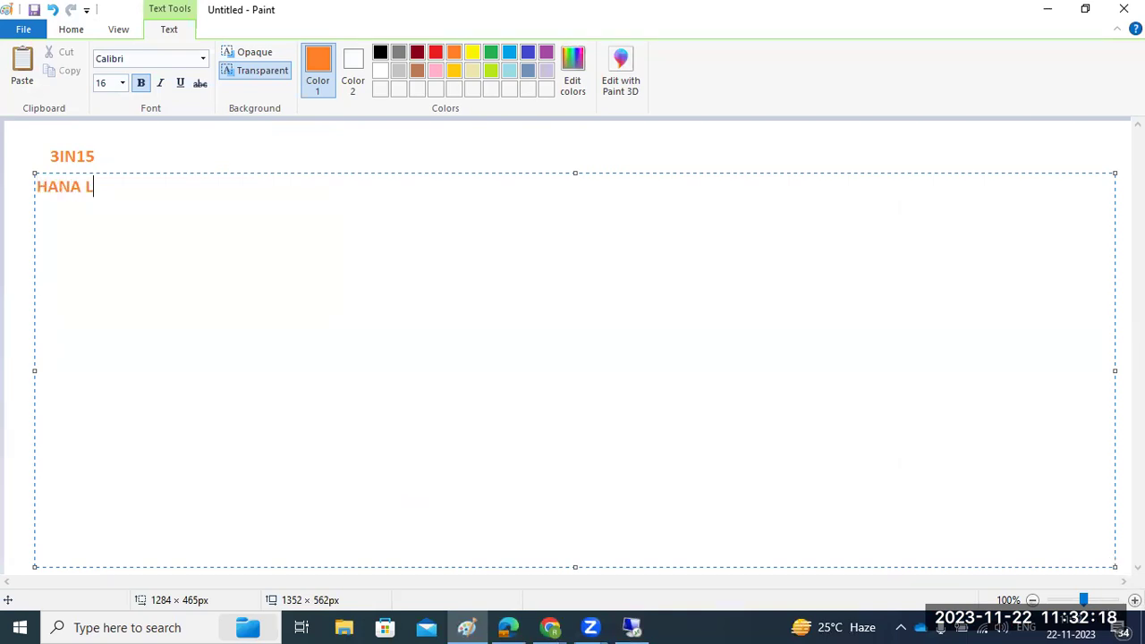
{"action": "type", "text": "ICENSING:"}
{"action": "key", "text": "Return"}
{"action": "type", "text": "================"}
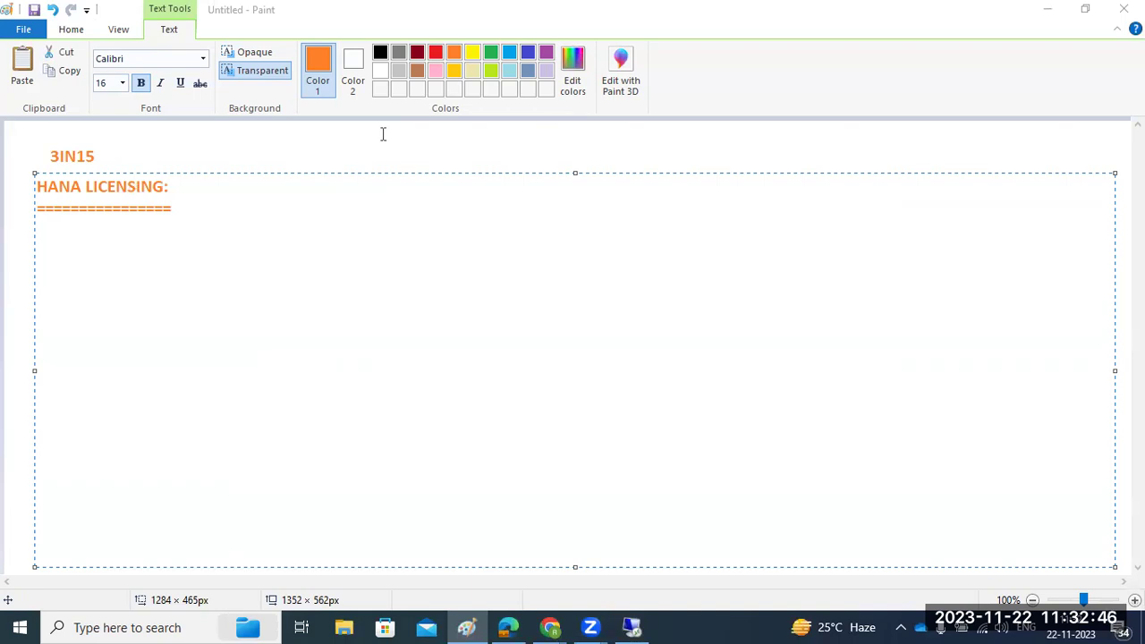
{"action": "left_click", "coordinate": [188, 207]}
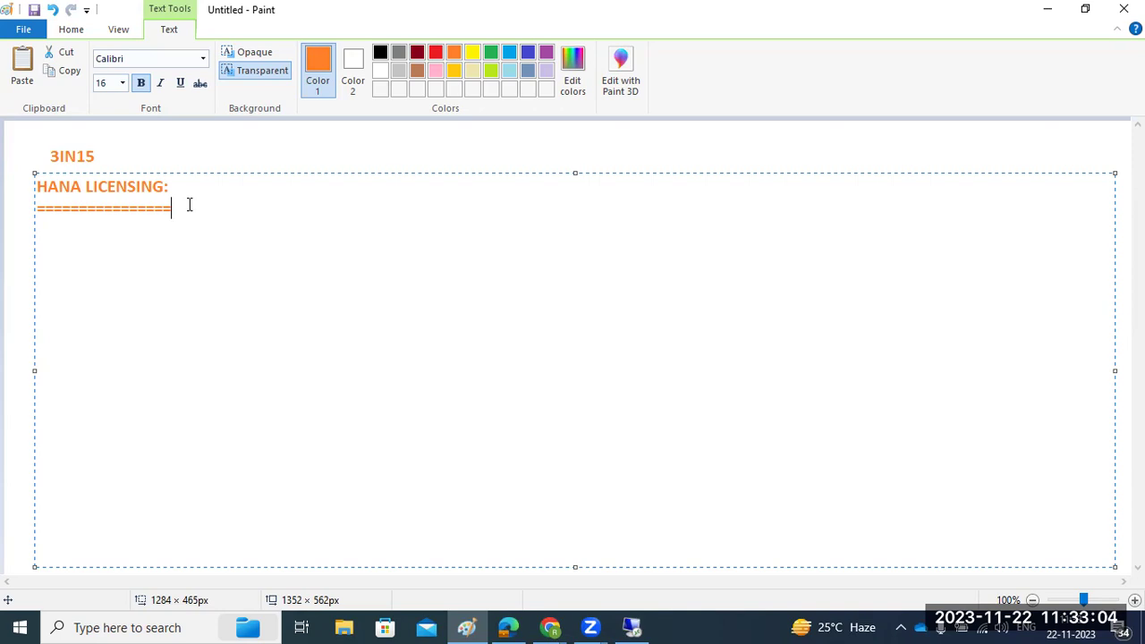
Switch to HANA Studio and examine the license validity and license key options in SYSTEMDB@HD7's License properties
{"action": "left_click", "coordinate": [646, 624]}
{"action": "left_click", "coordinate": [298, 135]}
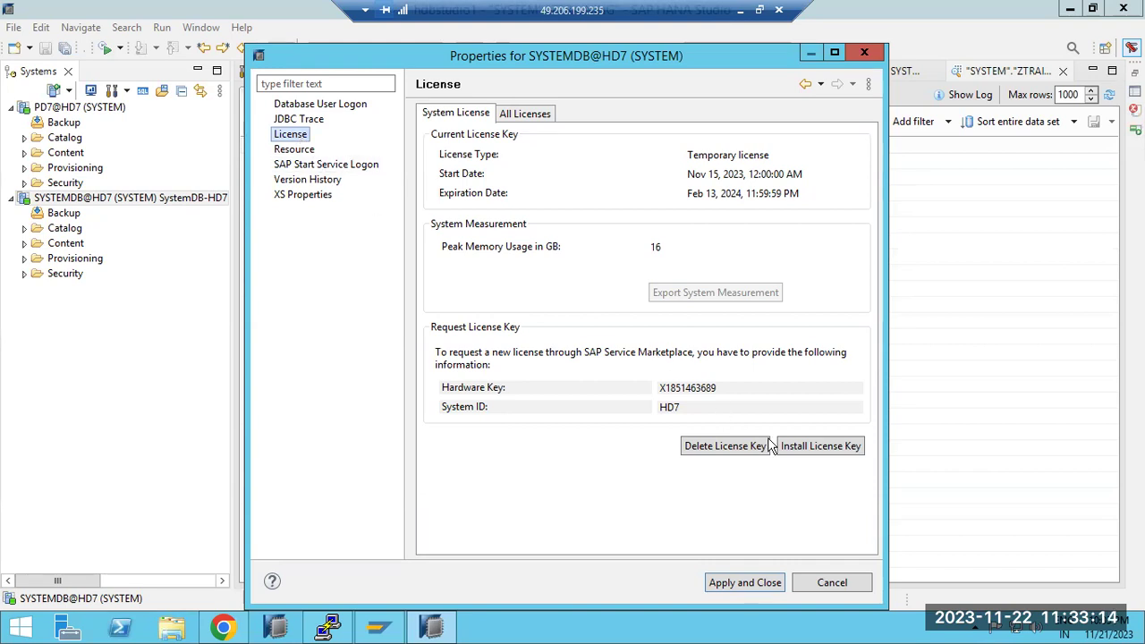
View the license key file selection for installing a key, cancel it, and close SYSTEMDB@HD7's properties without applying anything
{"action": "left_click", "coordinate": [819, 446]}
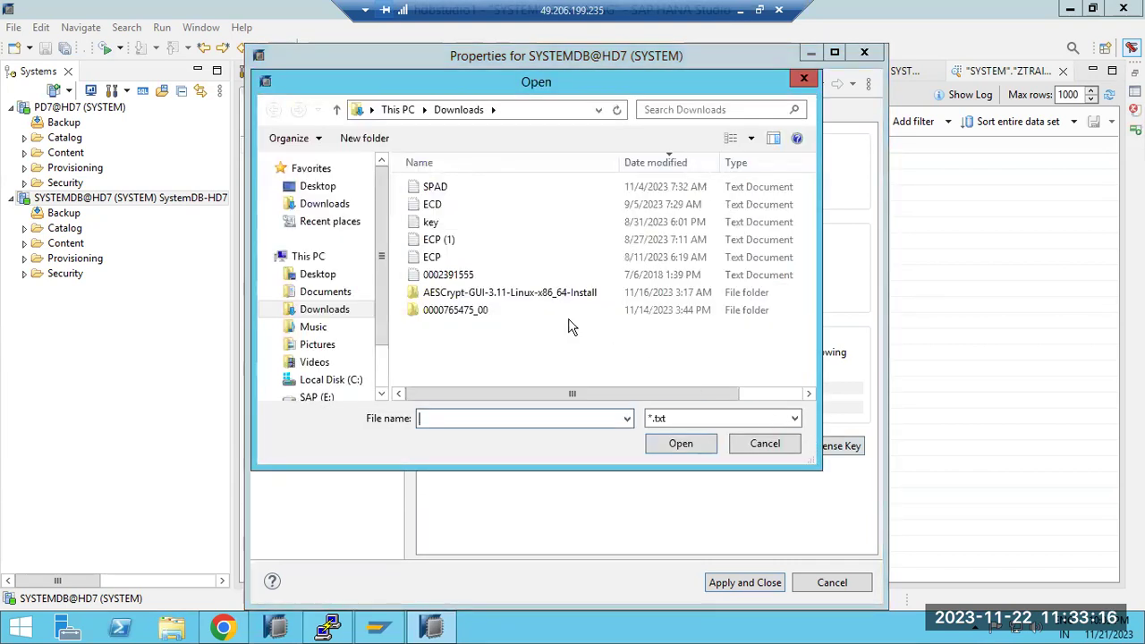
{"action": "left_click", "coordinate": [780, 447]}
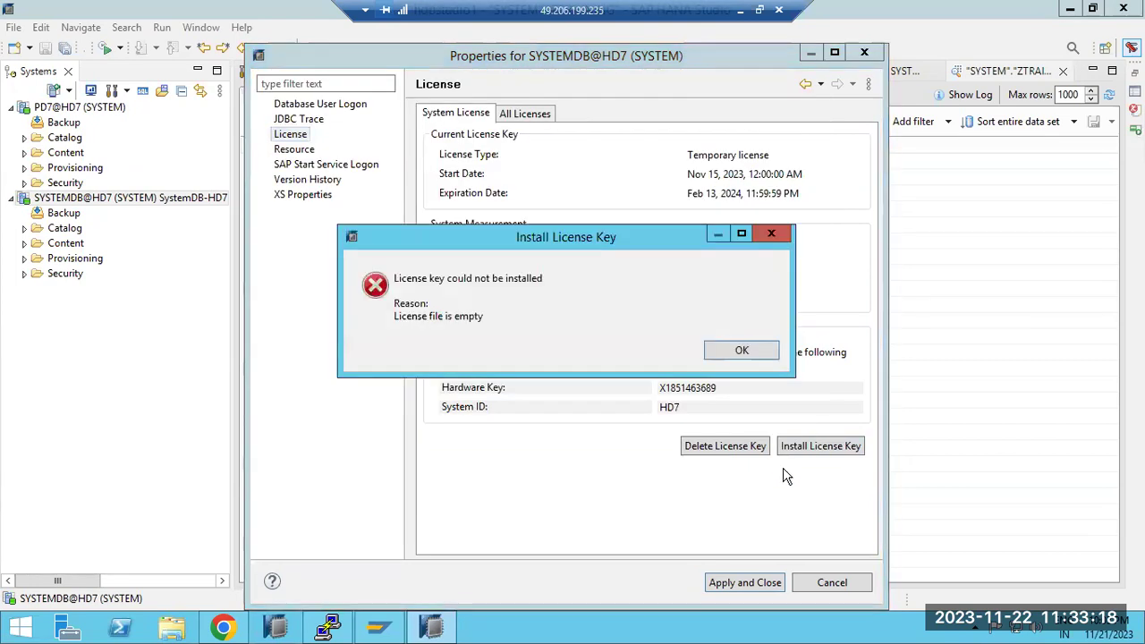
{"action": "left_click", "coordinate": [740, 351]}
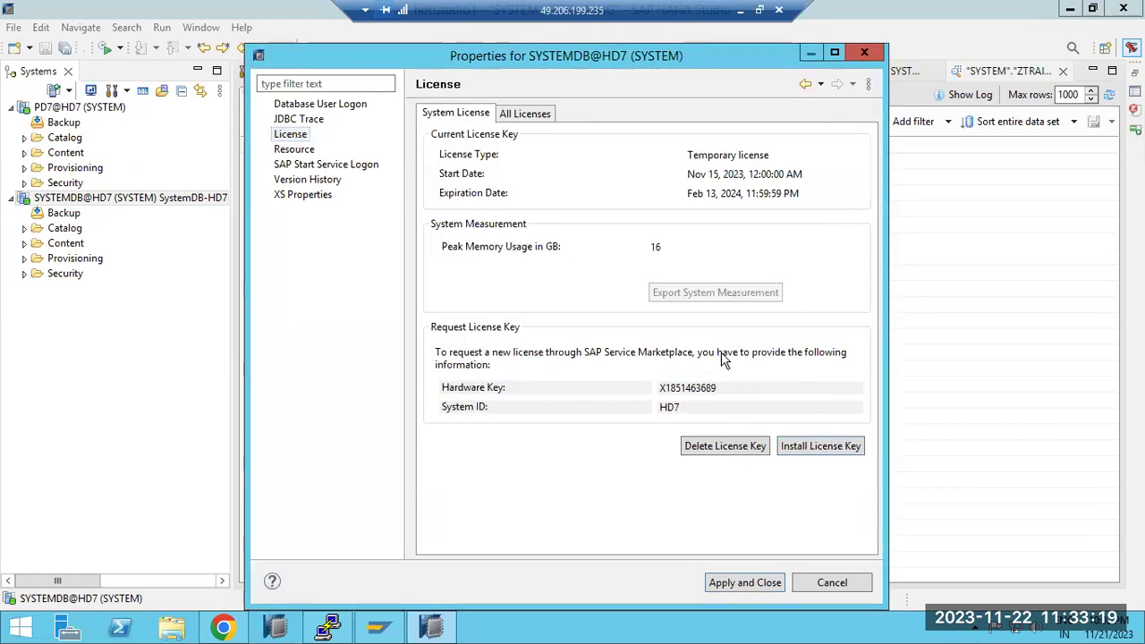
{"action": "left_click", "coordinate": [827, 582]}
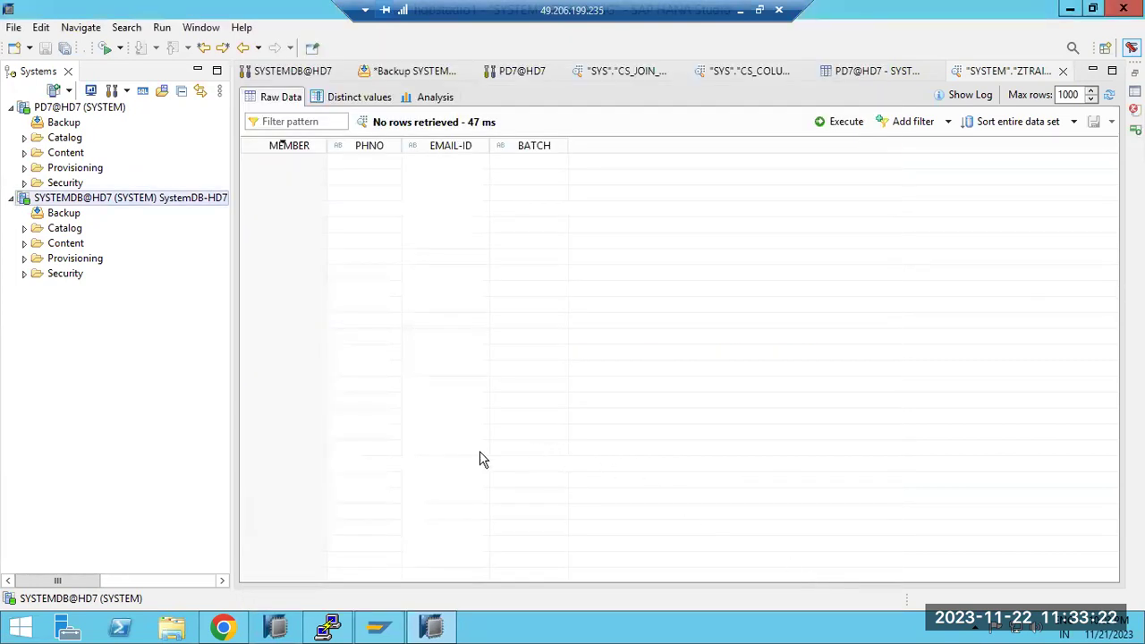
Switch to Paint and add the line Temporary license below the underlined HANA LICENSING: heading
{"action": "left_click", "coordinate": [1070, 9]}
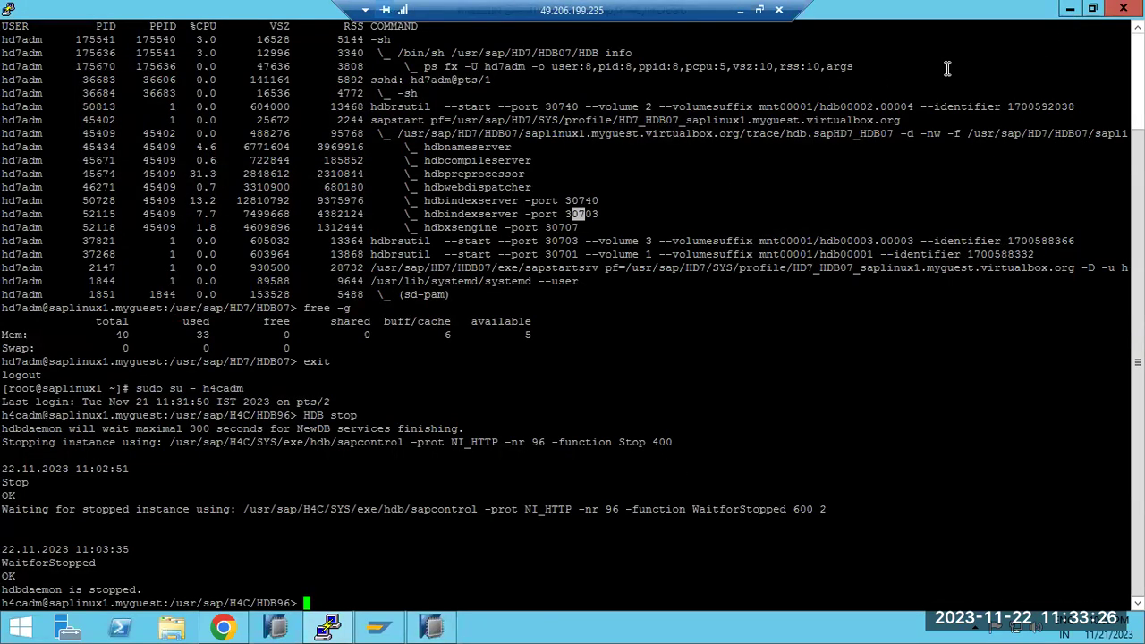
{"action": "left_click", "coordinate": [742, 11]}
{"action": "key", "text": "Return"}
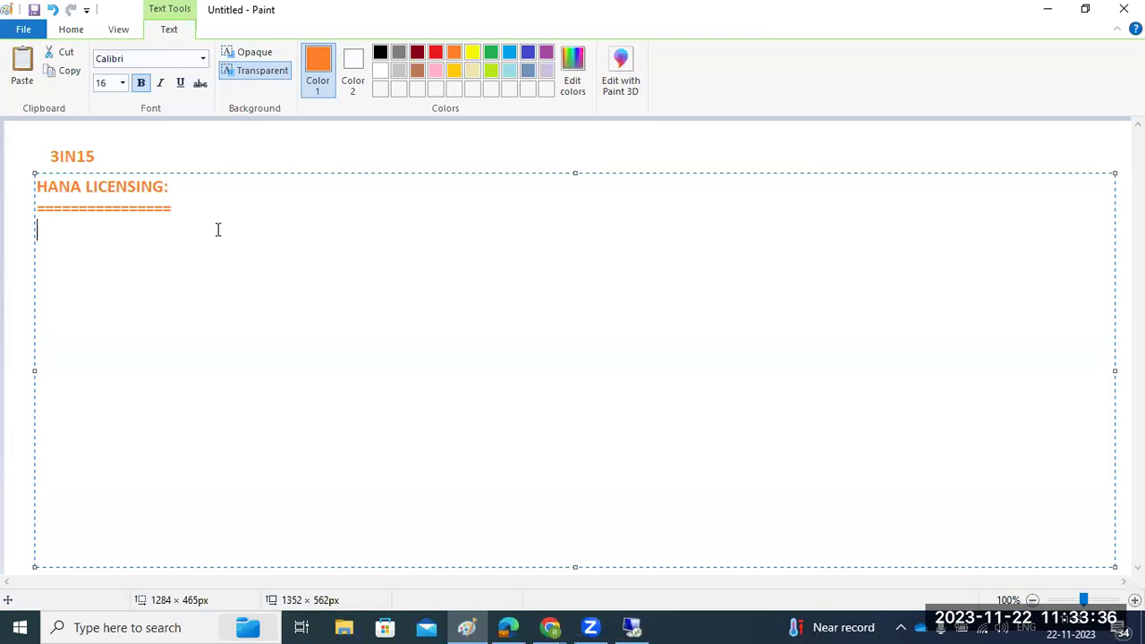
{"action": "type", "text": "Temporaary license"}
{"action": "key", "text": "Return"}
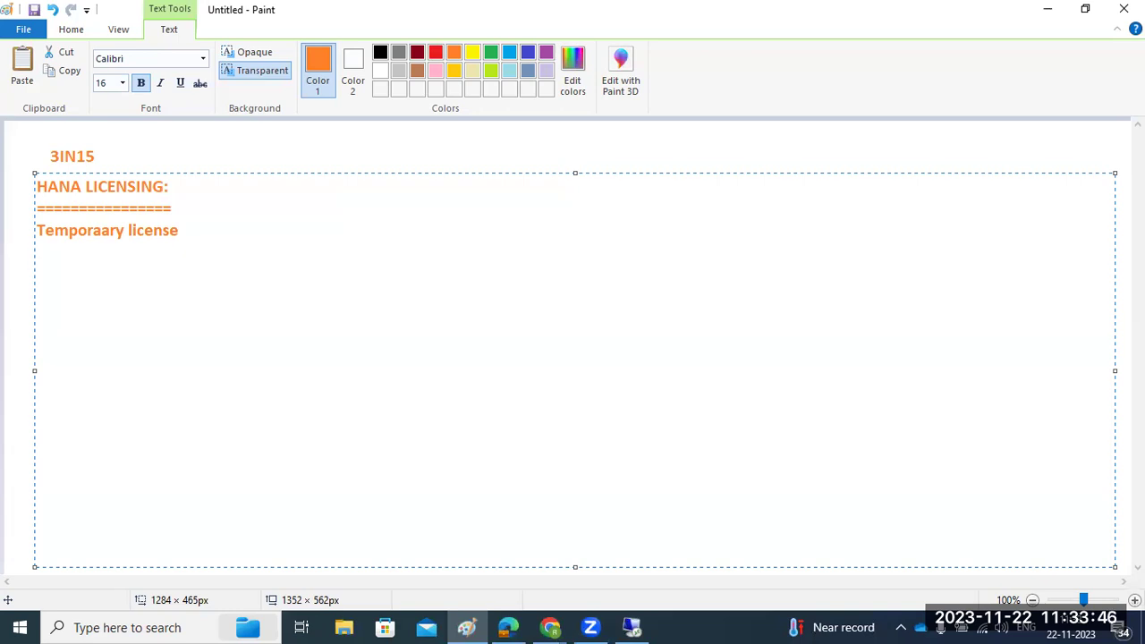
{"action": "key", "text": "Right"}
{"action": "key", "text": "Right"}
{"action": "key", "text": "Right"}
{"action": "key", "text": "Right"}
{"action": "key", "text": "Right"}
{"action": "key", "text": "Right"}
{"action": "key", "text": "Right"}
{"action": "key", "text": "Right"}
{"action": "key", "text": "BackSpace"}
{"action": "key", "text": "Right"}
{"action": "key", "text": "Right"}
{"action": "key", "text": "Right"}
{"action": "key", "text": "Right"}
{"action": "key", "text": "Right"}
{"action": "key", "text": "Right"}
{"action": "key", "text": "Right"}
{"action": "key", "text": "Right"}
{"action": "key", "text": "Right"}
{"action": "key", "text": "Right"}
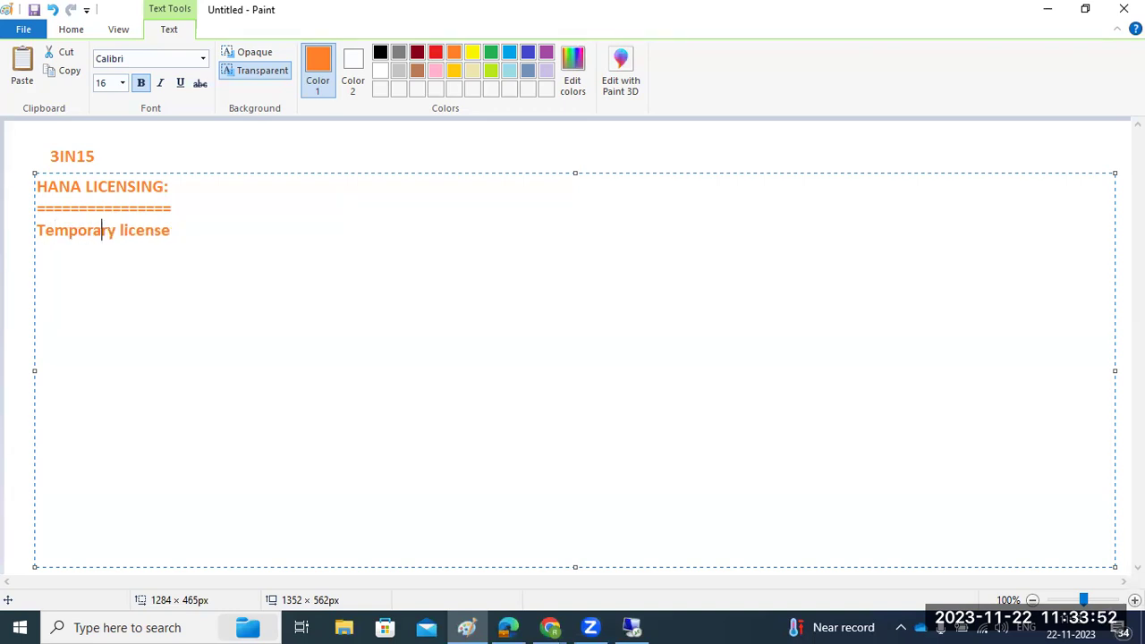
{"action": "key", "text": "Right"}
Add the line Permanent license below Temporary license and append :90 days to the Temporary license line
{"action": "type", "text": "Permanent"}
{"action": "key", "text": "BackSpace"}
{"action": "key", "text": "BackSpace"}
{"action": "key", "text": "BackSpace"}
{"action": "key", "text": "BackSpace"}
{"action": "key", "text": "BackSpace"}
{"action": "type", "text": "nent license"}
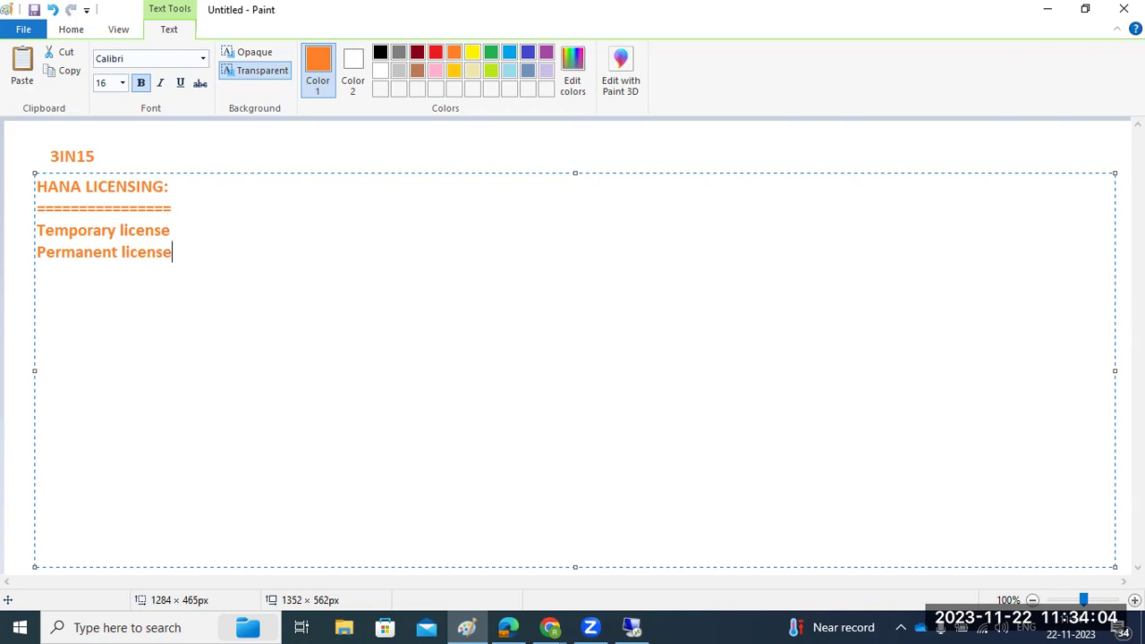
{"action": "left_click", "coordinate": [170, 230]}
{"action": "type", "text": ":90 days"}
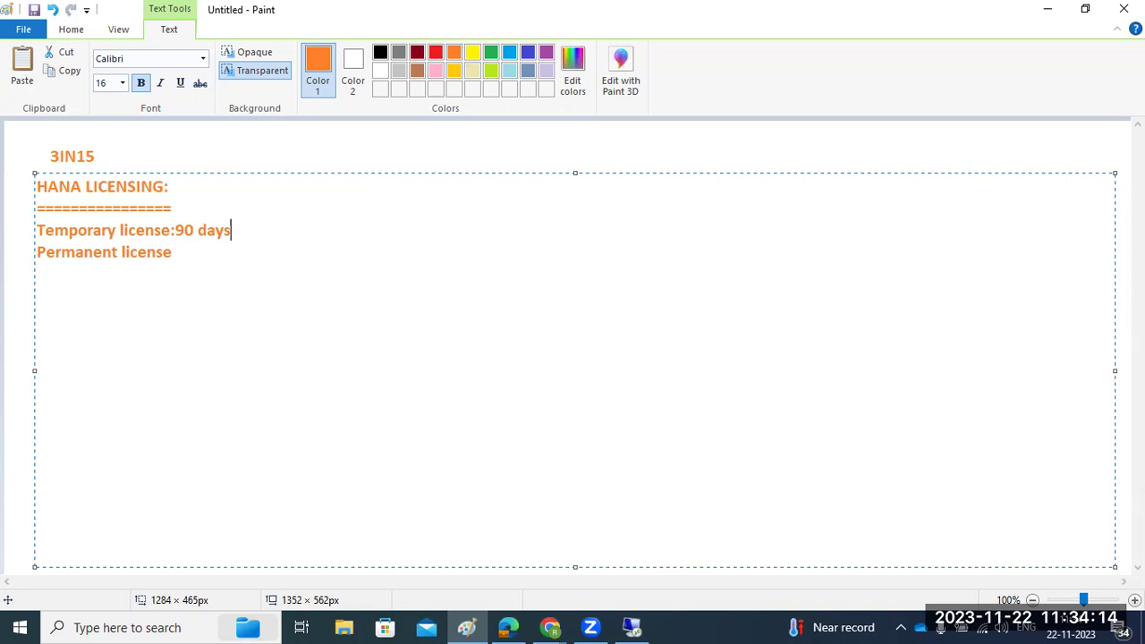
Switch to HANA Studio and examine the temporary license's start and expiration dates in SYSTEMDB@HD7's License properties
{"action": "left_click_drag", "start_coordinate": [86, 229], "coordinate": [243, 230]}
{"action": "left_click", "coordinate": [631, 627]}
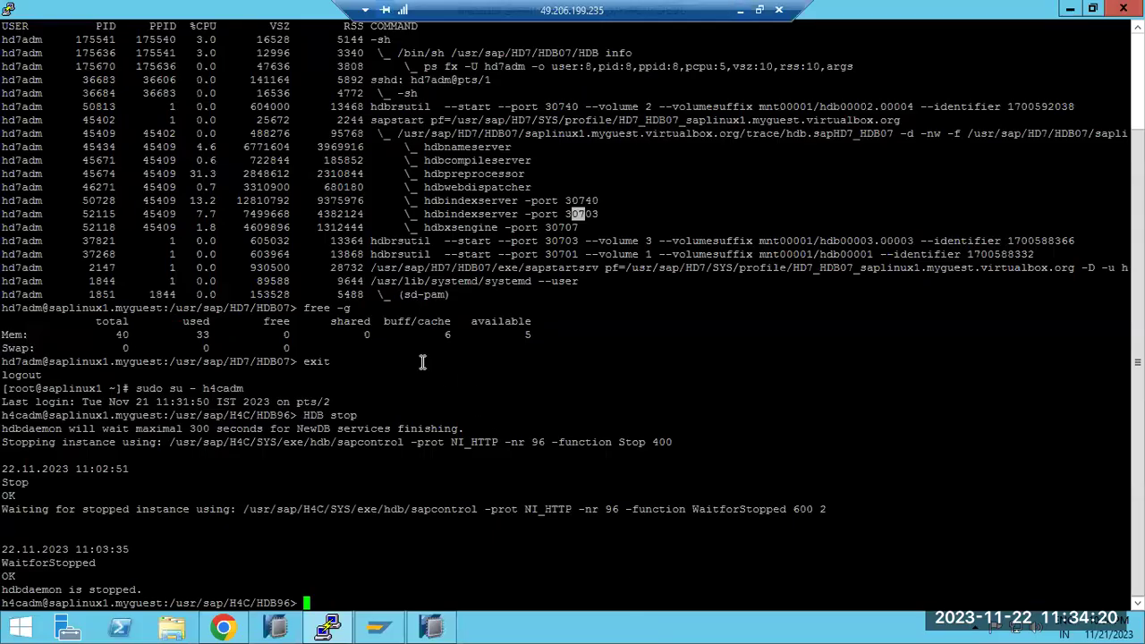
{"action": "left_click", "coordinate": [430, 627]}
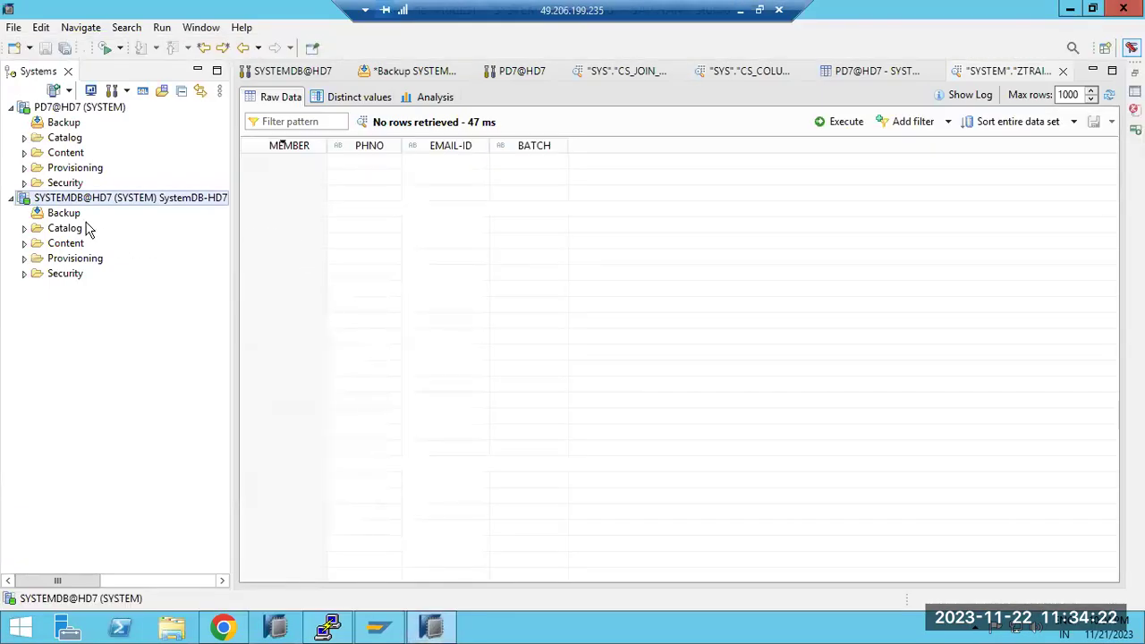
{"action": "right_click", "coordinate": [70, 198]}
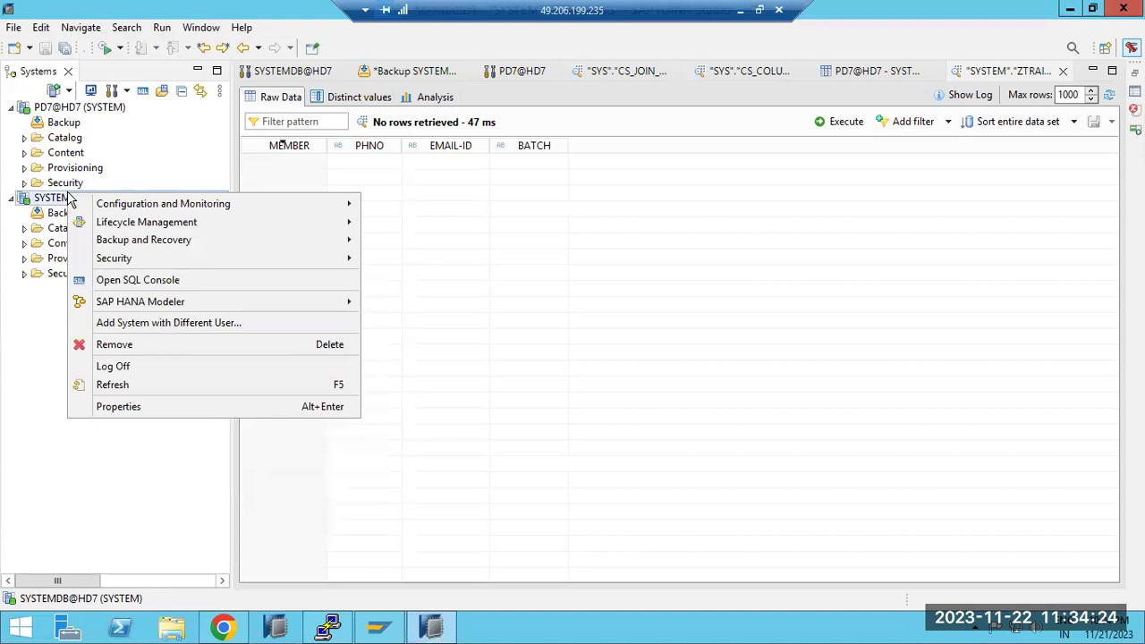
{"action": "left_click", "coordinate": [132, 406]}
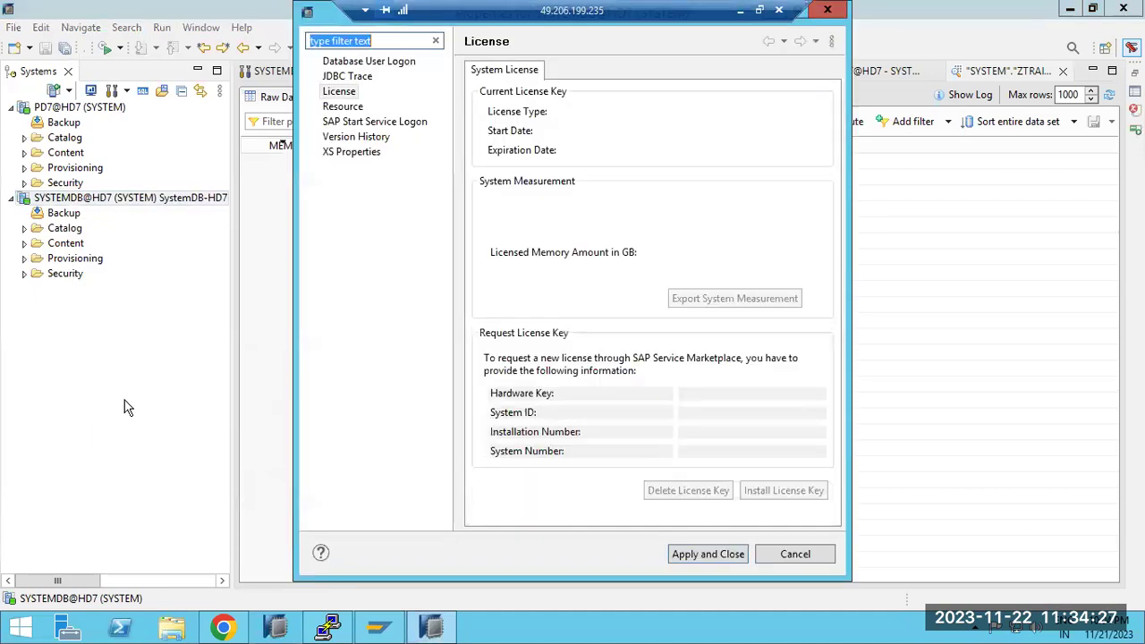
{"action": "left_click", "coordinate": [341, 92]}
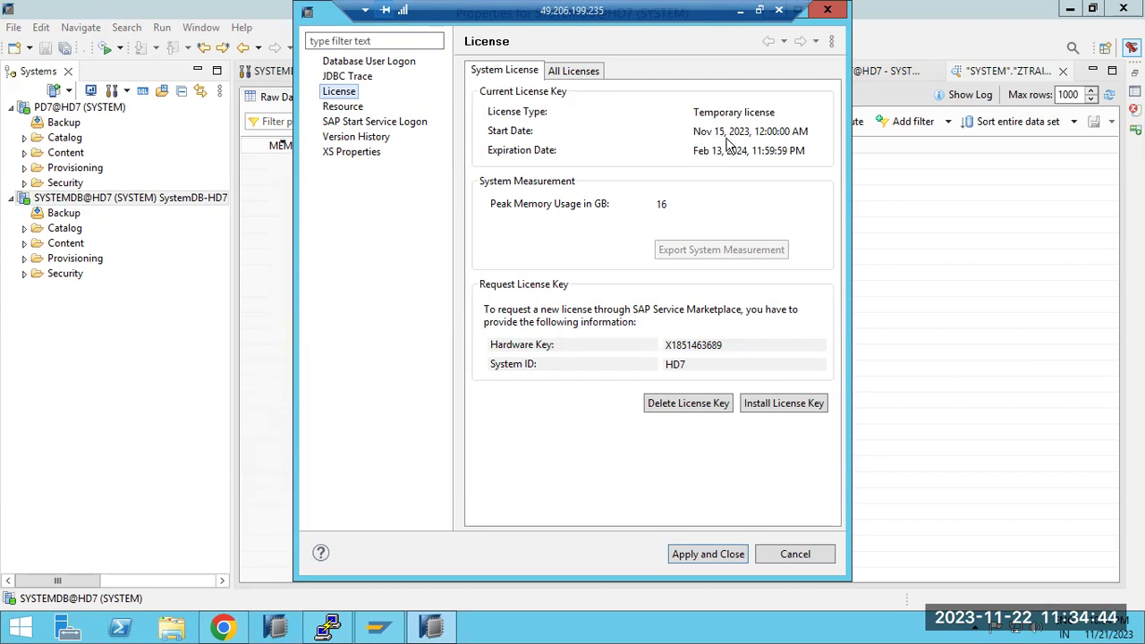
{"action": "left_click", "coordinate": [795, 554]}
Switch to Paint and append ---HANA DB will be locked to the Temporary license line
{"action": "left_click", "coordinate": [741, 11]}
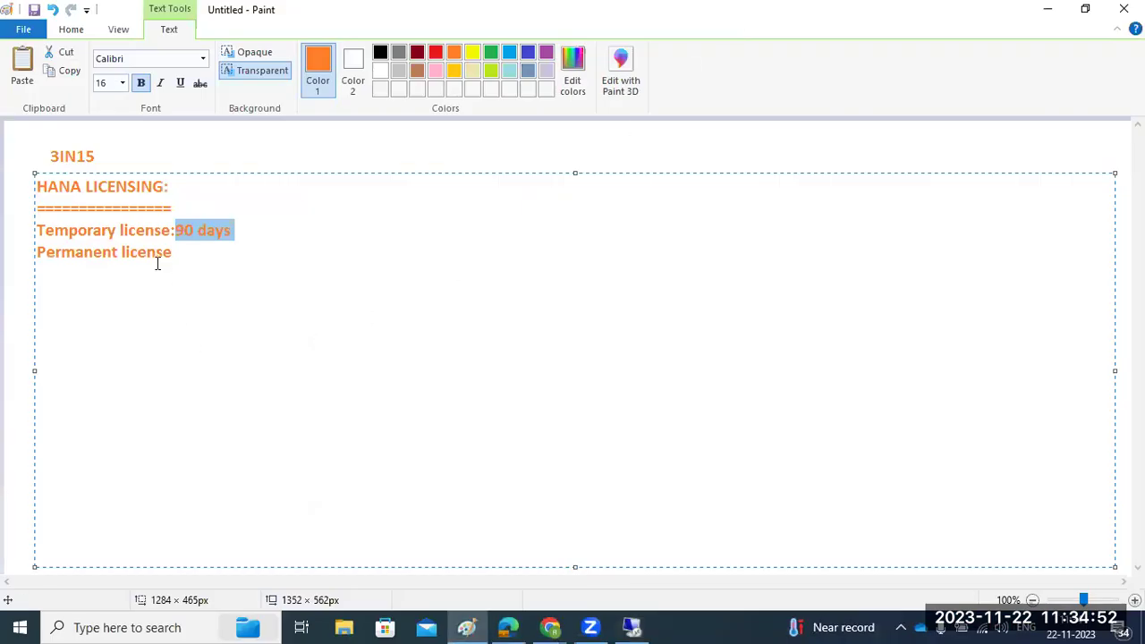
{"action": "left_click_drag", "start_coordinate": [114, 231], "coordinate": [247, 233]}
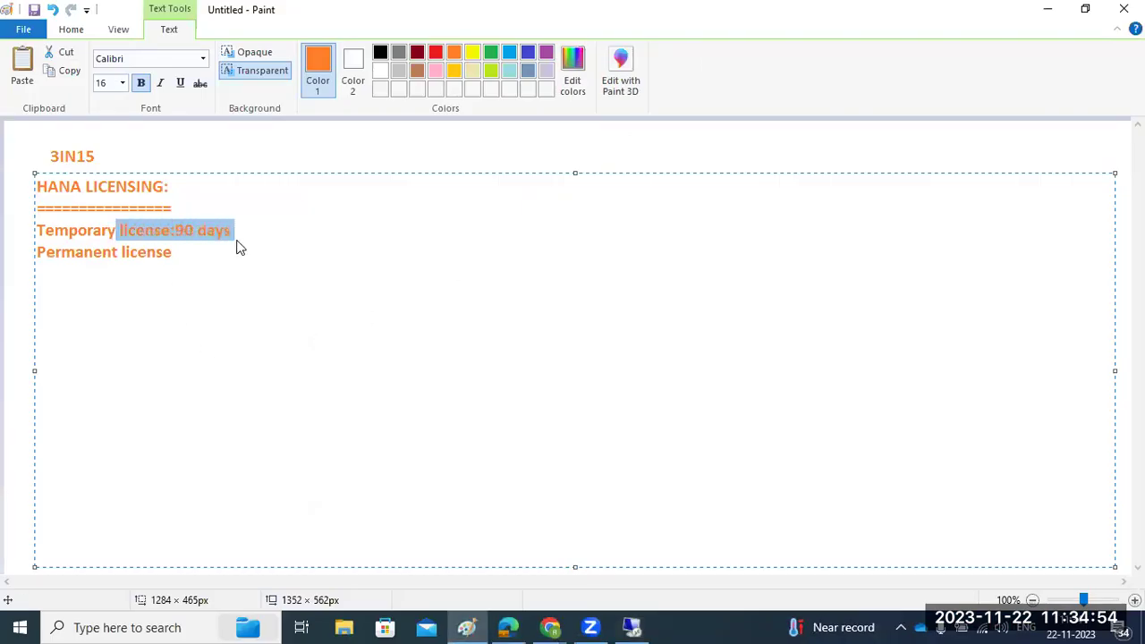
{"action": "left_click", "coordinate": [240, 229]}
{"action": "type", "text": "--"}
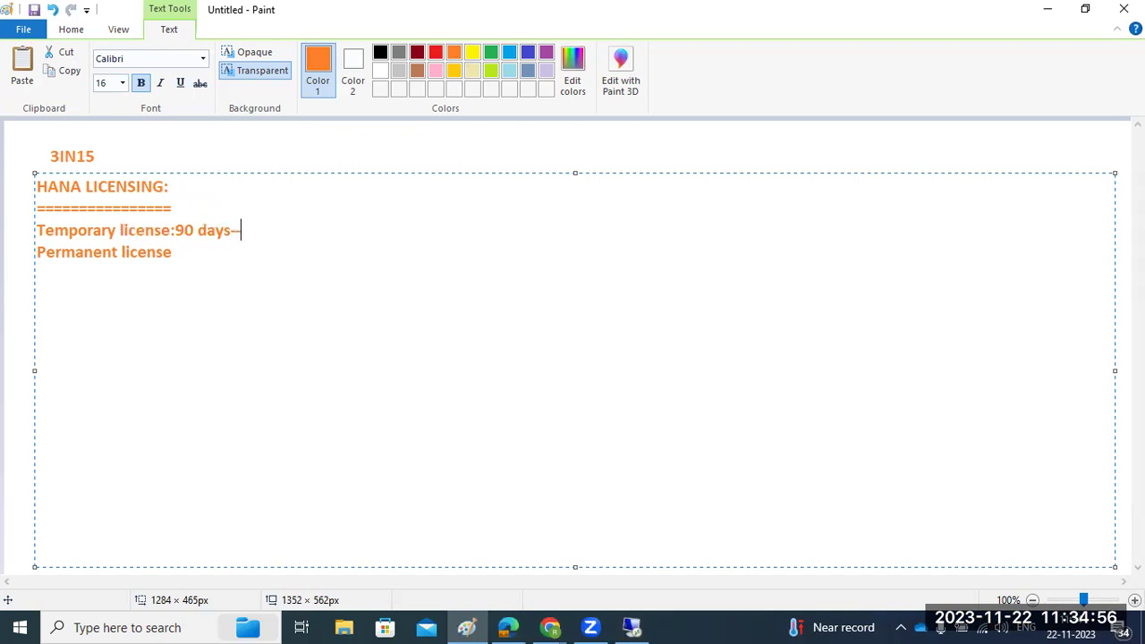
{"action": "type", "text": "-HANA D"}
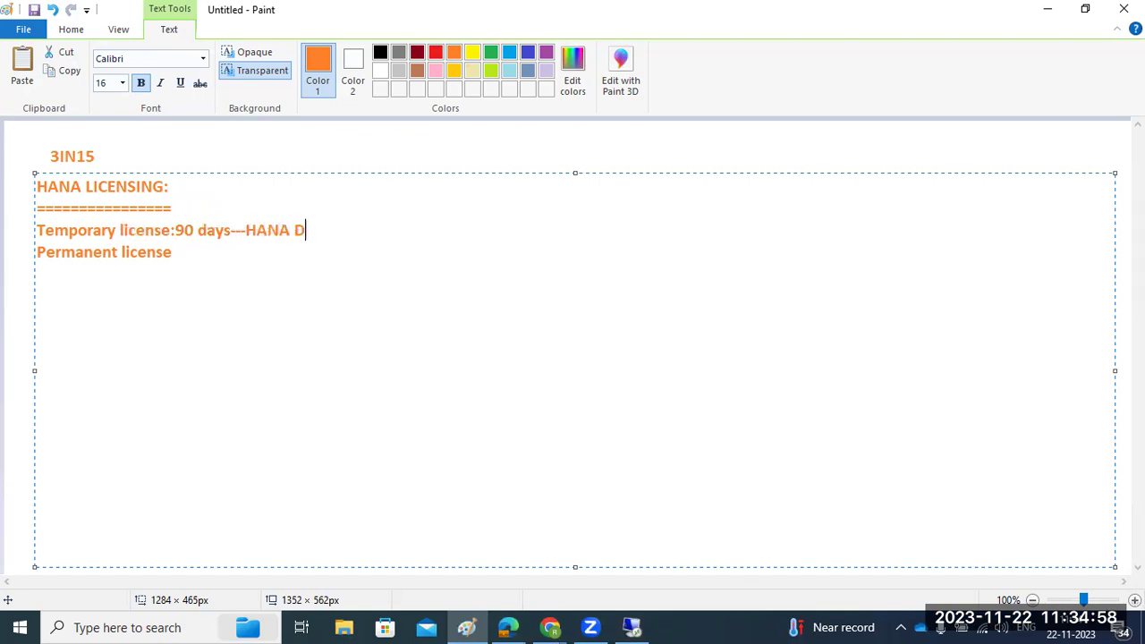
{"action": "type", "text": "B will "}
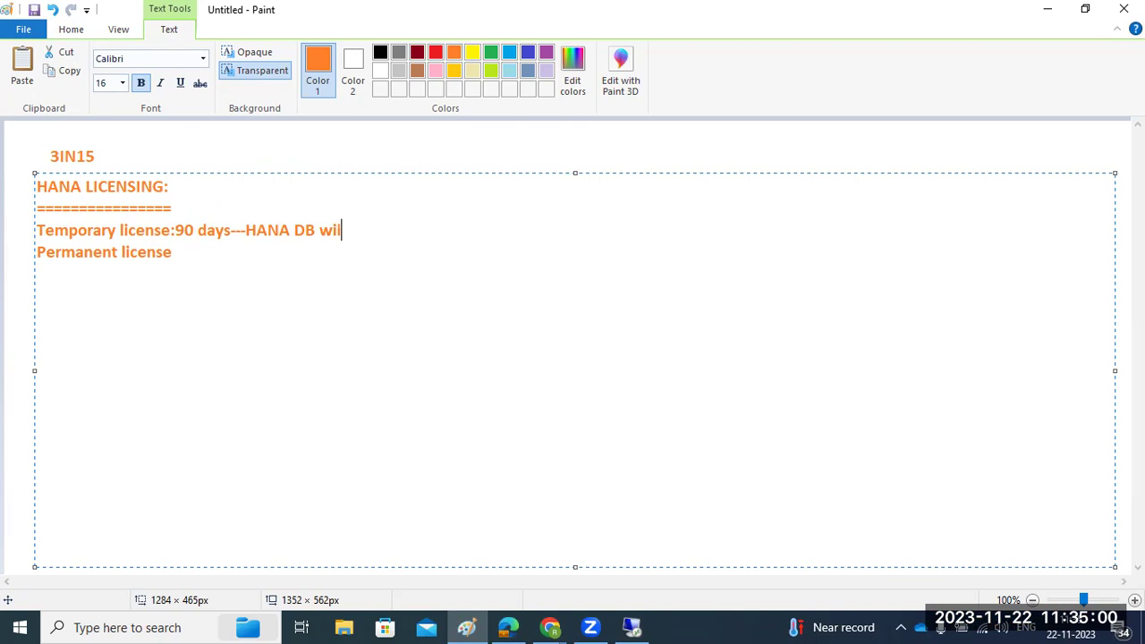
{"action": "type", "text": "be locked for"}
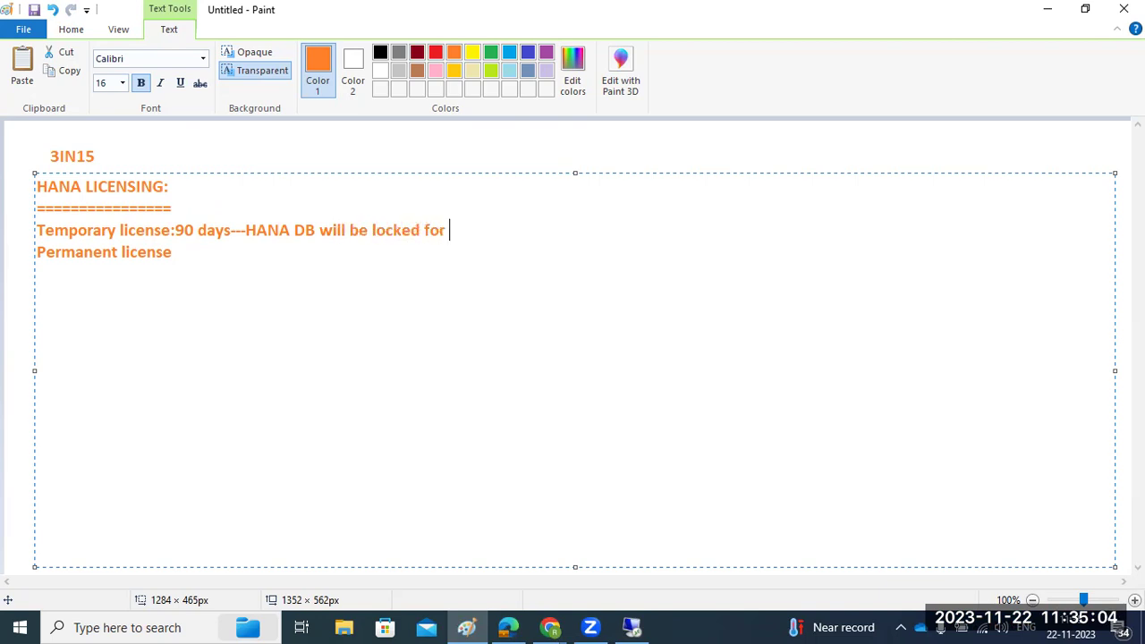
{"action": "key", "text": "BackSpace"}
{"action": "key", "text": "BackSpace"}
{"action": "left_click_drag", "start_coordinate": [176, 229], "coordinate": [223, 230]}
Add a colon after Permanent license and list 1) ENFORCED and 2) UN-ENFORCED on separate lines below it
{"action": "left_click", "coordinate": [207, 261]}
{"action": "type", "text": ":"}
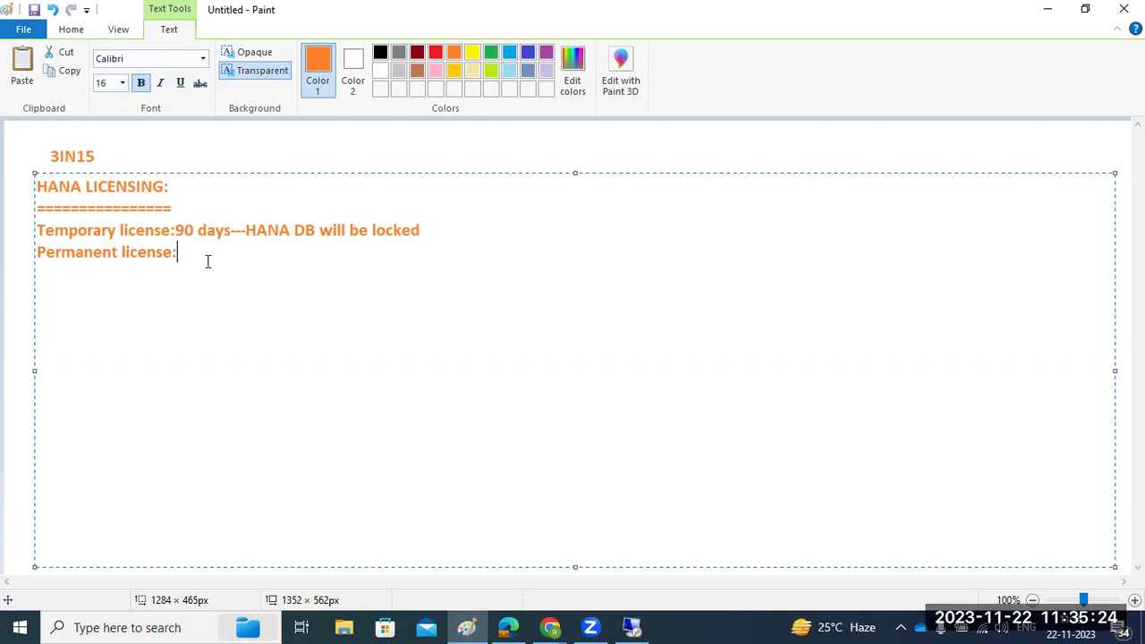
{"action": "key", "text": "Return"}
{"action": "type", "text": "1"}
{"action": "type", "text": ") "}
{"action": "type", "text": "2"}
{"action": "type", "text": ")"}
{"action": "left_click", "coordinate": [52, 273]}
{"action": "type", "text": "EN"}
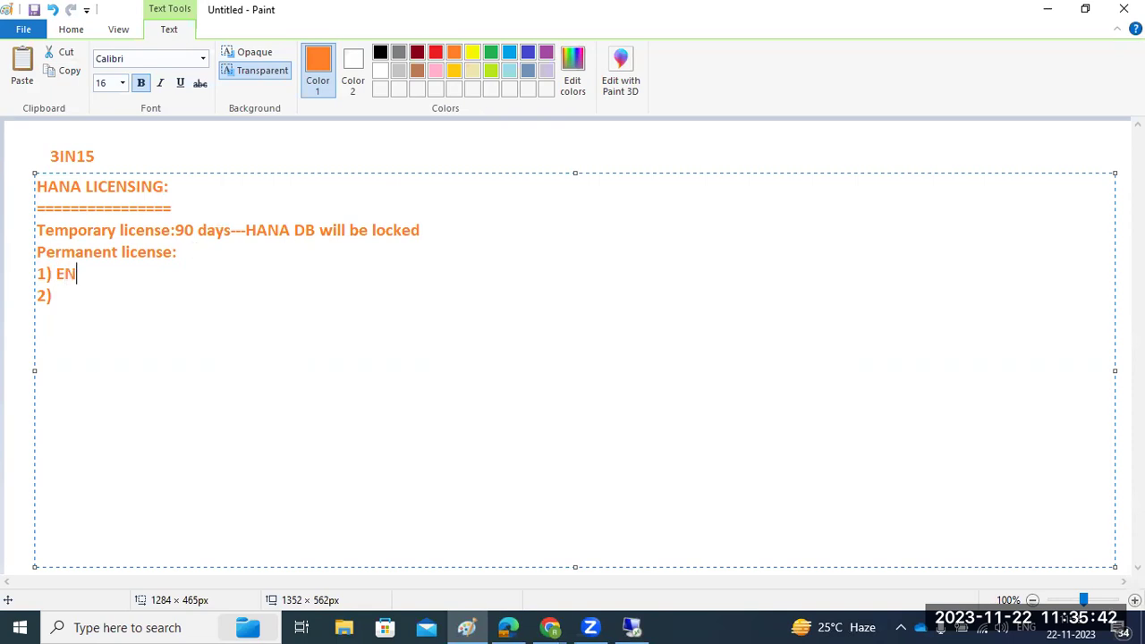
{"action": "type", "text": "FORCED"}
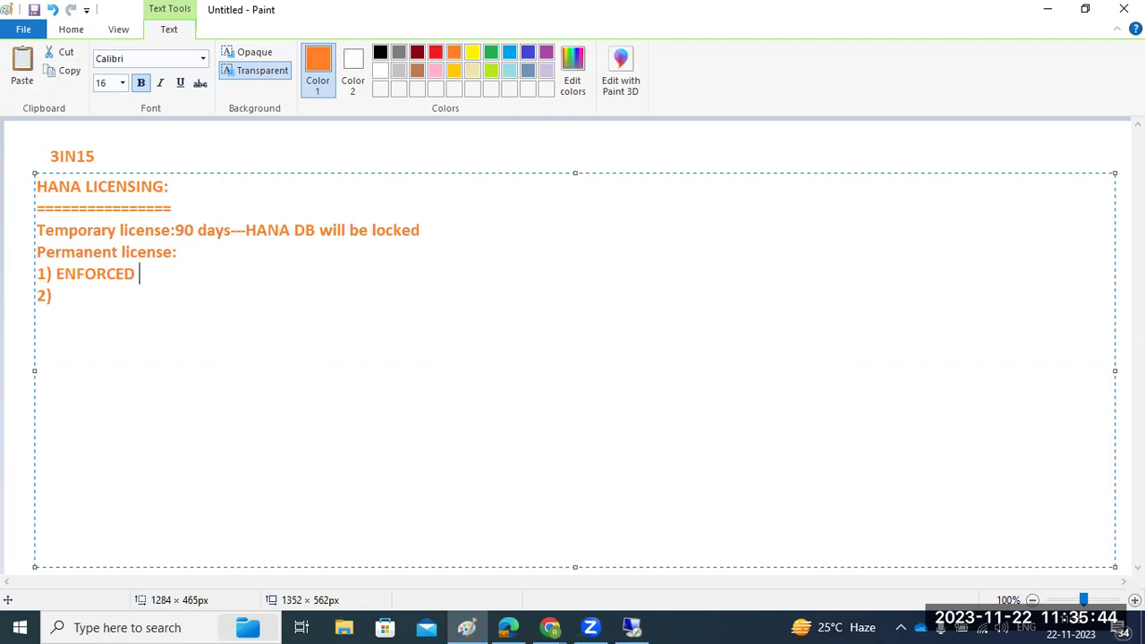
{"action": "left_click", "coordinate": [53, 295]}
{"action": "type", "text": "UN-ENFORCED"}
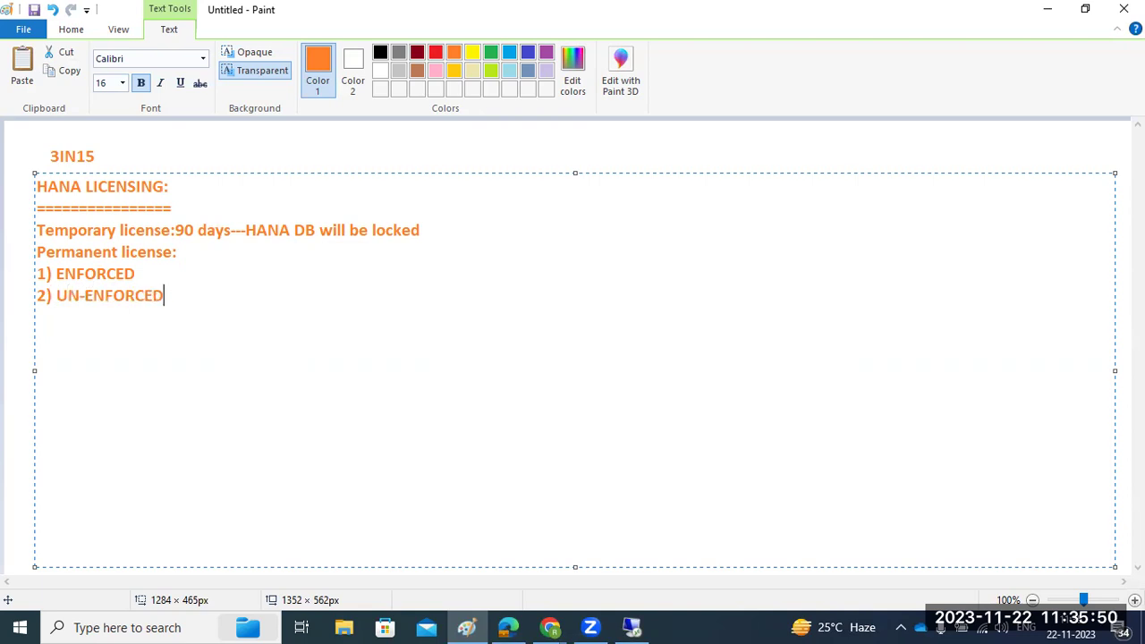
Add a colon after UN-ENFORCED, extend the ENFORCED line with :its limit and a row of dashes, and finish the text box
{"action": "type", "text": ":"}
{"action": "key", "text": "Down"}
{"action": "key", "text": "Right"}
{"action": "key", "text": "Right"}
{"action": "key", "text": "Right"}
{"action": "key", "text": "Up"}
{"action": "type", "text": "its limit "}
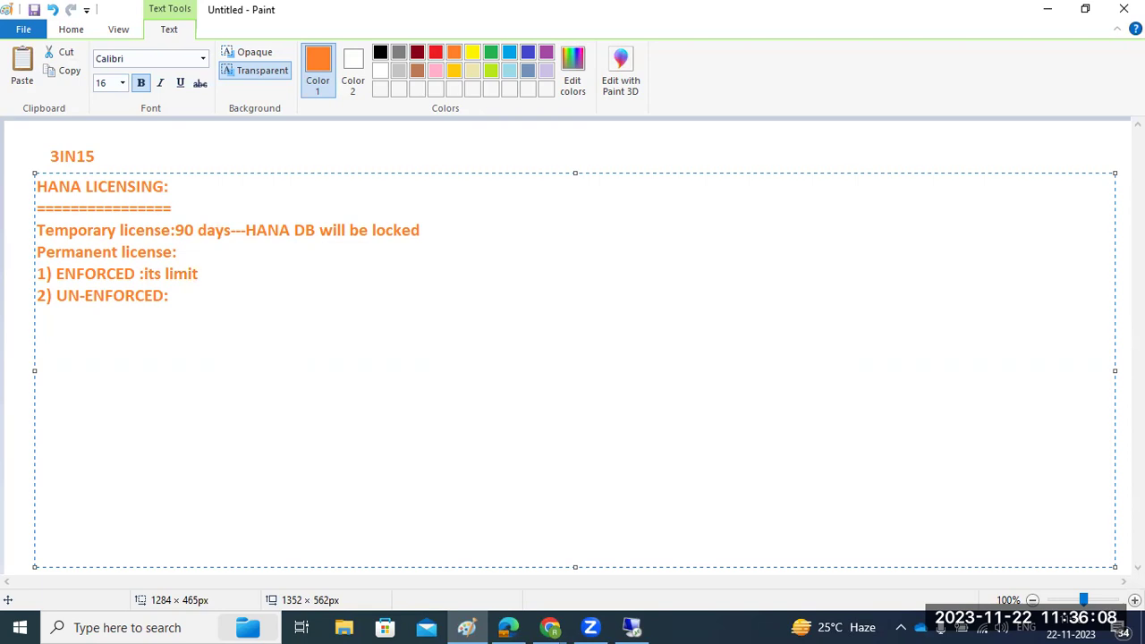
{"action": "type", "text": "--------------------------------------------------"}
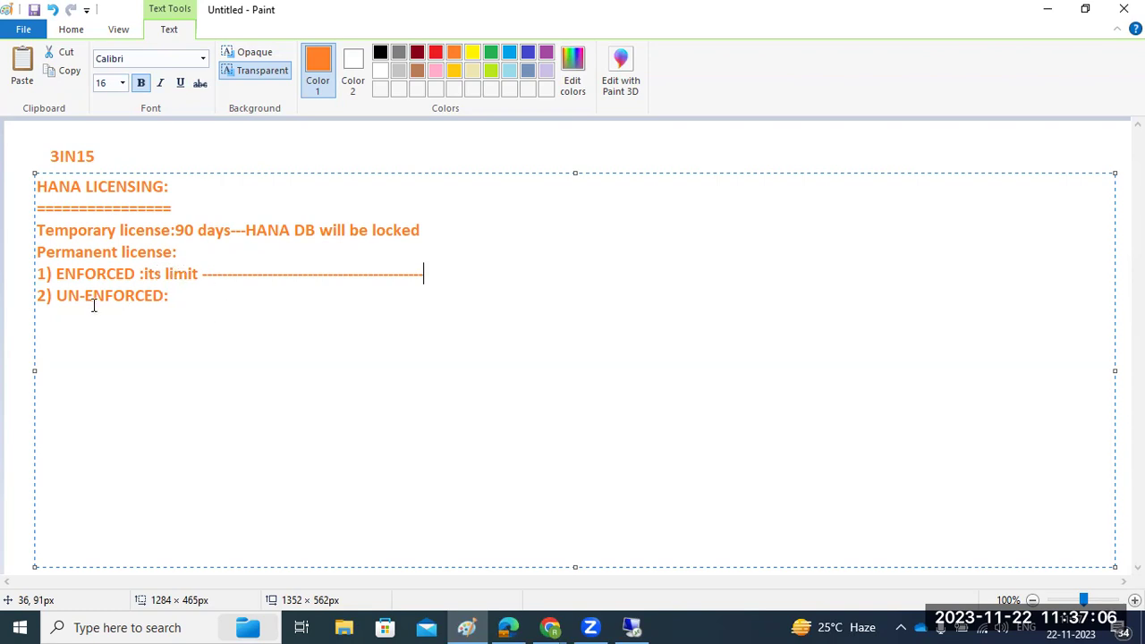
{"action": "left_click", "coordinate": [170, 296]}
{"action": "mouse_move", "coordinate": [168, 295]}
{"action": "left_mouse_down"}
{"action": "mouse_move", "coordinate": [179, 274]}
{"action": "mouse_move", "coordinate": [167, 297]}
{"action": "left_mouse_up"}
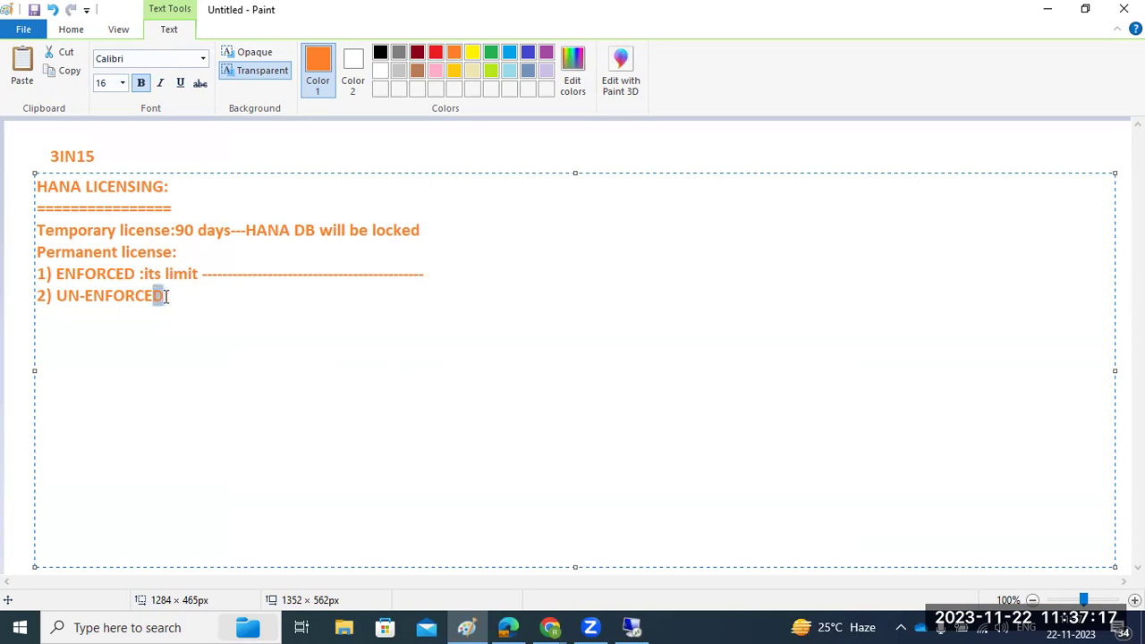
{"action": "left_click", "coordinate": [16, 356]}
Draw a tall orange rectangle beside the licensing notes and a narrow rounded rectangle of similar height along its left side
{"action": "left_click", "coordinate": [368, 53]}
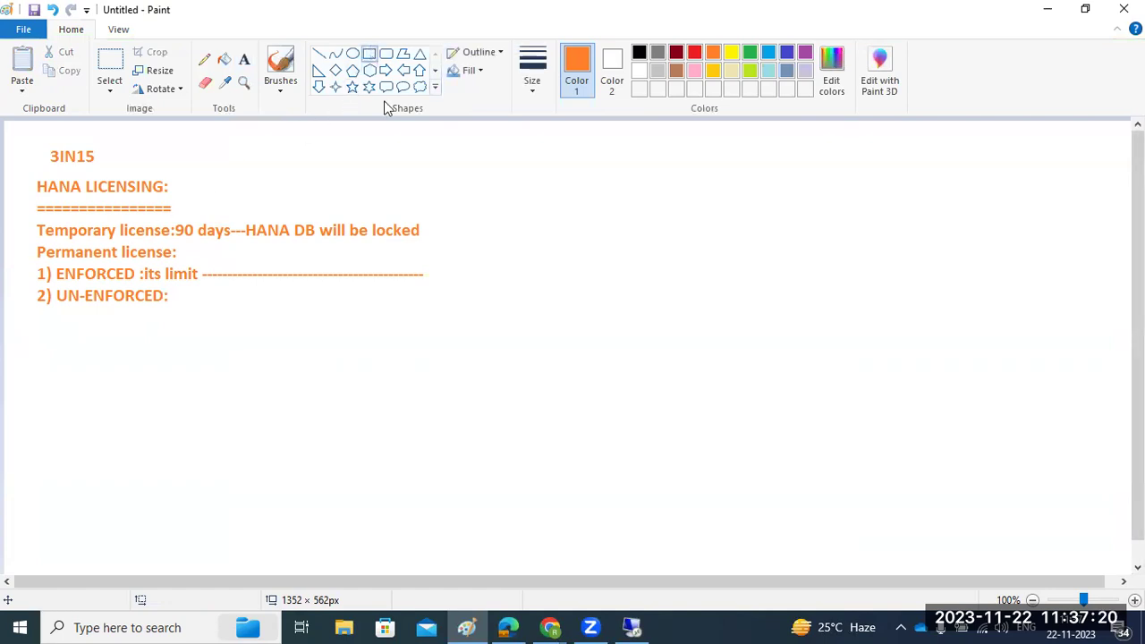
{"action": "left_click_drag", "start_coordinate": [555, 130], "coordinate": [858, 564]}
{"action": "left_click", "coordinate": [897, 533]}
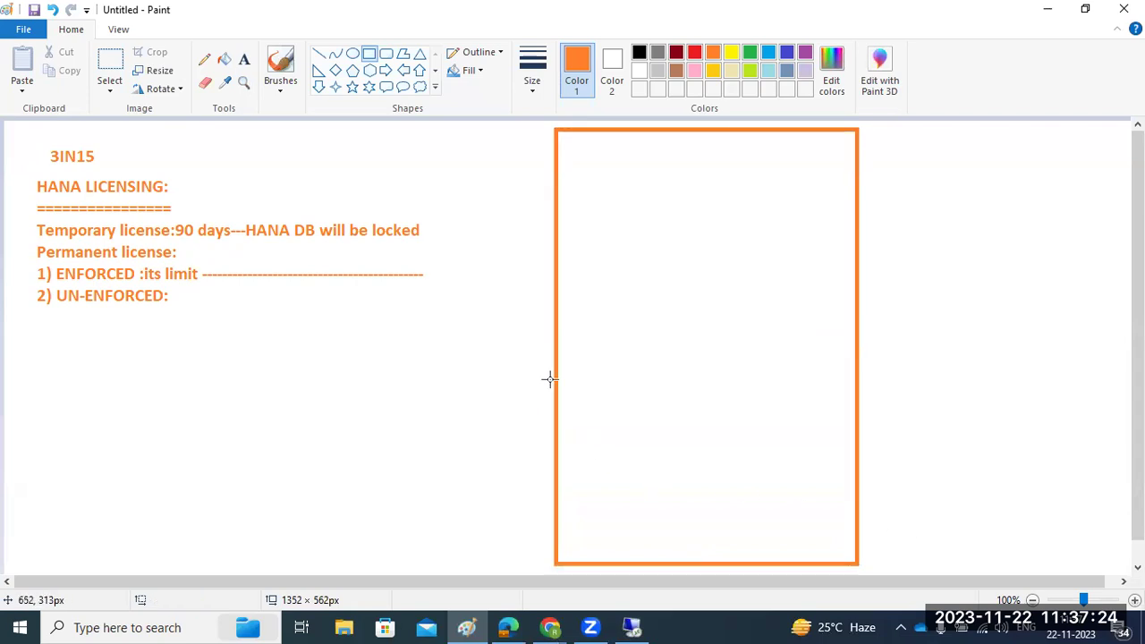
{"action": "left_click", "coordinate": [386, 53]}
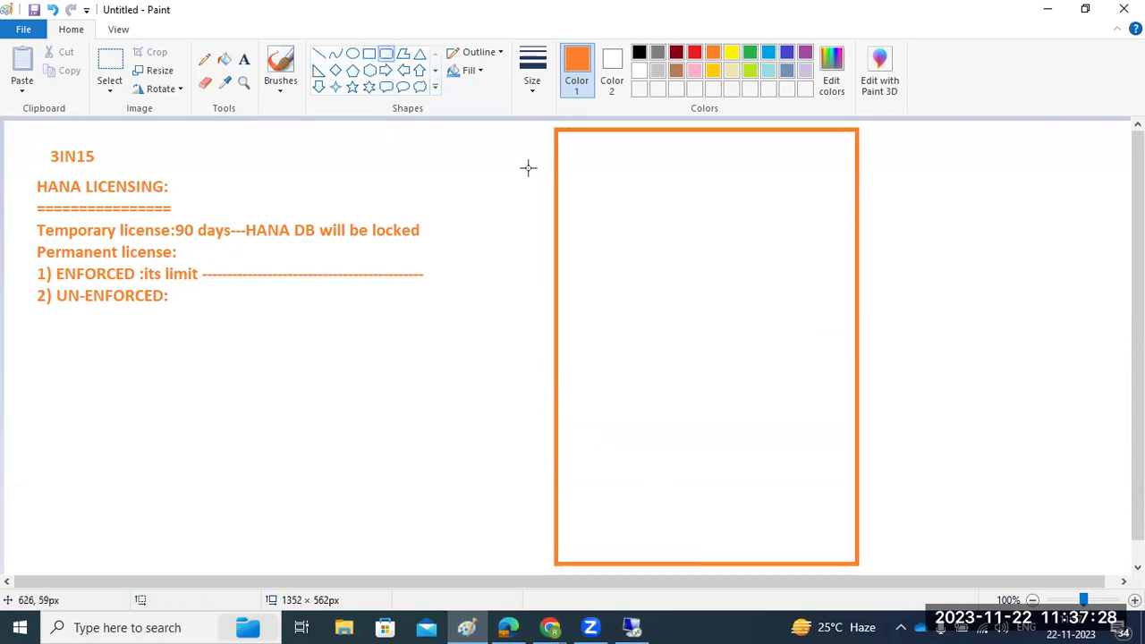
{"action": "left_click_drag", "start_coordinate": [526, 132], "coordinate": [532, 566]}
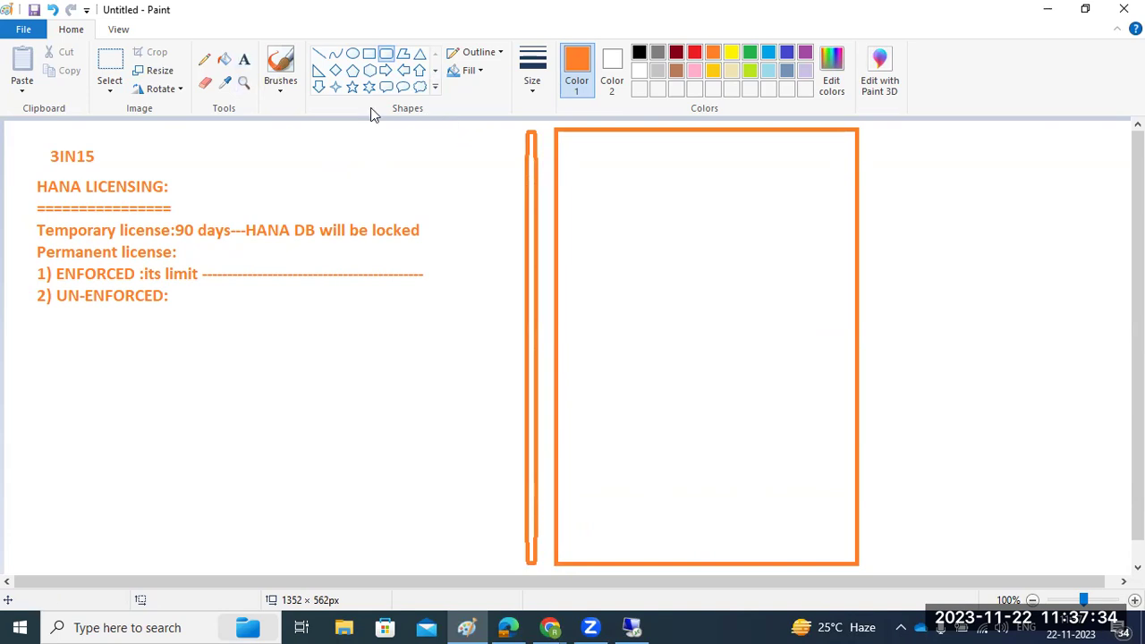
Add the orange text label 1TB to the left of the narrow bar, near its upper end
{"action": "left_click", "coordinate": [244, 59]}
{"action": "left_click", "coordinate": [452, 152]}
{"action": "type", "text": "1TB"}
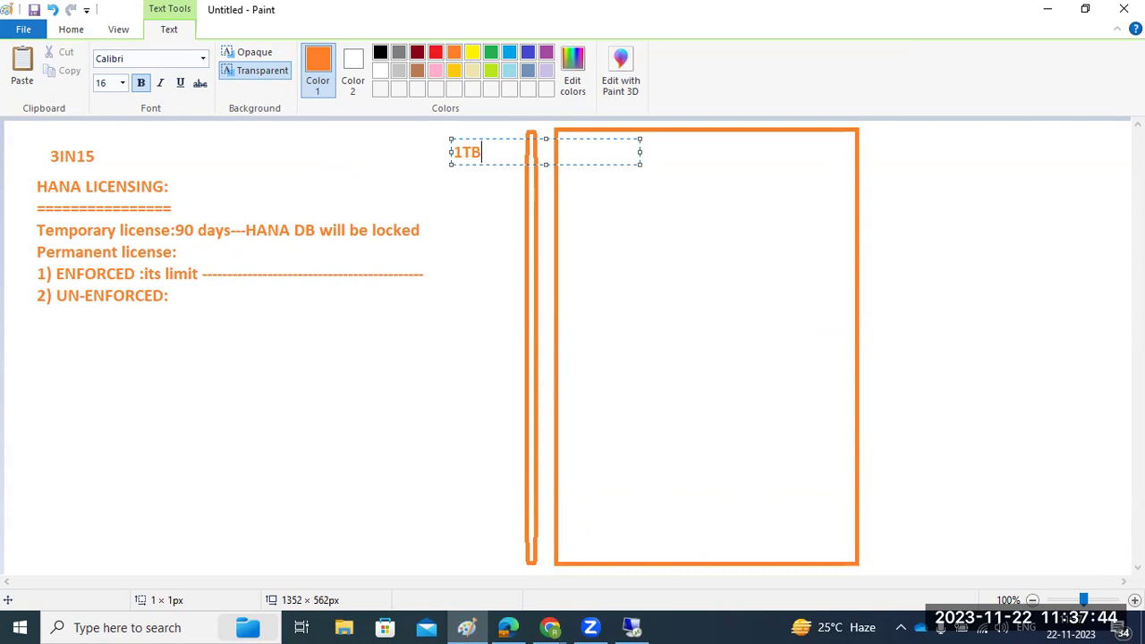
{"action": "left_click", "coordinate": [399, 292]}
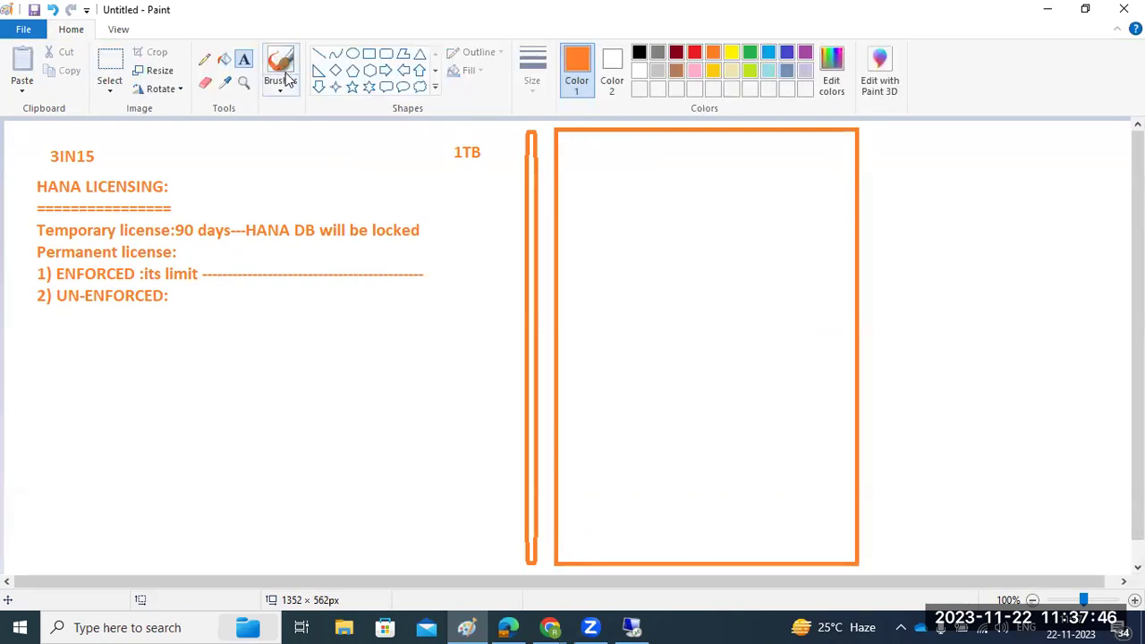
Add an orange mark under ENFORCED and draw red bars across the middle of the tall rectangle and the narrow bar beside it
{"action": "left_click", "coordinate": [369, 54]}
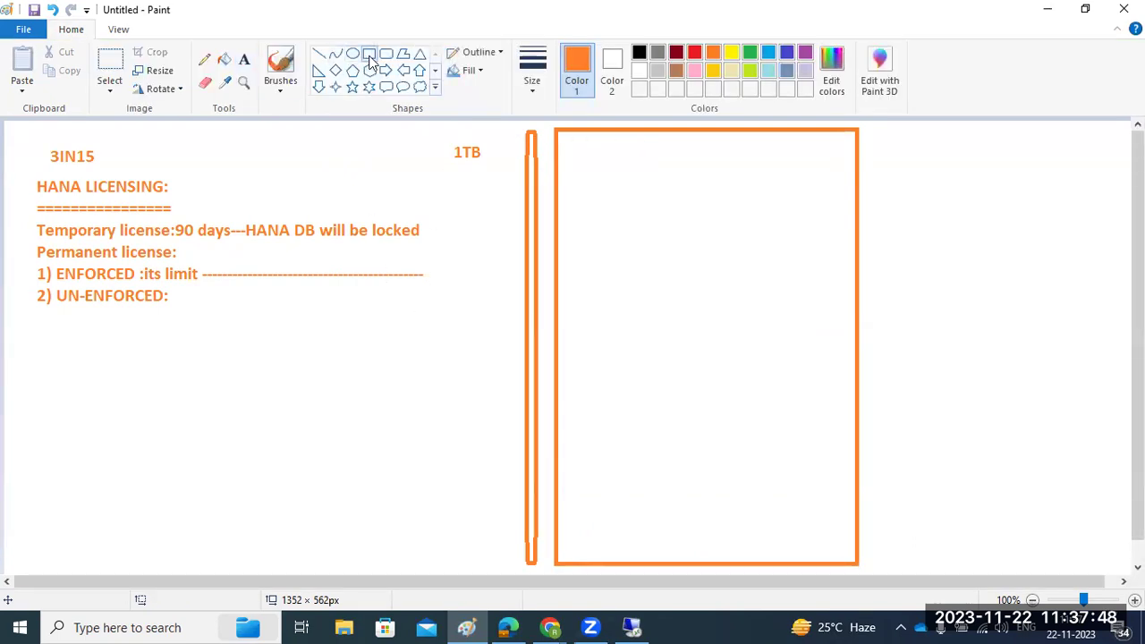
{"action": "left_click_drag", "start_coordinate": [101, 280], "coordinate": [111, 283]}
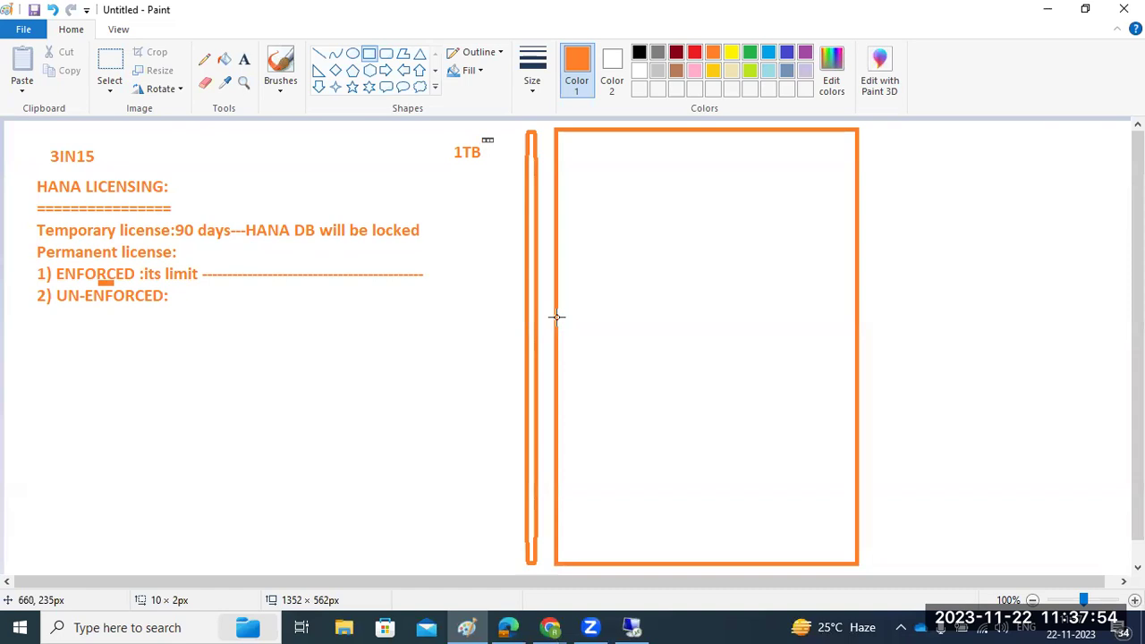
{"action": "left_click_drag", "start_coordinate": [556, 320], "coordinate": [863, 323]}
{"action": "left_click", "coordinate": [695, 53]}
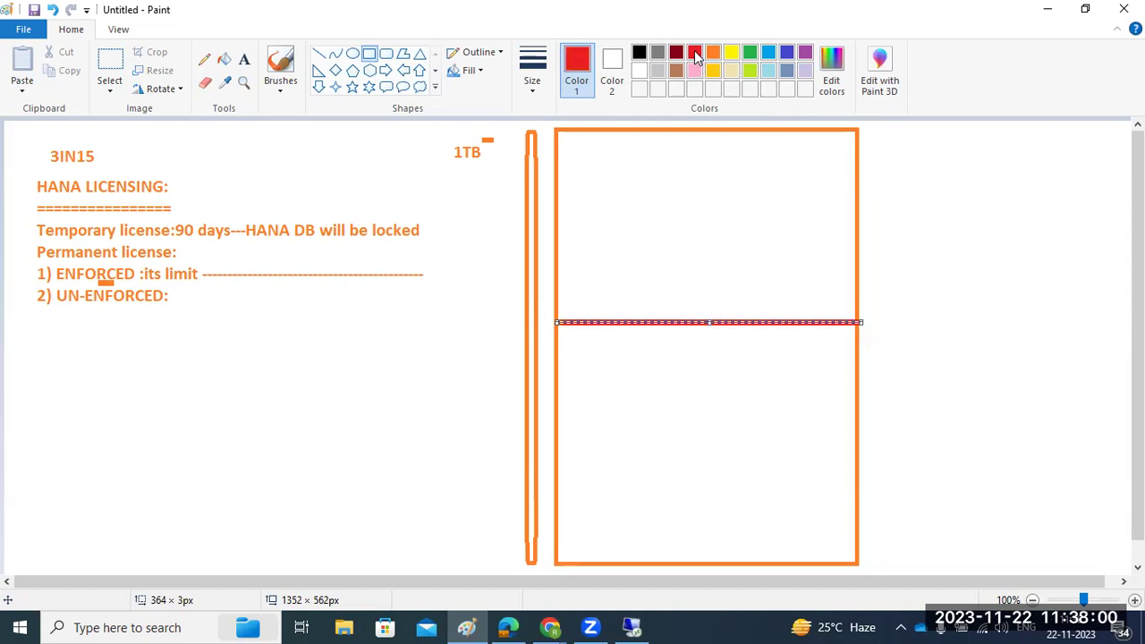
{"action": "left_click", "coordinate": [1007, 307]}
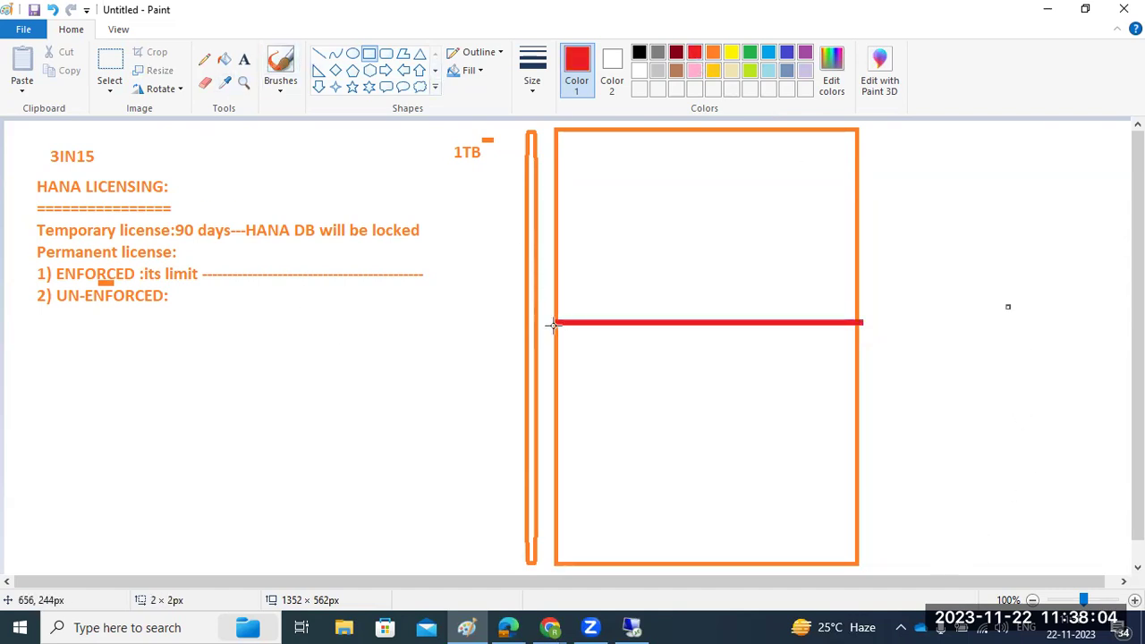
{"action": "left_click_drag", "start_coordinate": [524, 320], "coordinate": [545, 322]}
Draw a red line from the rectangle's base up to the red divider, plus a short red dash beside the narrow bar
{"action": "left_click", "coordinate": [318, 53]}
{"action": "left_click", "coordinate": [653, 565]}
{"action": "left_click_drag", "start_coordinate": [653, 562], "coordinate": [659, 320]}
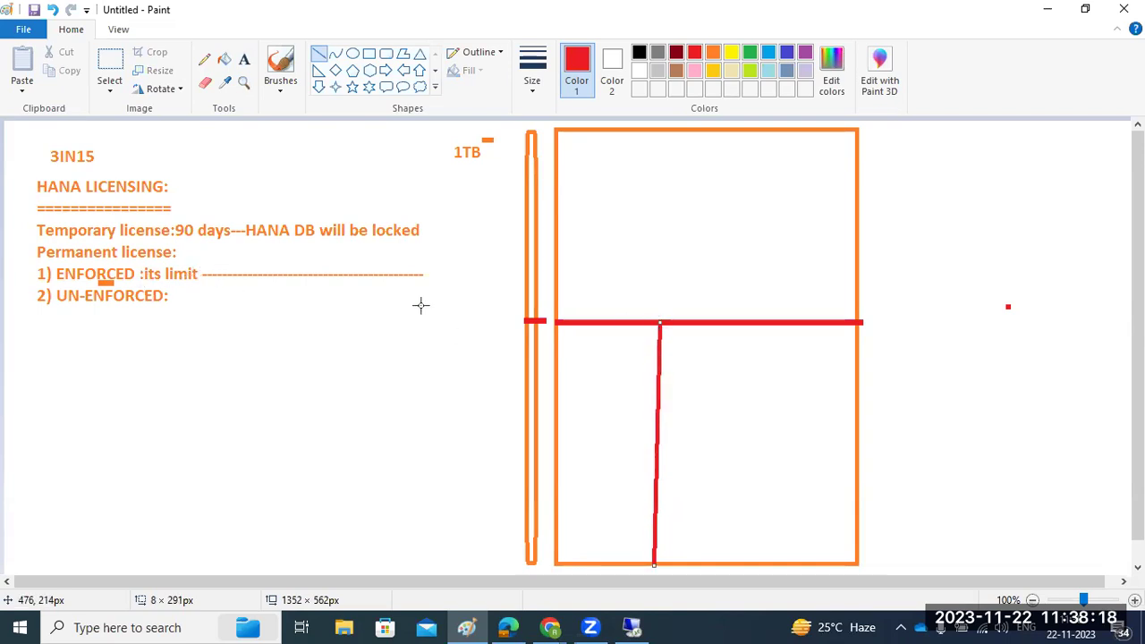
{"action": "left_click_drag", "start_coordinate": [480, 317], "coordinate": [489, 318]}
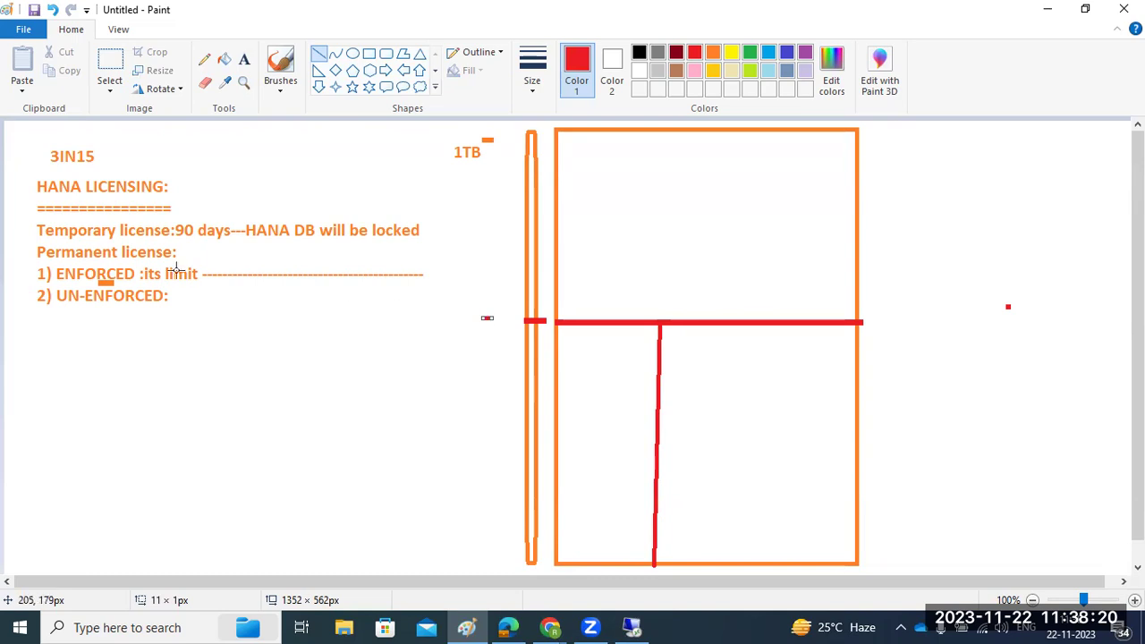
{"action": "left_click", "coordinate": [654, 324]}
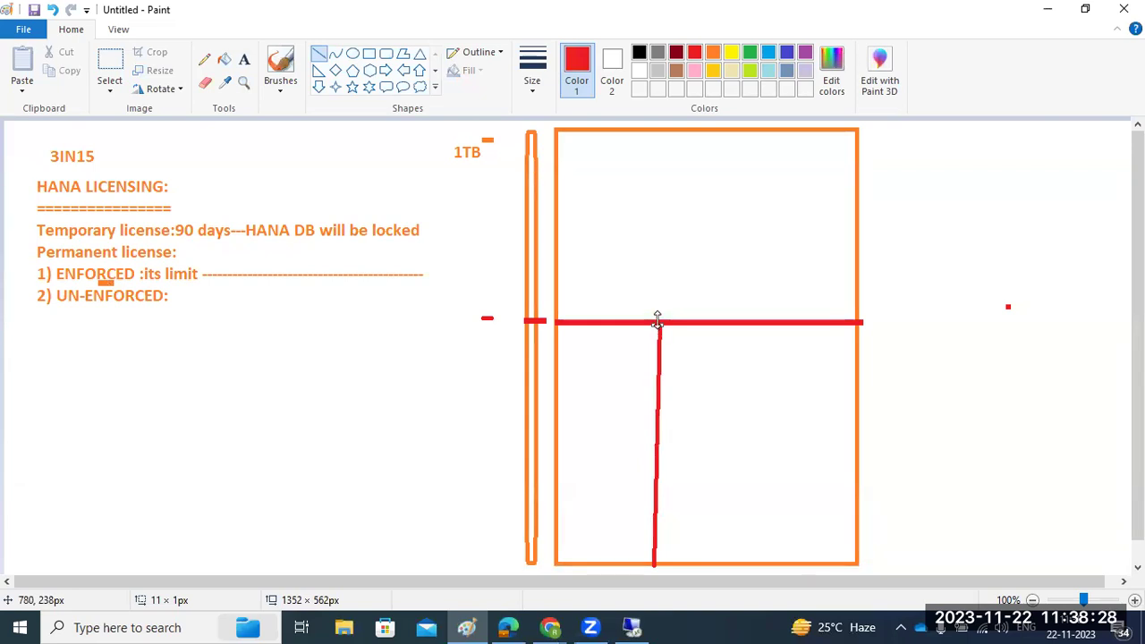
Add short red strokes over the ENFORCED item's number, in the rectangle's upper half and beneath UN-ENFORCED
{"action": "left_click_drag", "start_coordinate": [27, 275], "coordinate": [52, 268]}
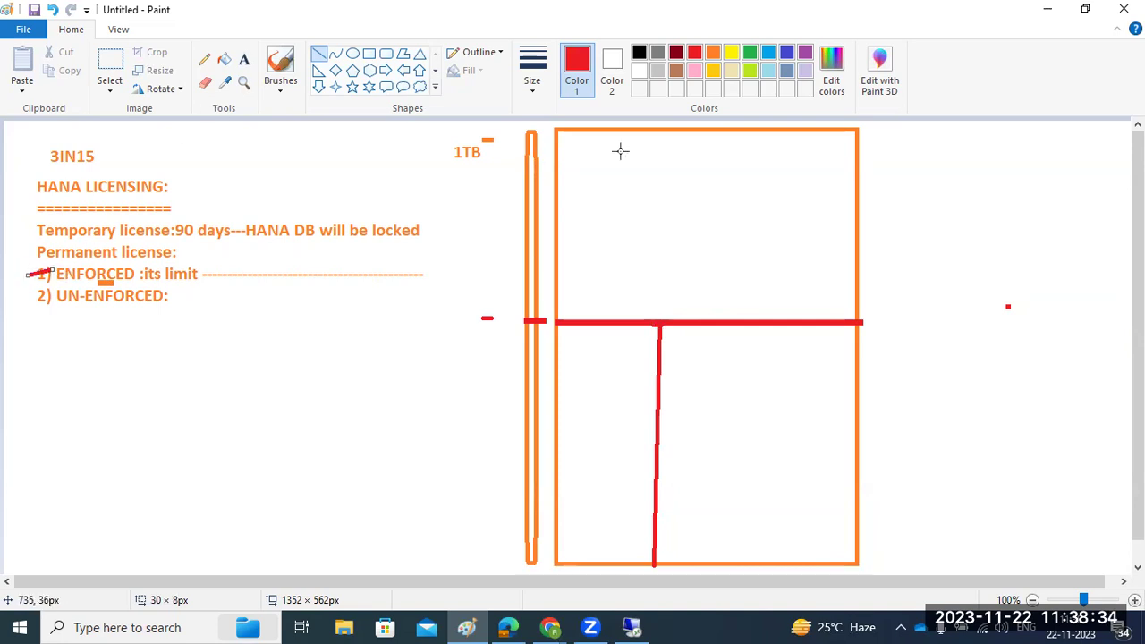
{"action": "left_click_drag", "start_coordinate": [636, 205], "coordinate": [664, 206]}
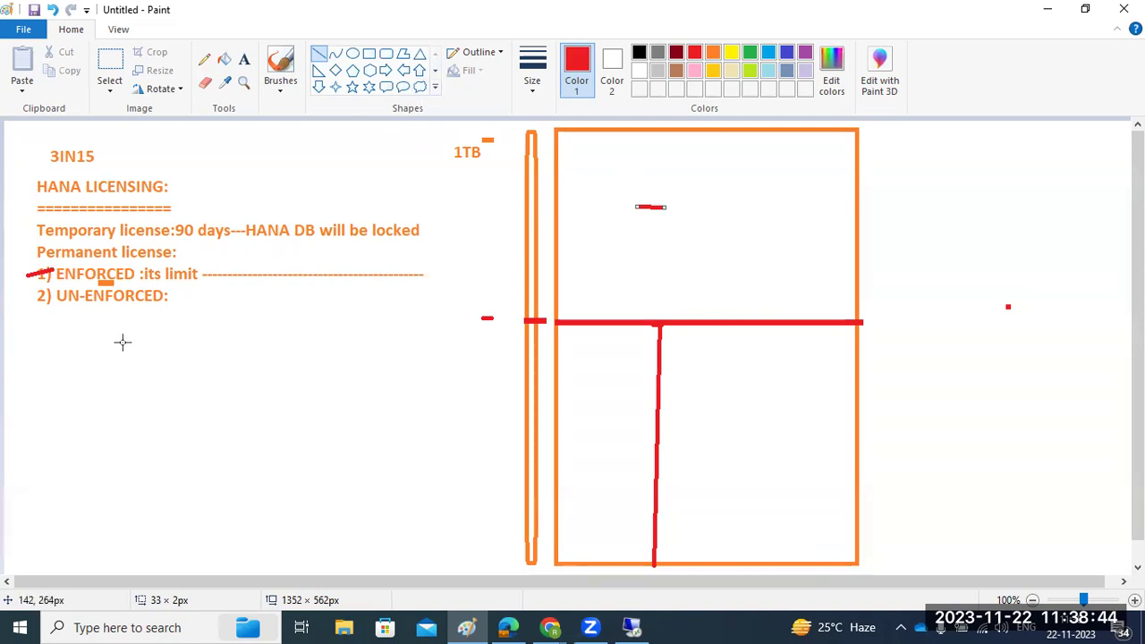
{"action": "left_click_drag", "start_coordinate": [80, 316], "coordinate": [117, 309]}
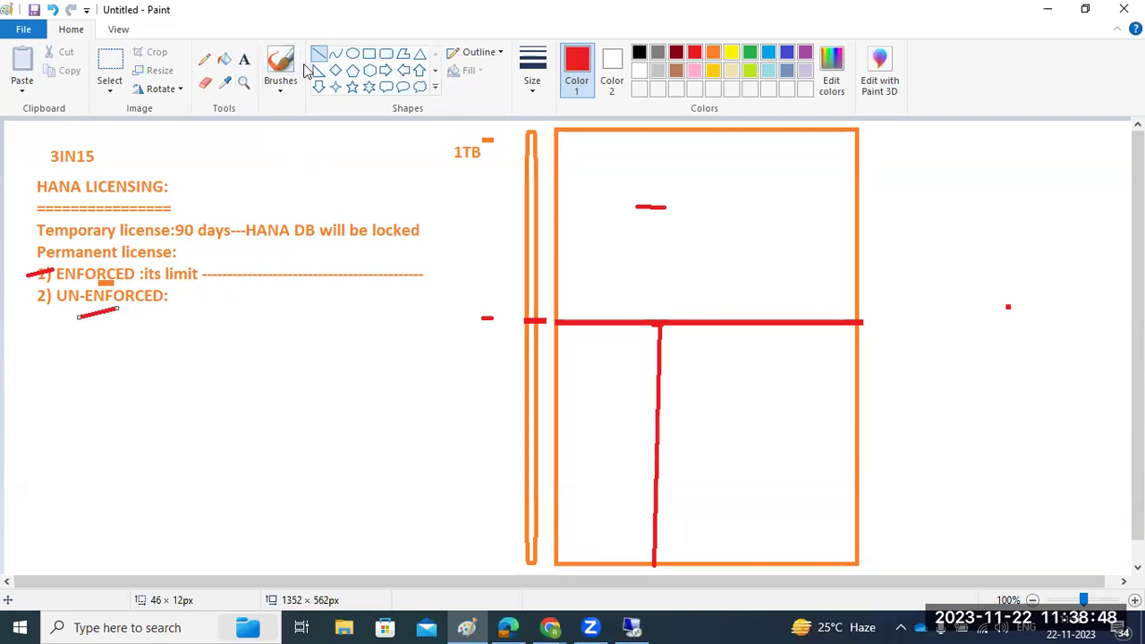
{"action": "mouse_move", "coordinate": [736, 563]}
{"action": "left_mouse_down"}
{"action": "mouse_move", "coordinate": [745, 493]}
{"action": "mouse_move", "coordinate": [725, 122]}
{"action": "left_mouse_up"}
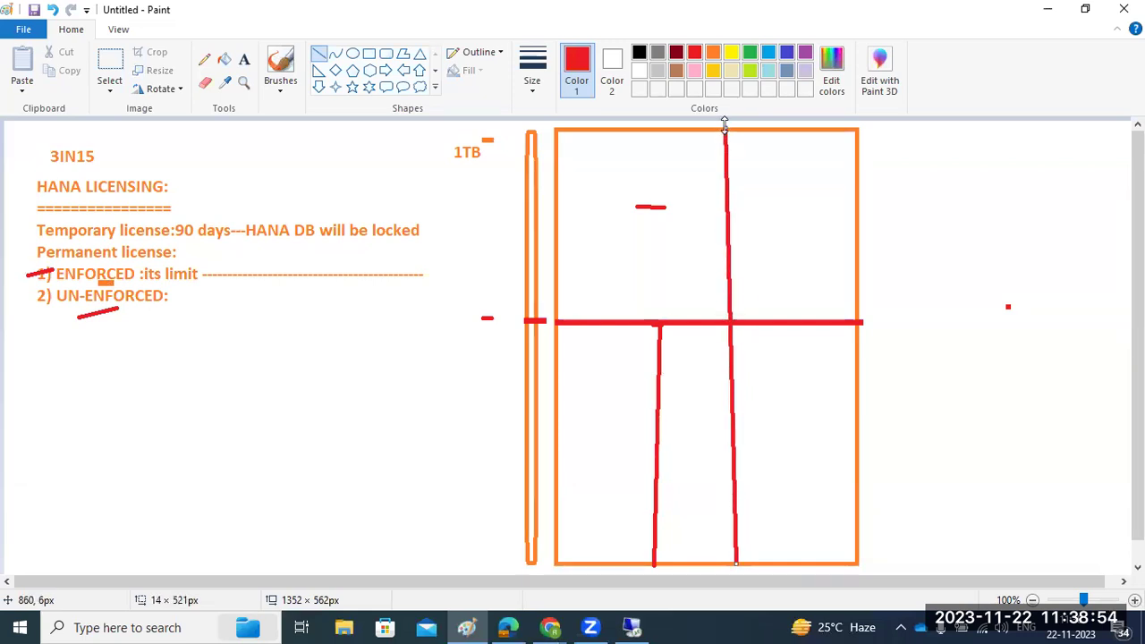
{"action": "key", "text": "ctrl+z"}
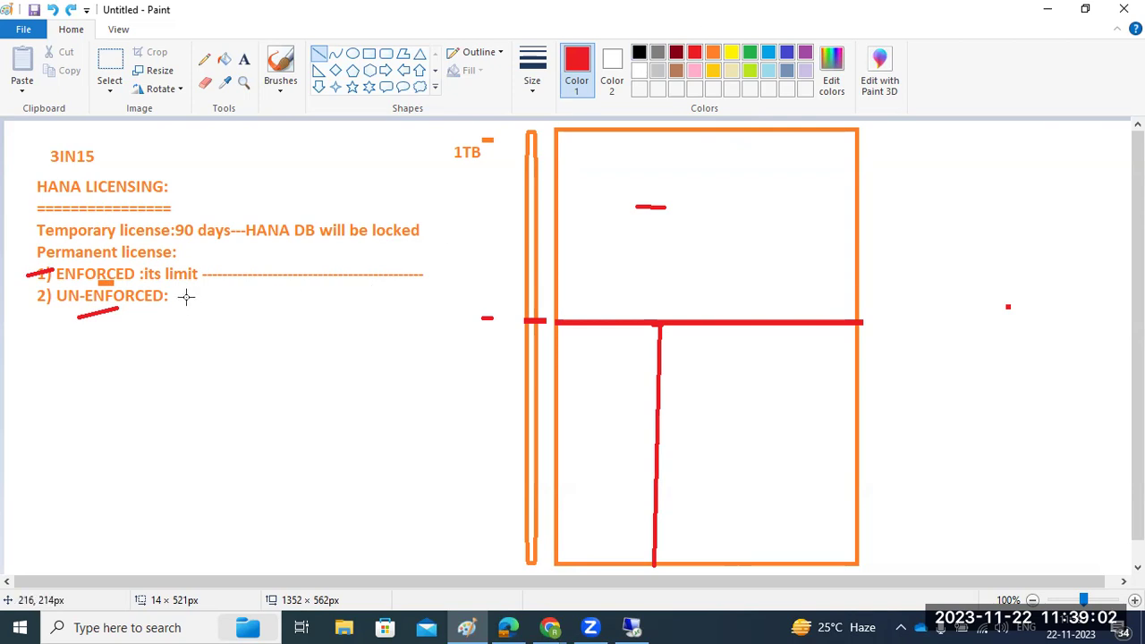
Draw red lines over the dashes after "its limit", across the narrow bar's upper end and across the rectangle's lower part
{"action": "left_click_drag", "start_coordinate": [201, 275], "coordinate": [426, 276]}
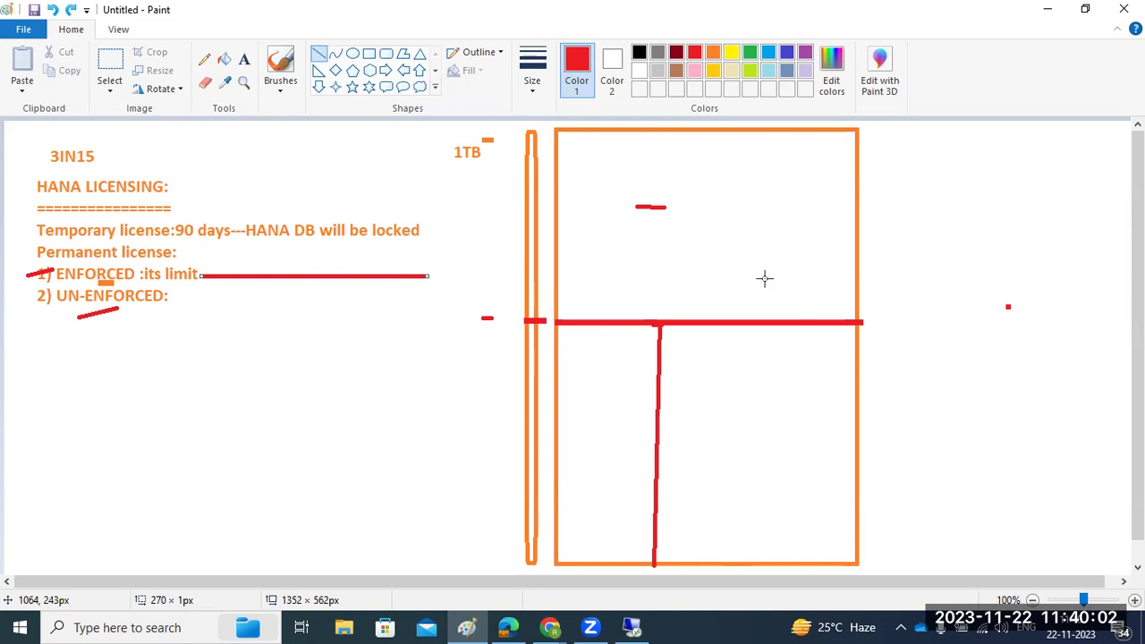
{"action": "left_click_drag", "start_coordinate": [521, 132], "coordinate": [563, 131]}
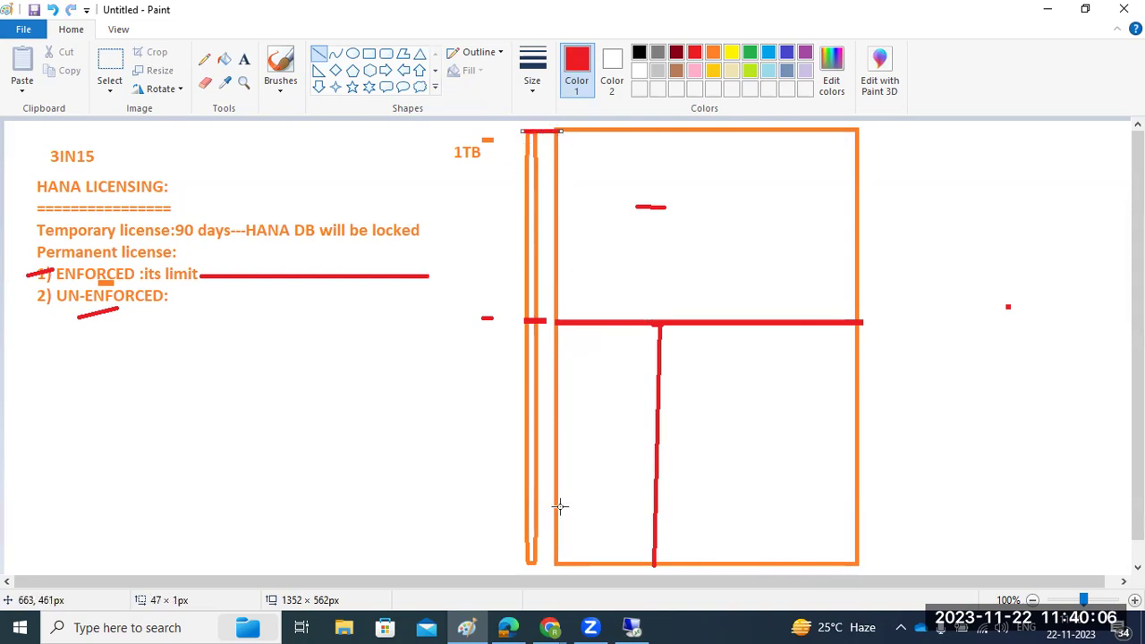
{"action": "left_click_drag", "start_coordinate": [555, 497], "coordinate": [680, 498]}
{"action": "left_click", "coordinate": [715, 464]}
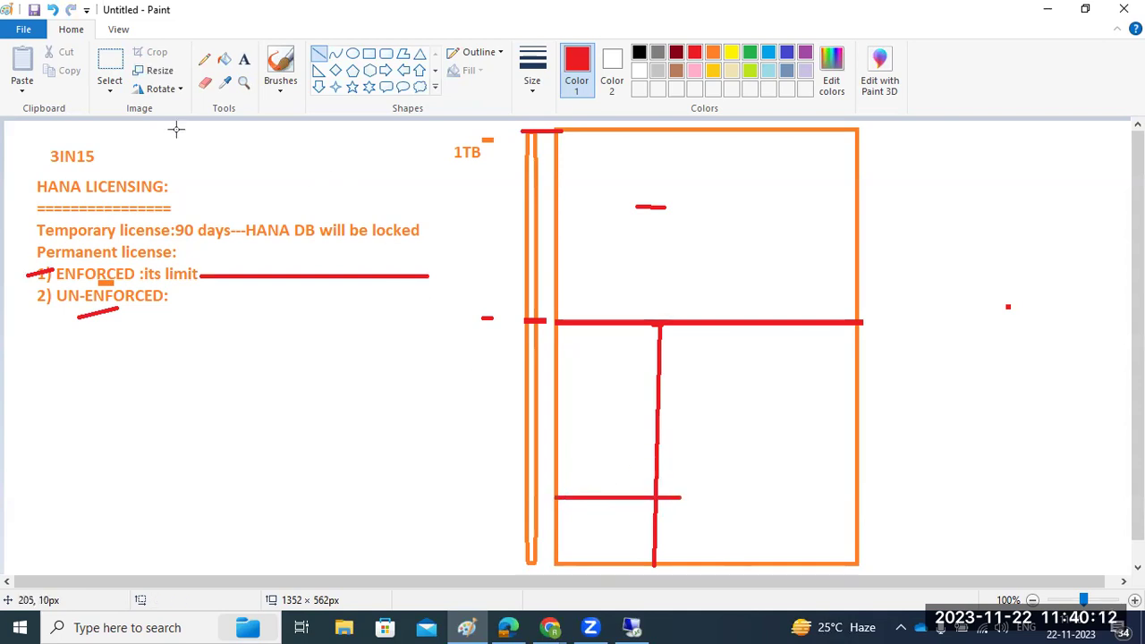
Draw a red vertical line from the lower horizontal line up to the divider and a line along the divider's left part
{"action": "left_click_drag", "start_coordinate": [616, 498], "coordinate": [621, 322]}
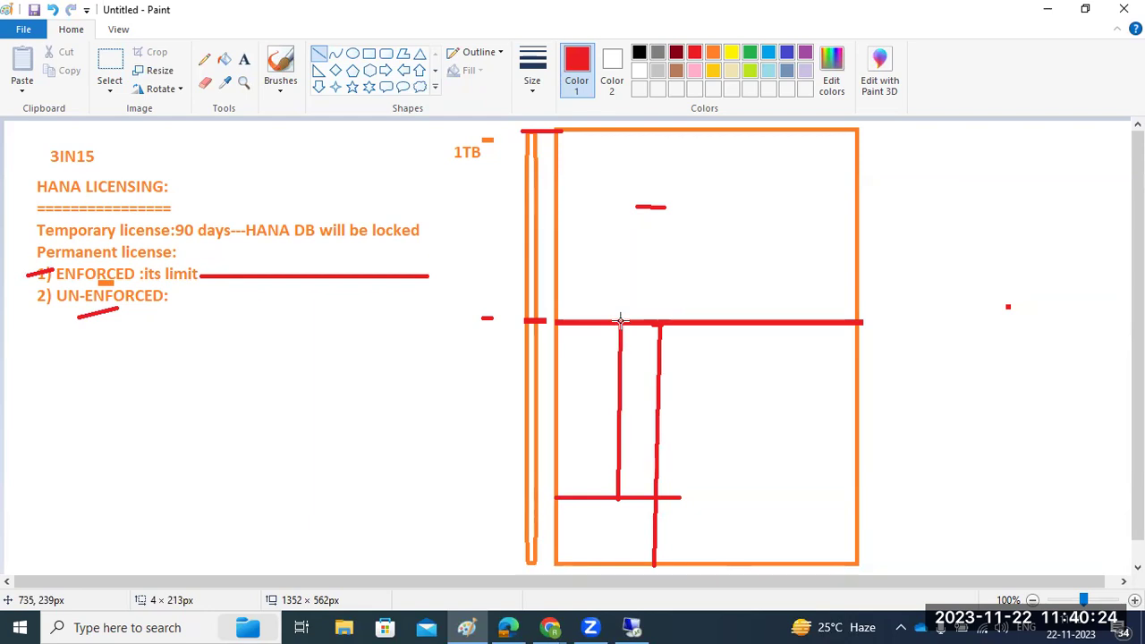
{"action": "left_click_drag", "start_coordinate": [621, 320], "coordinate": [621, 321]}
{"action": "left_click_drag", "start_coordinate": [528, 327], "coordinate": [676, 322]}
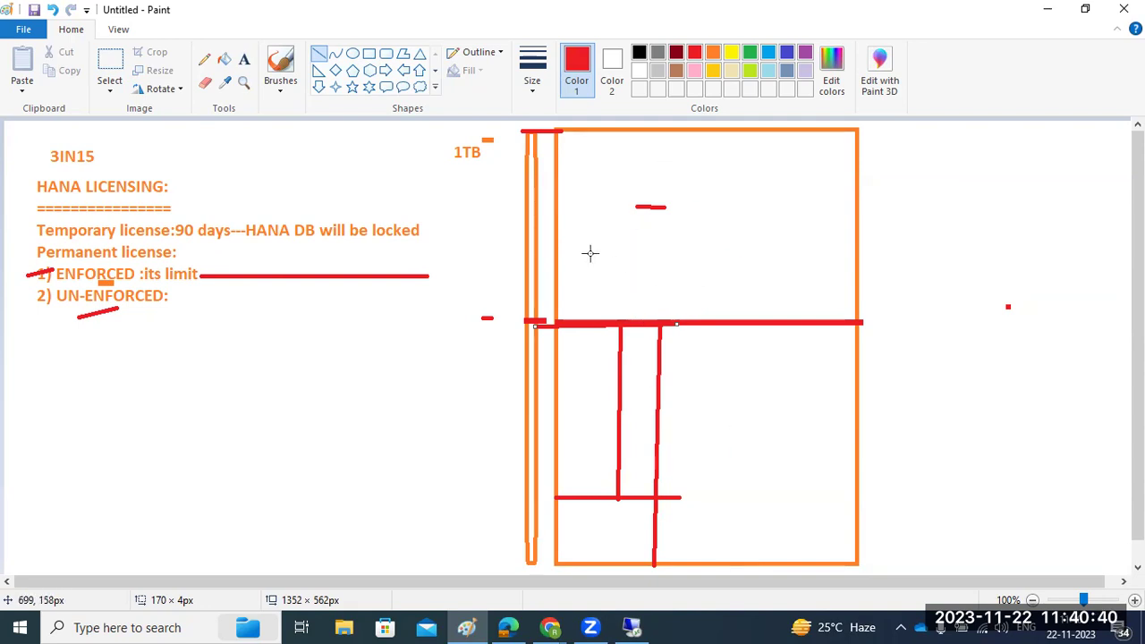
Draw a red dash after UN-ENFORCED, a slanted full-height line through the rectangle and small marks beside the licensing headings
{"action": "left_click_drag", "start_coordinate": [166, 297], "coordinate": [223, 297]}
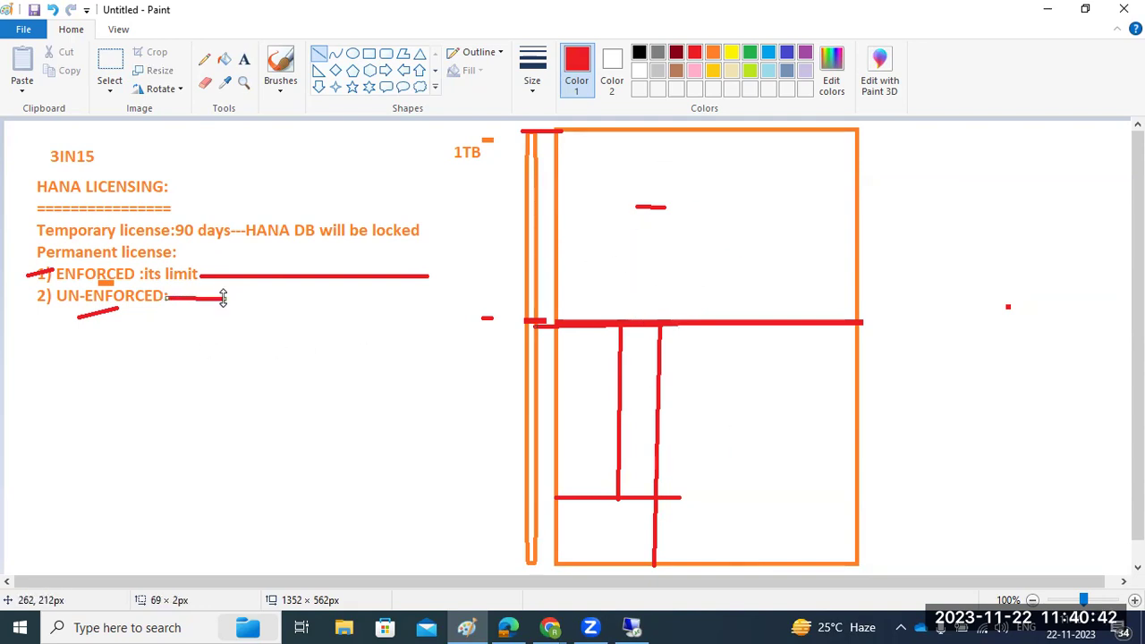
{"action": "left_click_drag", "start_coordinate": [755, 560], "coordinate": [724, 131]}
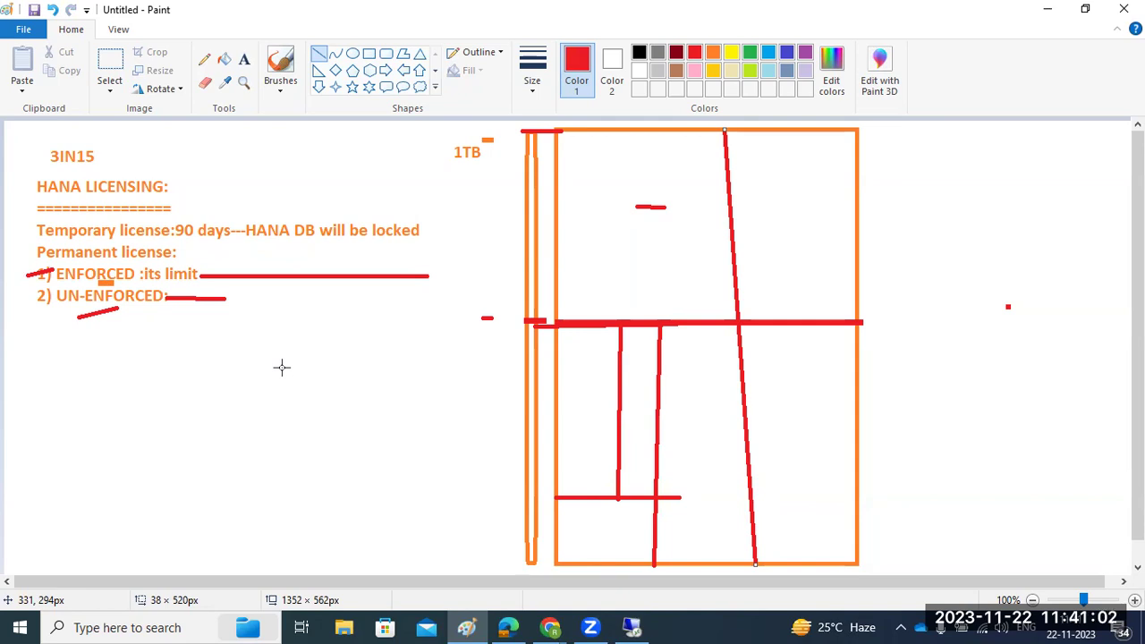
{"action": "left_click_drag", "start_coordinate": [14, 188], "coordinate": [29, 177]}
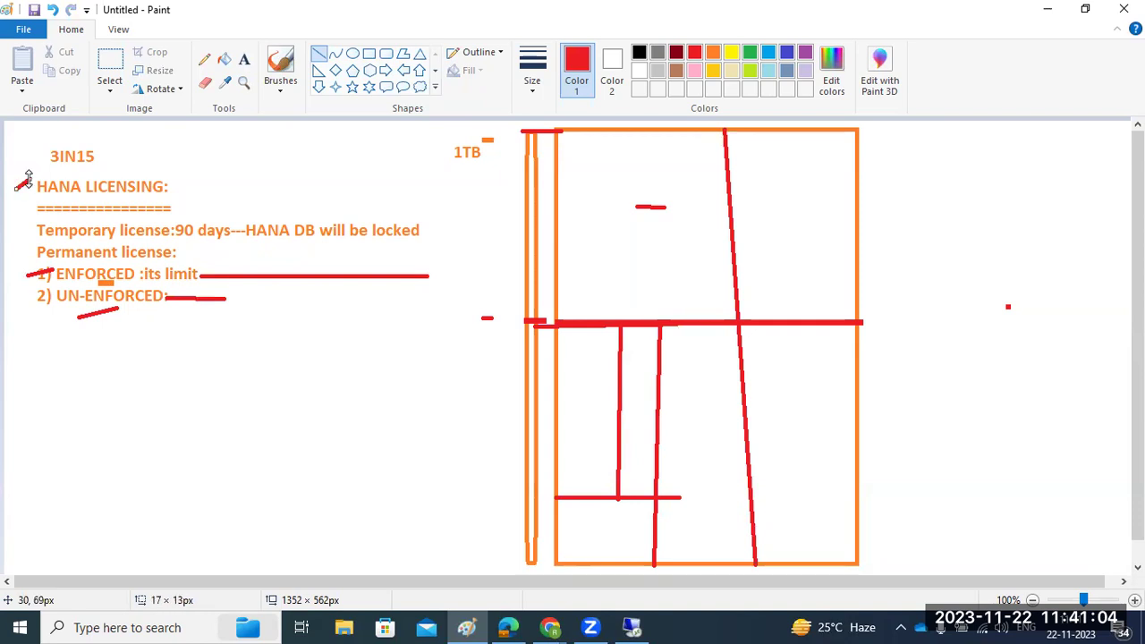
{"action": "left_click_drag", "start_coordinate": [22, 234], "coordinate": [27, 231]}
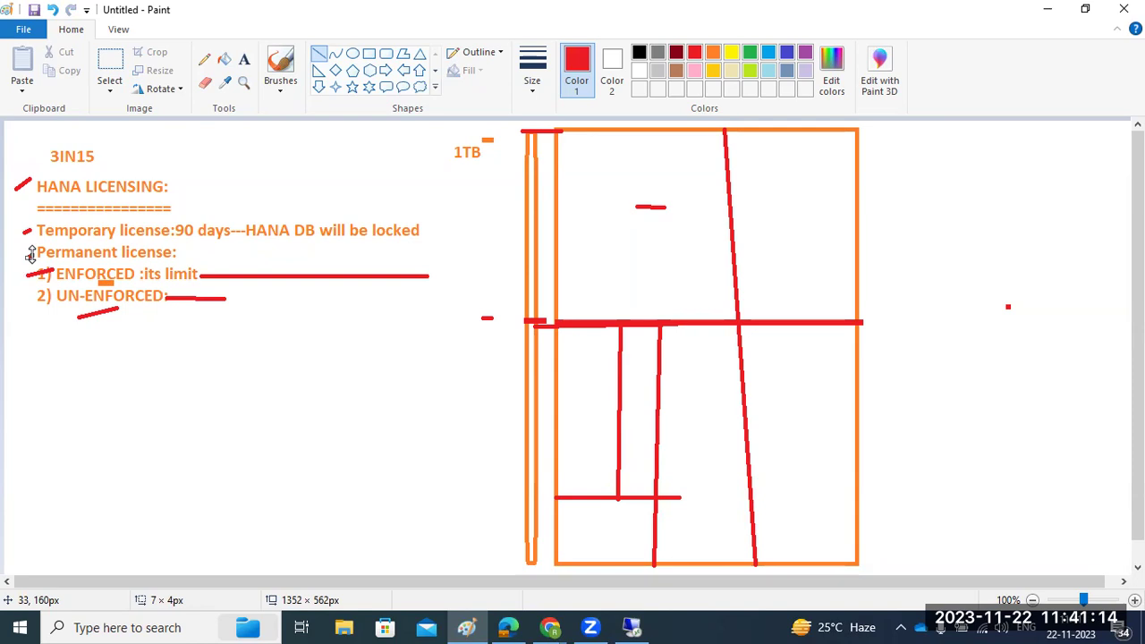
Switch to HANA Studio, open the License properties of SYSTEMDB@HD7 and highlight the hardware key
{"action": "left_click", "coordinate": [630, 626]}
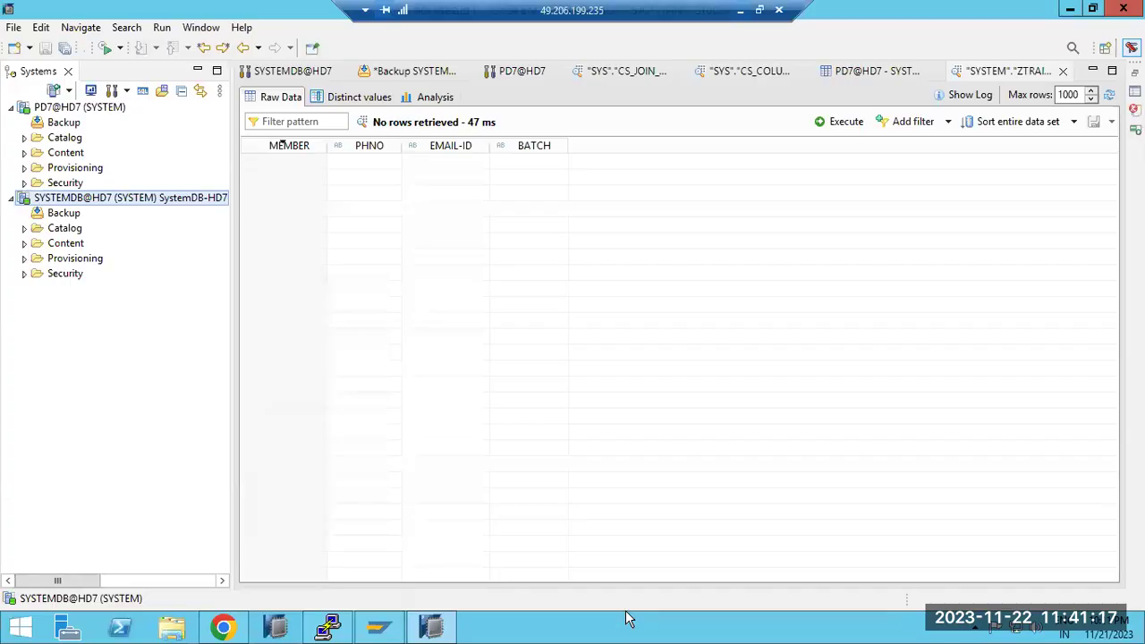
{"action": "right_click", "coordinate": [85, 199]}
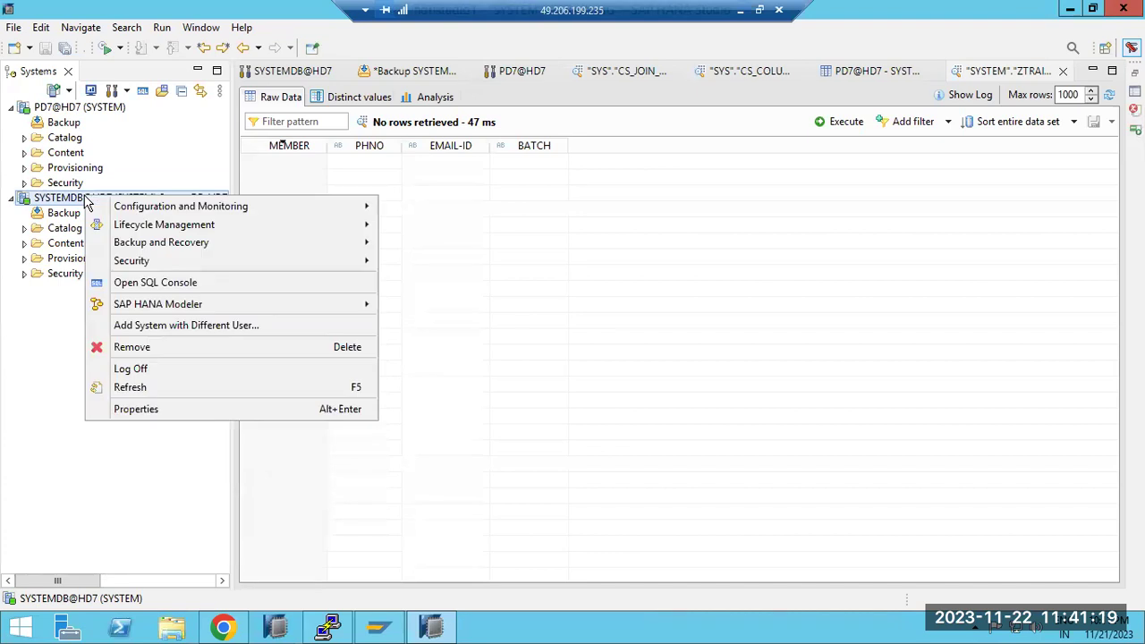
{"action": "left_click", "coordinate": [164, 409]}
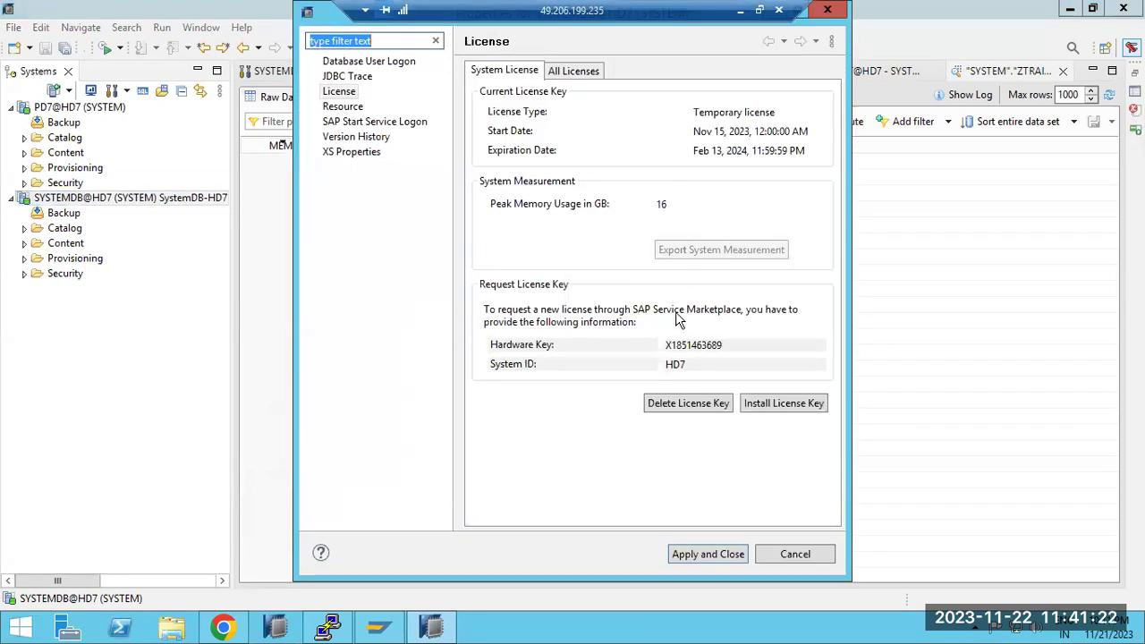
{"action": "left_click_drag", "start_coordinate": [665, 348], "coordinate": [716, 344]}
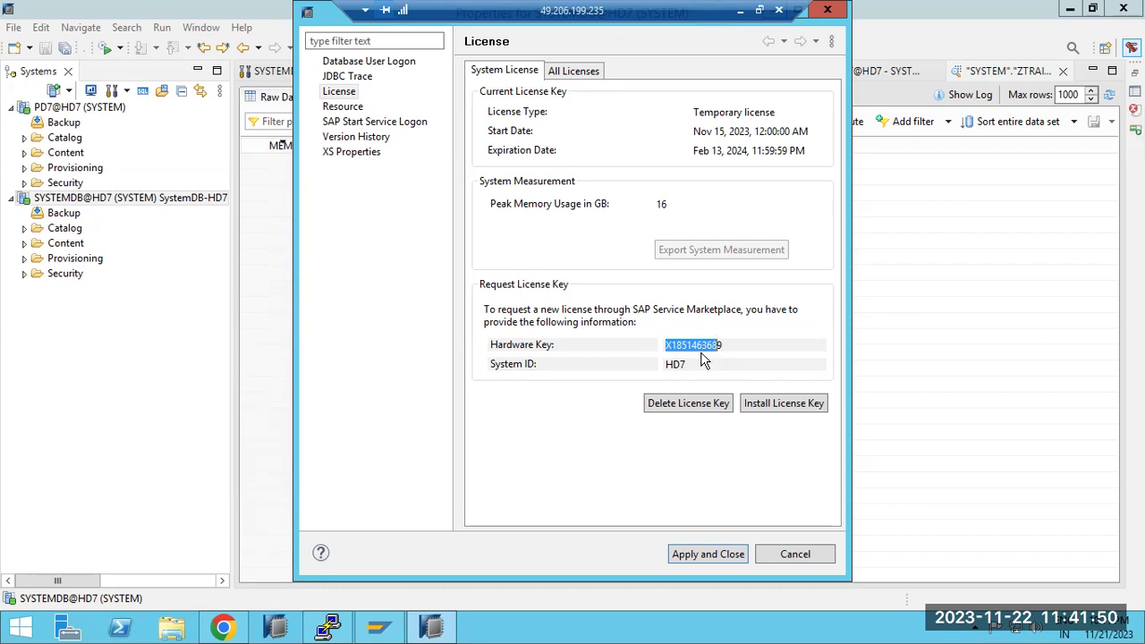
Try to install a license key from the ECP text file in Downloads, and close the system properties without applying
{"action": "left_click", "coordinate": [775, 403]}
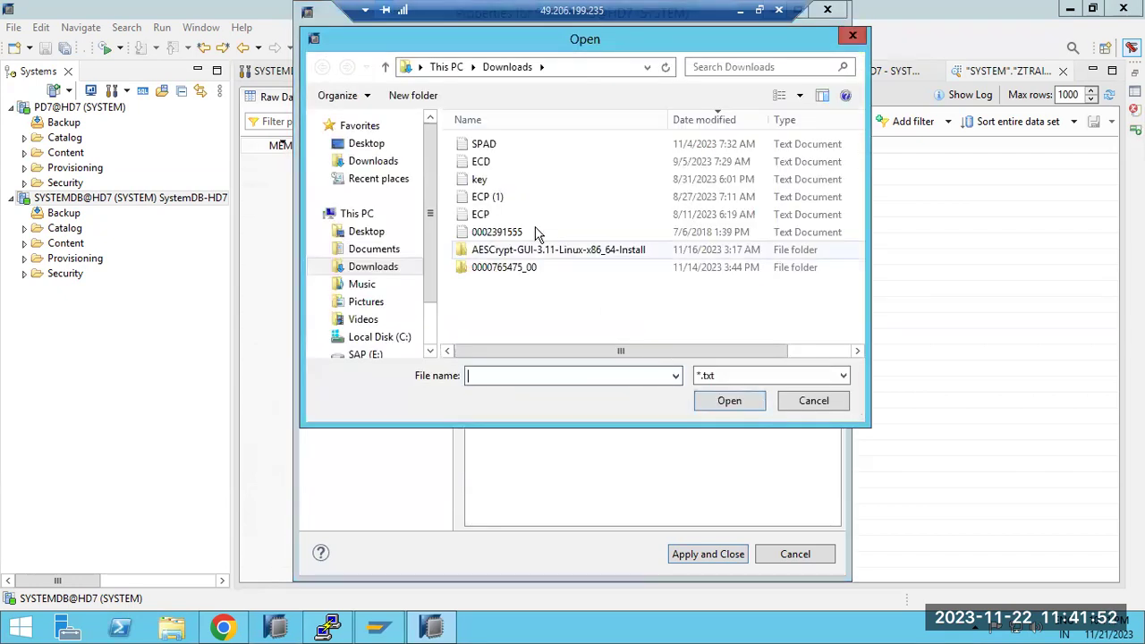
{"action": "double_click", "coordinate": [480, 215]}
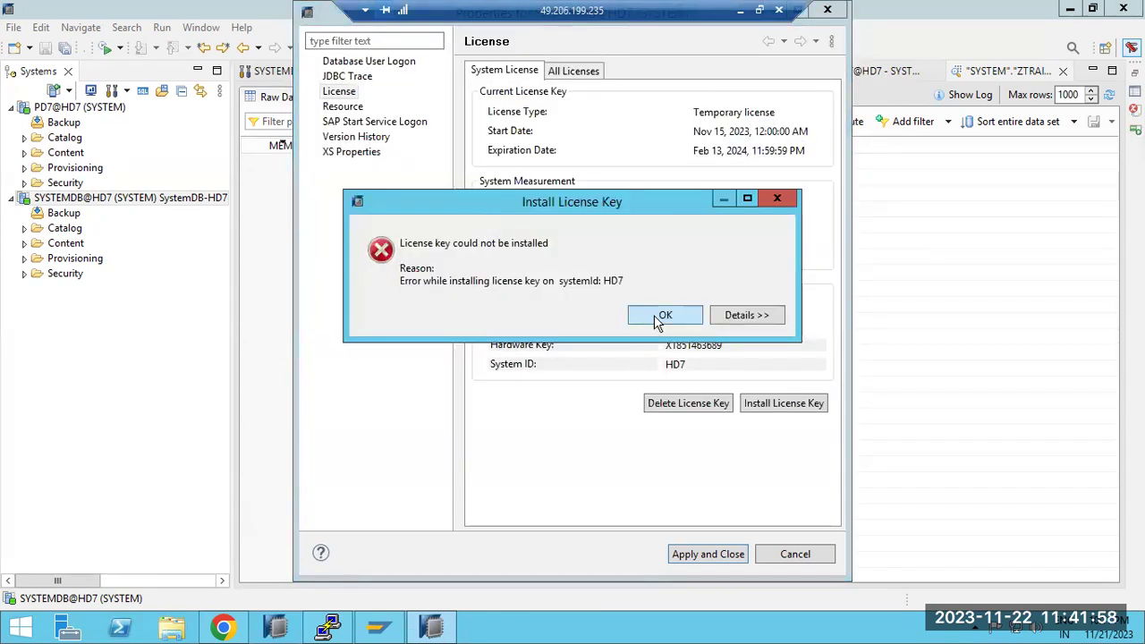
{"action": "left_click", "coordinate": [662, 318]}
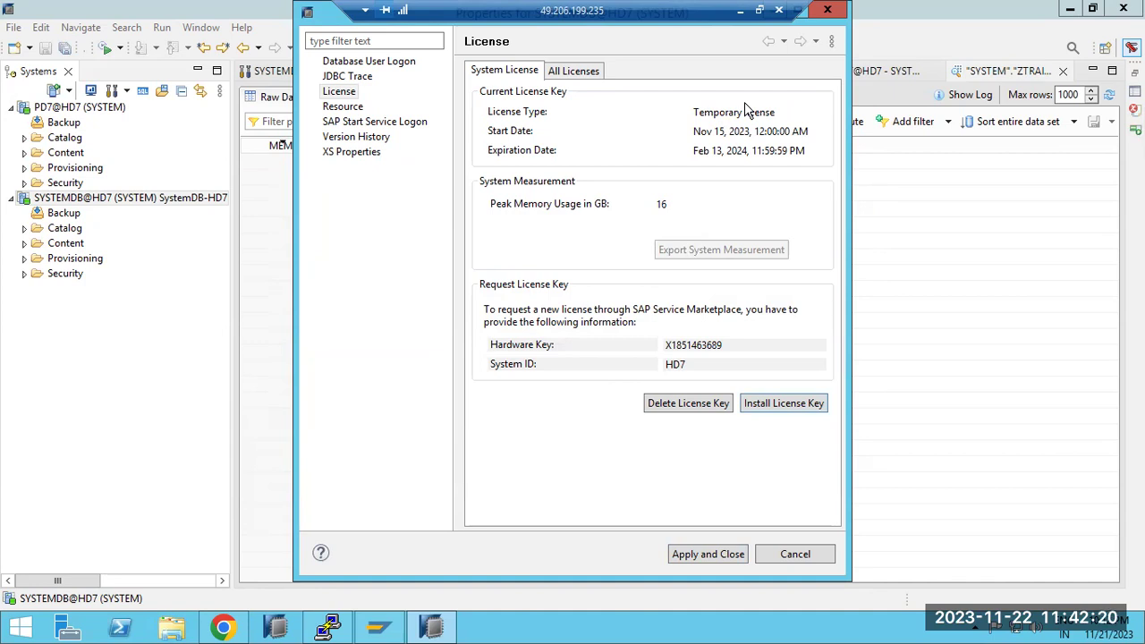
{"action": "left_click", "coordinate": [776, 555]}
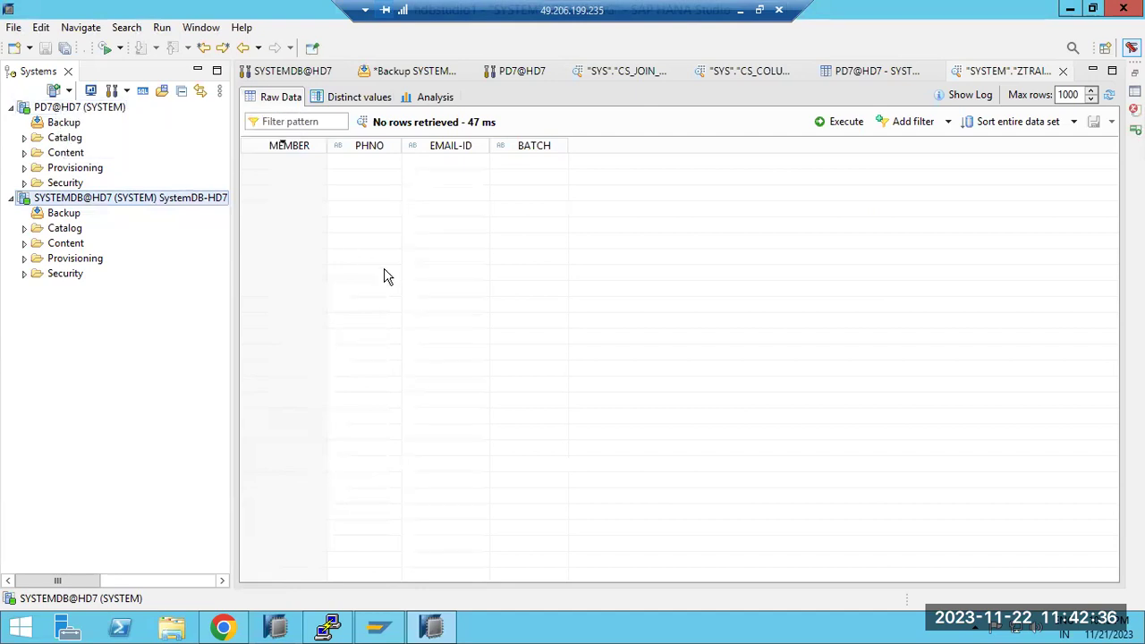
Look through the Security, Provisioning, Content and Catalog folders under SYSTEMDB@HD7, leaving only Security expanded
{"action": "left_click", "coordinate": [25, 272]}
{"action": "left_click", "coordinate": [24, 257]}
{"action": "left_click", "coordinate": [24, 242]}
{"action": "left_click", "coordinate": [24, 228]}
{"action": "left_click", "coordinate": [24, 228]}
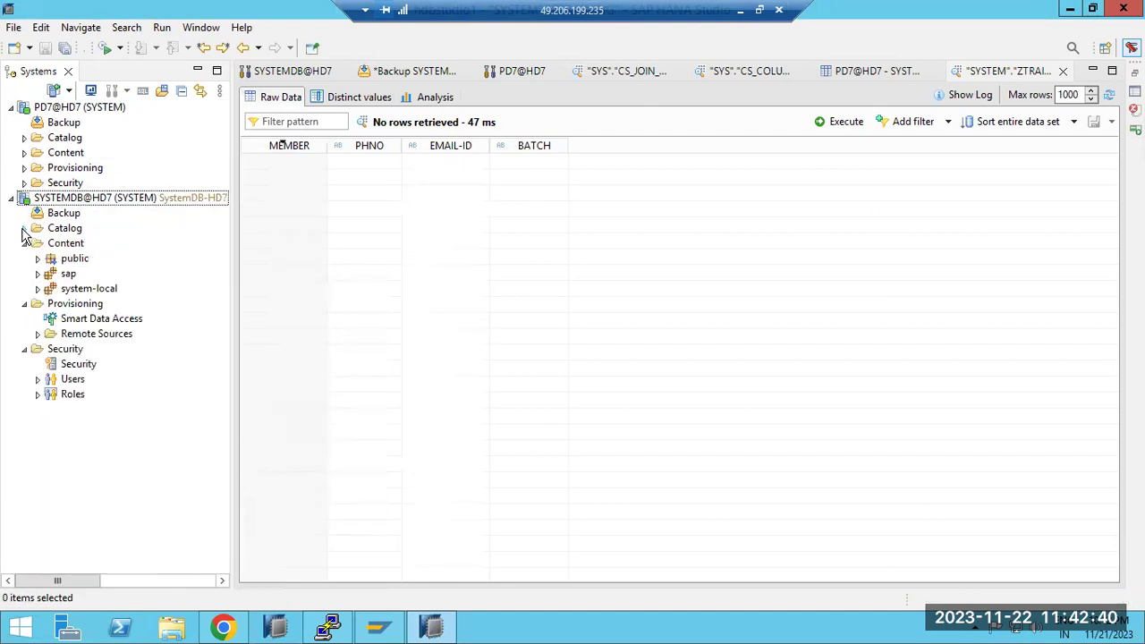
{"action": "left_click", "coordinate": [24, 242]}
{"action": "left_click", "coordinate": [24, 258]}
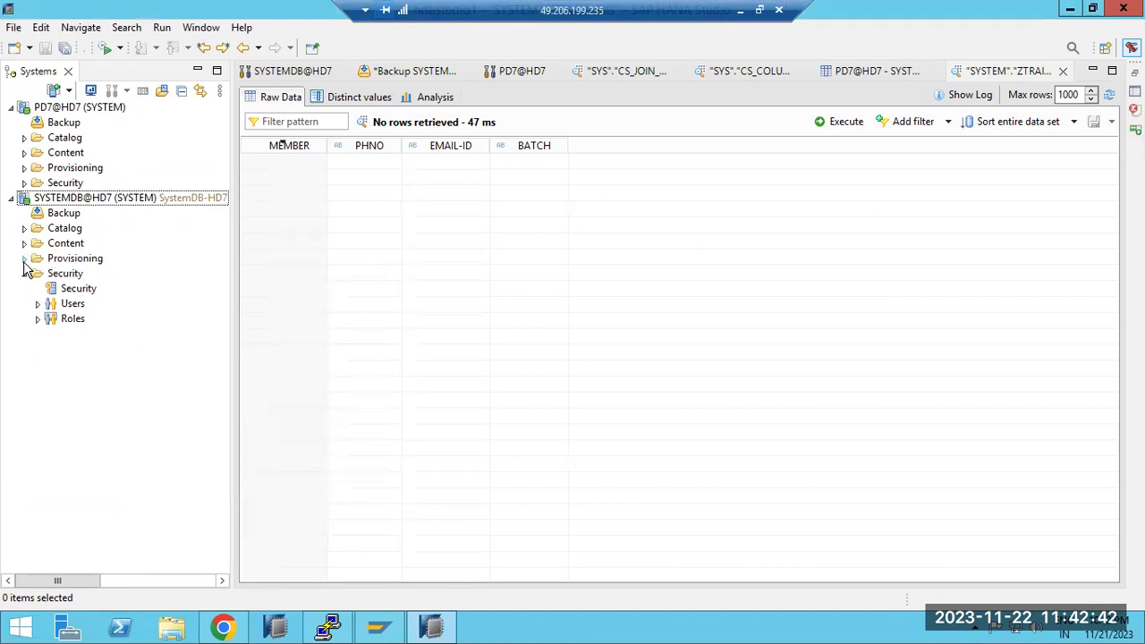
Review the License properties of SYSTEMDB@HD7 again and close them without applying changes
{"action": "left_click", "coordinate": [436, 628]}
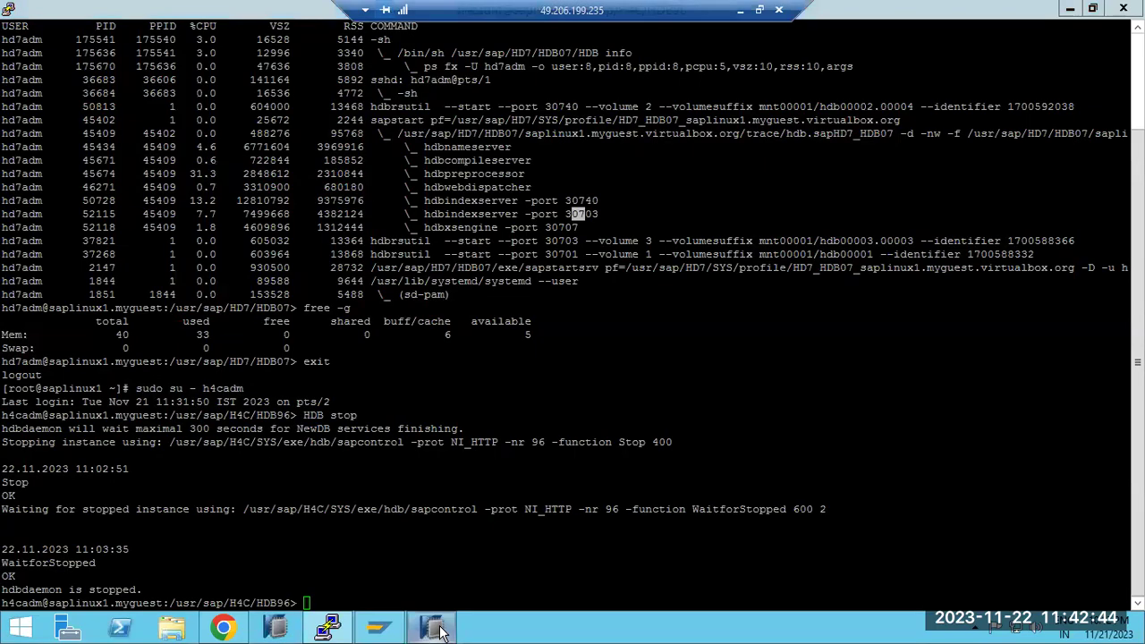
{"action": "left_click", "coordinate": [436, 629]}
{"action": "left_click", "coordinate": [80, 201]}
{"action": "key", "text": "shift+F10"}
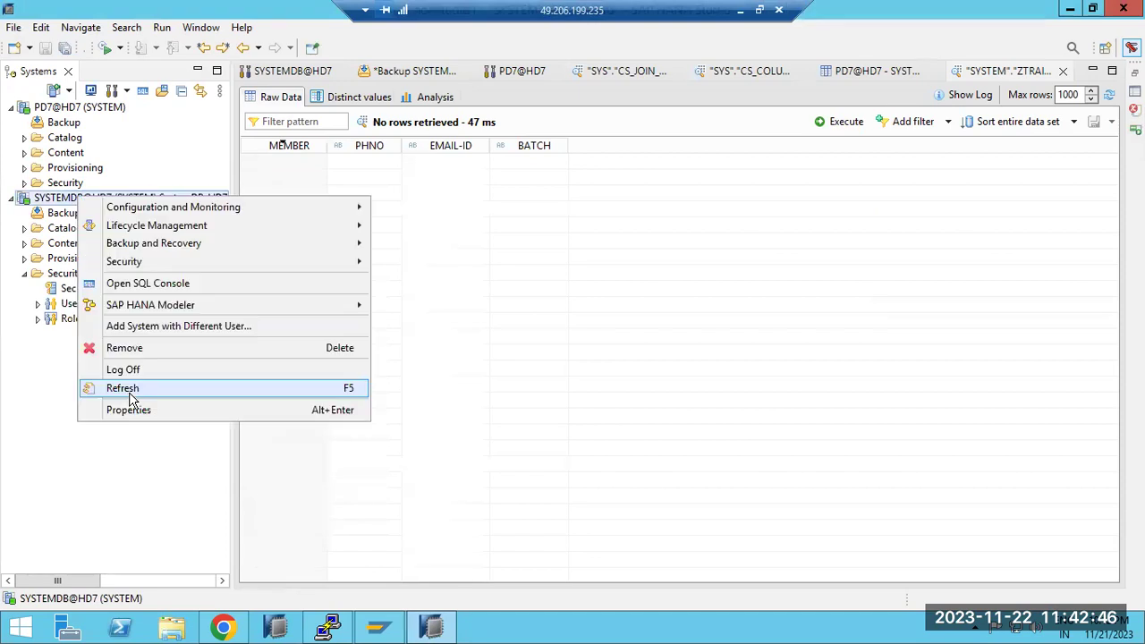
{"action": "left_click", "coordinate": [122, 409]}
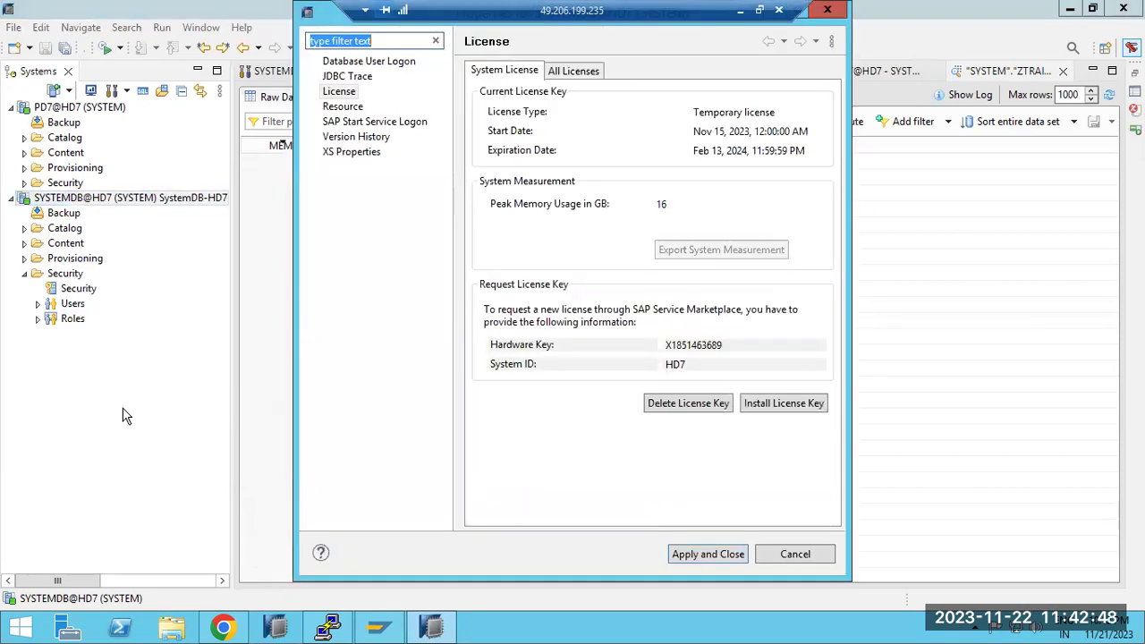
{"action": "left_click", "coordinate": [793, 555]}
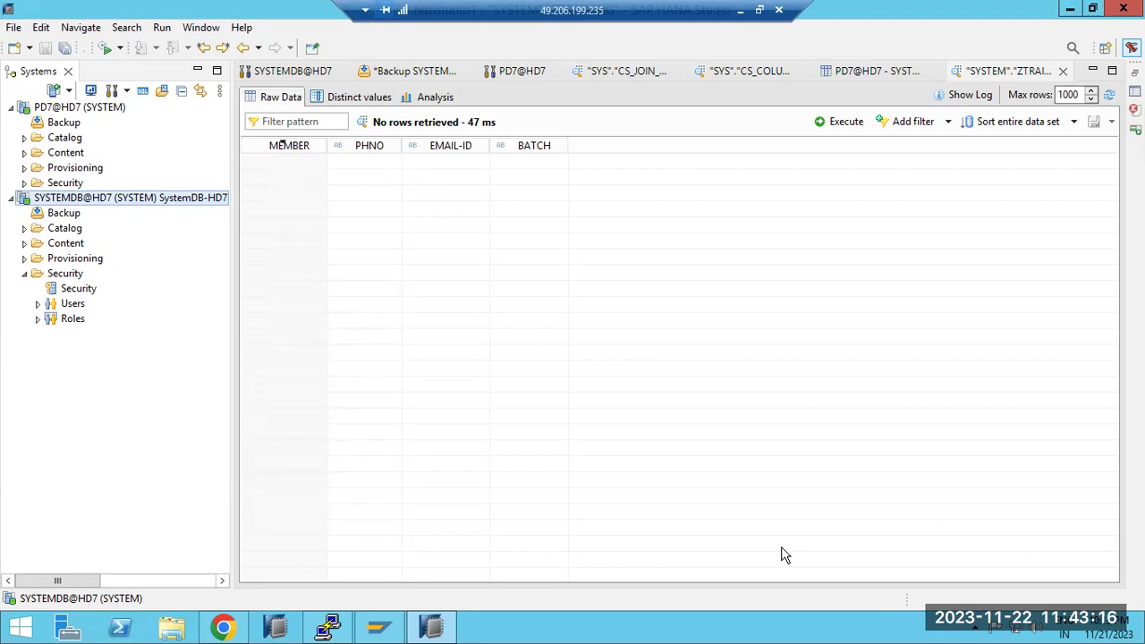
Switch to Paint, extend the red line after "its limit" in the ENFORCED note, and draw short red strokes just below it
{"action": "left_click", "coordinate": [739, 10]}
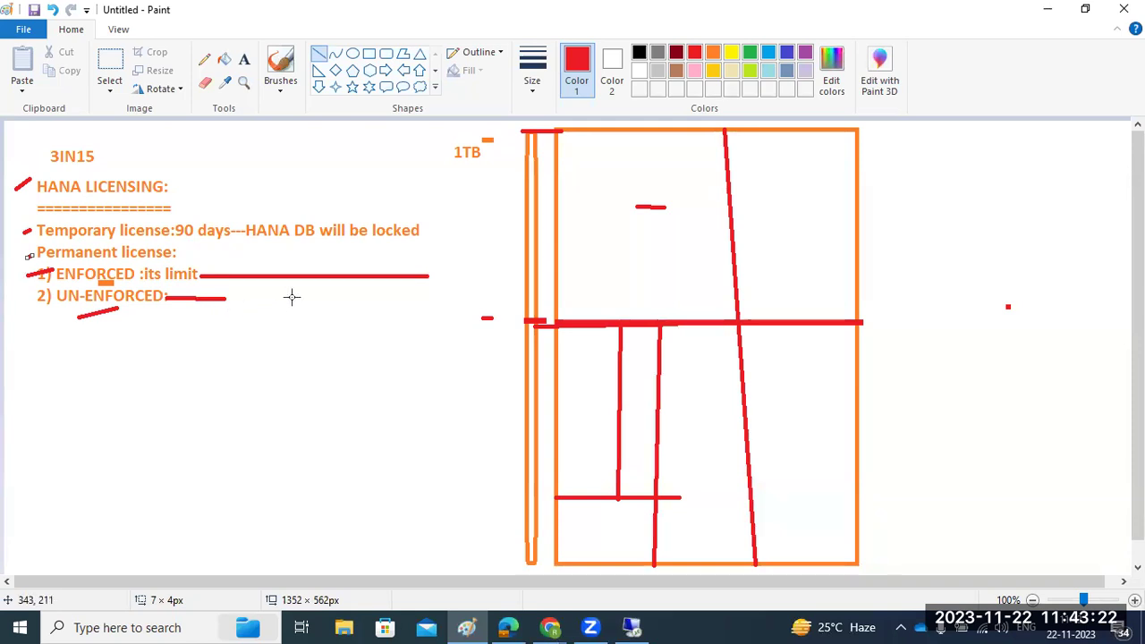
{"action": "left_click", "coordinate": [422, 275]}
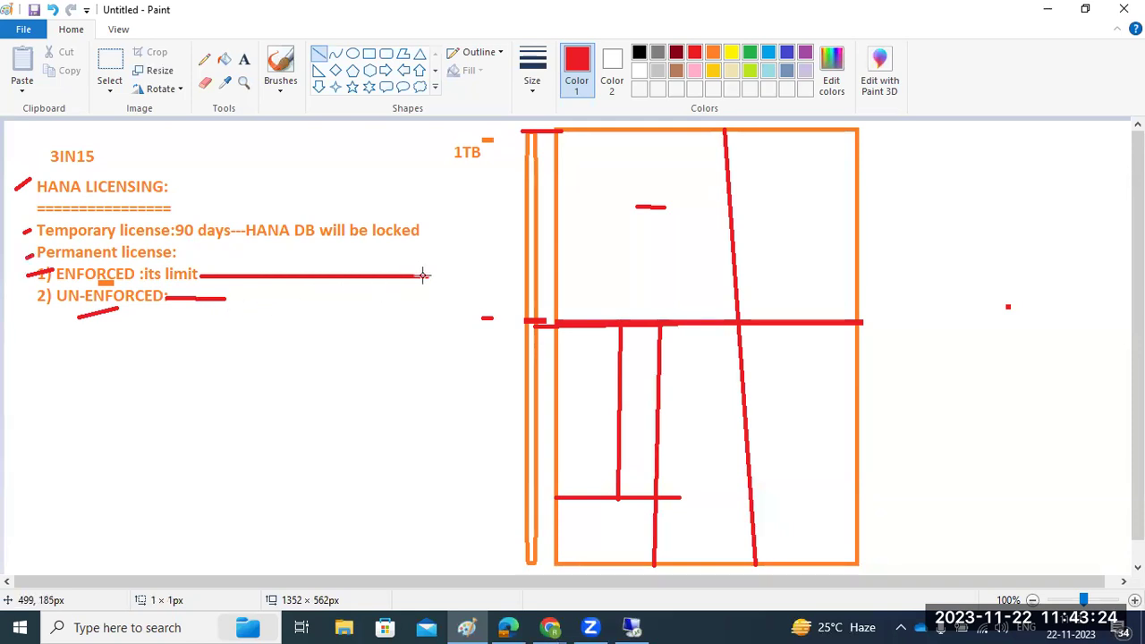
{"action": "left_click", "coordinate": [423, 274]}
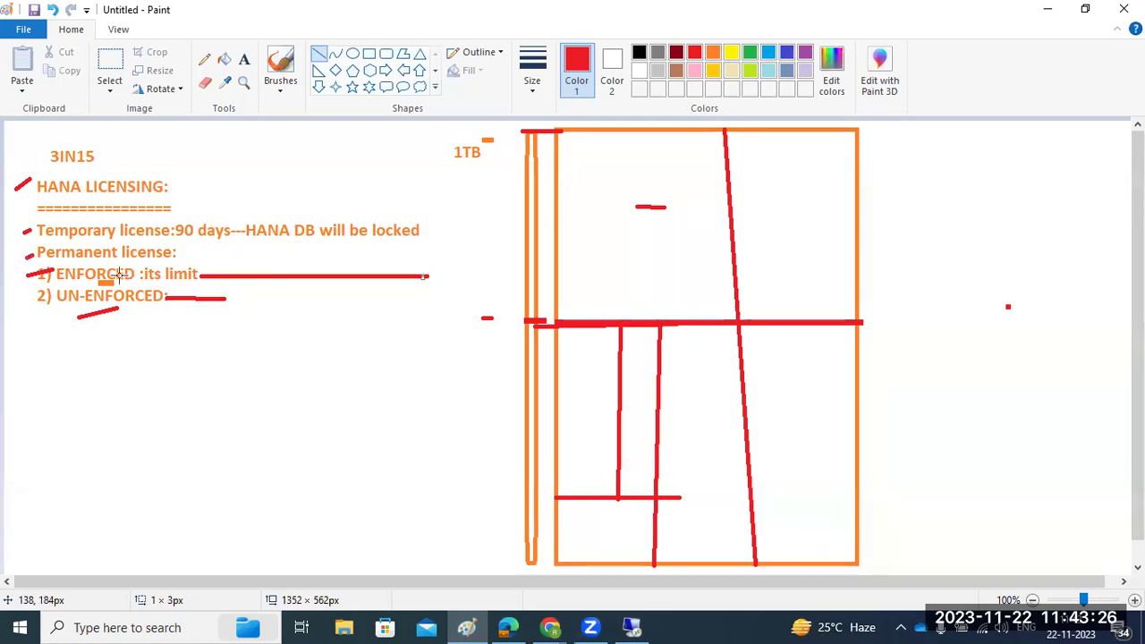
{"action": "left_click_drag", "start_coordinate": [202, 276], "coordinate": [441, 276]}
{"action": "left_click_drag", "start_coordinate": [253, 286], "coordinate": [372, 286]}
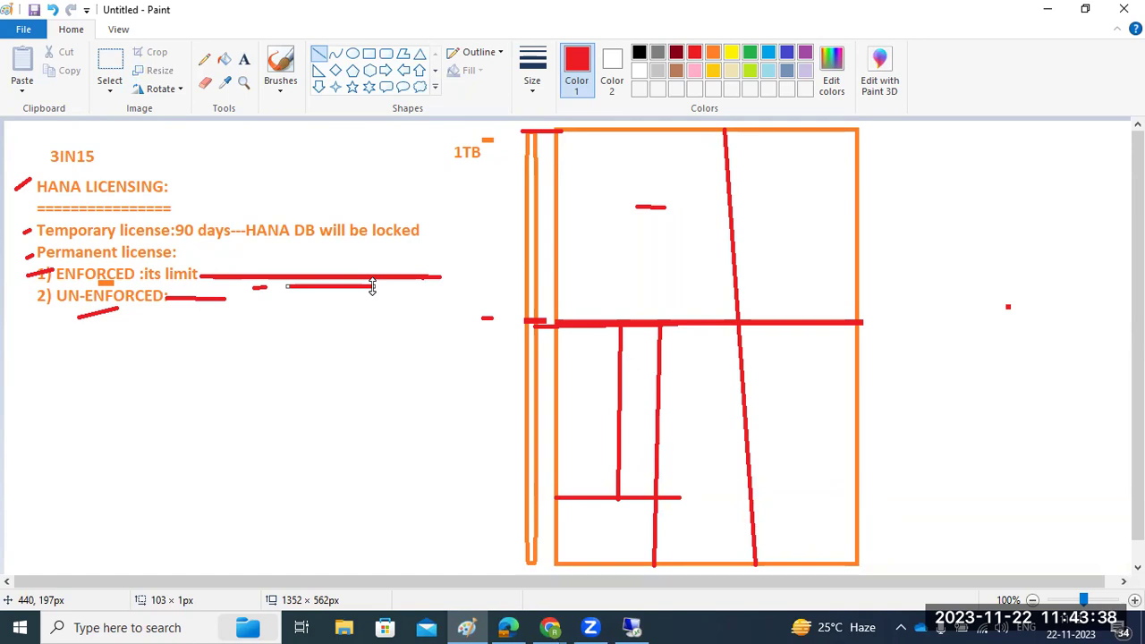
{"action": "left_click_drag", "start_coordinate": [399, 284], "coordinate": [410, 294]}
Add a red text note below the ENFORCED line reading "28 days will be temp", a blank line, and "you need to reuqest permanet license"
{"action": "left_click", "coordinate": [242, 64]}
{"action": "left_click", "coordinate": [358, 309]}
{"action": "type", "text": "28 days will be temp"}
{"action": "key", "text": "Return"}
{"action": "key", "text": "Return"}
{"action": "type", "text": "you need to reuqest permanet license"}
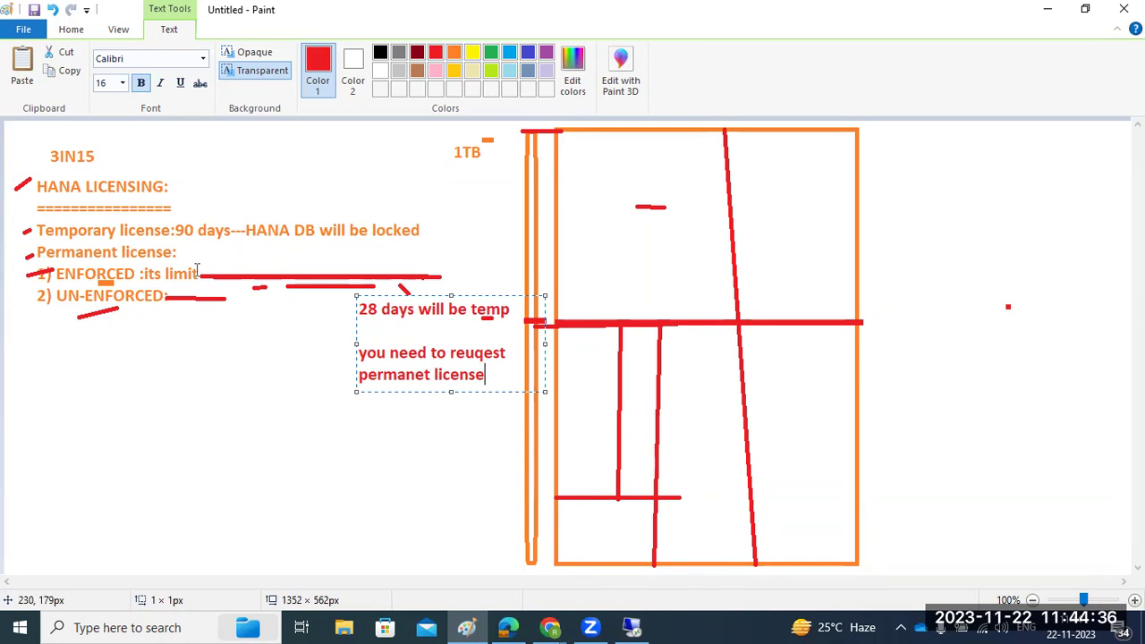
Switch to HANA Studio and open the License properties of SYSTEMDB@HD7
{"action": "left_click", "coordinate": [631, 627]}
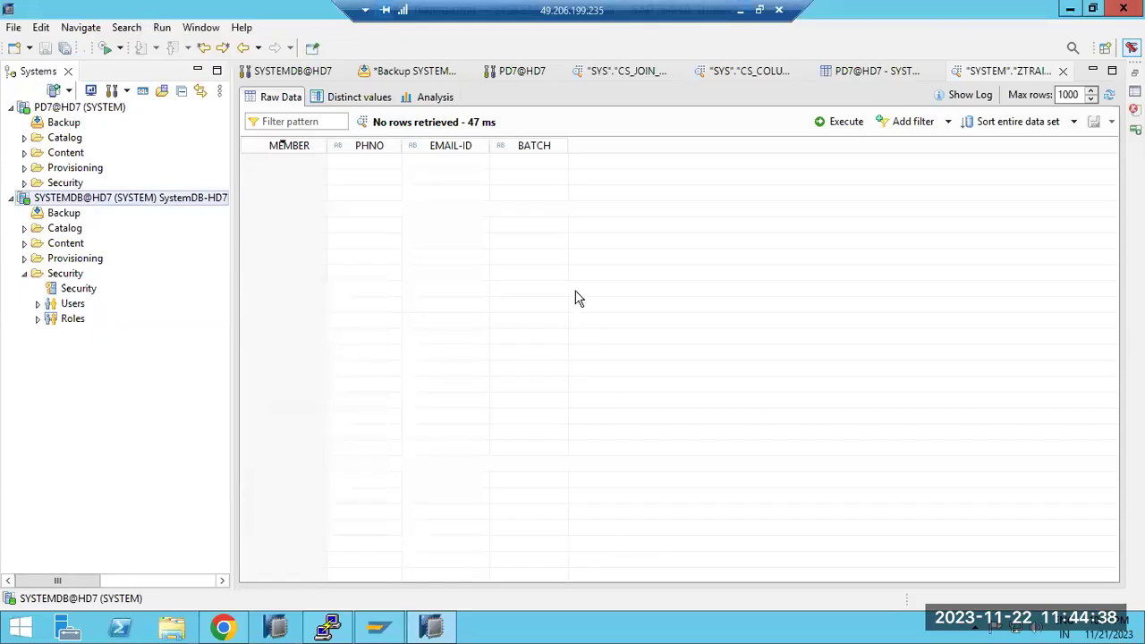
{"action": "right_click", "coordinate": [44, 201]}
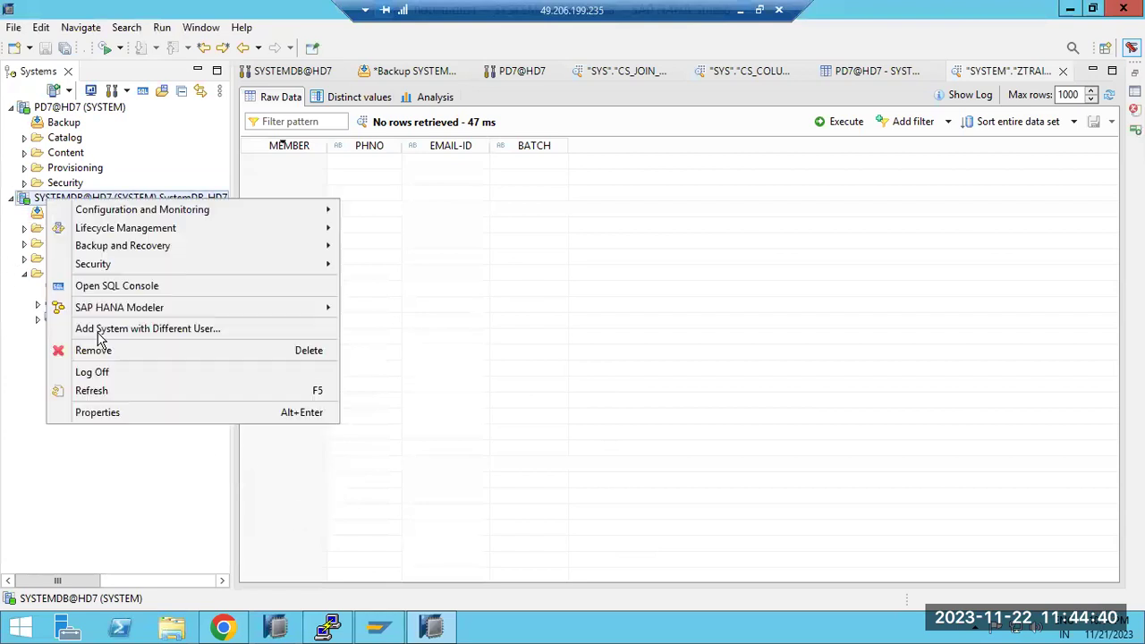
{"action": "left_click", "coordinate": [111, 418]}
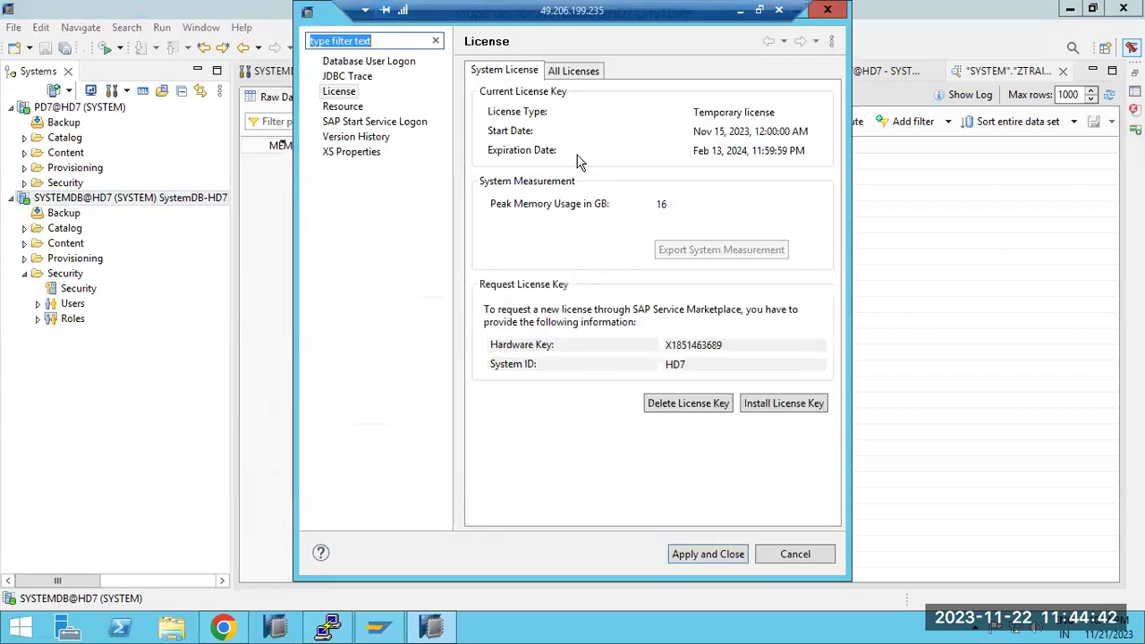